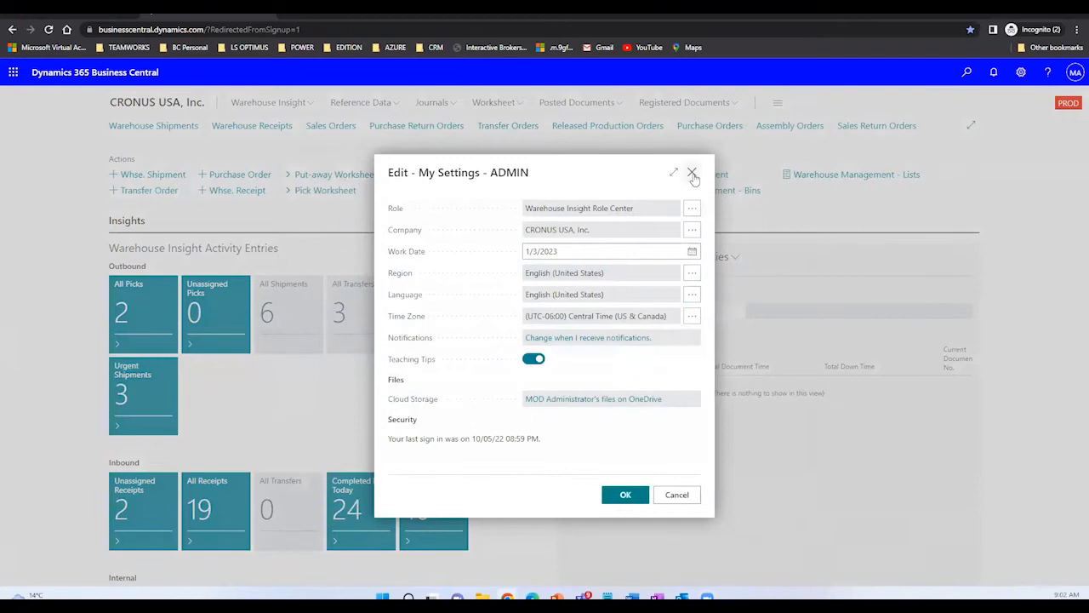
Change the role in My Settings to Business Manager and save the settings
click(692, 173)
click(1020, 72)
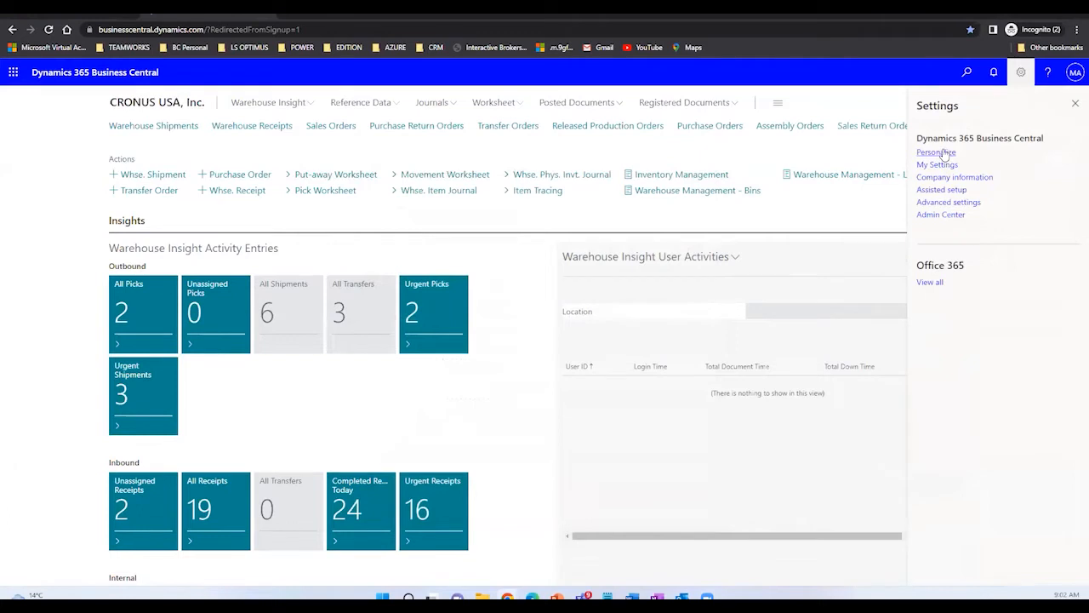
click(943, 164)
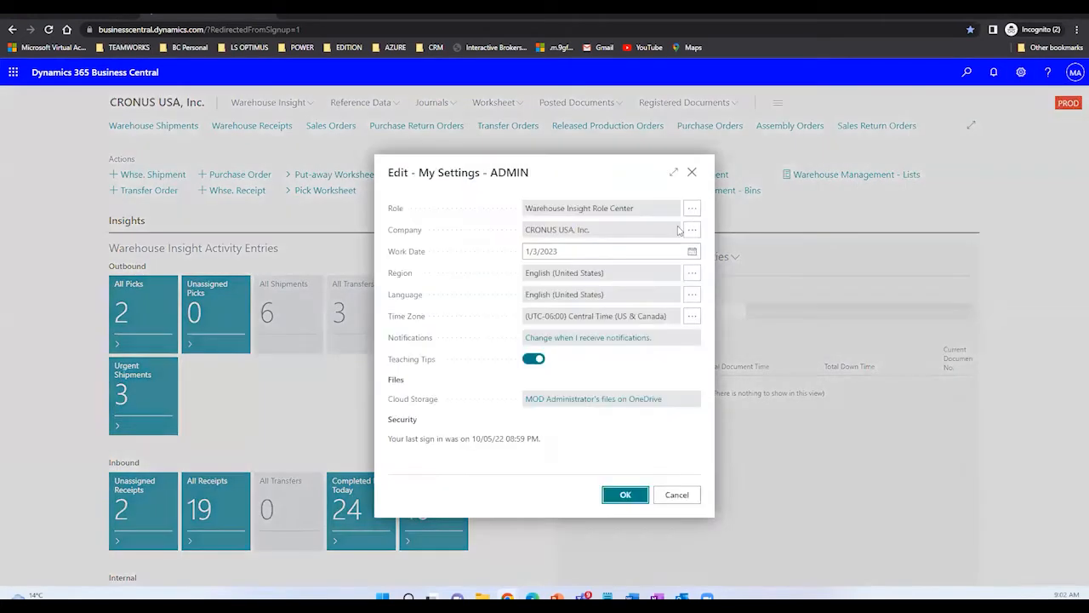
click(692, 208)
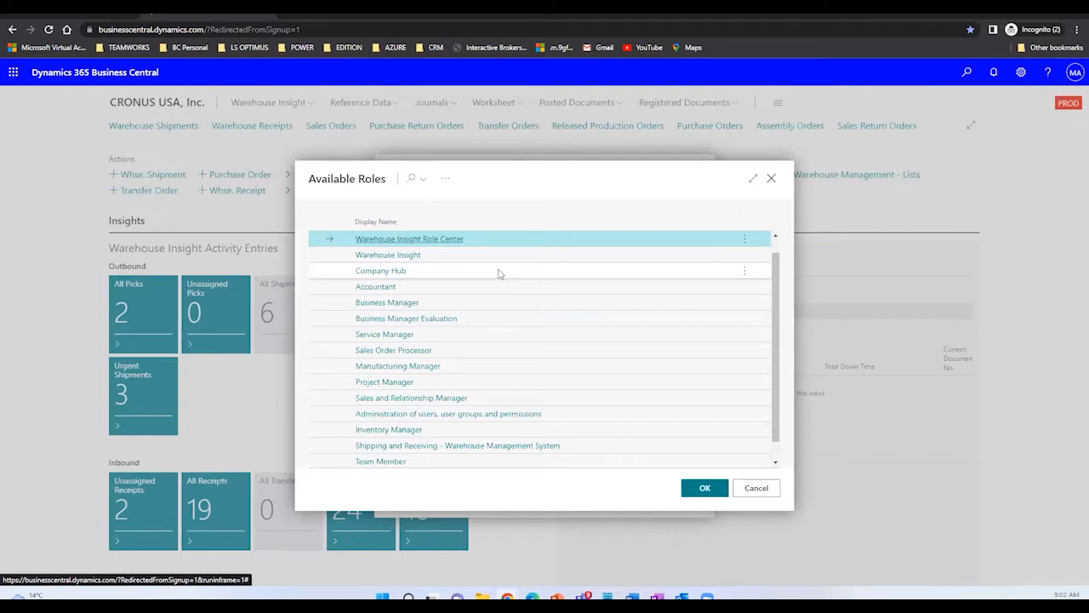
scroll(500, 274, up, 1)
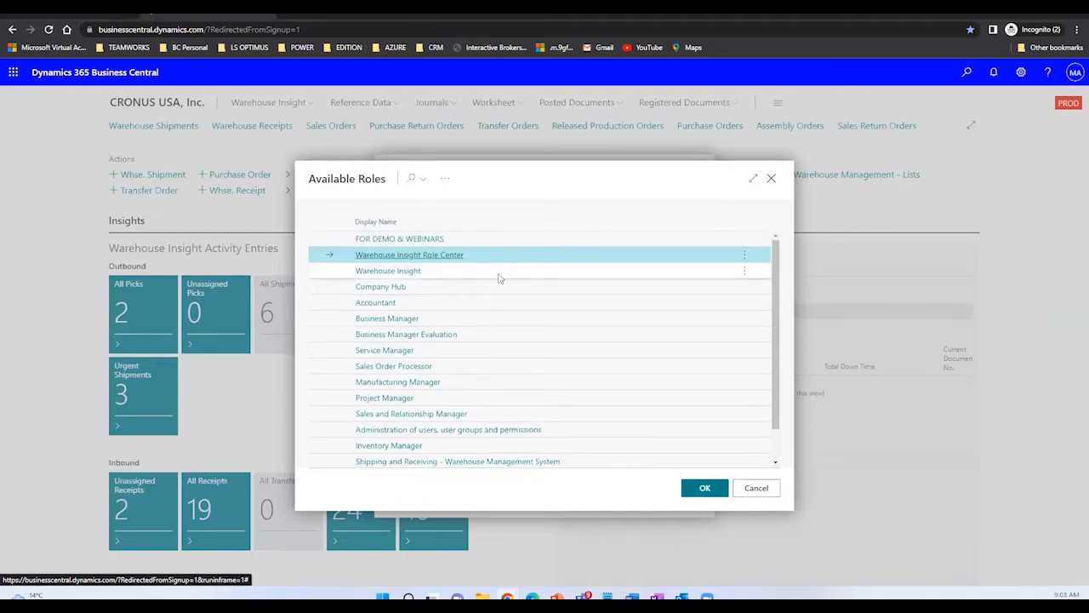
click(499, 320)
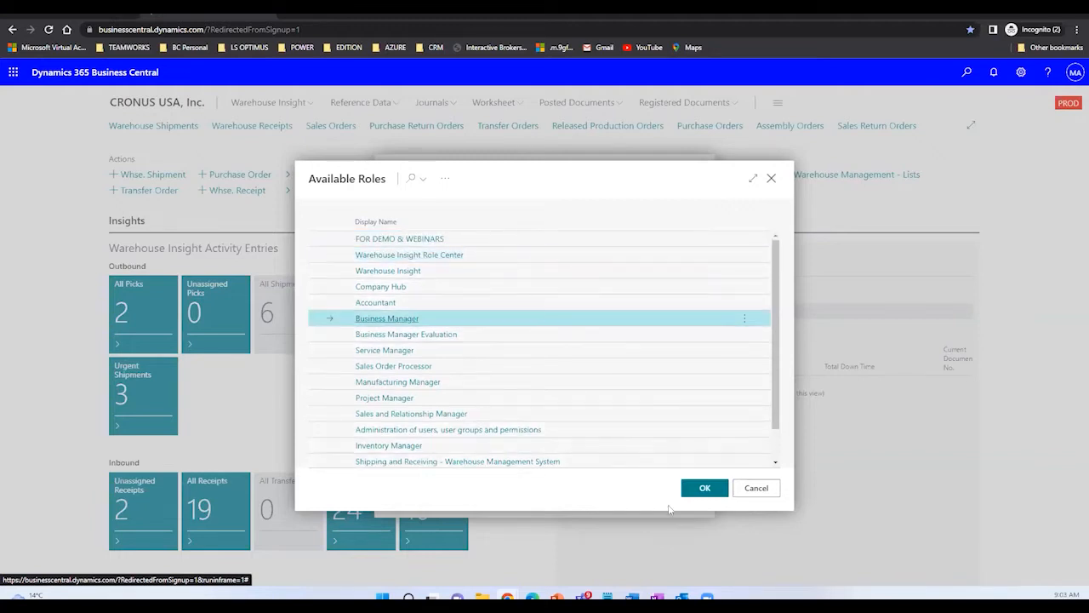
click(702, 487)
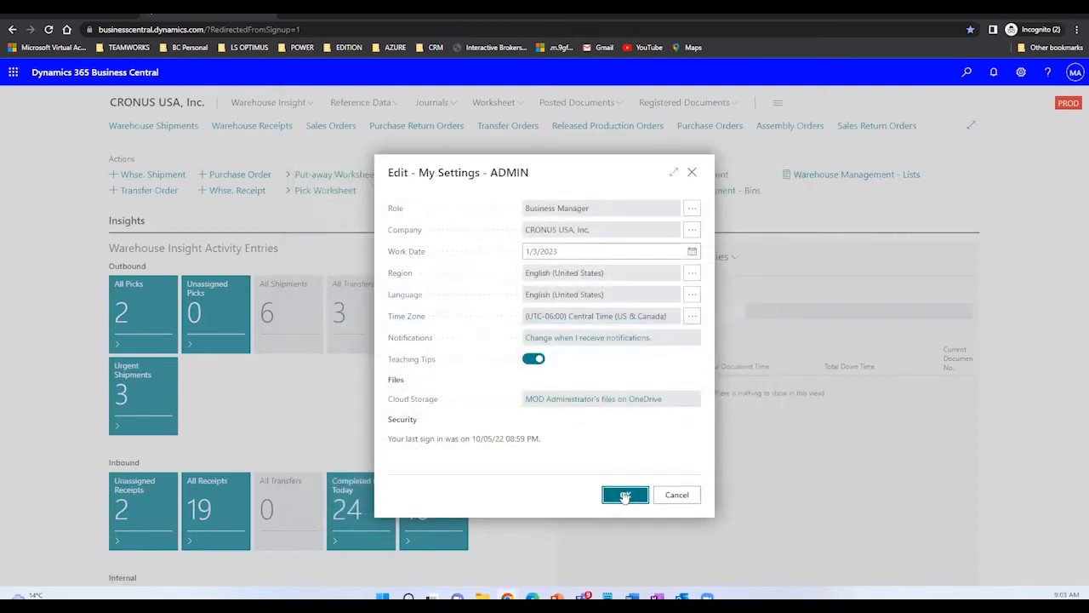
click(626, 495)
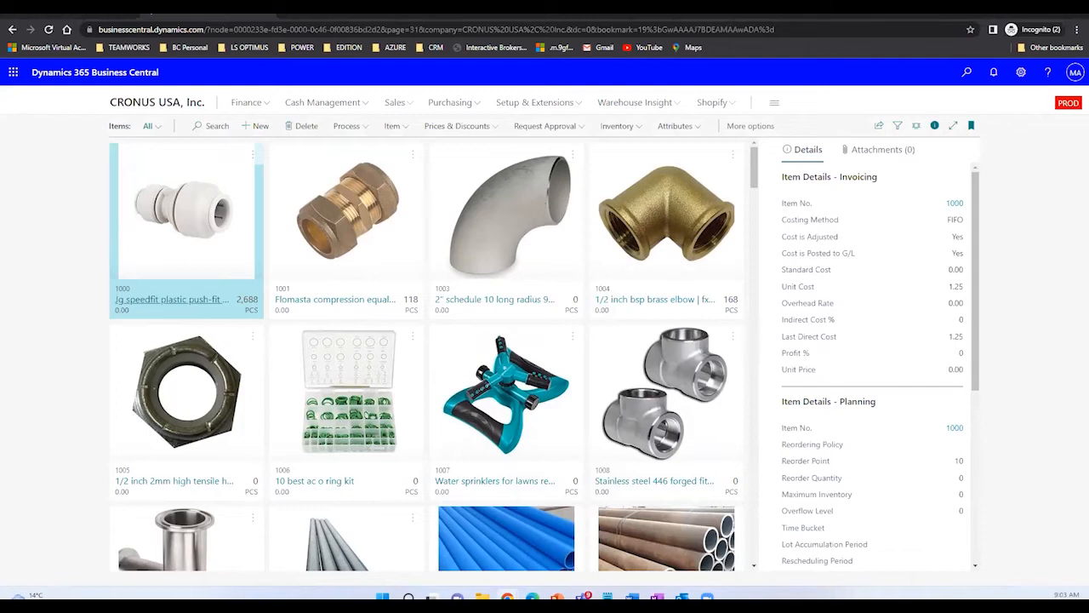
View the item card of item 1001, the Flomasta compression equal couplers, and return to the item list
click(353, 302)
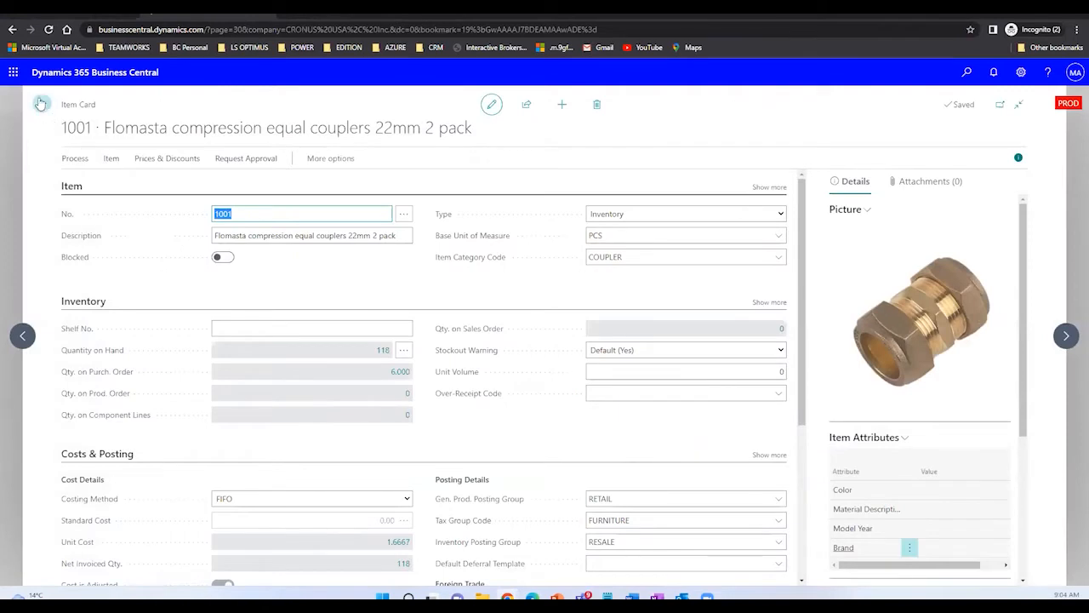
click(42, 109)
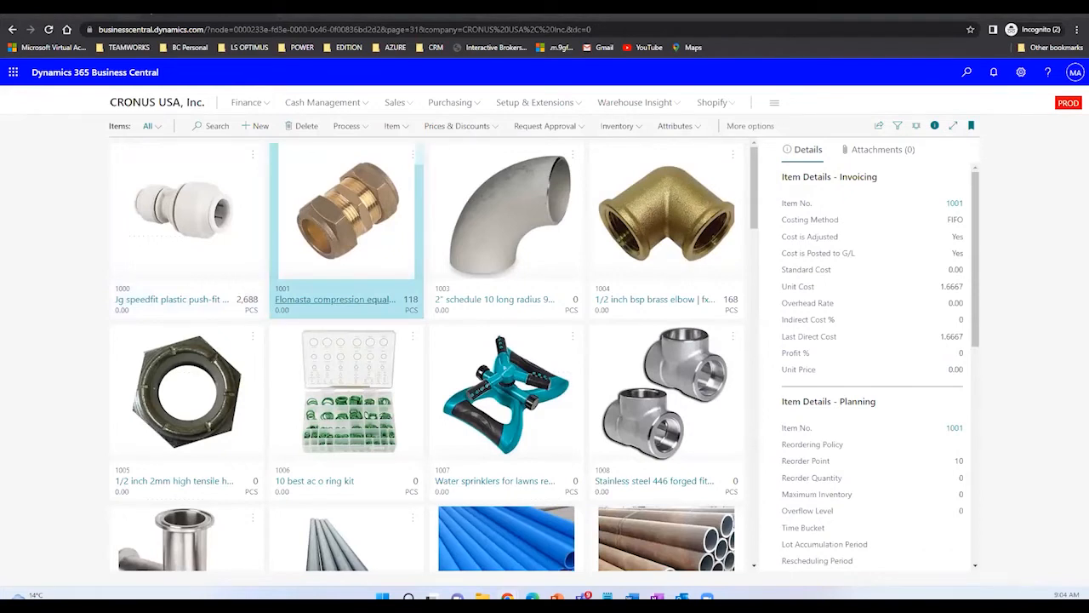
Find item 1027 Pineapple in the item list and open its item card
scroll(669, 314, down, 3)
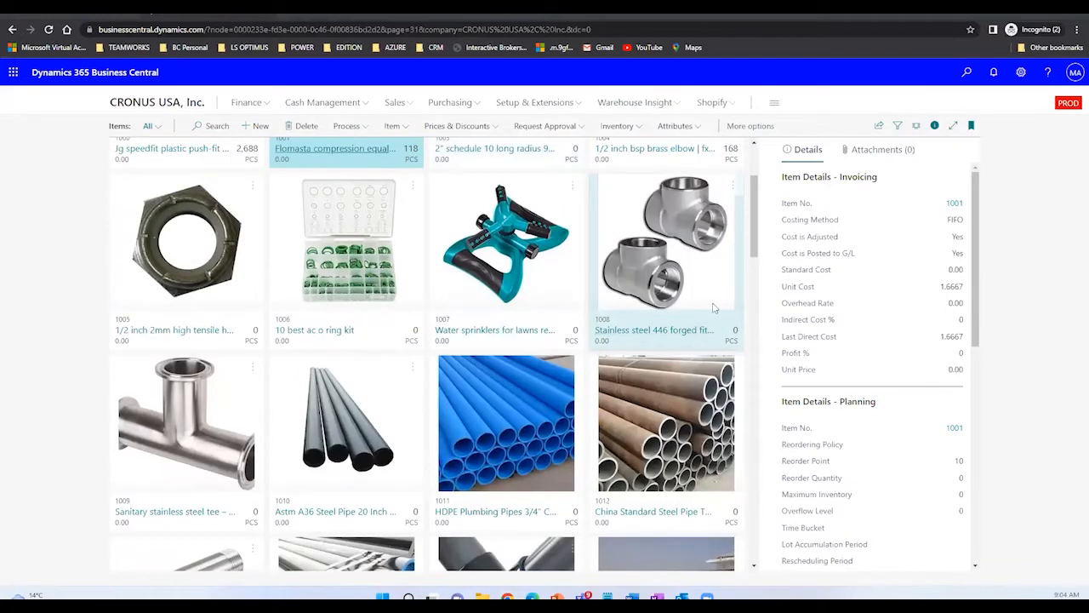
scroll(496, 269, down, 3)
scroll(495, 268, down, 3)
scroll(495, 269, down, 5)
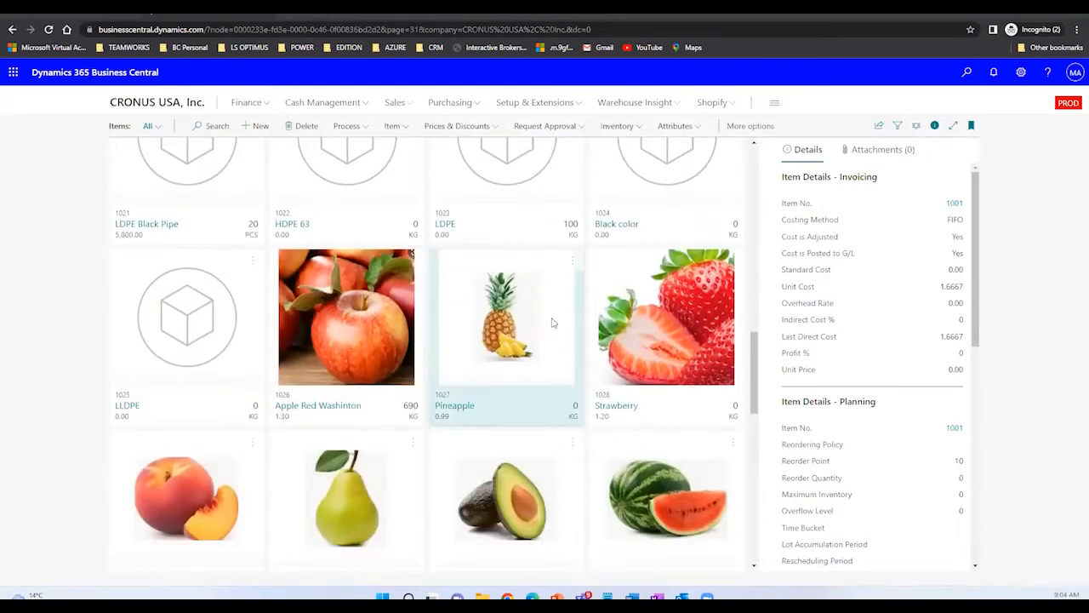
scroll(552, 323, down, 1)
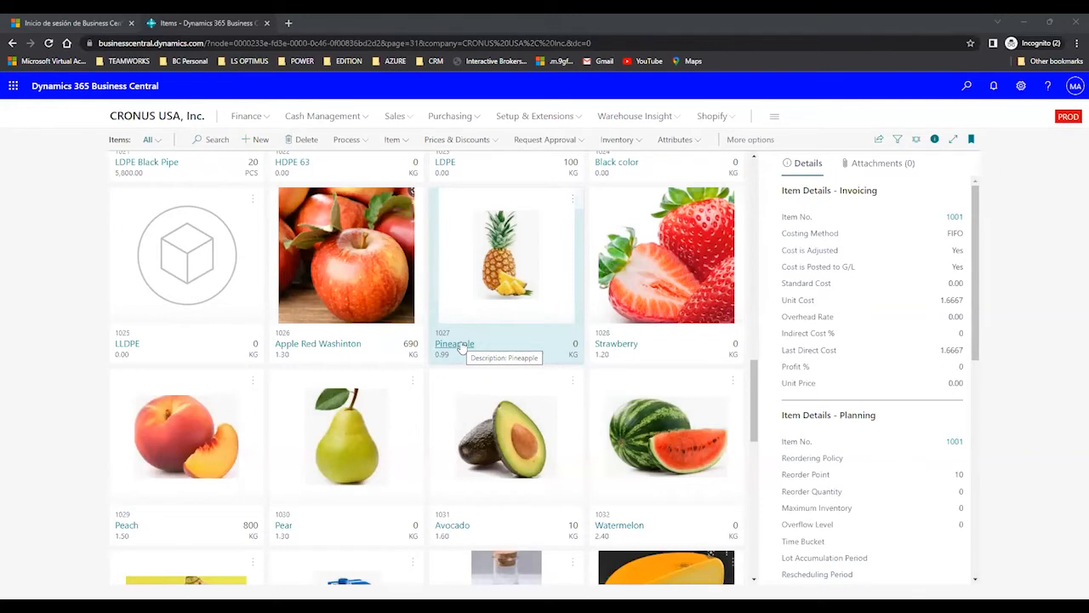
scroll(460, 347, down, 2)
scroll(460, 347, up, 1)
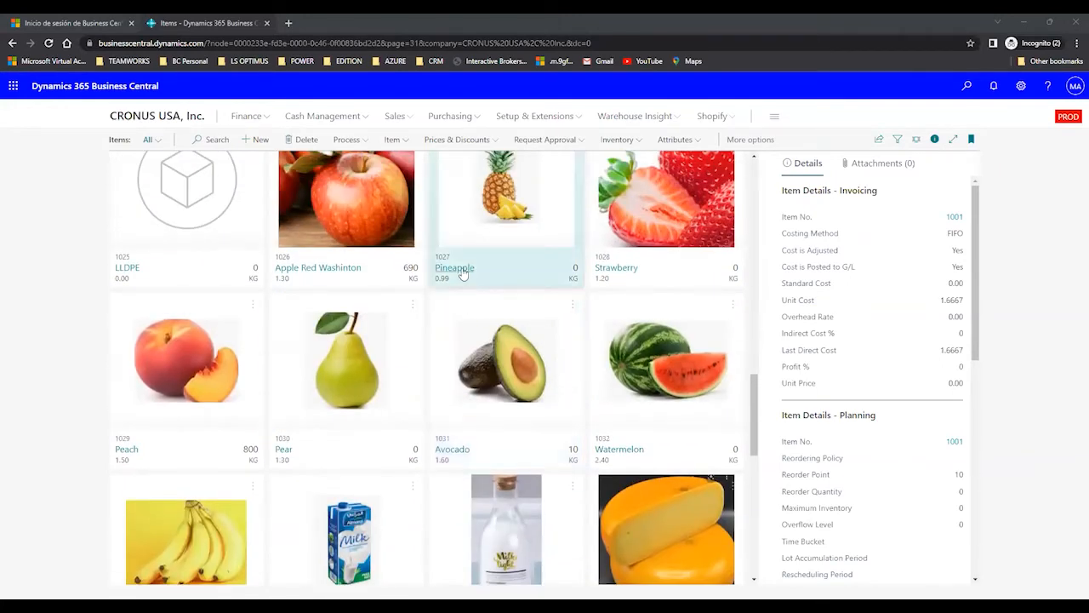
click(461, 269)
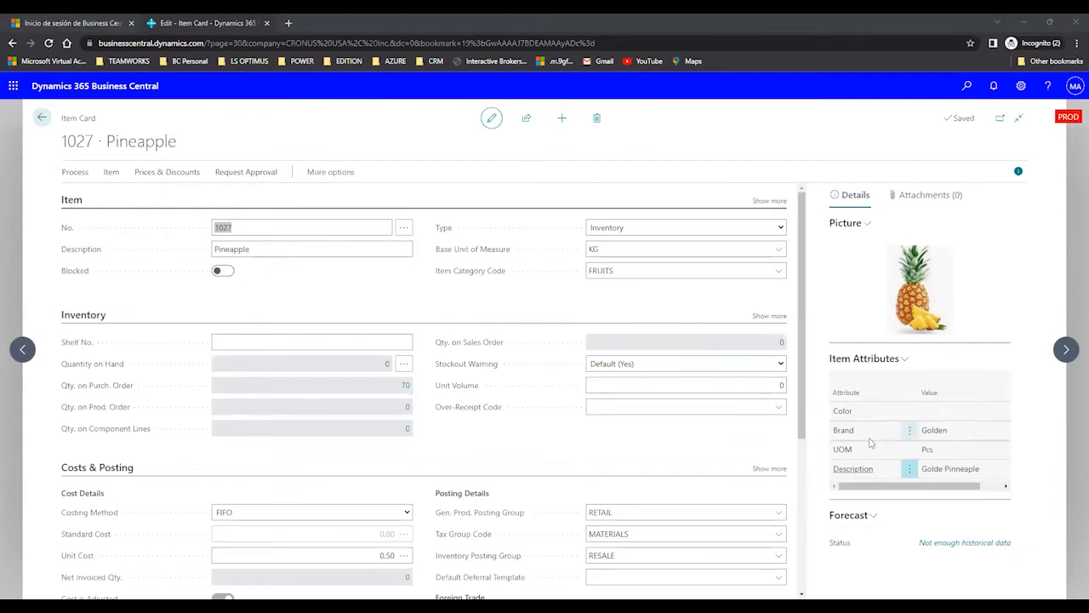
Examine the Pineapple item's base unit of measure, its number and name heading, and its description
click(607, 257)
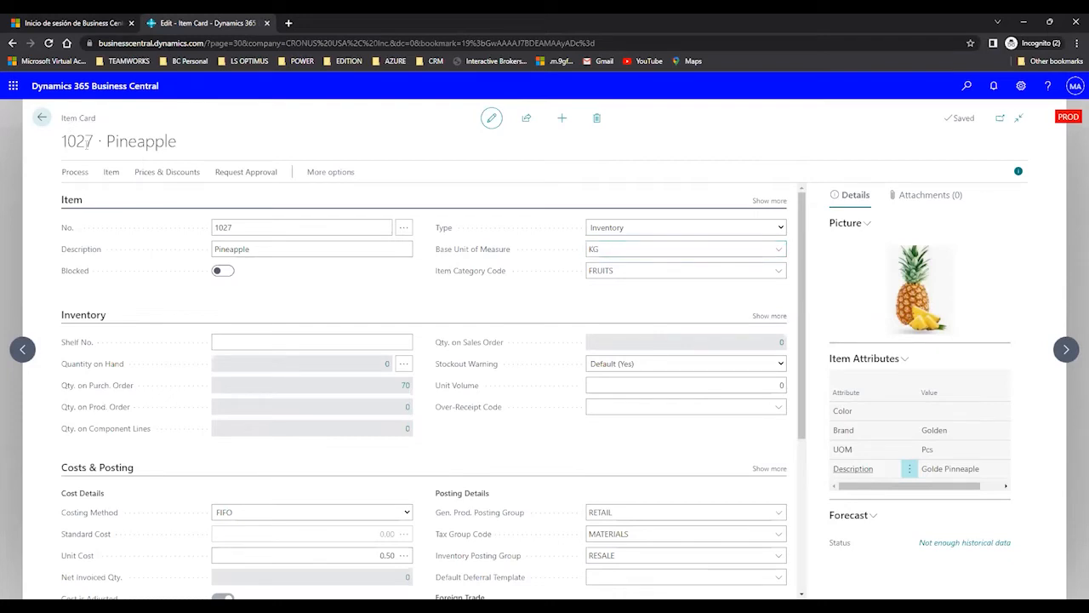
drag(67, 141, 179, 144)
click(231, 249)
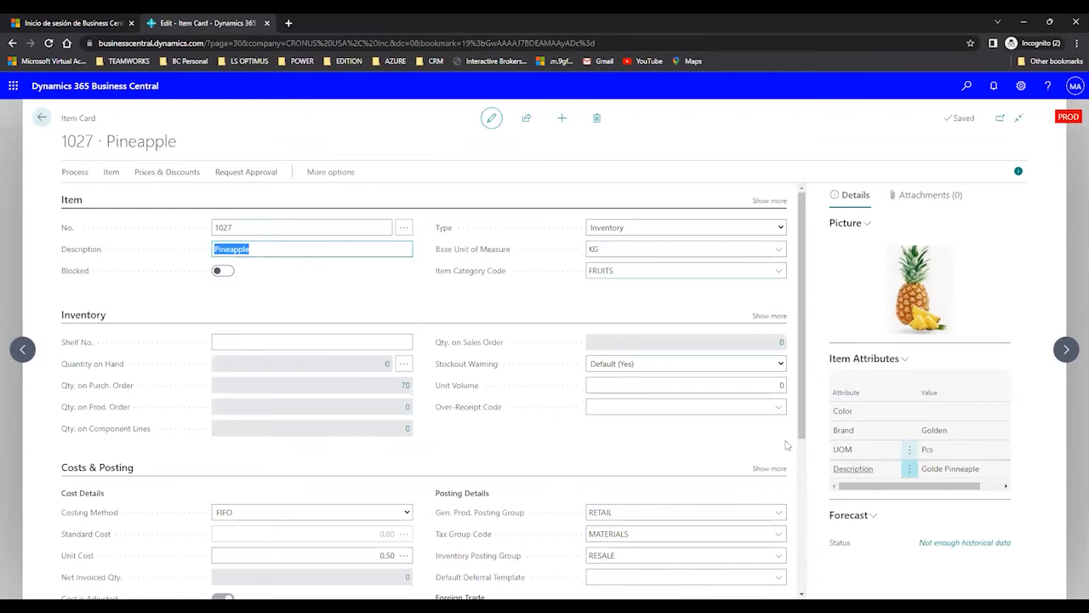
Review the available costing methods under Costs & Posting without changing the selection
scroll(313, 410, down, 3)
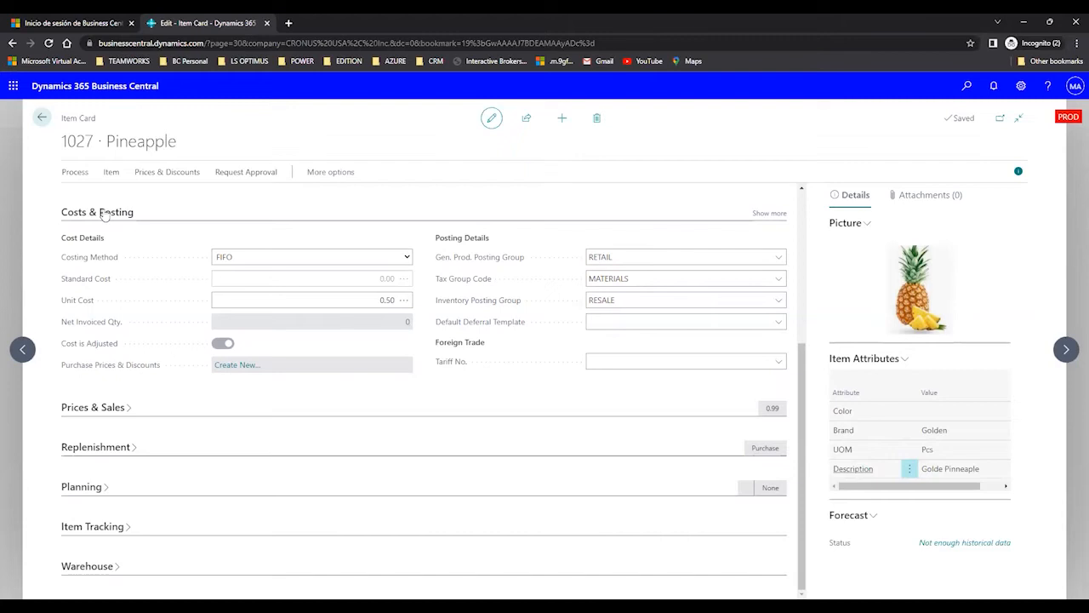
click(235, 259)
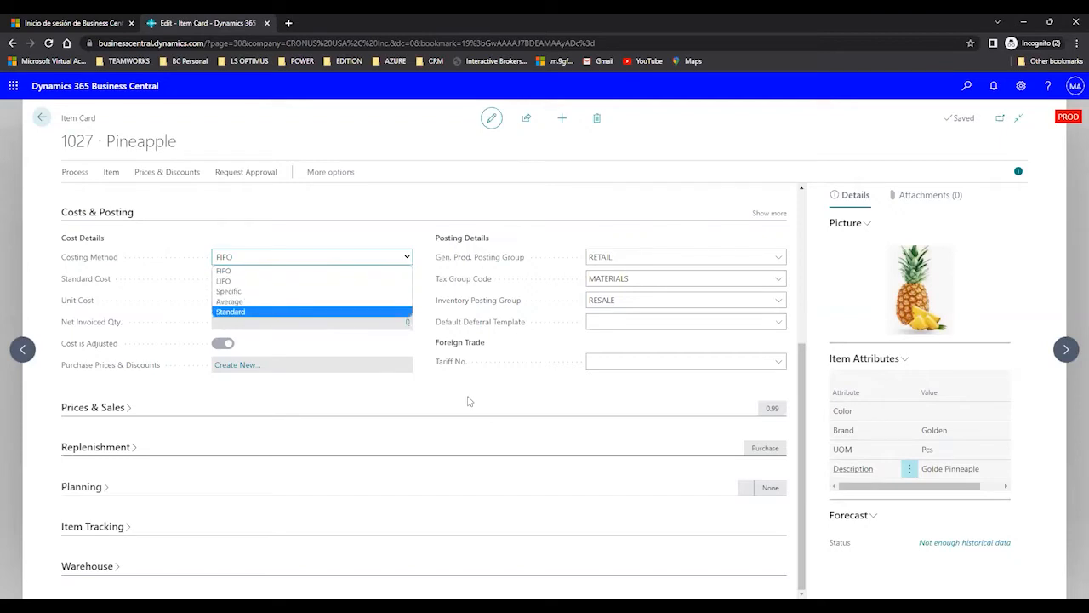
click(452, 425)
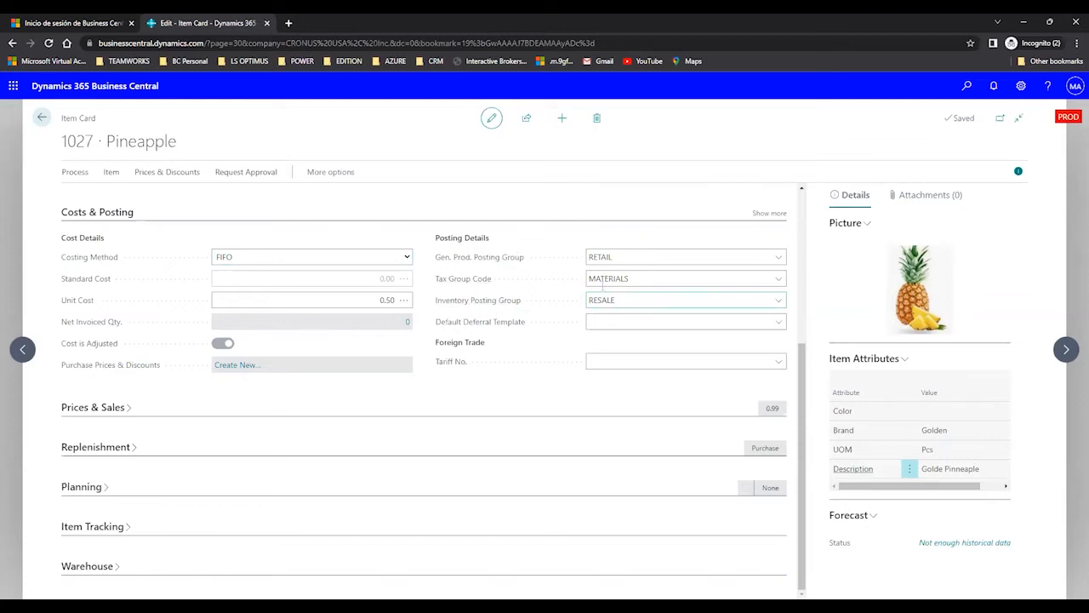
Review the general product posting groups available for the item, keeping RETAIL selected
click(620, 250)
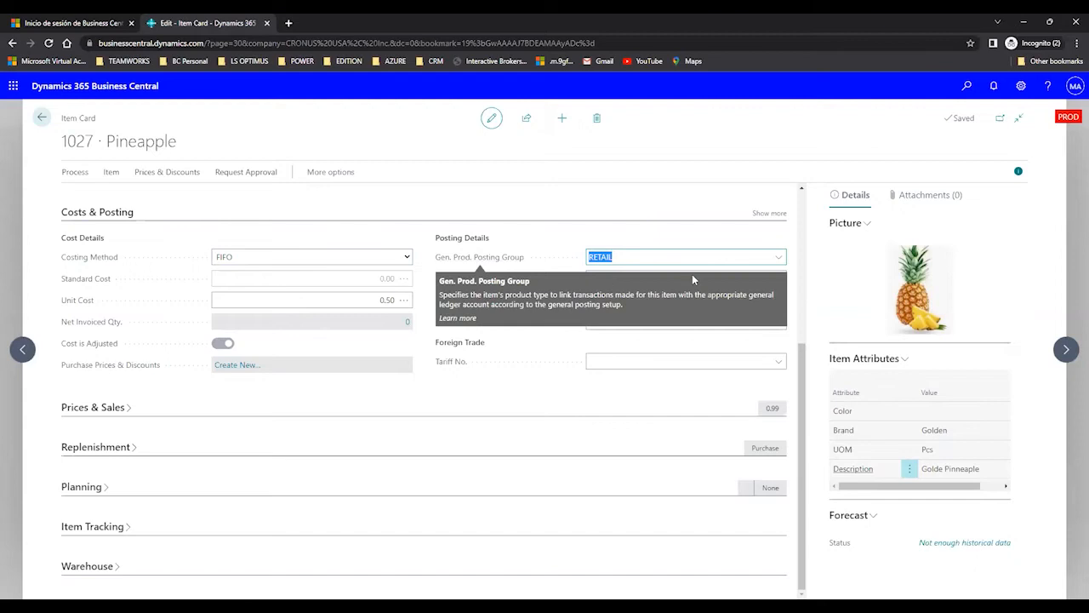
click(782, 259)
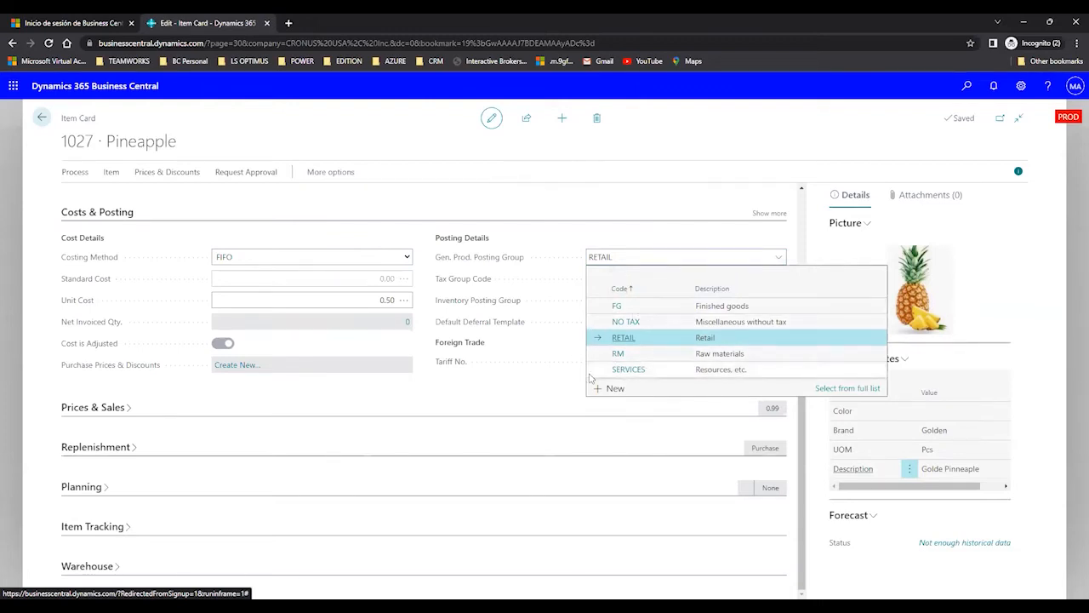
click(720, 354)
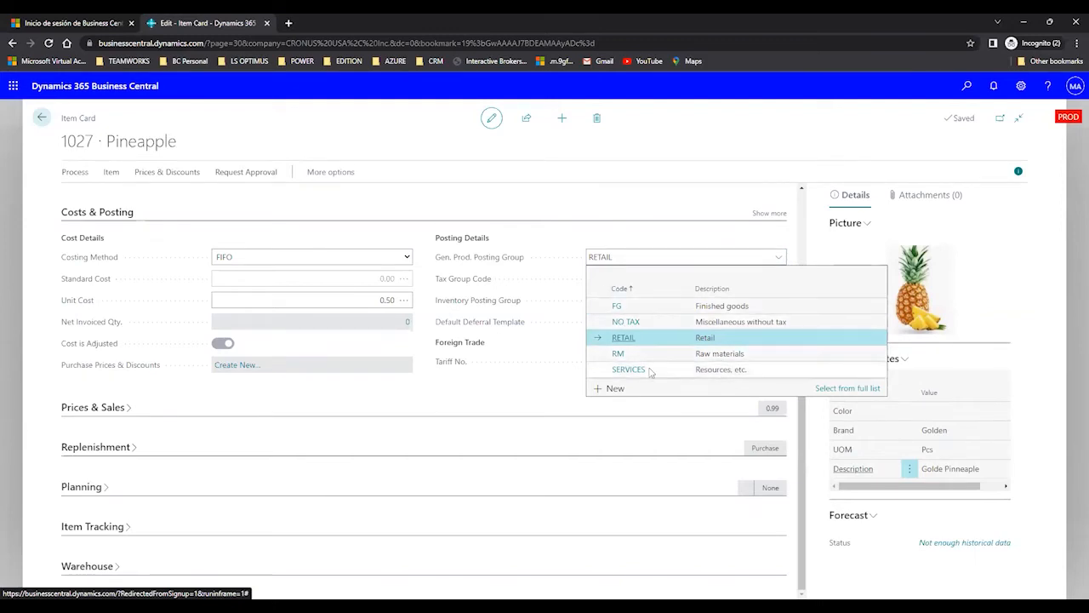
click(625, 202)
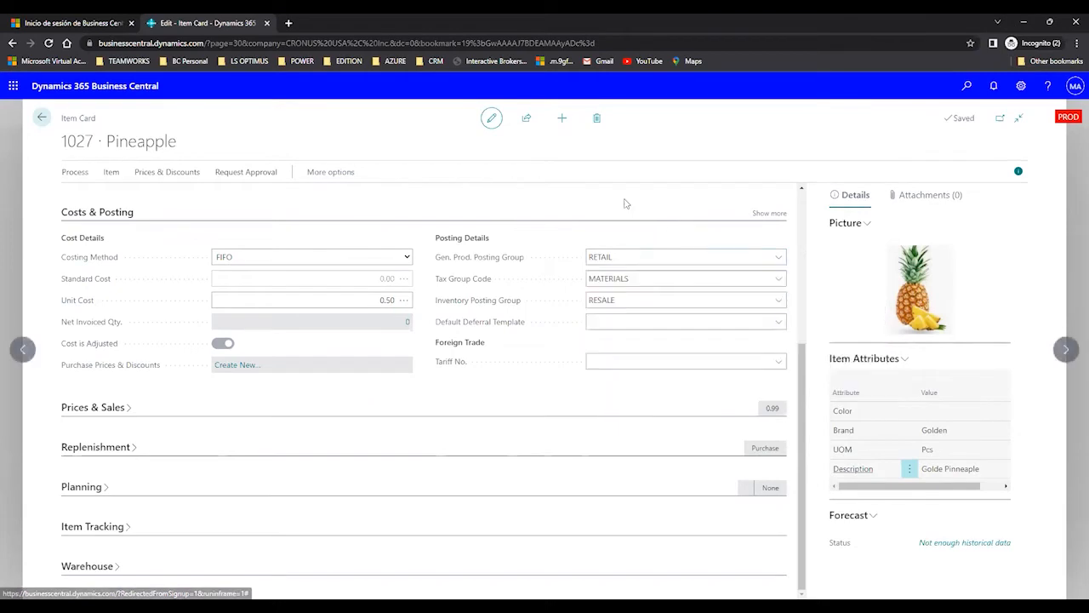
click(615, 257)
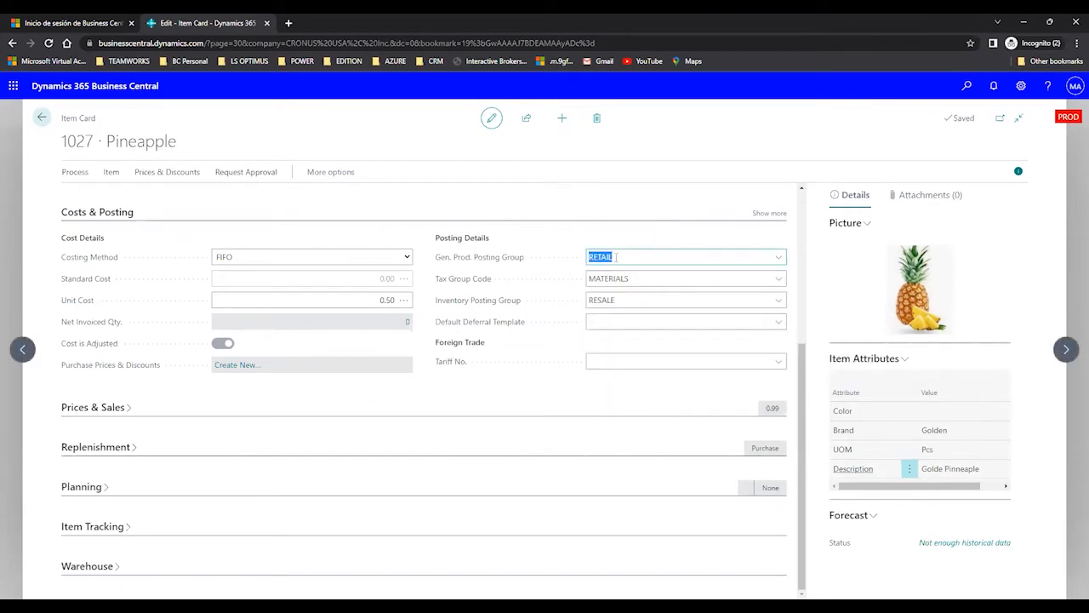
Read the explanation of the Inventory Posting Group and review its available codes, keeping RESALE selected
click(613, 299)
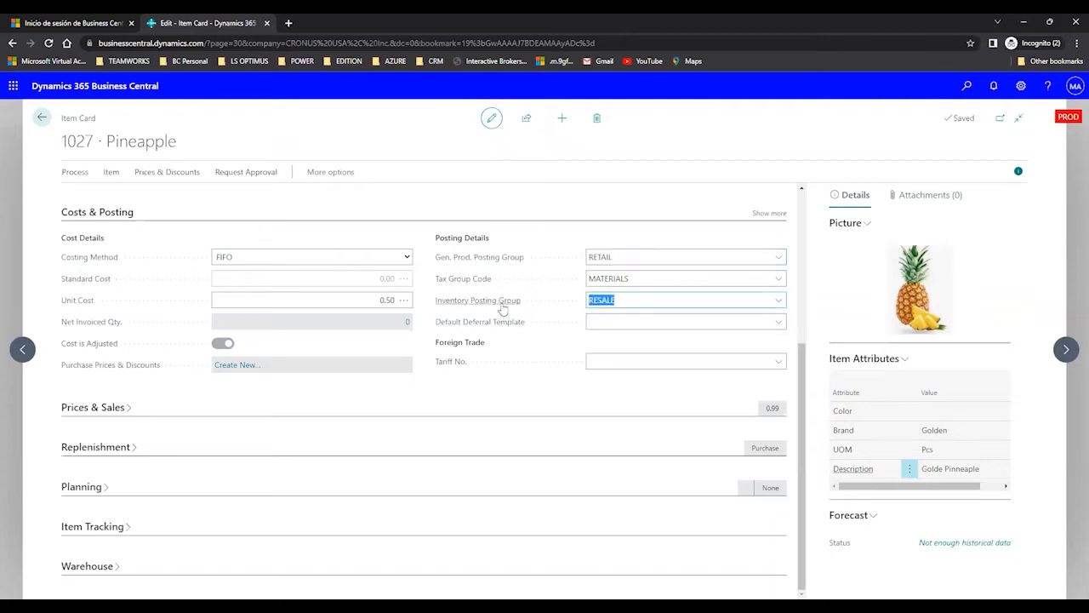
mouse_move(503, 308)
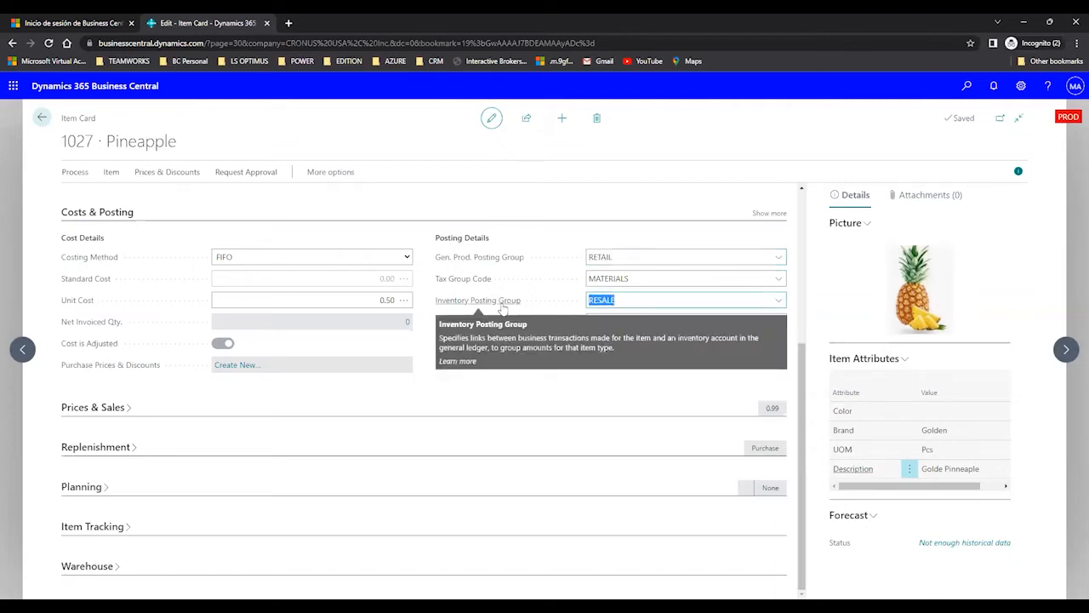
click(776, 302)
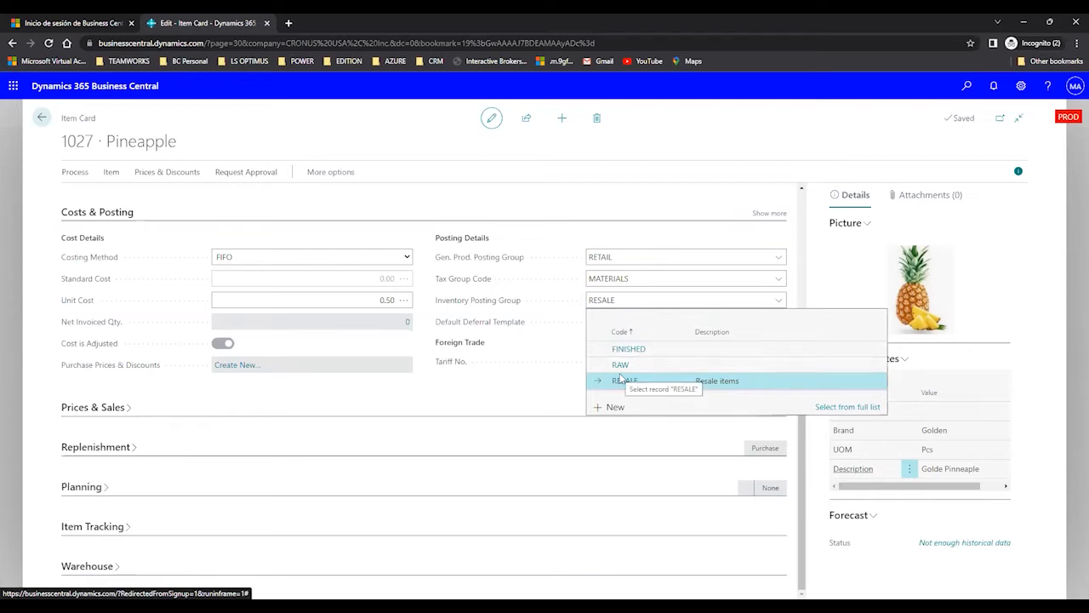
click(425, 334)
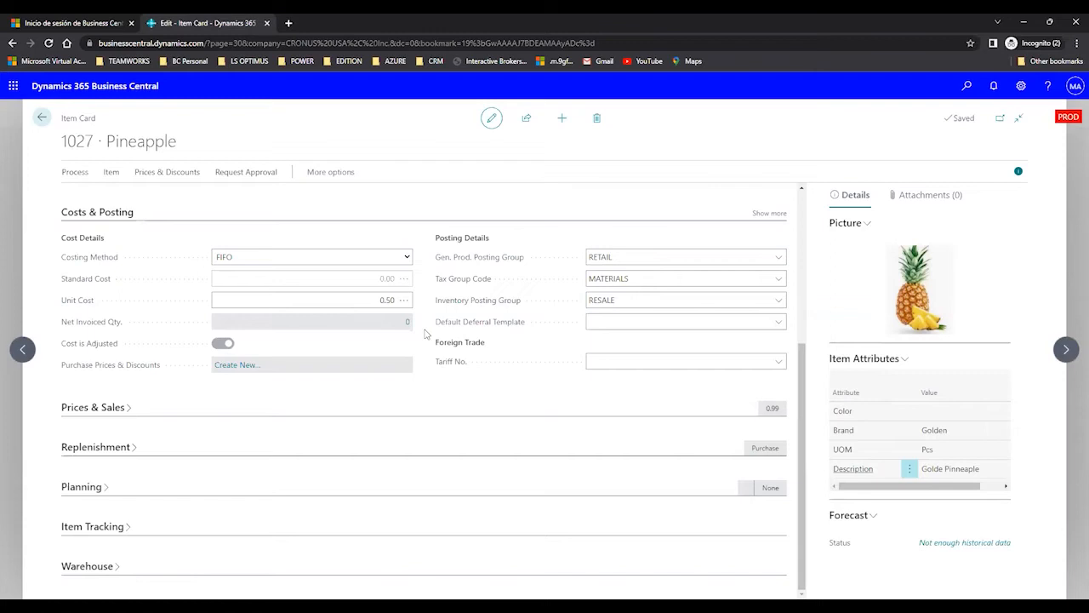
View the average cost calculation overview for the item's unit cost and close it
click(385, 300)
mouse_move(89, 308)
click(405, 300)
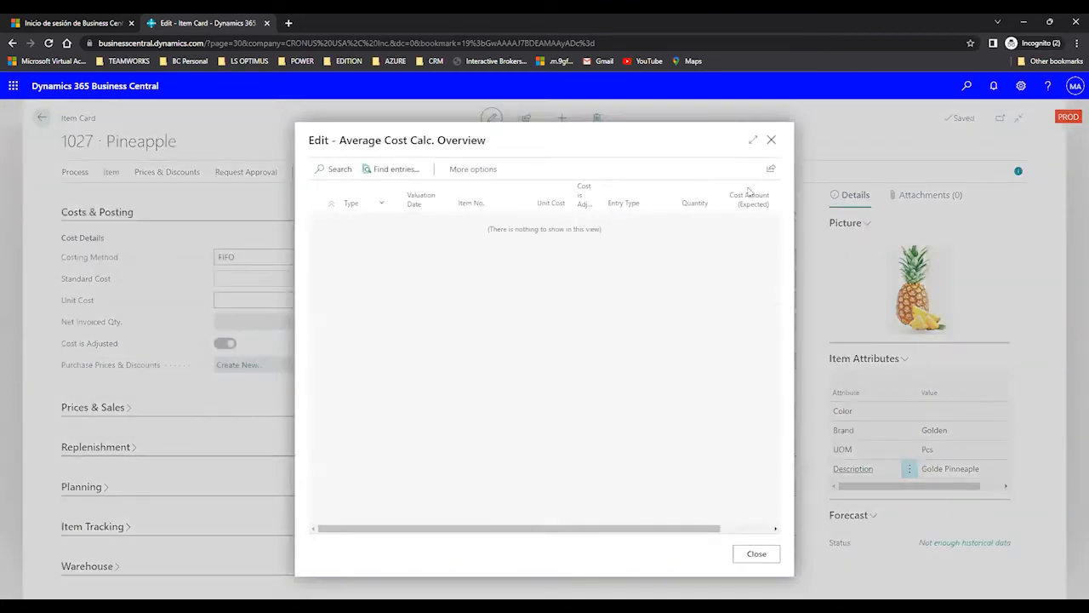
click(771, 140)
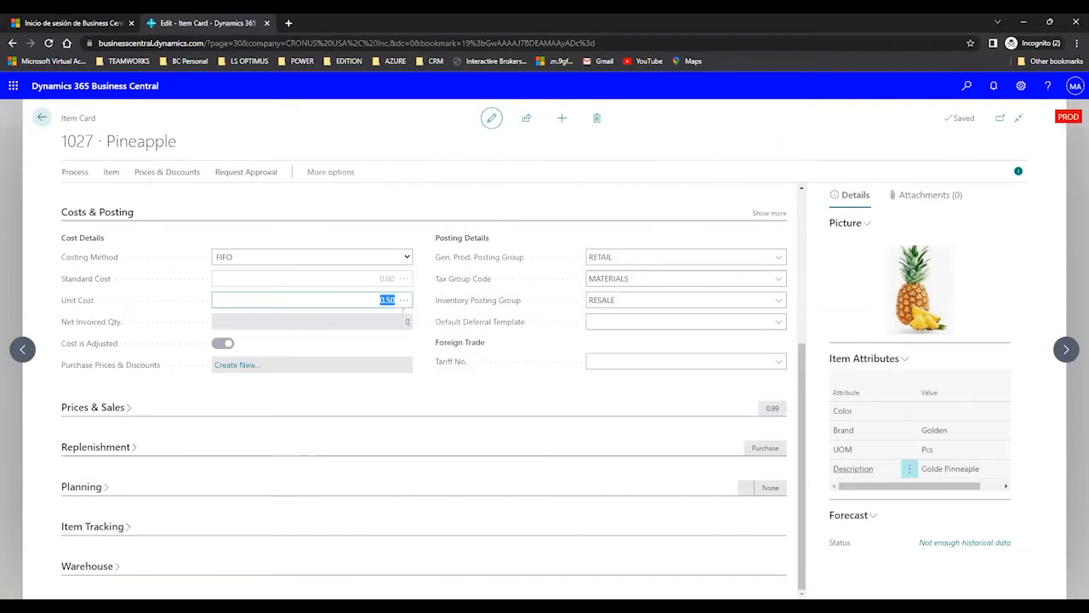
Expand the Prices & Sales section and show the additional fields of the Costs & Posting section
scroll(654, 284, up, 3)
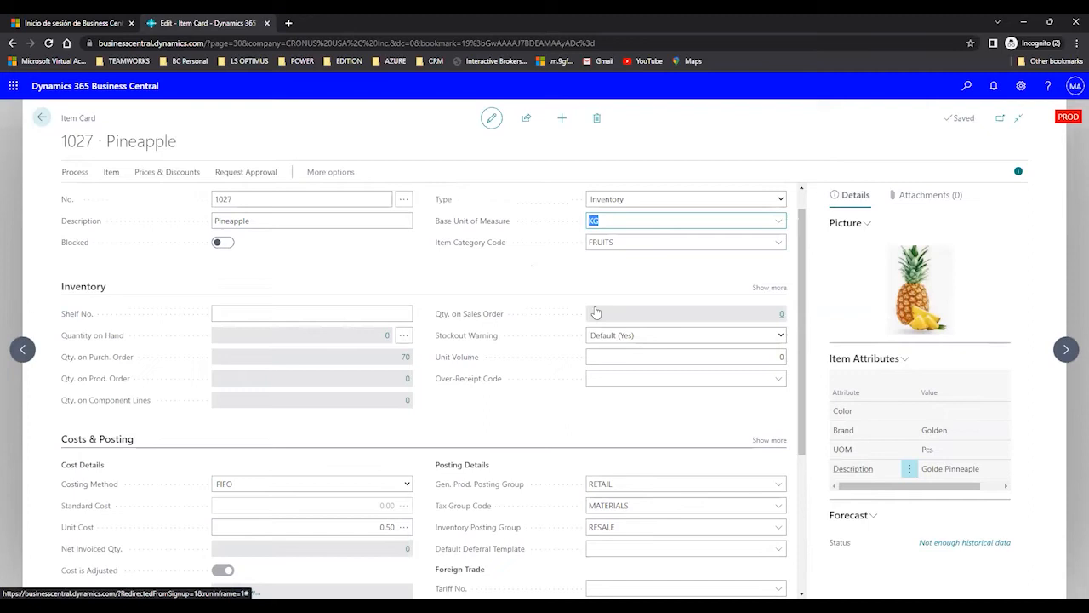
scroll(366, 435, down, 3)
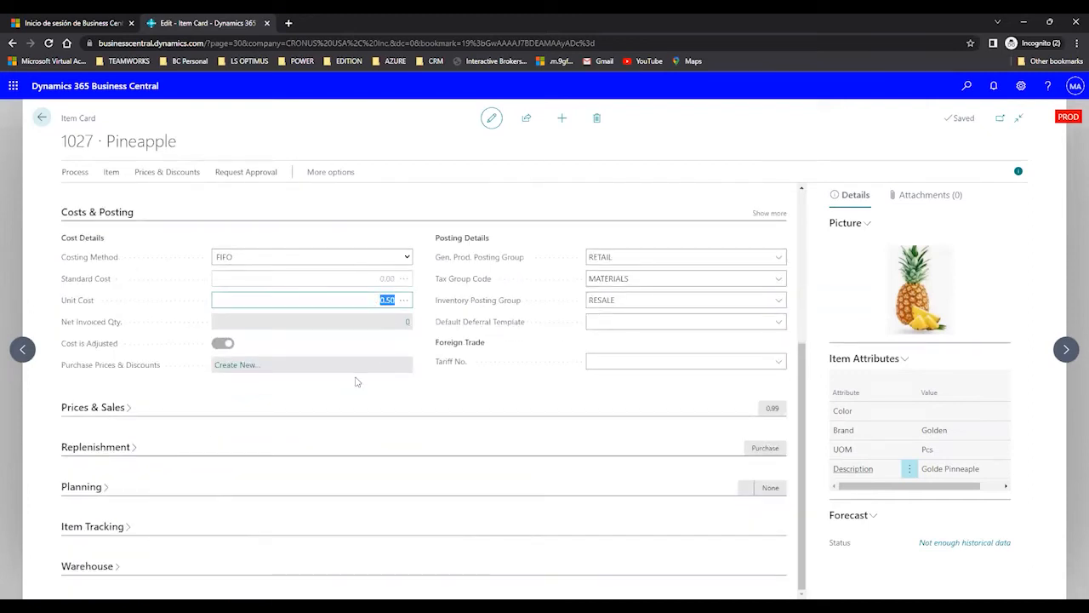
click(129, 413)
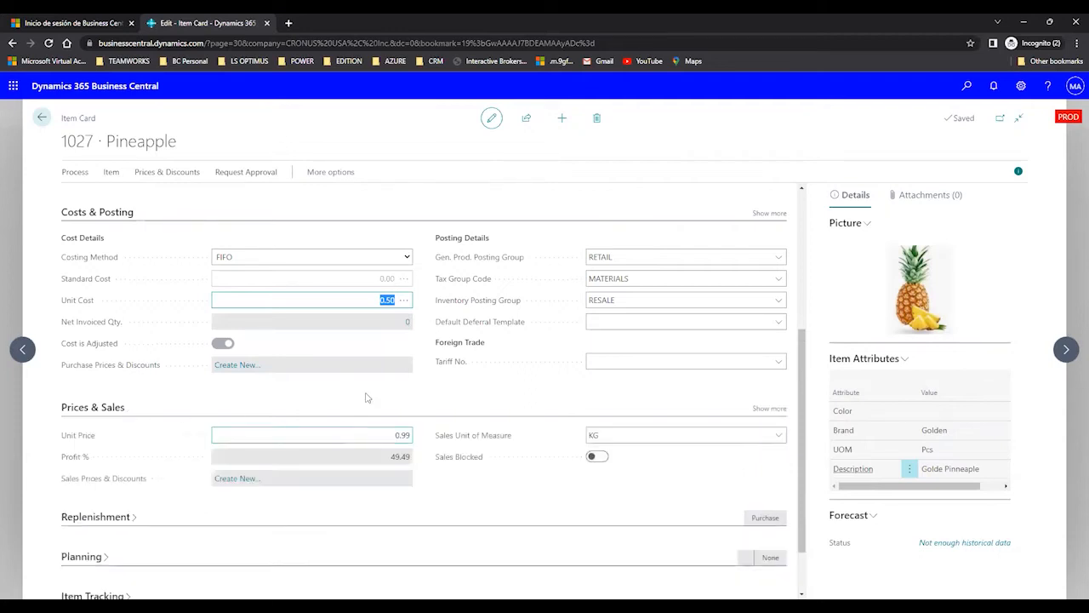
scroll(372, 377, up, 1)
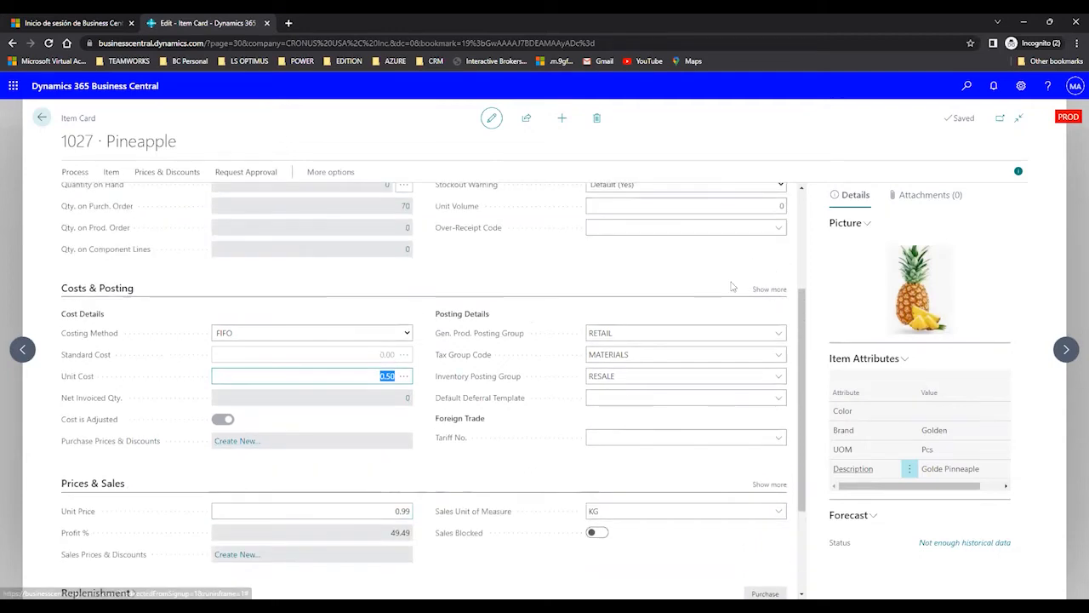
click(769, 289)
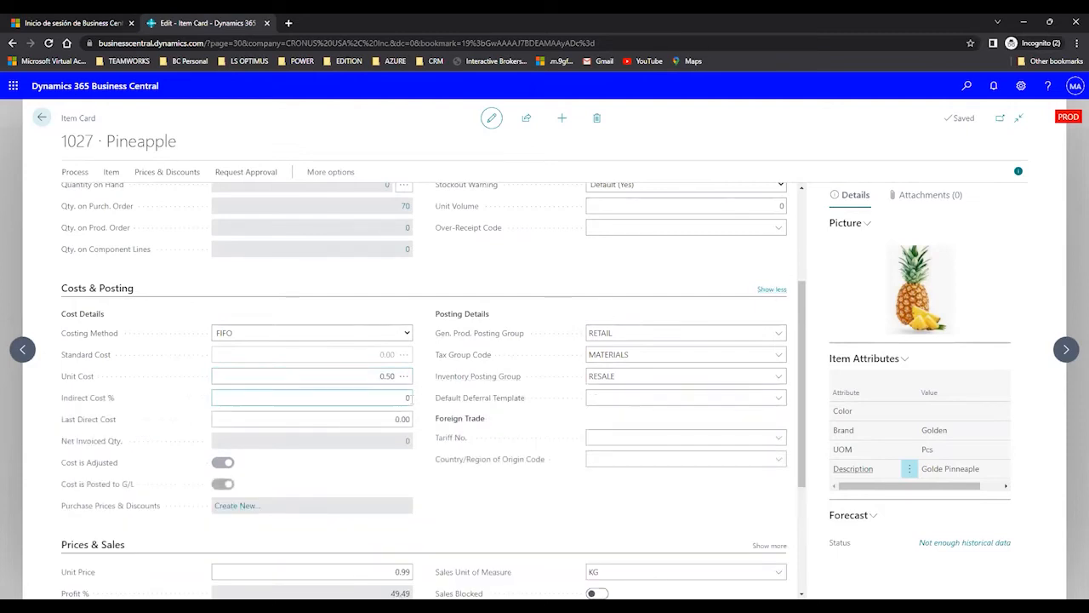
Try to set the item's Unit Cost to 1.00, and refresh the item card to discard the change
scroll(412, 398, down, 1)
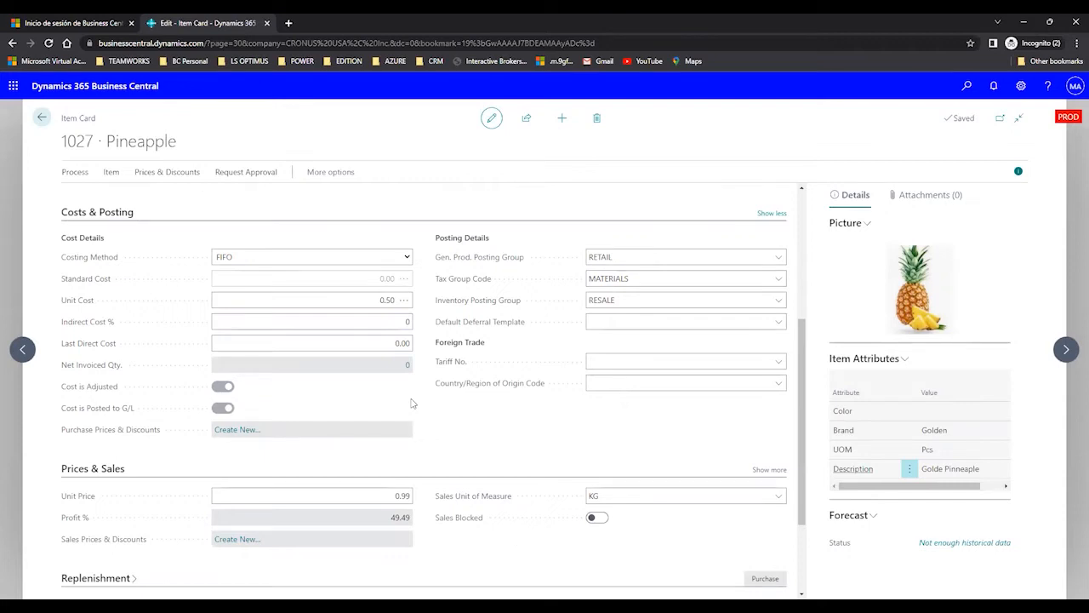
click(363, 302)
text(1)
click(362, 319)
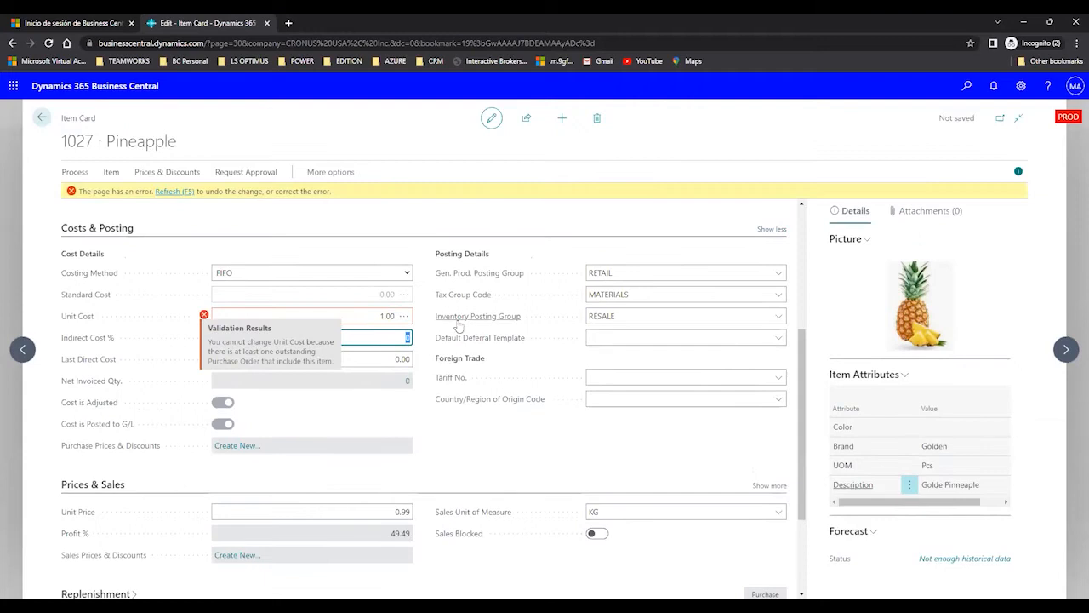
click(177, 195)
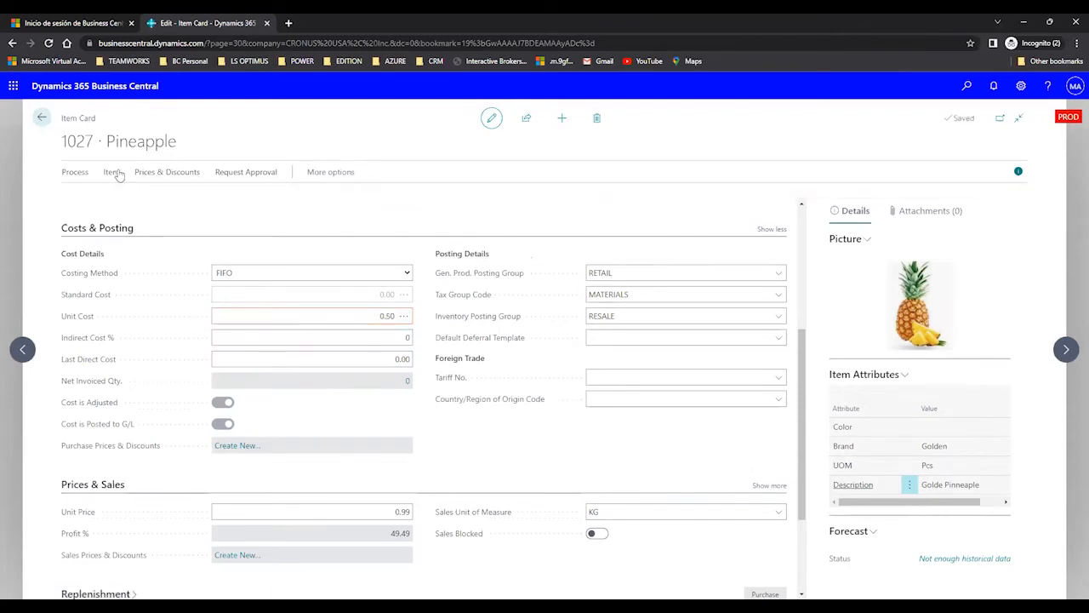
Look through the item card's available actions and open the related purchase orders for the Pineapple item
click(113, 172)
click(75, 172)
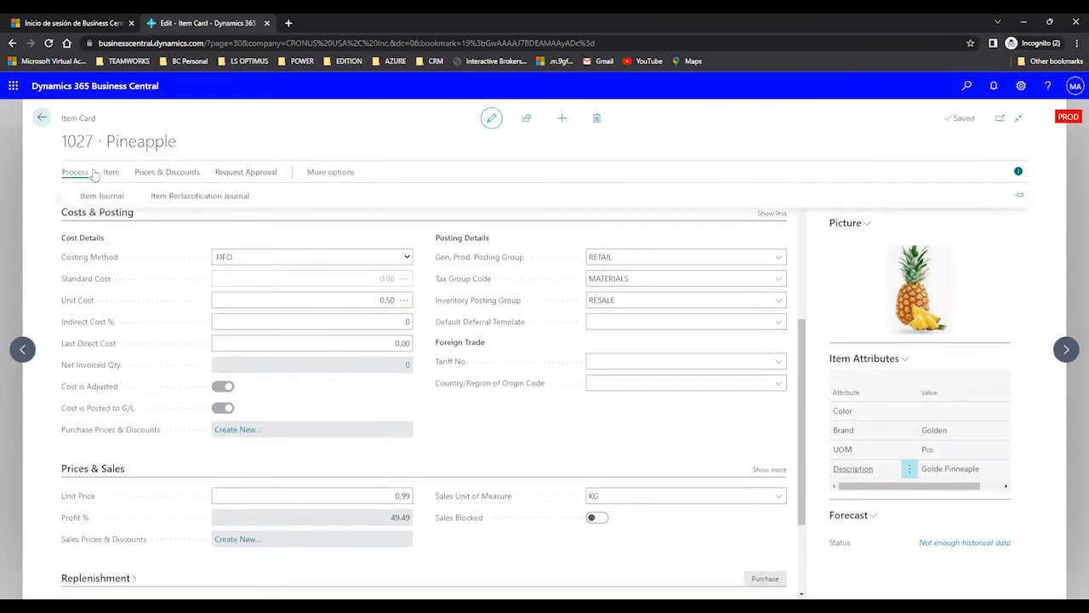
click(219, 176)
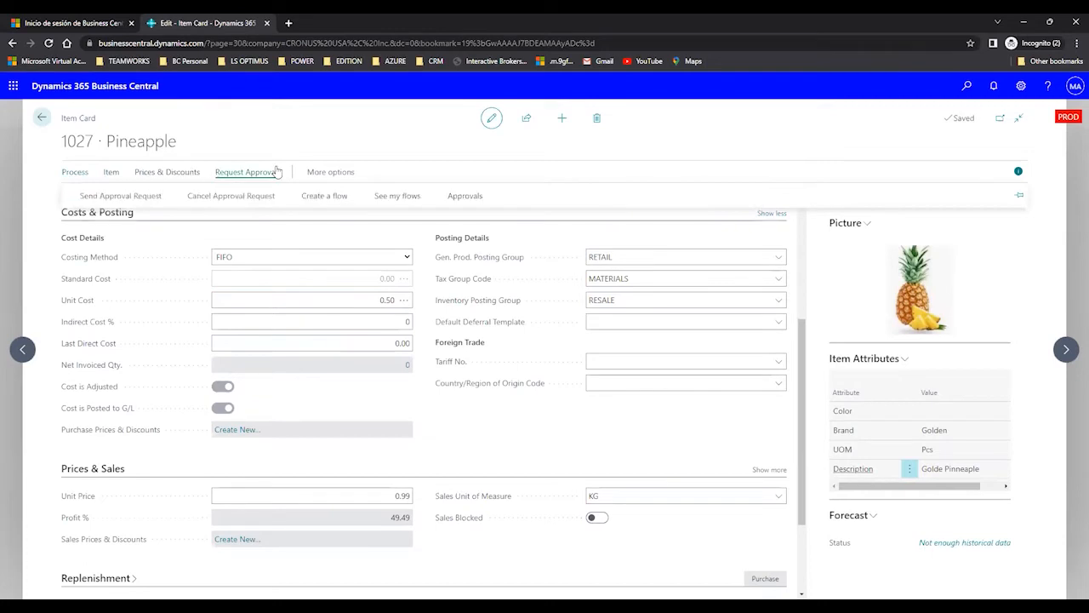
click(332, 172)
click(320, 173)
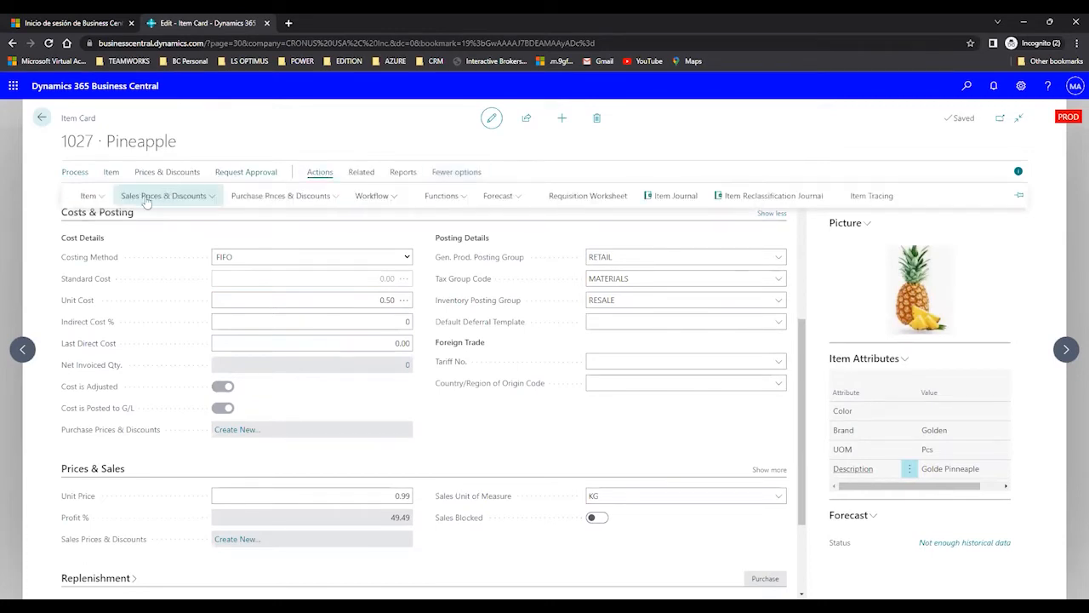
click(101, 197)
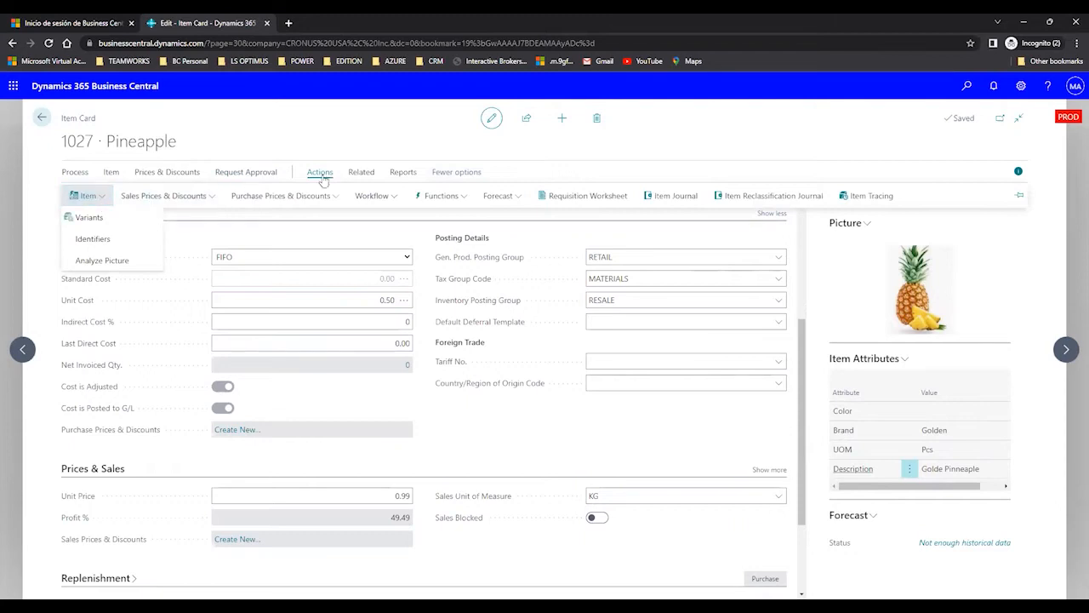
click(110, 200)
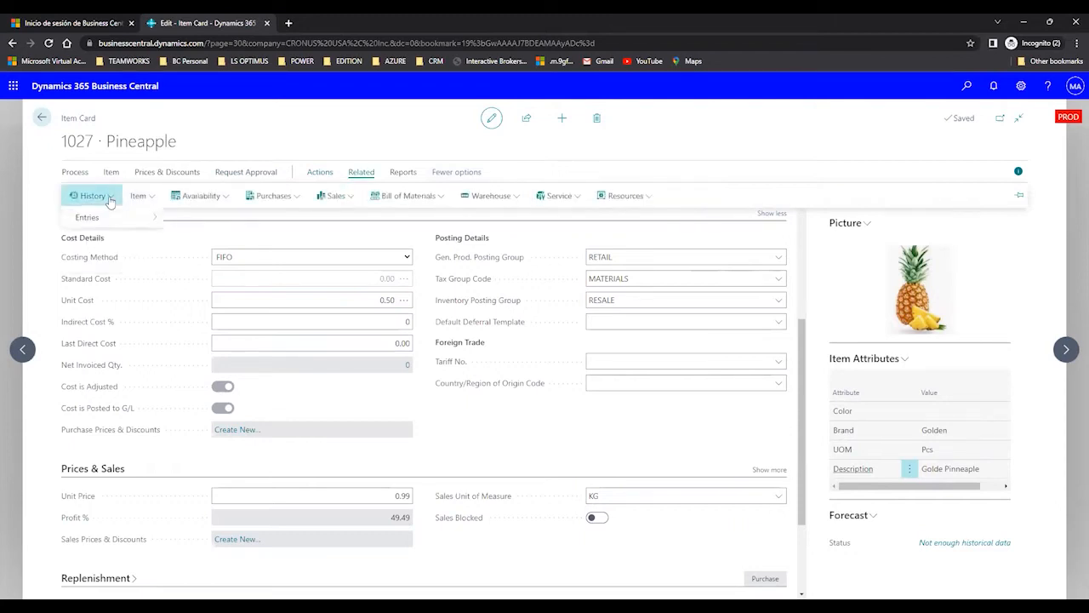
click(148, 199)
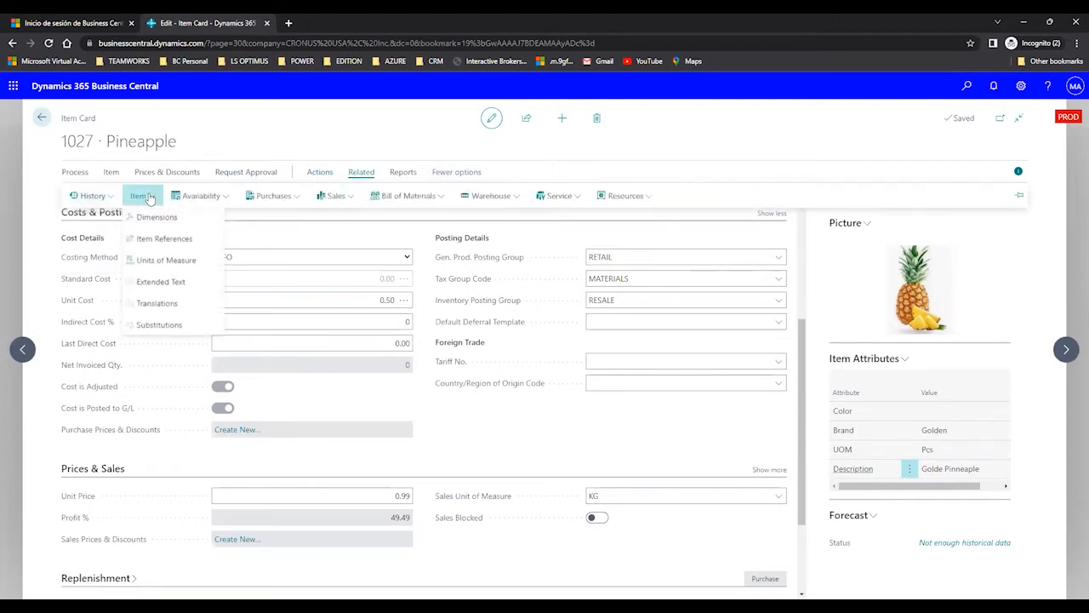
click(199, 196)
click(270, 197)
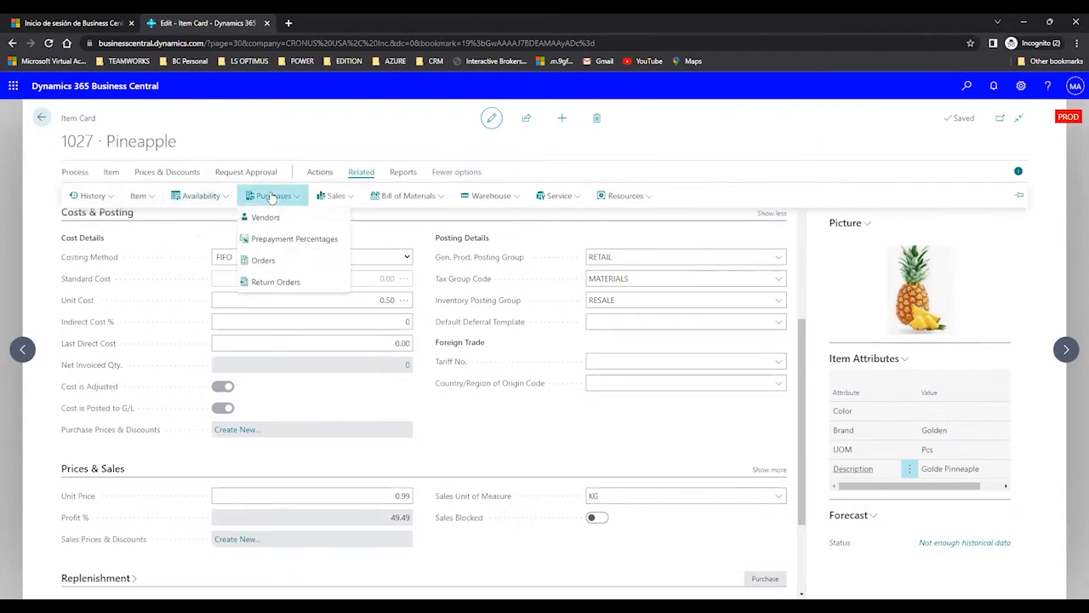
click(280, 262)
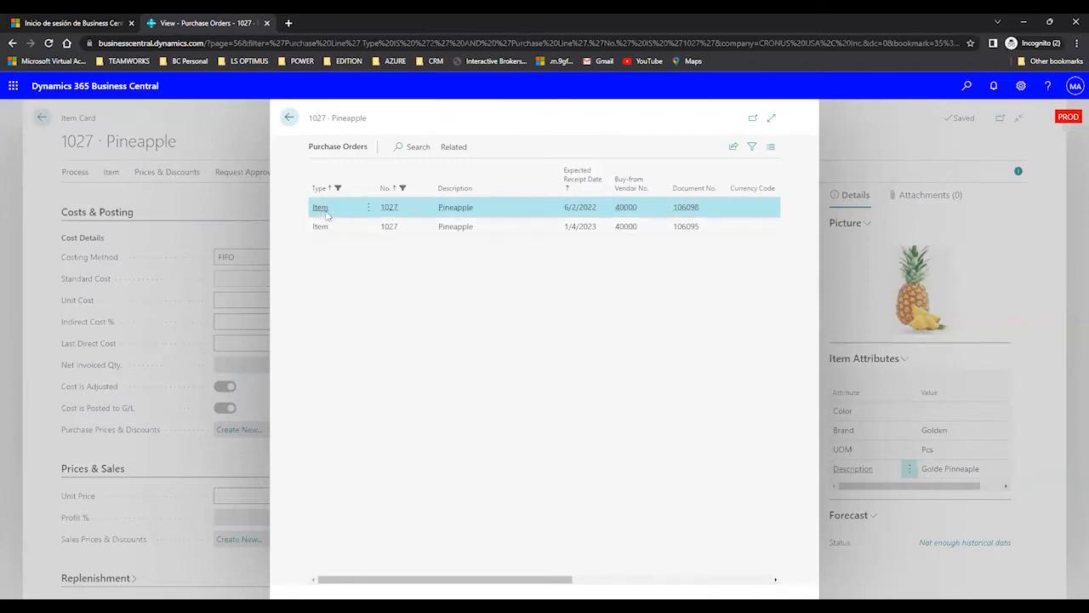
Show the purchase order document 106098 behind the first listed Pineapple line
click(453, 148)
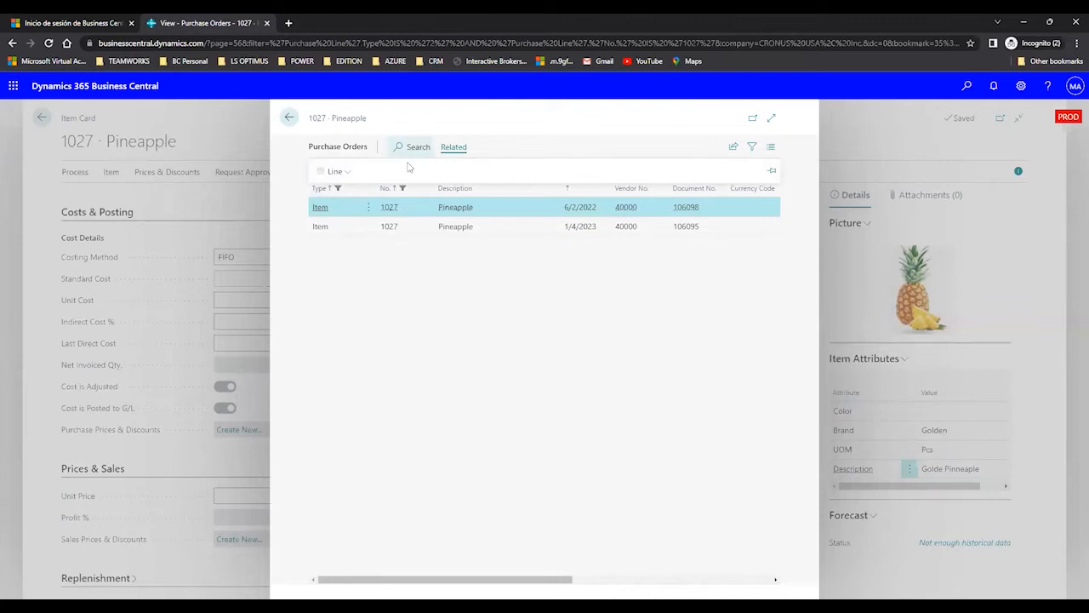
click(336, 171)
click(368, 335)
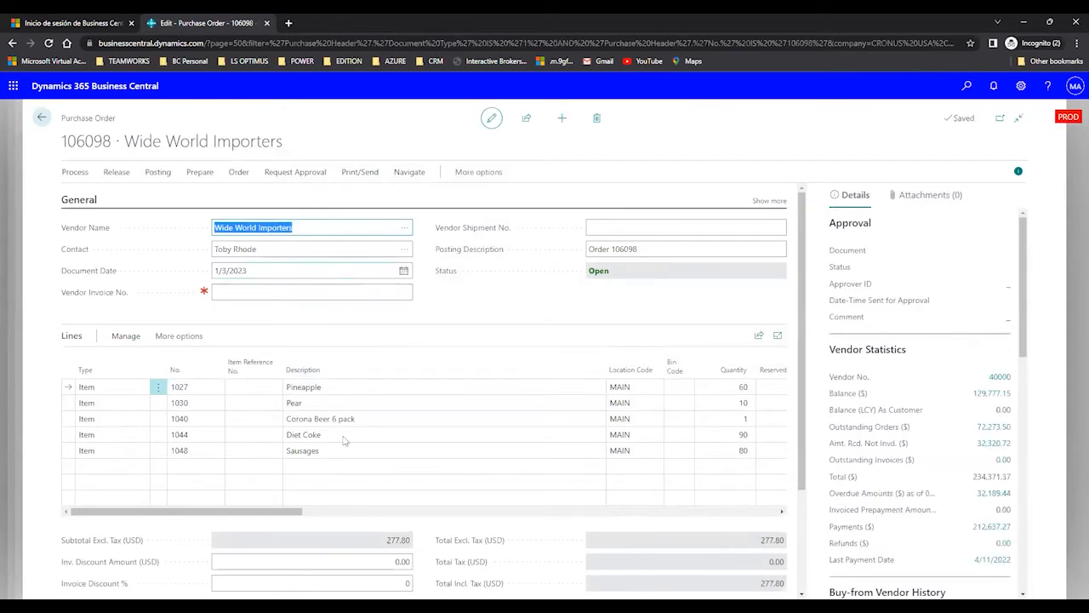
Examine the purchase order's document type and its vendor, Wide World Importers
click(277, 227)
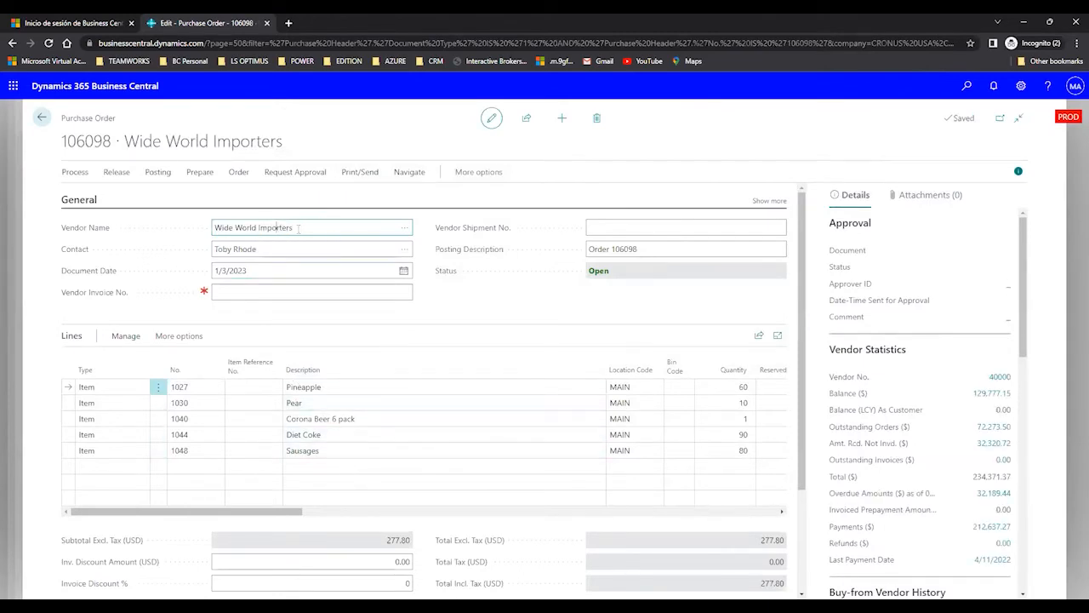
drag(297, 227, 225, 220)
drag(66, 117, 124, 131)
click(62, 120)
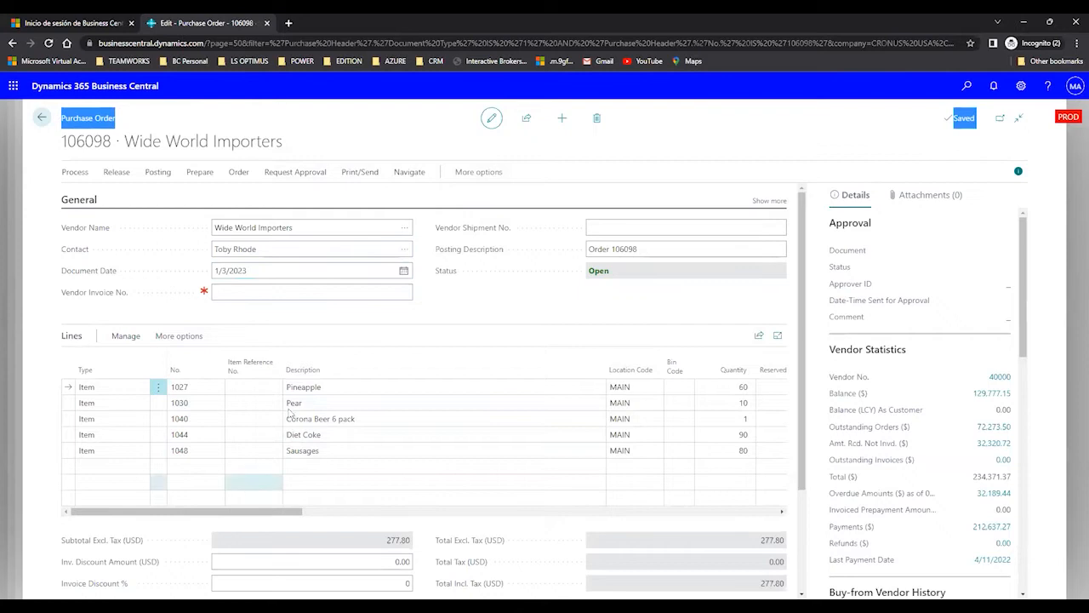
Go through the order's item lines, from Pineapple, Pear and Corona Beer 6 pack to Diet Coke and Sausages
click(319, 388)
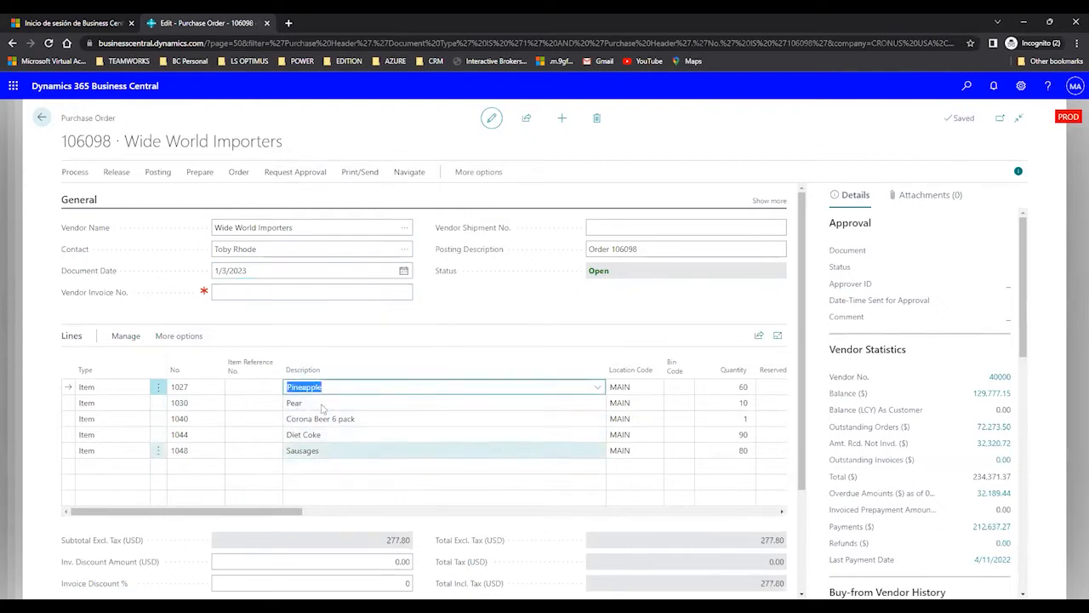
drag(283, 505, 93, 536)
click(308, 403)
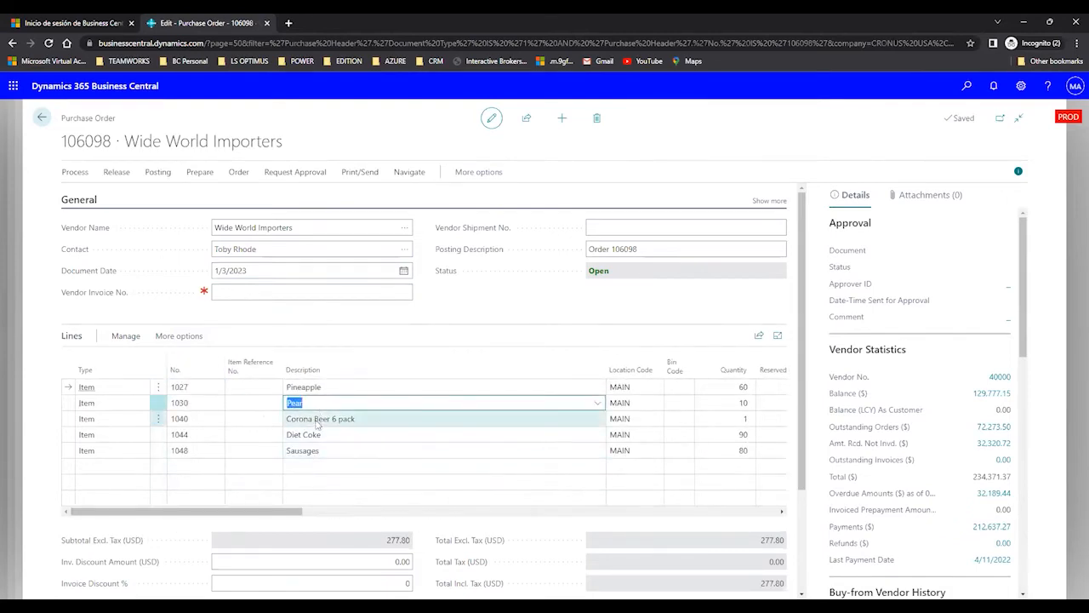
click(310, 419)
click(315, 436)
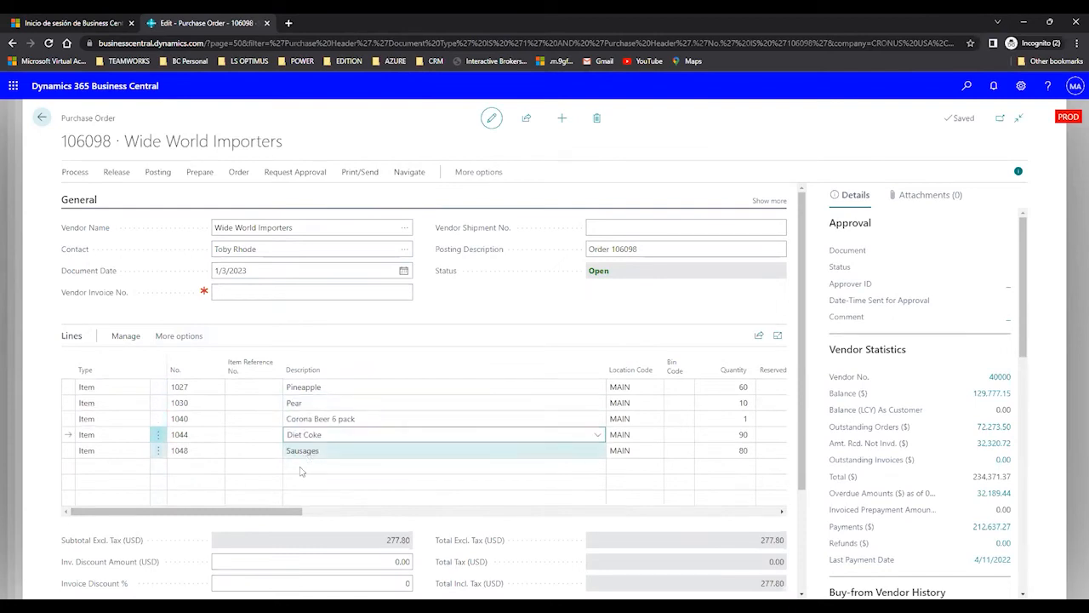
click(304, 452)
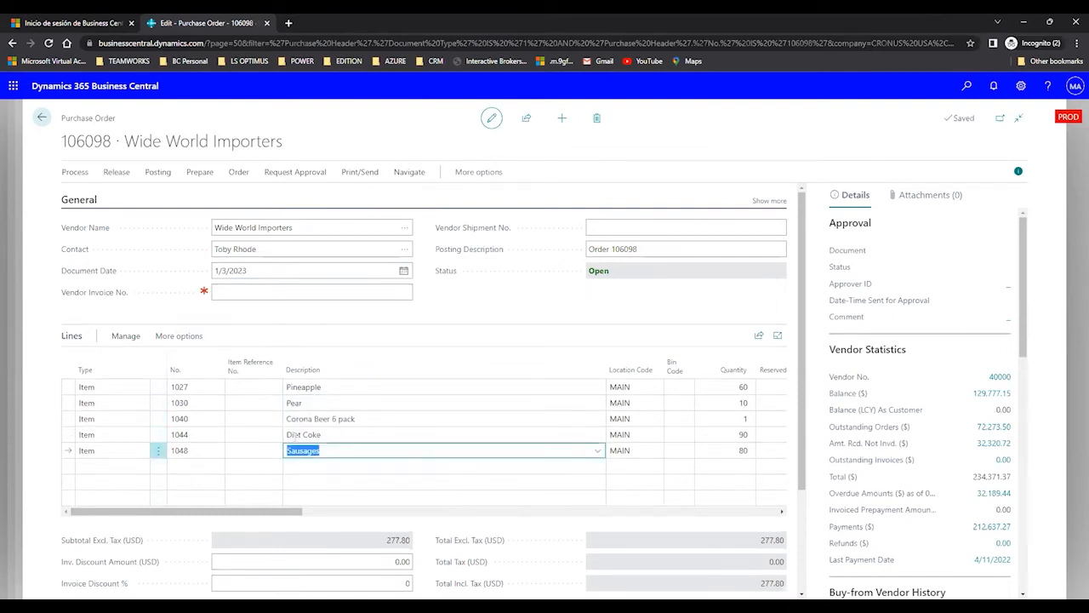
Check the order's vendor name and the quantity, description and item number of the Pineapple line
click(307, 227)
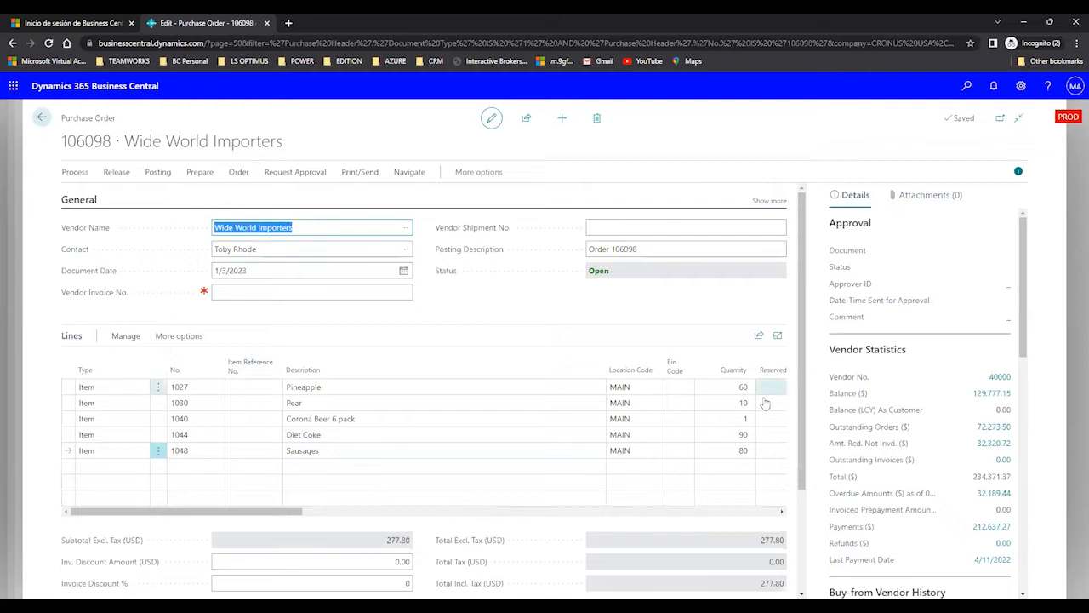
click(734, 389)
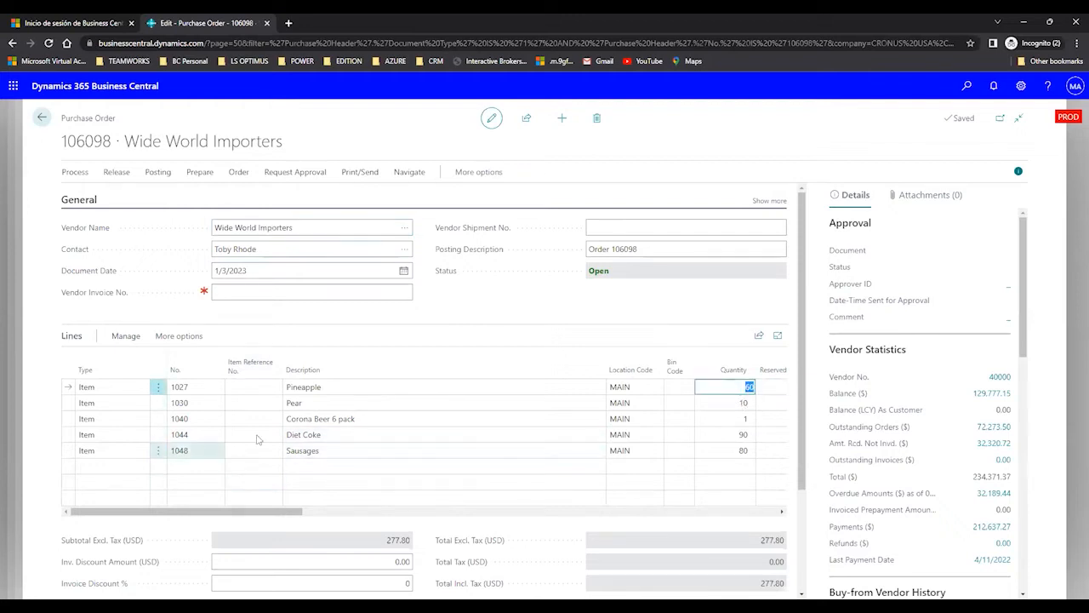
click(312, 386)
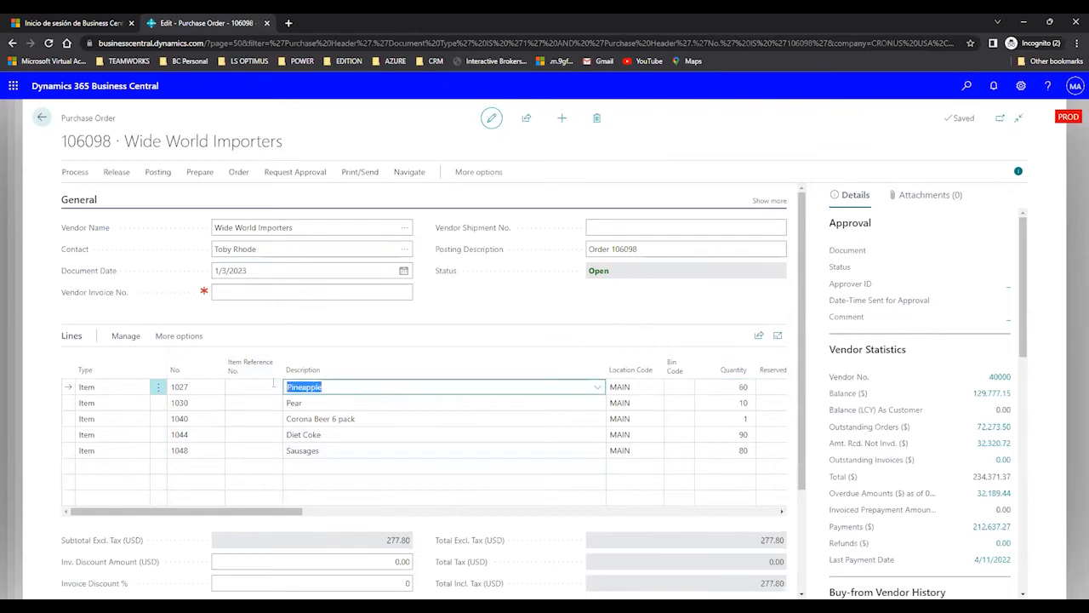
click(191, 386)
Set the Direct Unit Cost Excl. Tax of the Pineapple line to 1.00
drag(228, 511, 327, 520)
click(477, 387)
text(1)
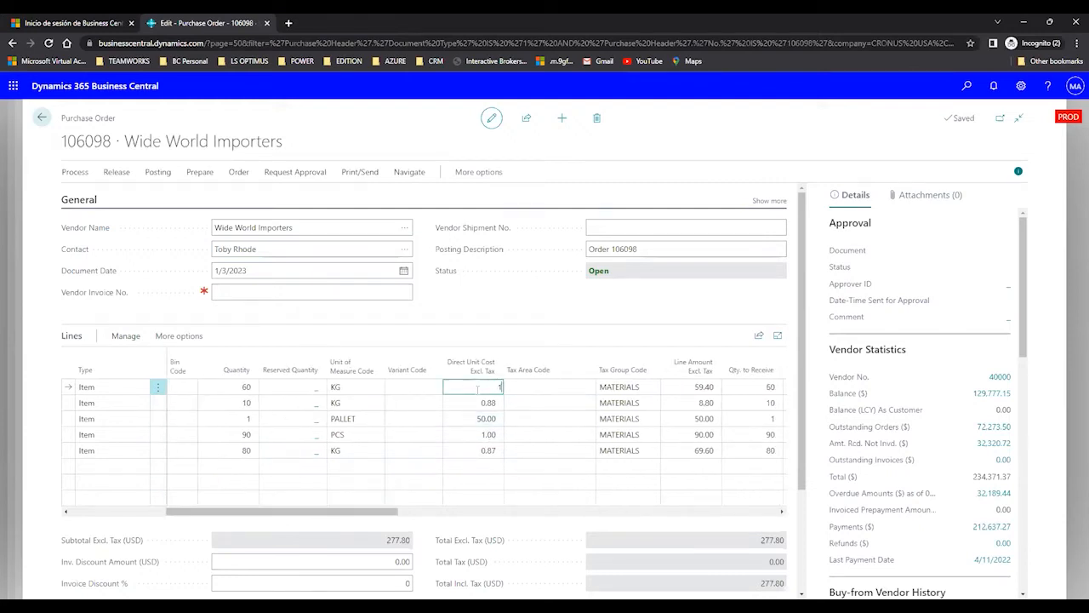
key(Tab)
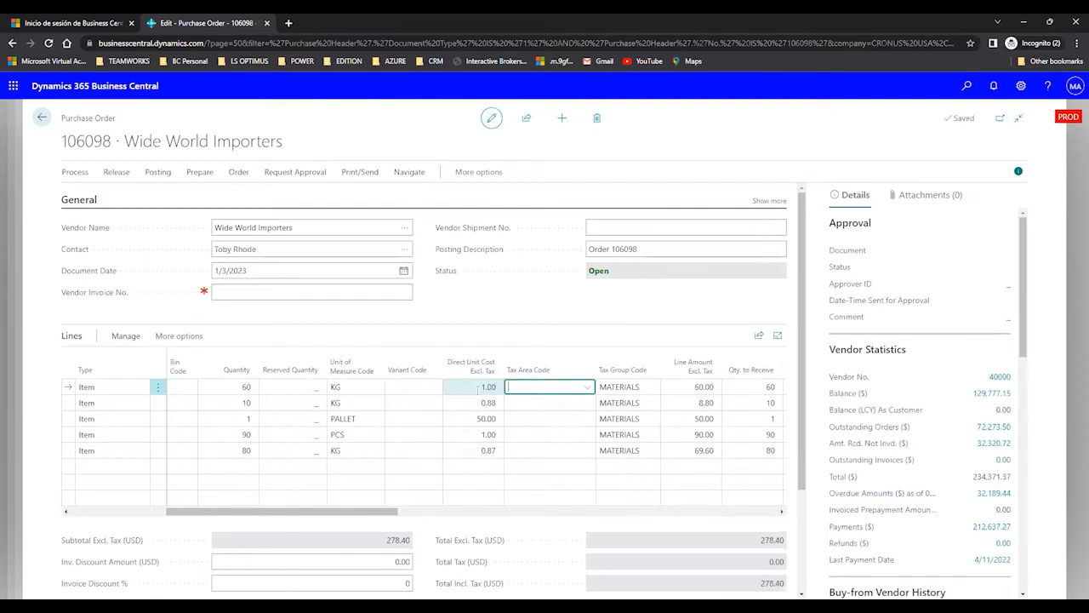
Compare the direct unit costs of the Pineapple and Pear lines
click(474, 387)
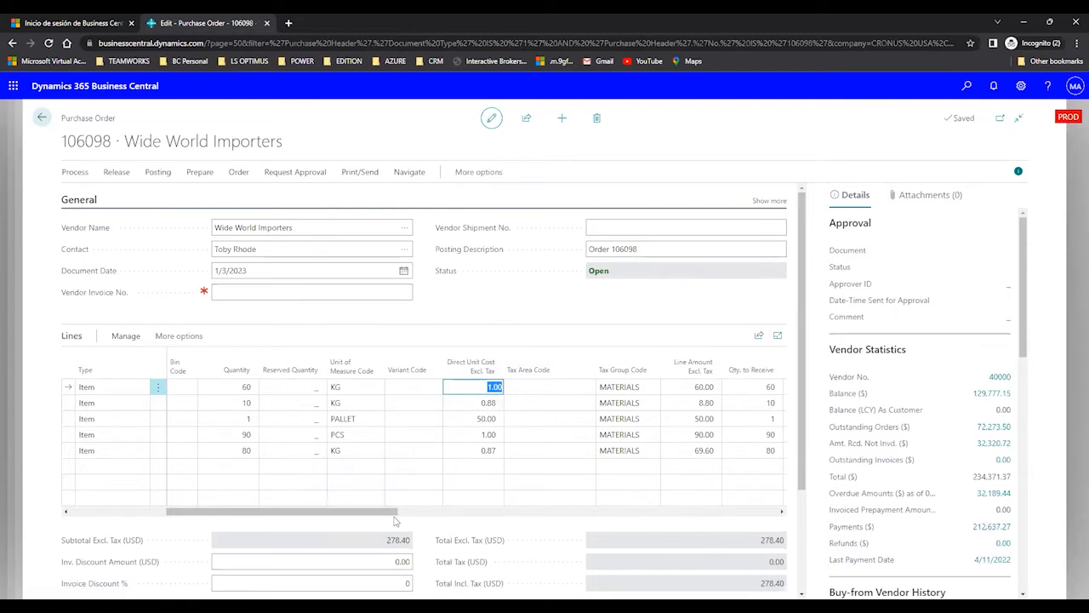
drag(398, 521, 446, 516)
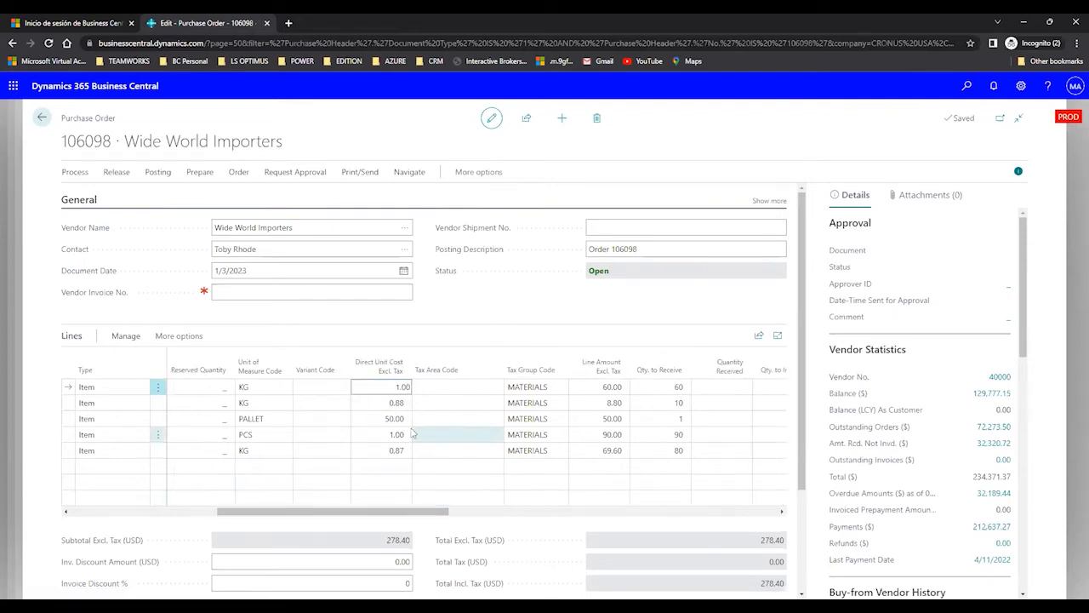
click(401, 400)
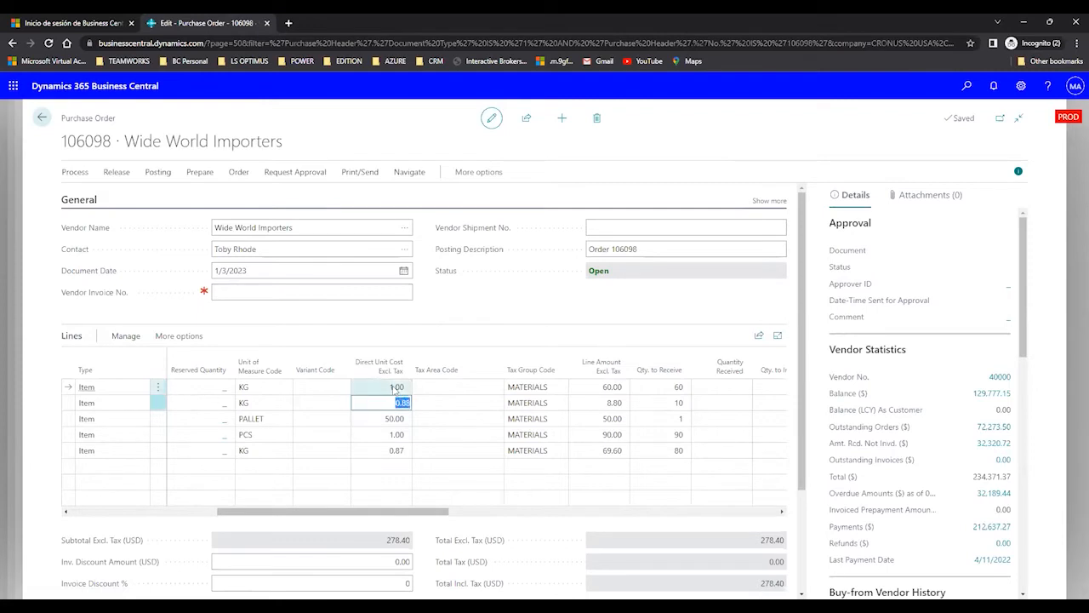
click(399, 389)
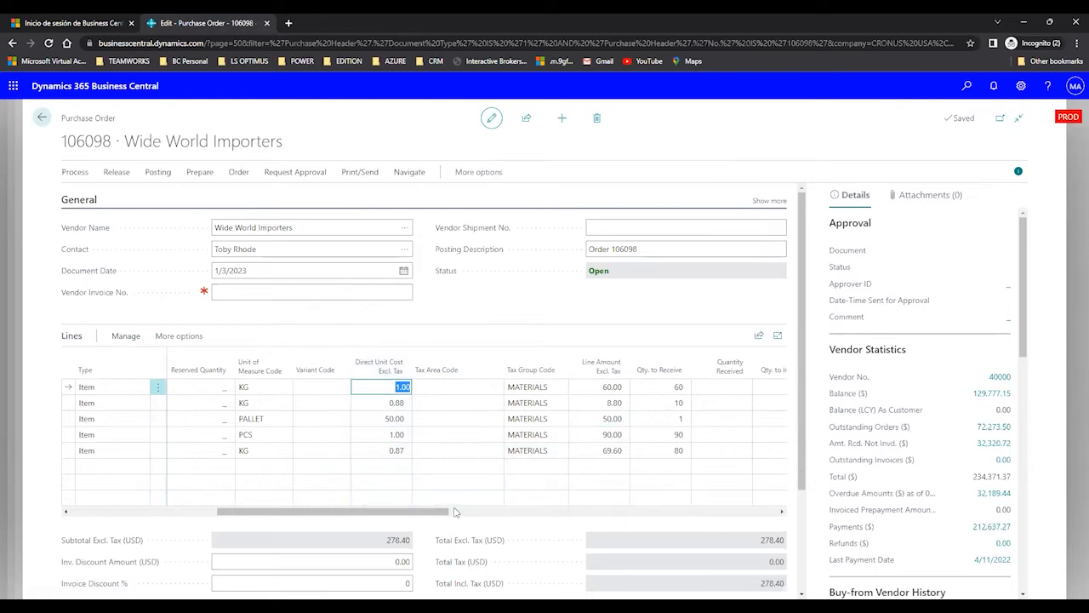
Review the tax group codes and tax area codes available for the Pineapple line, keeping MATERIALS and an empty tax area
click(535, 387)
click(559, 389)
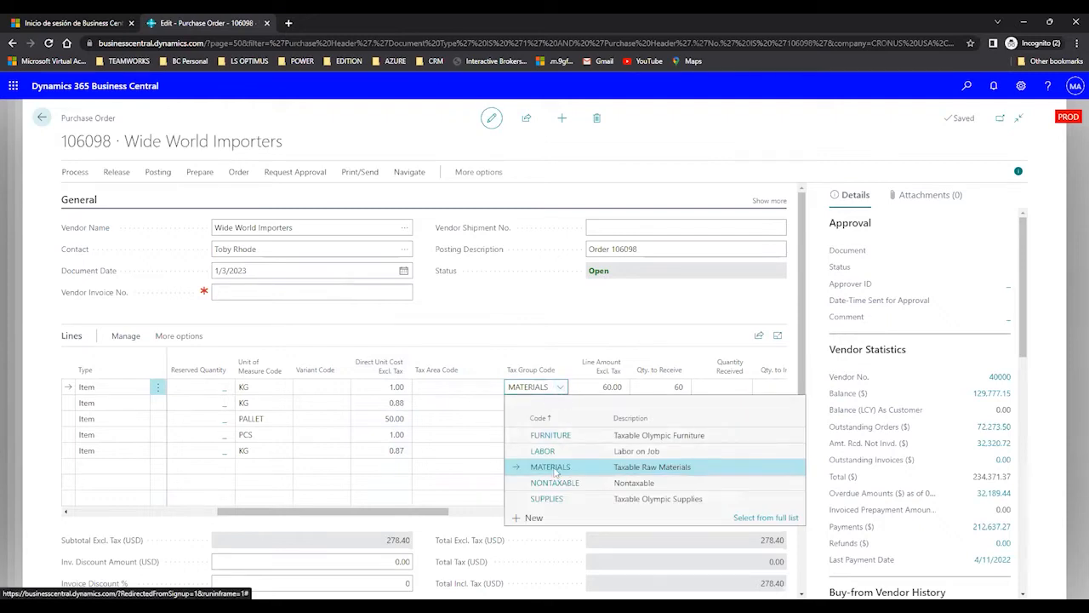
click(493, 329)
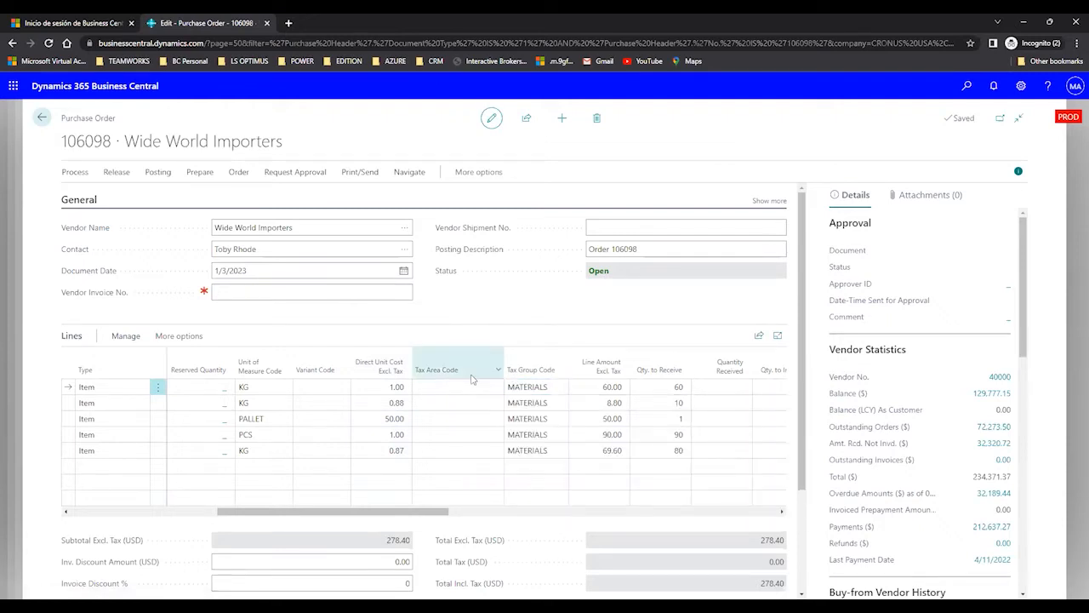
click(464, 387)
click(495, 388)
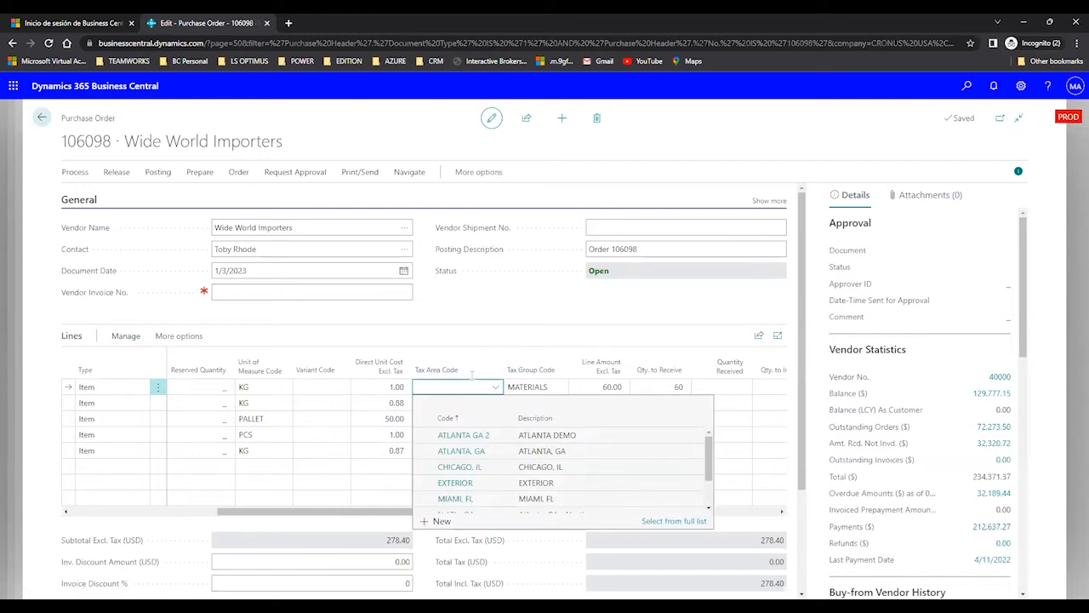
click(499, 308)
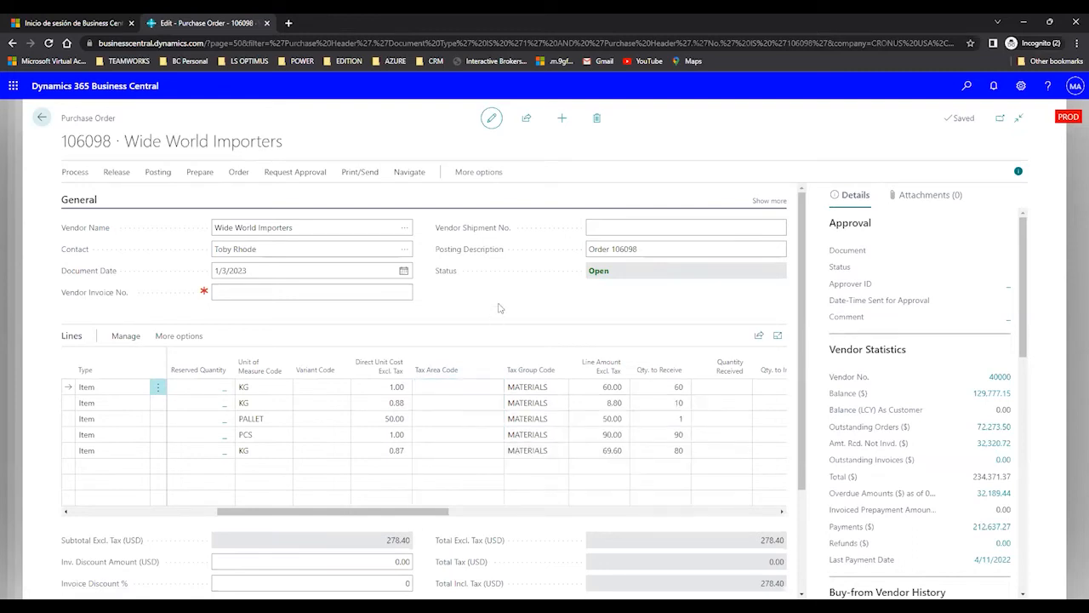
Check the Pineapple line's direct unit cost and quantity against the order's Total Excl. Tax amount
click(388, 389)
mouse_move(499, 549)
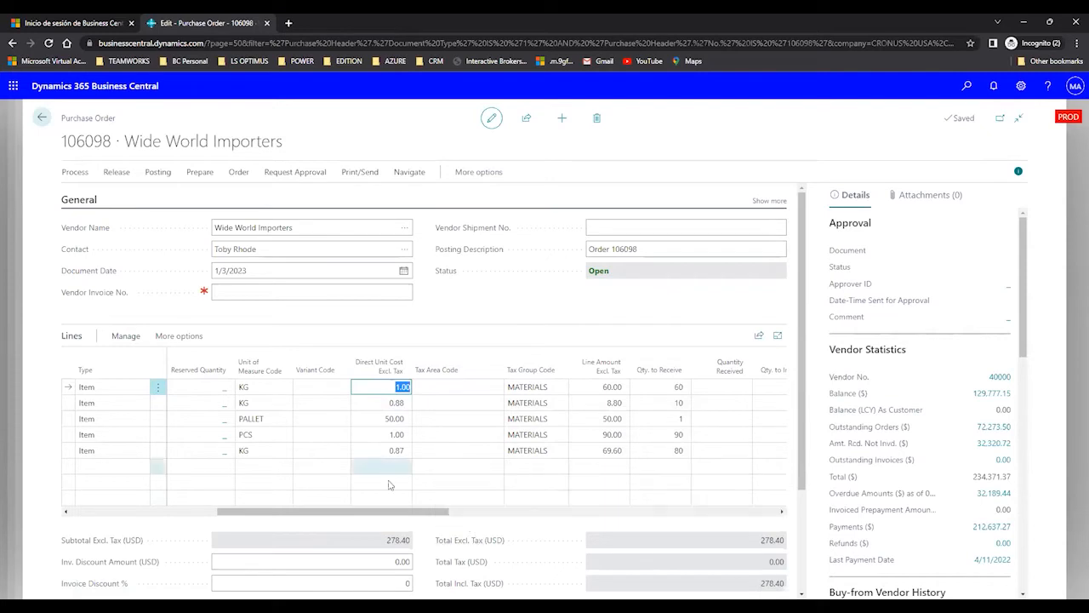
drag(760, 544, 787, 547)
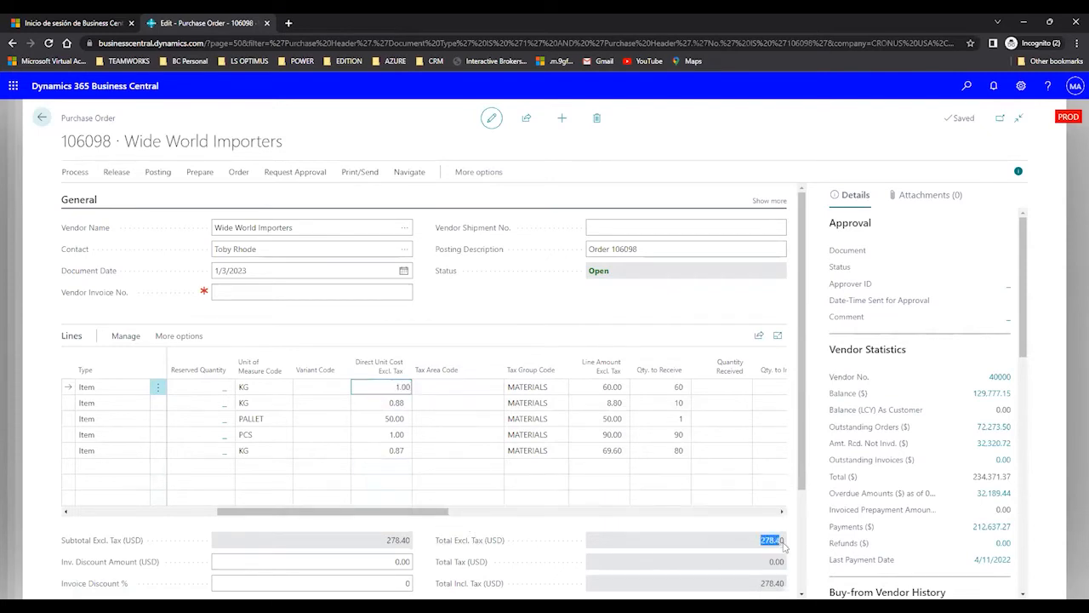
click(379, 386)
drag(363, 512, 245, 517)
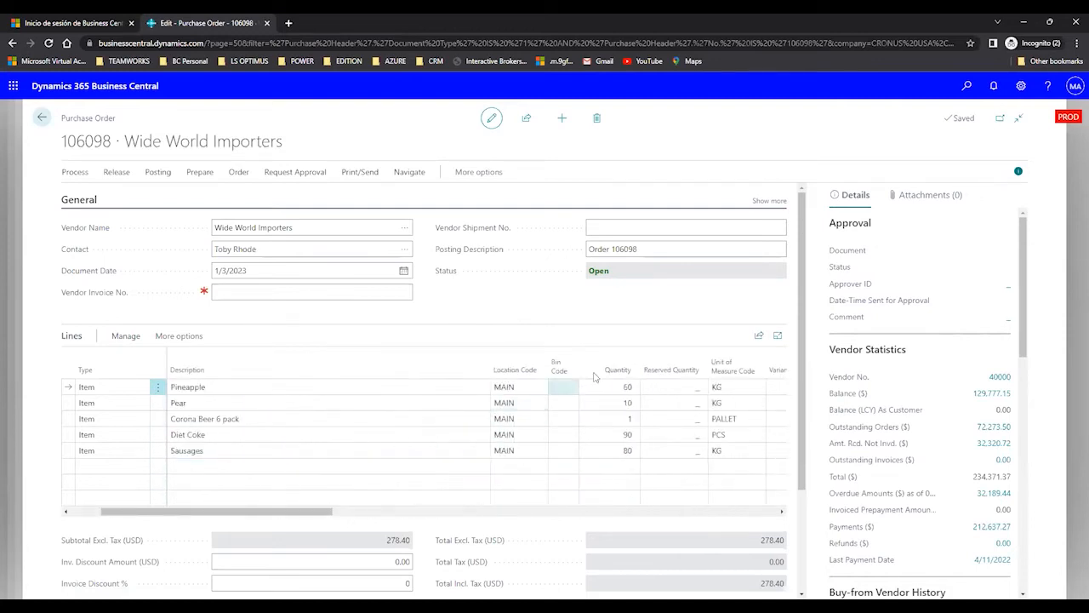
Check the Pineapple line's quantity, direct unit cost, line amount and quantity to receive on the purchase order
click(622, 386)
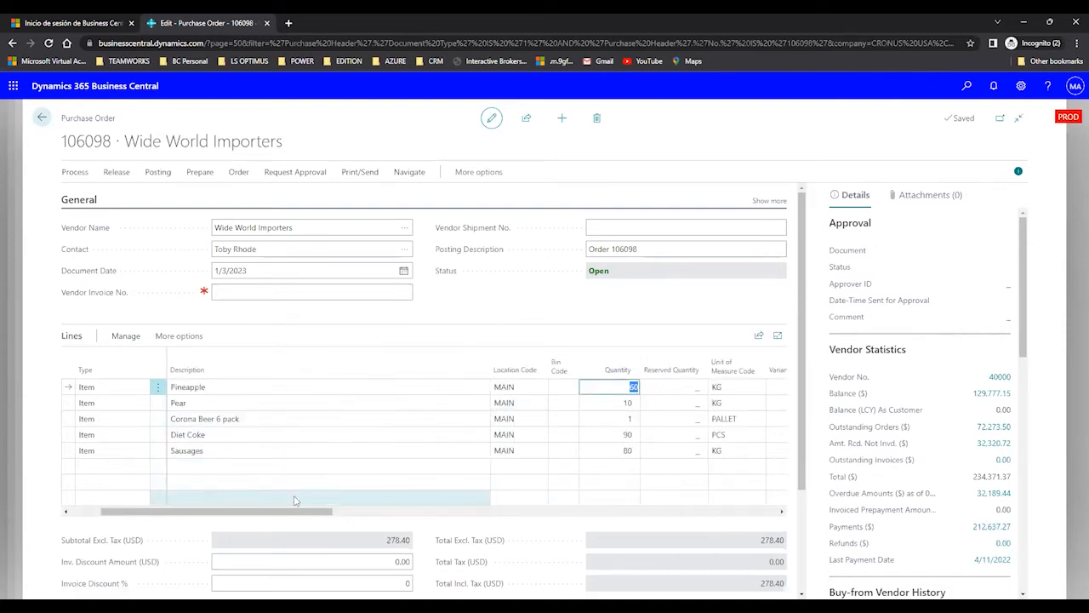
drag(291, 519, 376, 517)
click(485, 387)
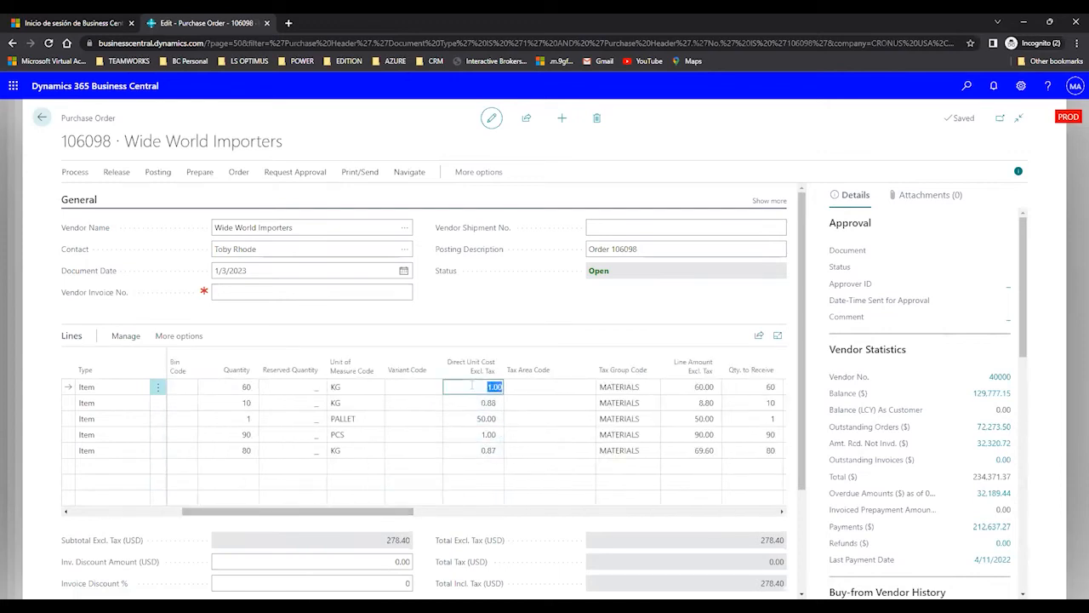
click(699, 387)
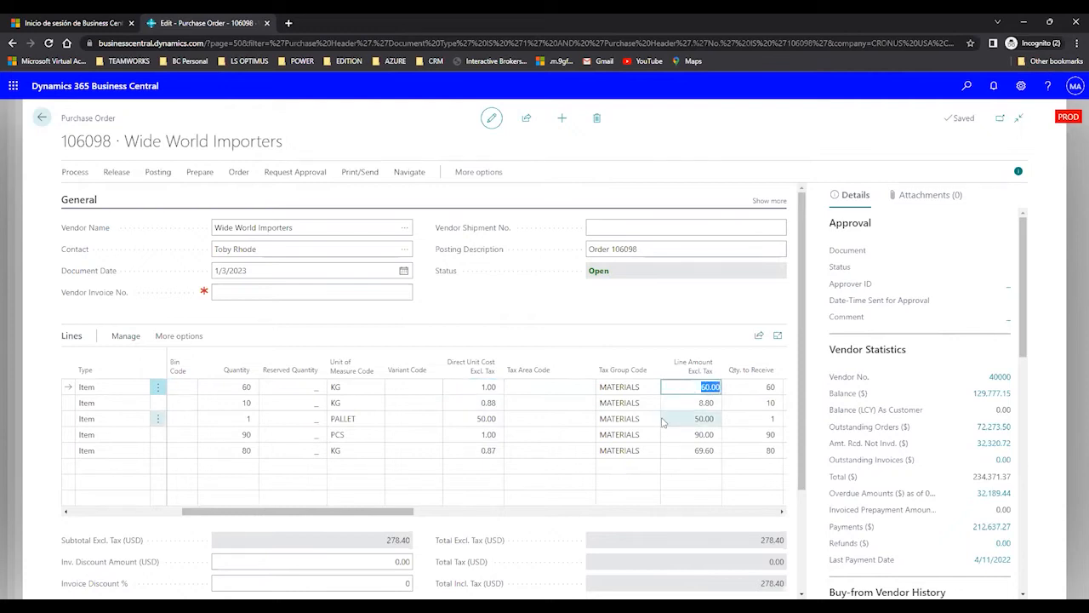
key(Tab)
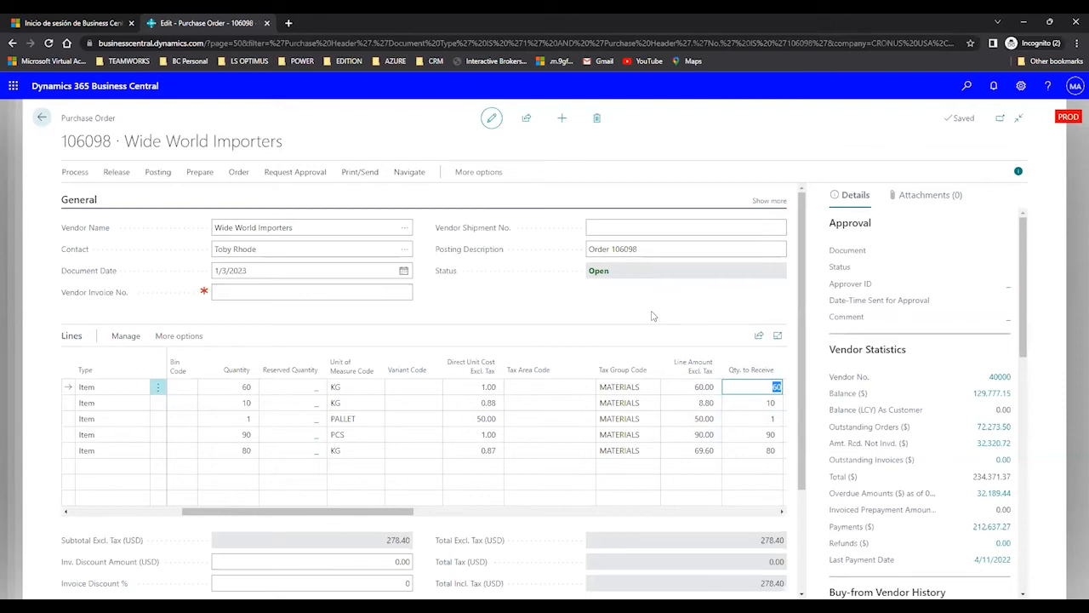
click(970, 94)
text(purchase &)
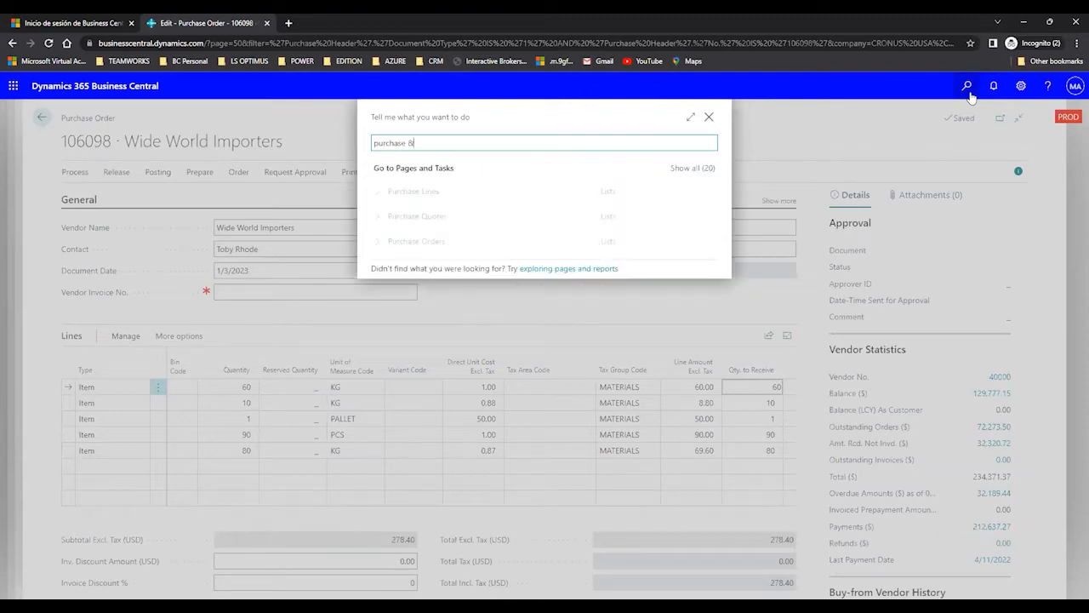
text( paya)
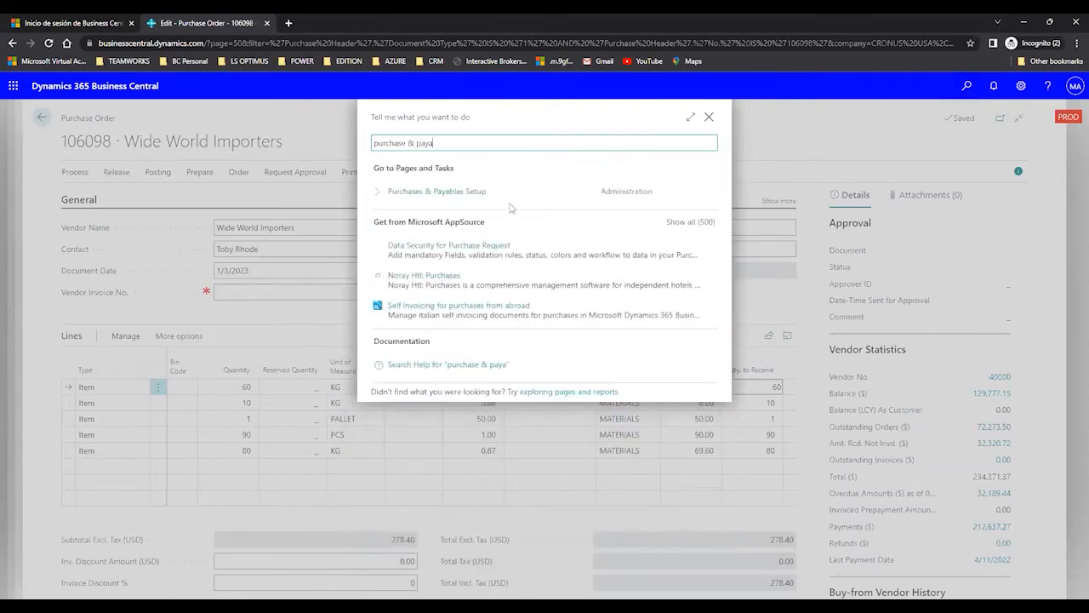
click(467, 193)
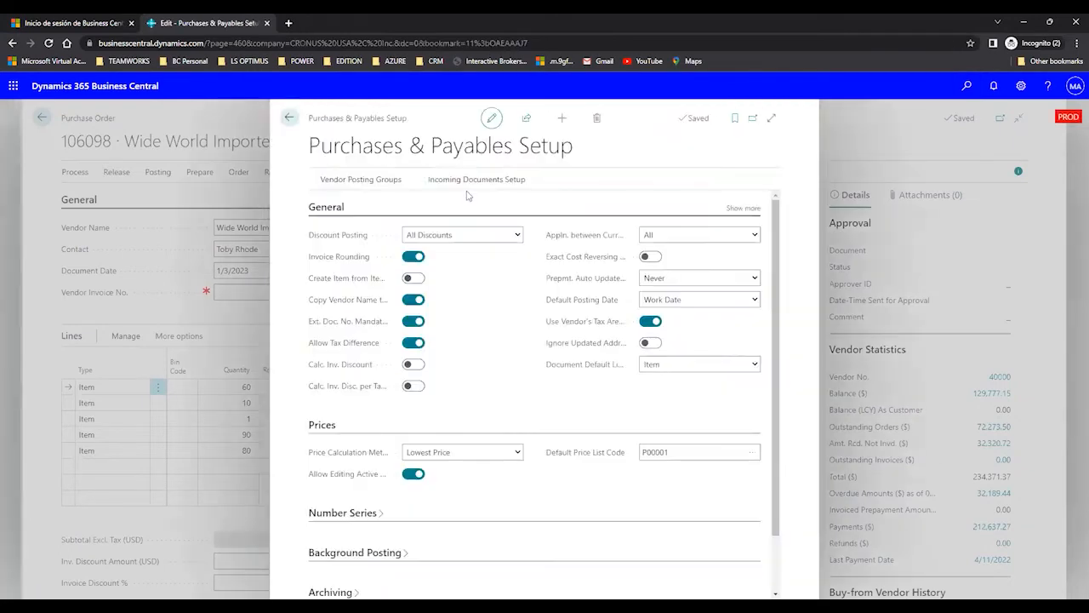
click(771, 117)
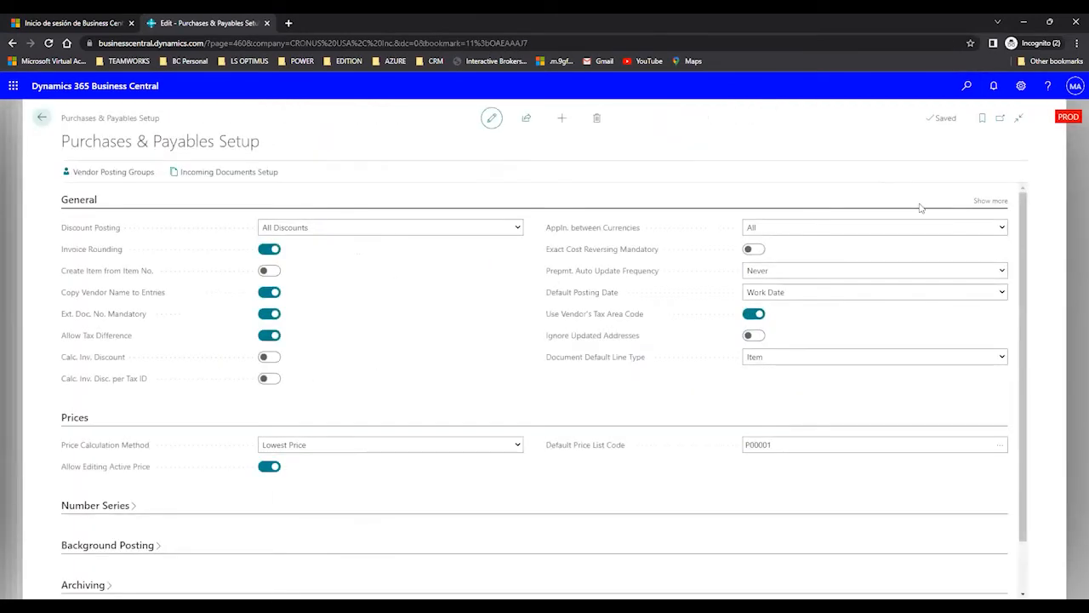
click(42, 117)
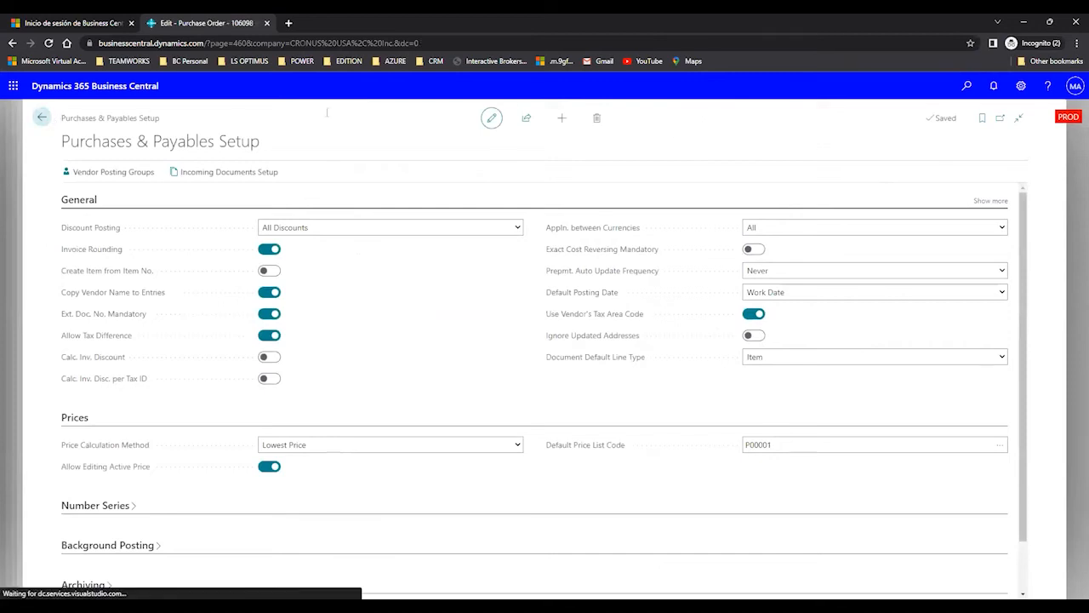
Find and open the Inventory Setup page at full width, with all fields of its General section shown
click(967, 86)
text(invent)
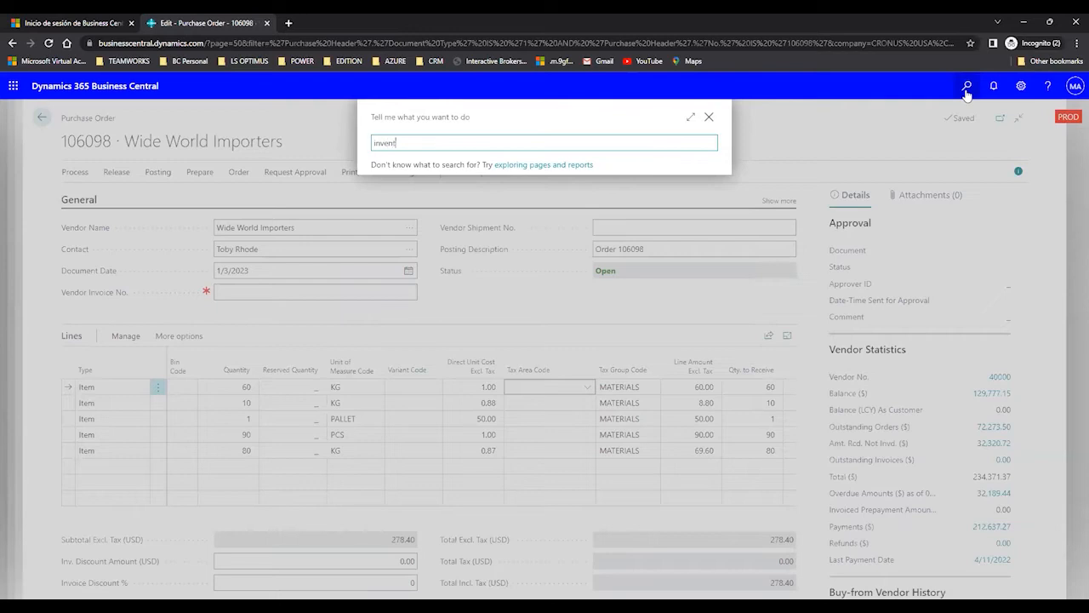
text(ory st)
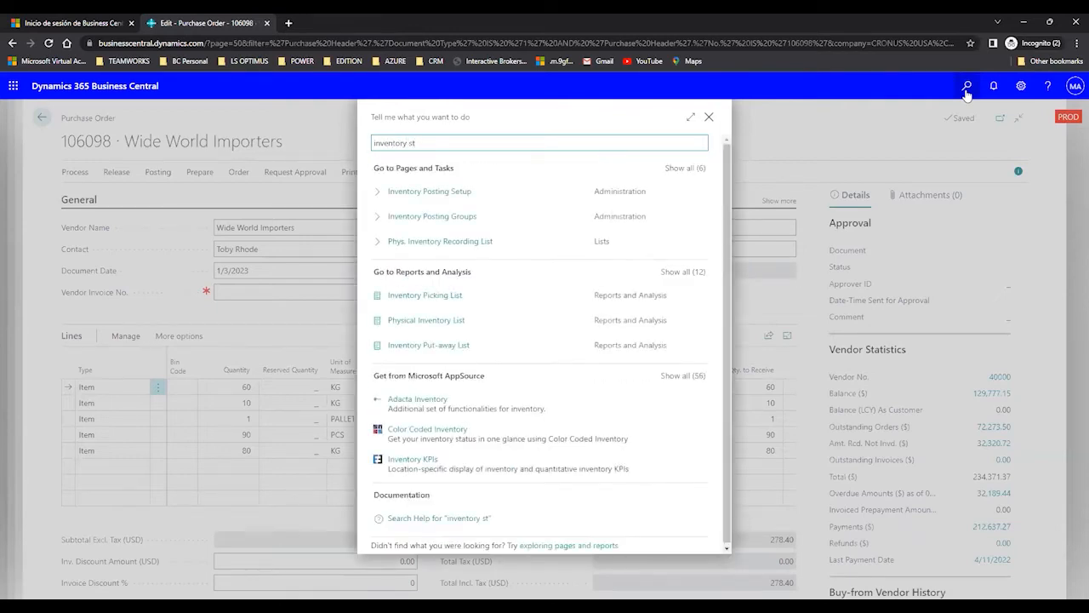
key(BackSpace)
text(et)
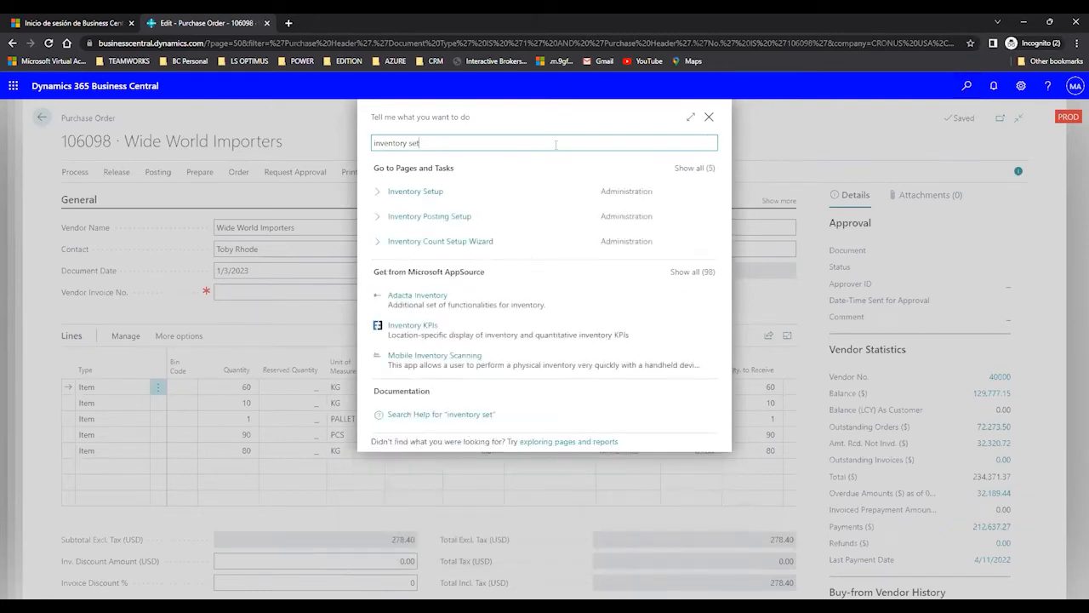
click(435, 192)
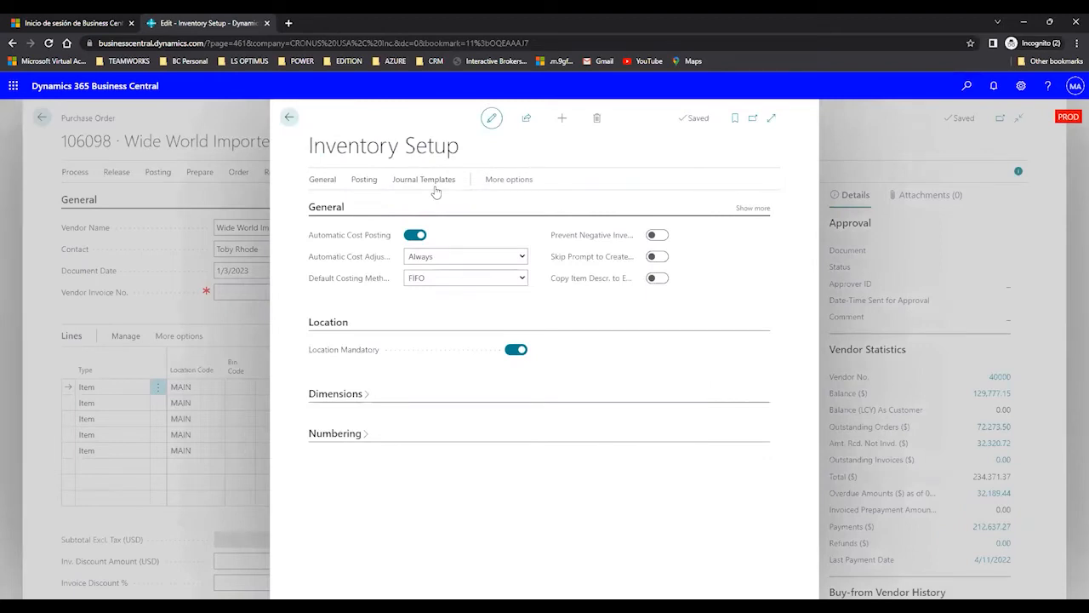
click(744, 208)
click(772, 119)
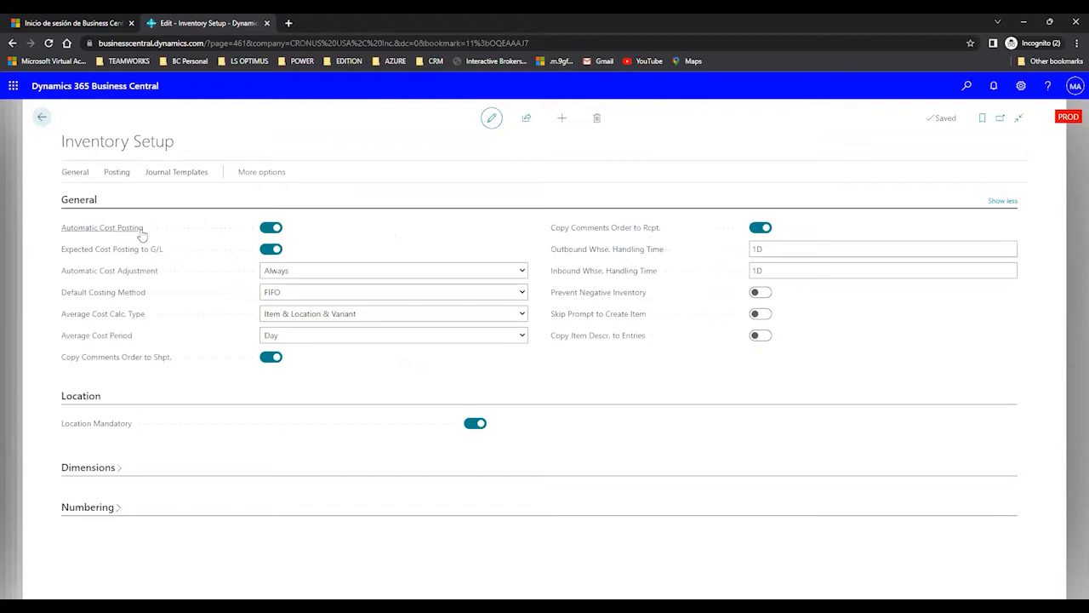
Review the Automatic Cost Posting switch and the Automatic Cost Adjustment options, keeping posting enabled and adjustment at Always
mouse_move(141, 235)
click(269, 233)
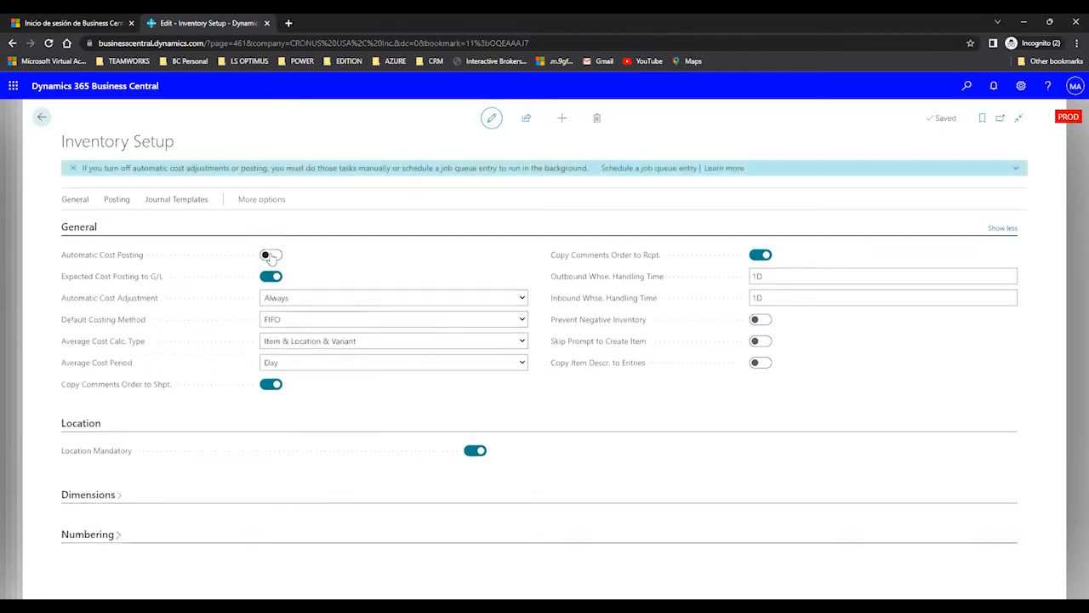
click(269, 255)
mouse_move(114, 258)
click(311, 302)
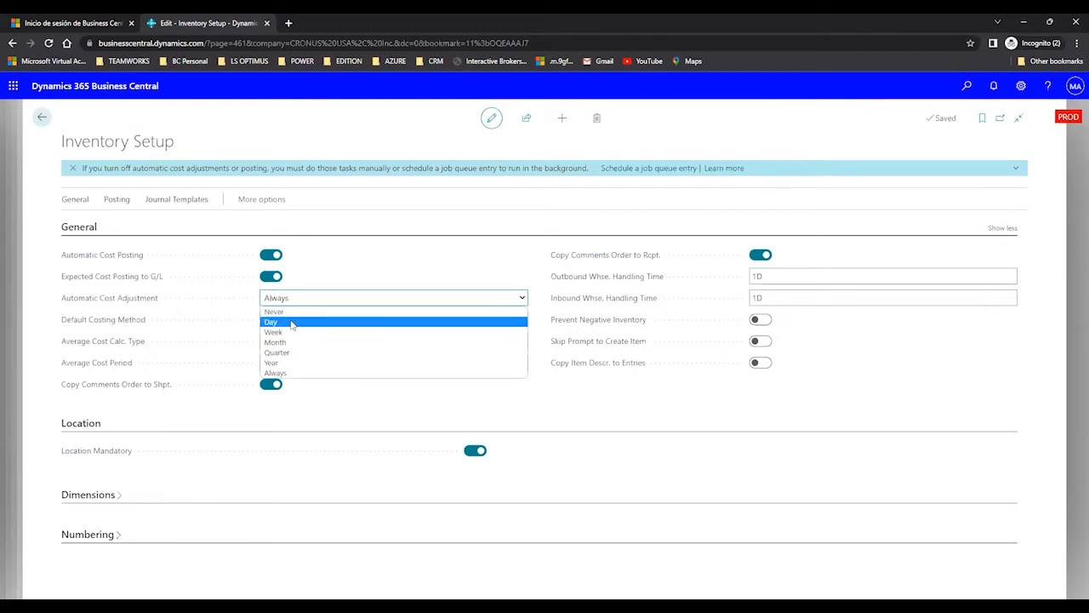
click(320, 228)
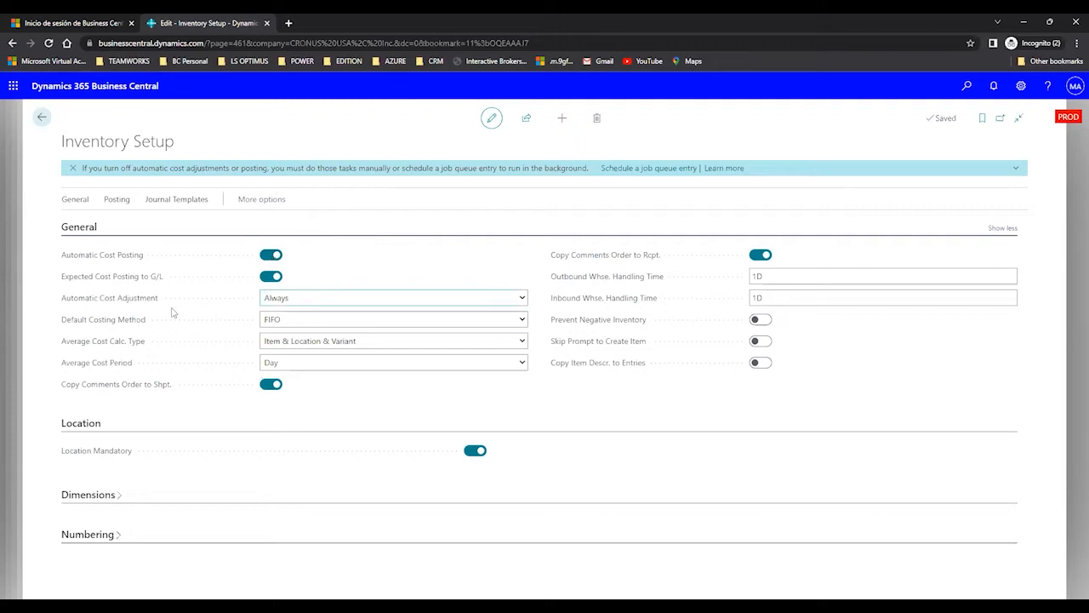
Turn off Expected Cost Posting to G/L in the inventory setup and return to the purchase order
click(274, 276)
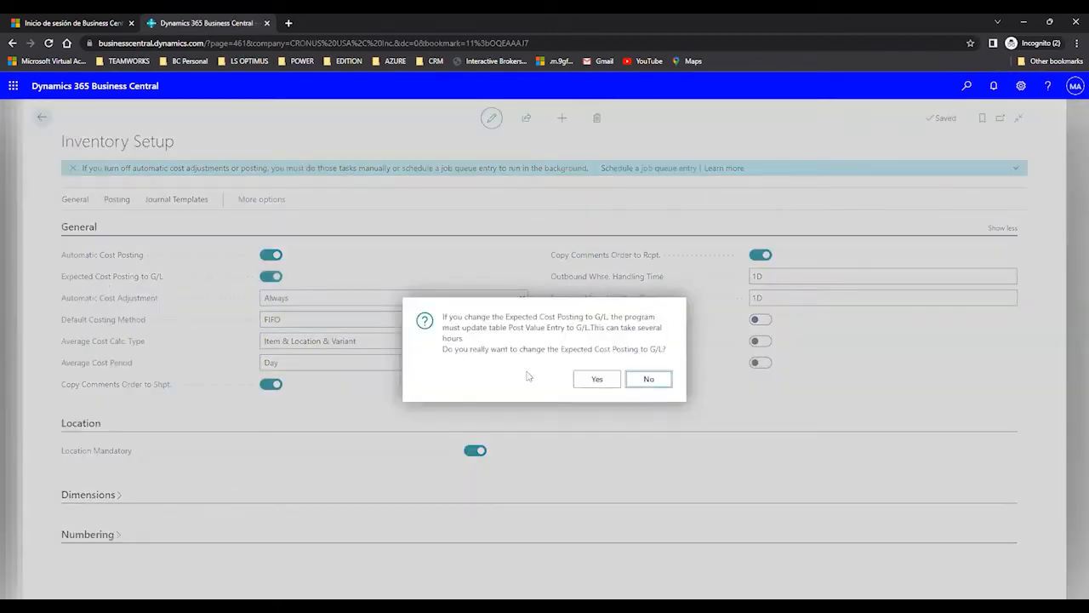
click(601, 382)
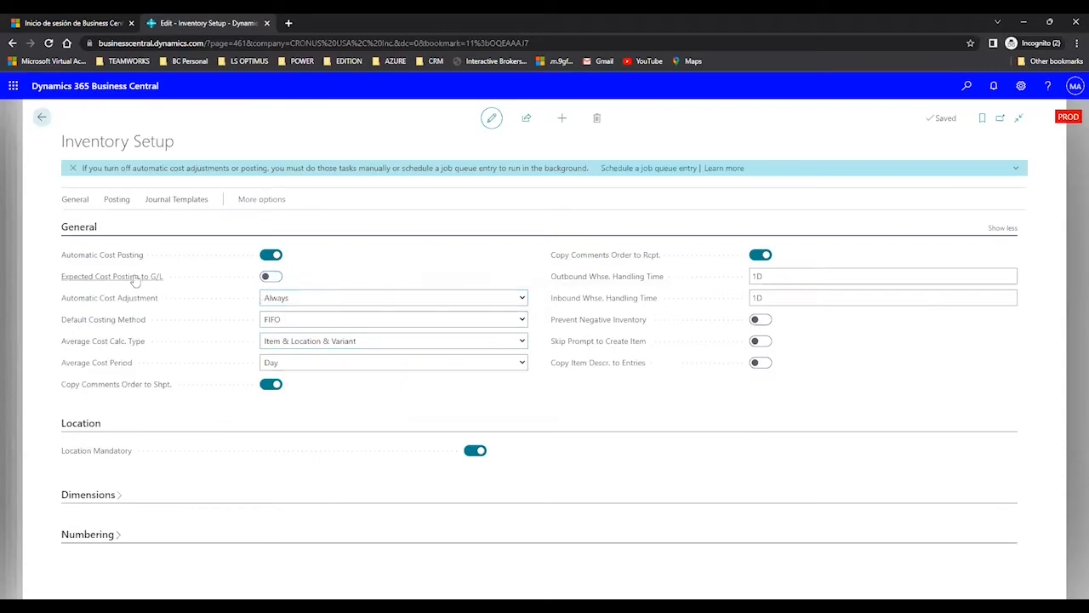
mouse_move(135, 280)
click(41, 118)
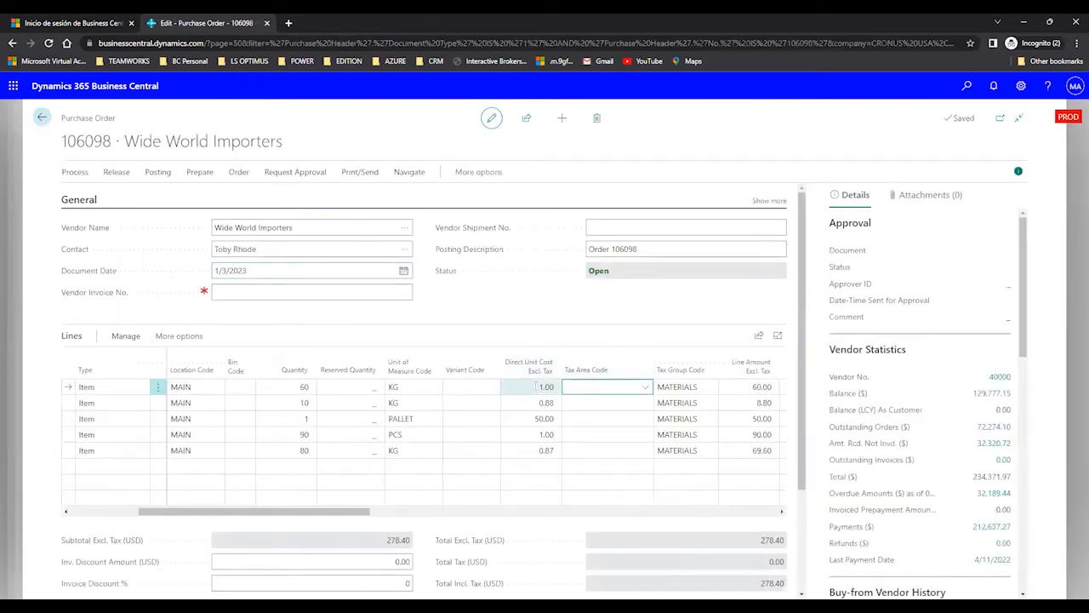
Set the purchase order's Vendor Invoice No. to INV0000134
click(268, 291)
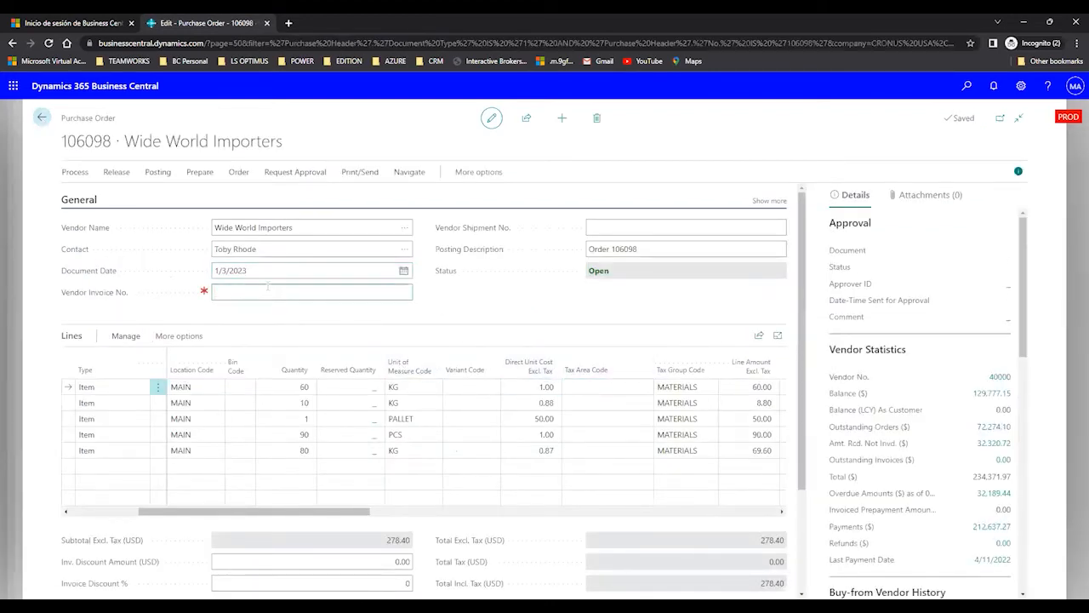
text(INv00001)
key(Tab)
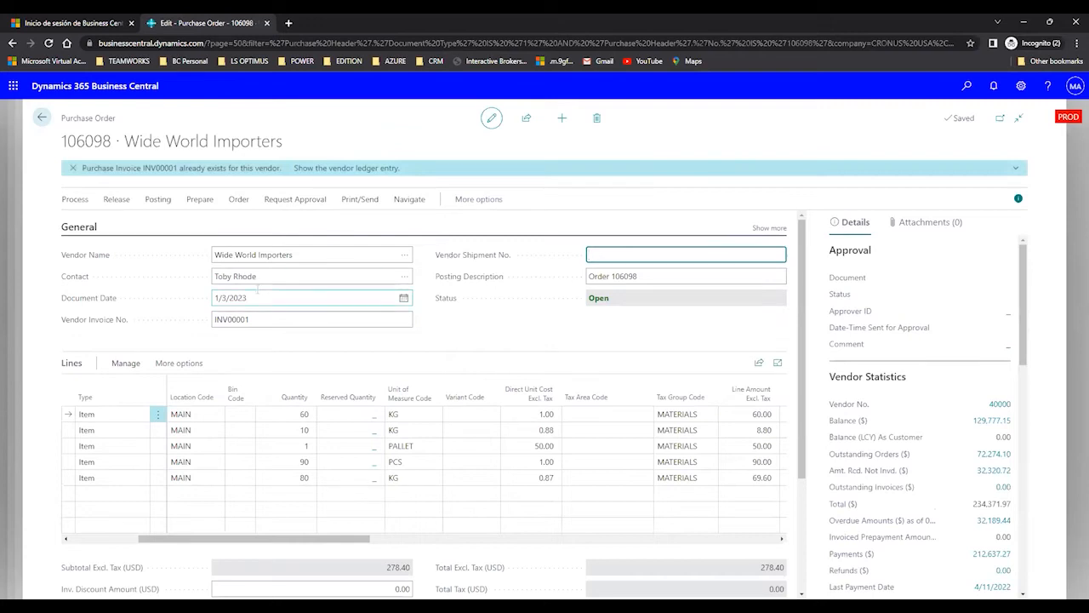
click(256, 319)
click(256, 319)
text(34)
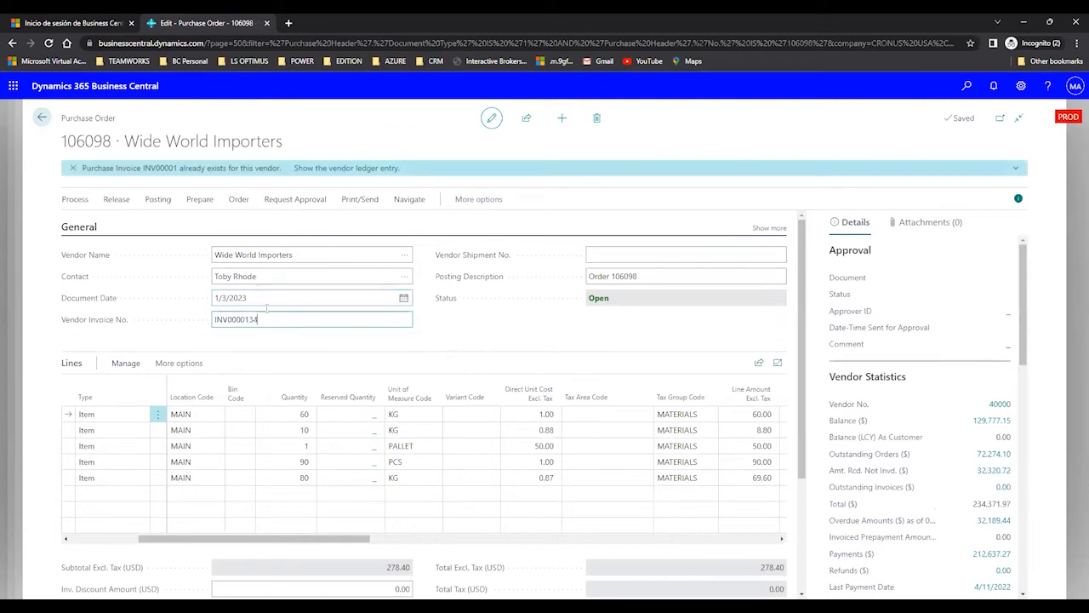
click(508, 326)
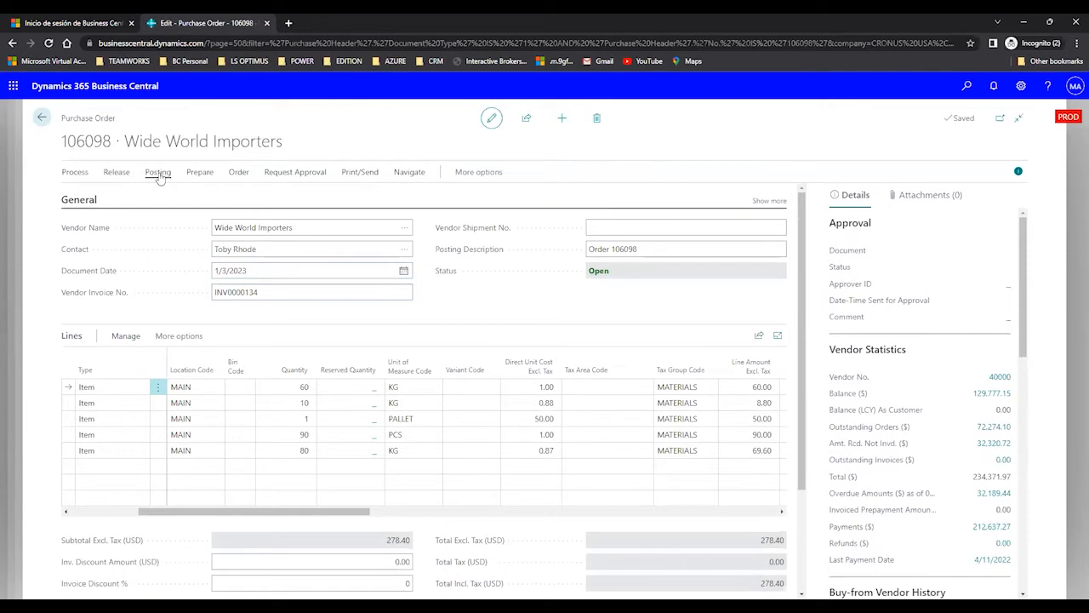
Try to post the purchase order while its status is still Open
click(158, 172)
click(93, 201)
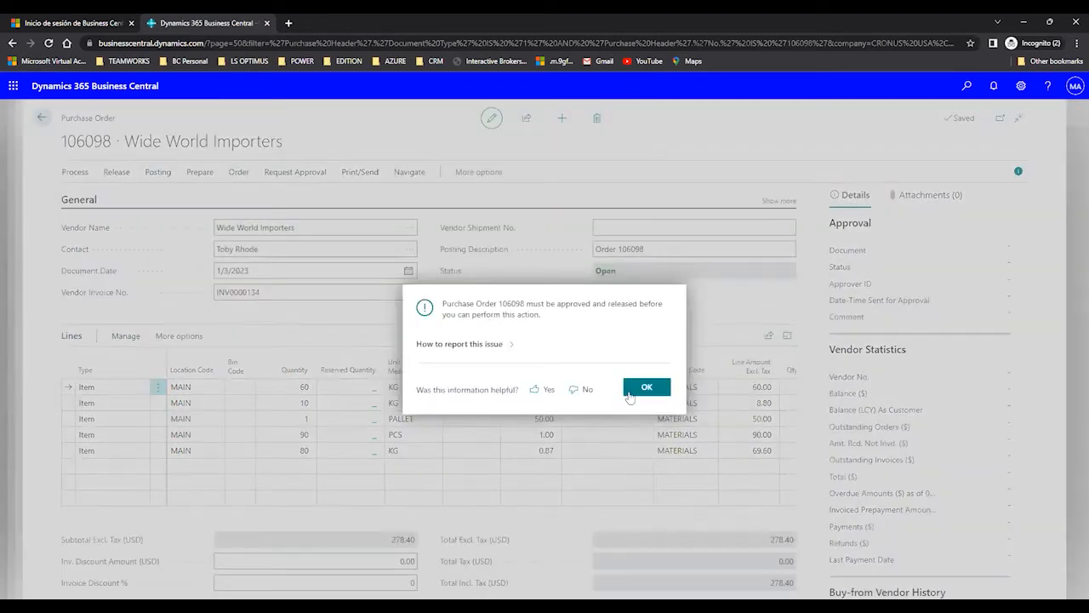
click(646, 393)
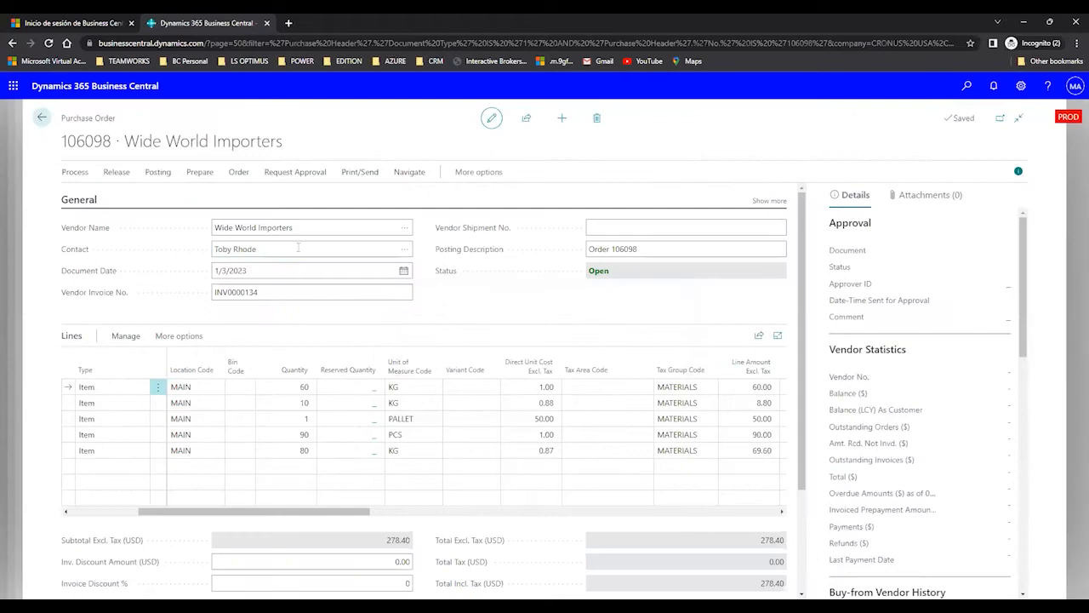
Release the purchase order and post it with the Receive option only
click(293, 184)
click(116, 200)
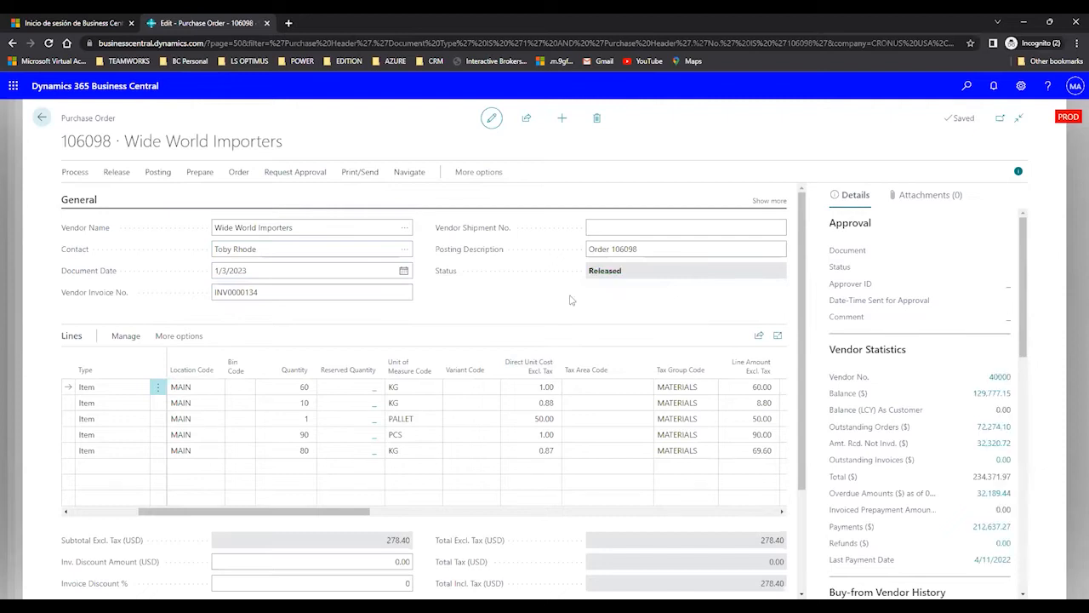
click(159, 176)
click(83, 201)
click(441, 316)
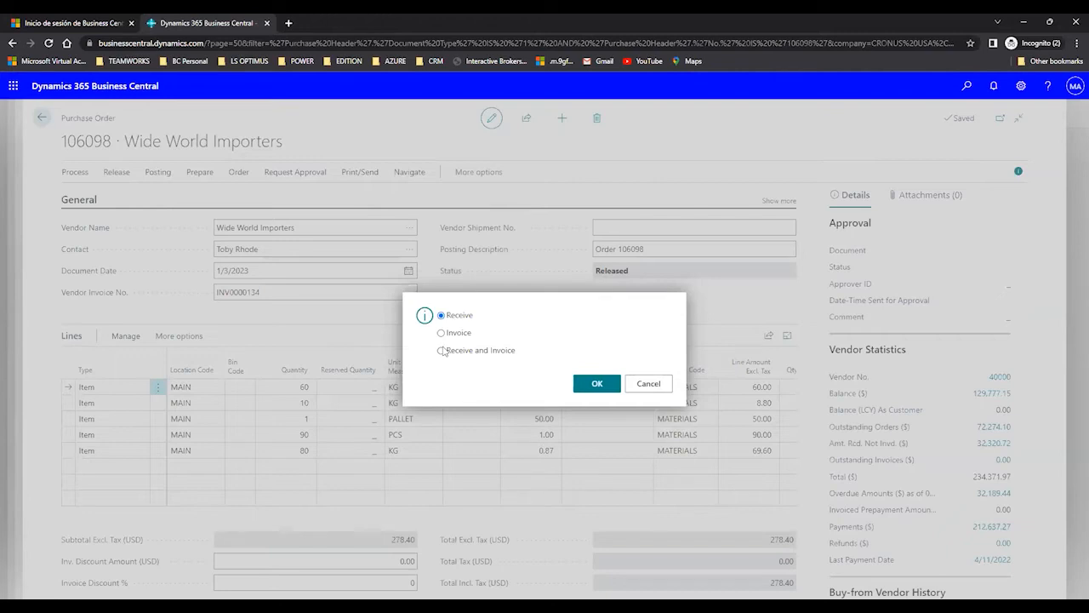
click(442, 351)
click(442, 317)
click(594, 380)
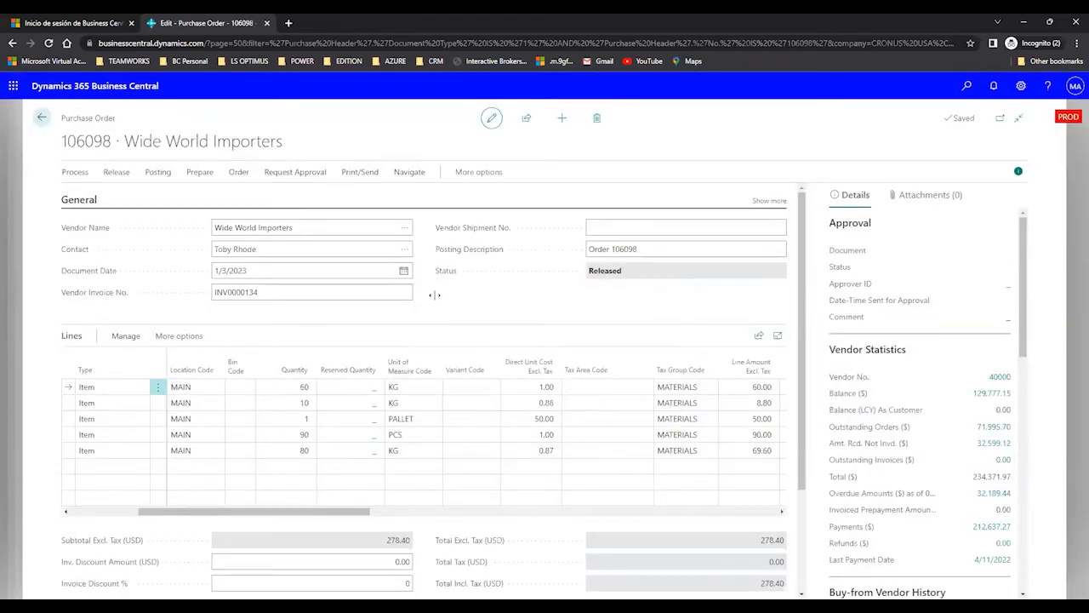
Check the Quantity Received of the Pineapple line on the purchase order
drag(366, 513, 495, 512)
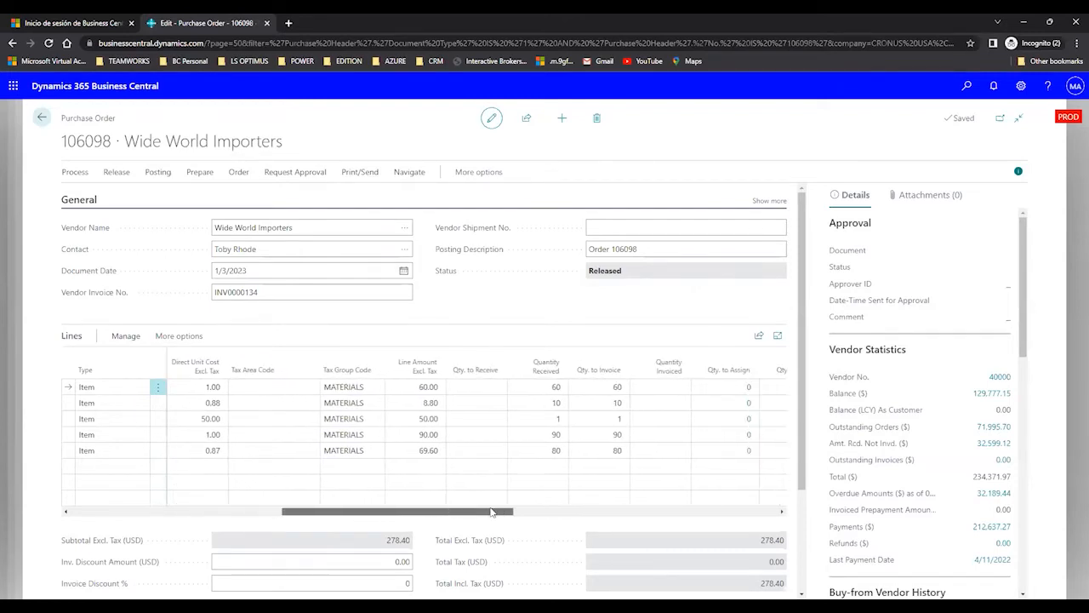
click(551, 388)
double_click(553, 389)
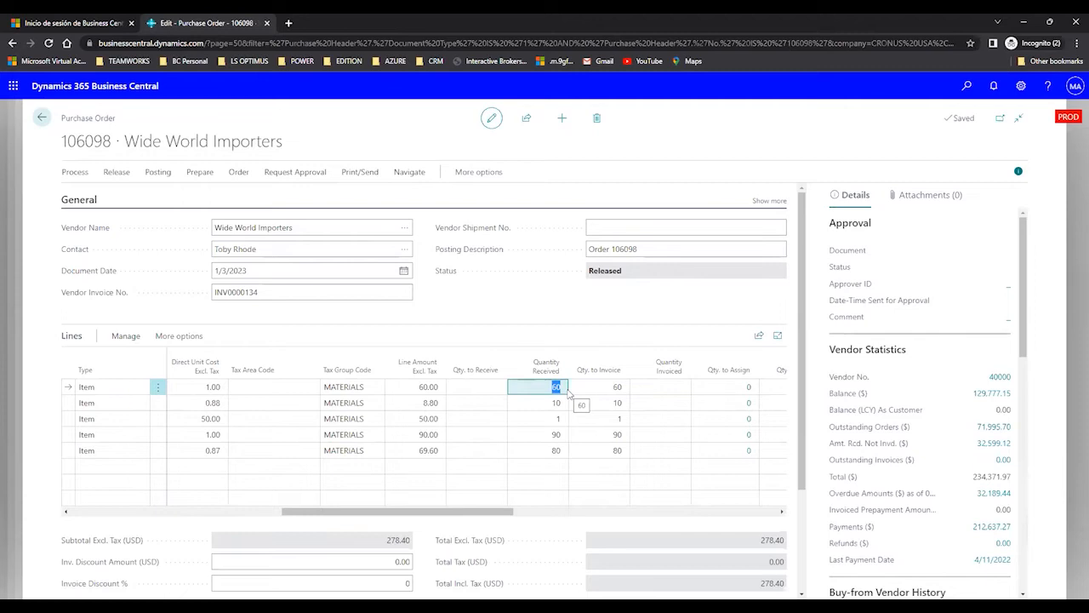
Open the posted purchase receipt that belongs to the Wide World Importers order
click(409, 172)
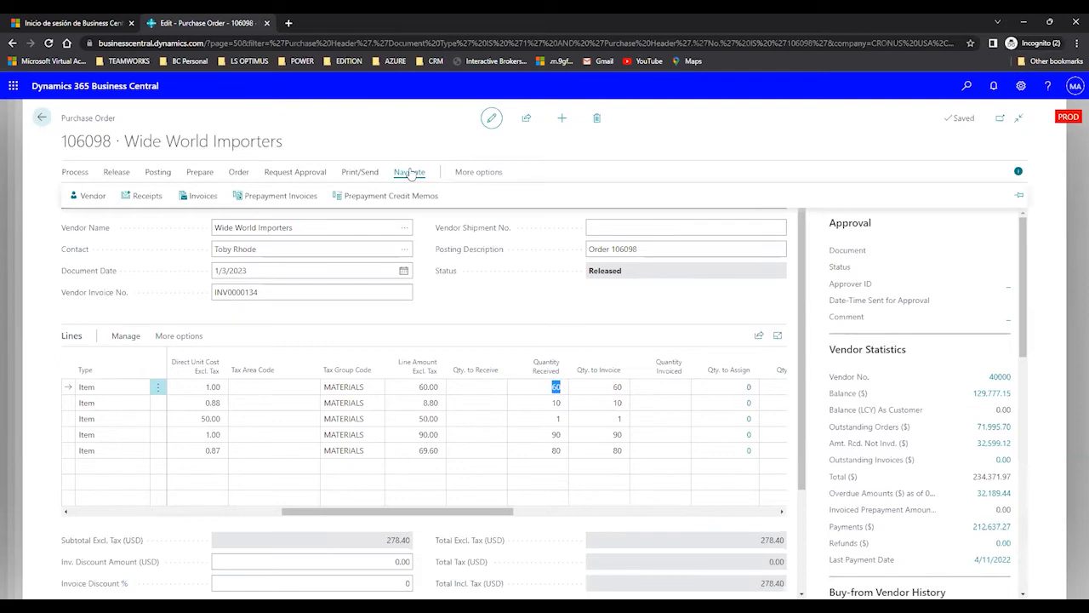
click(148, 203)
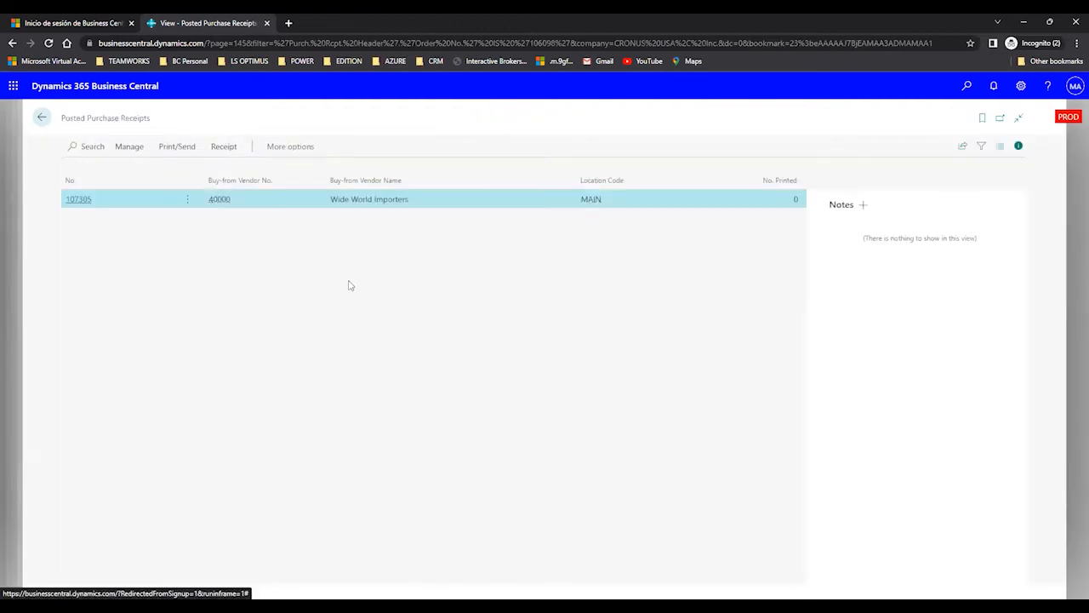
drag(85, 119, 155, 119)
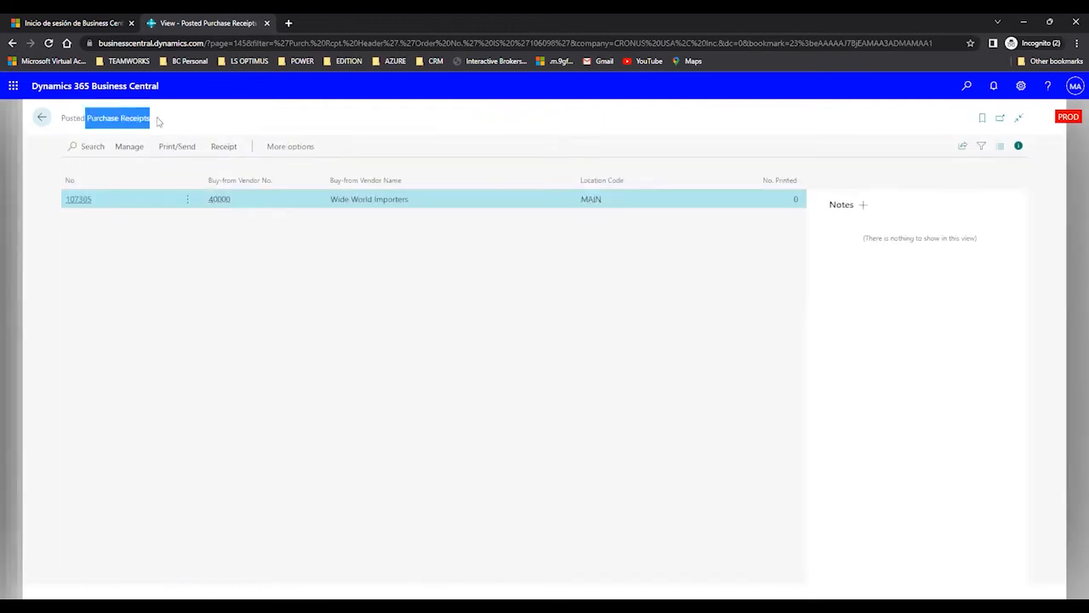
click(76, 199)
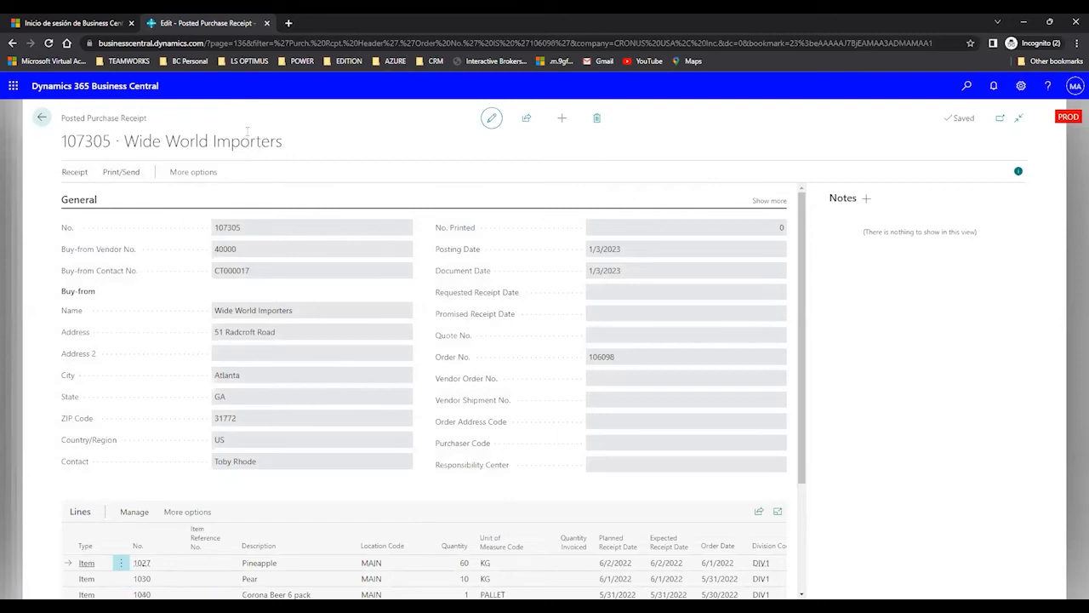
Check the quantity and unit of measure of the Pineapple line on the posted purchase receipt
drag(151, 118, 62, 117)
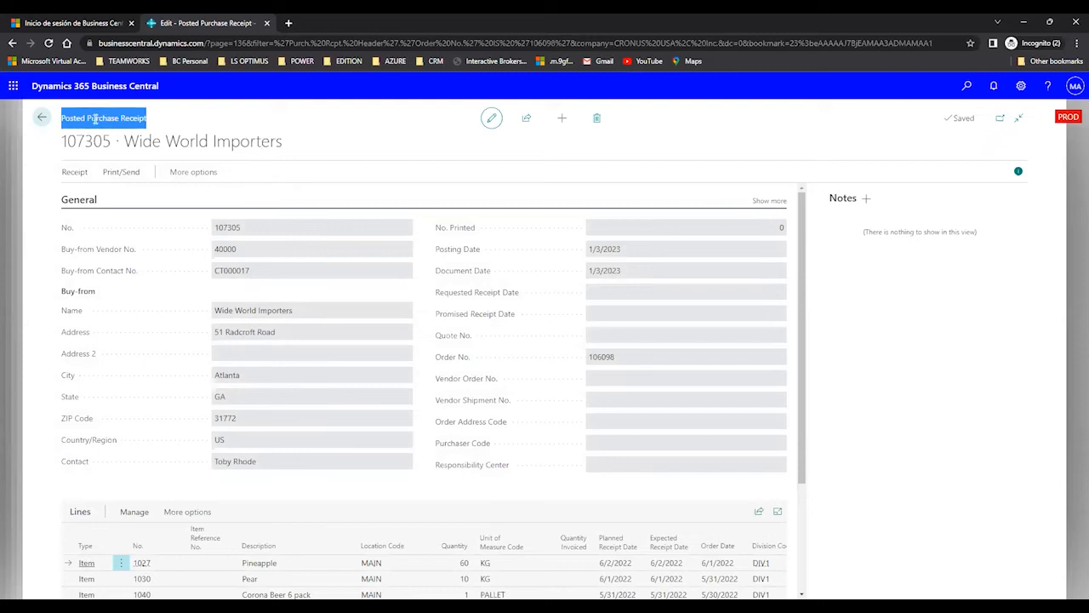
scroll(395, 320, down, 1)
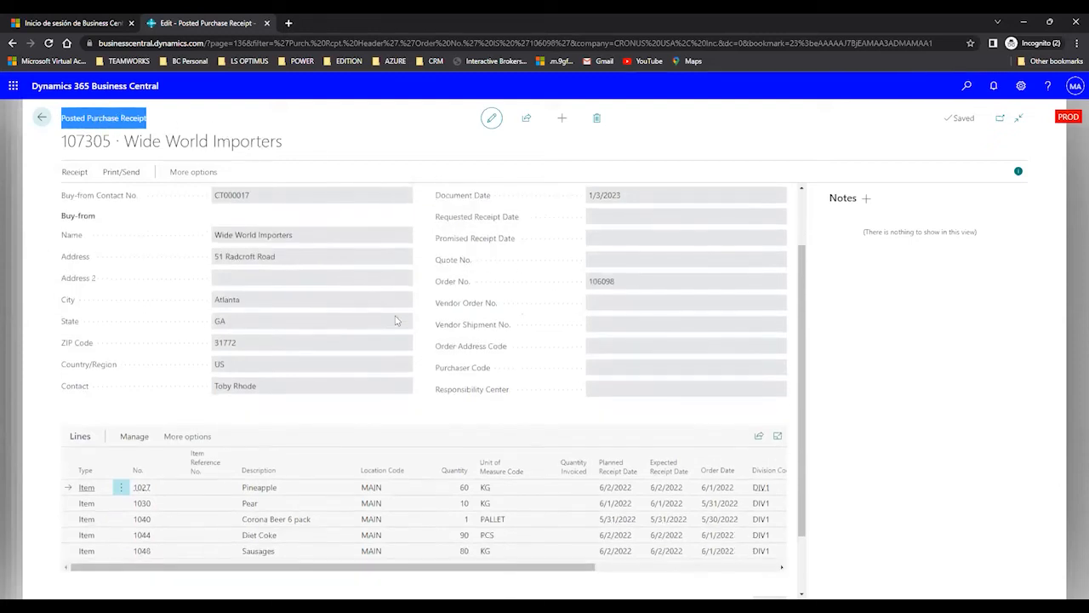
click(463, 490)
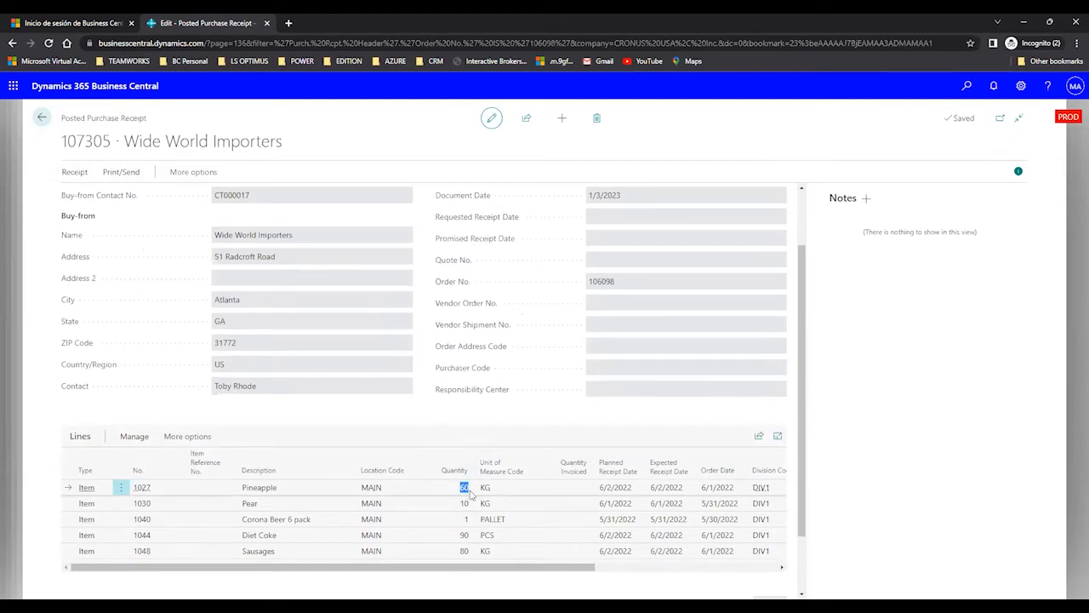
click(484, 487)
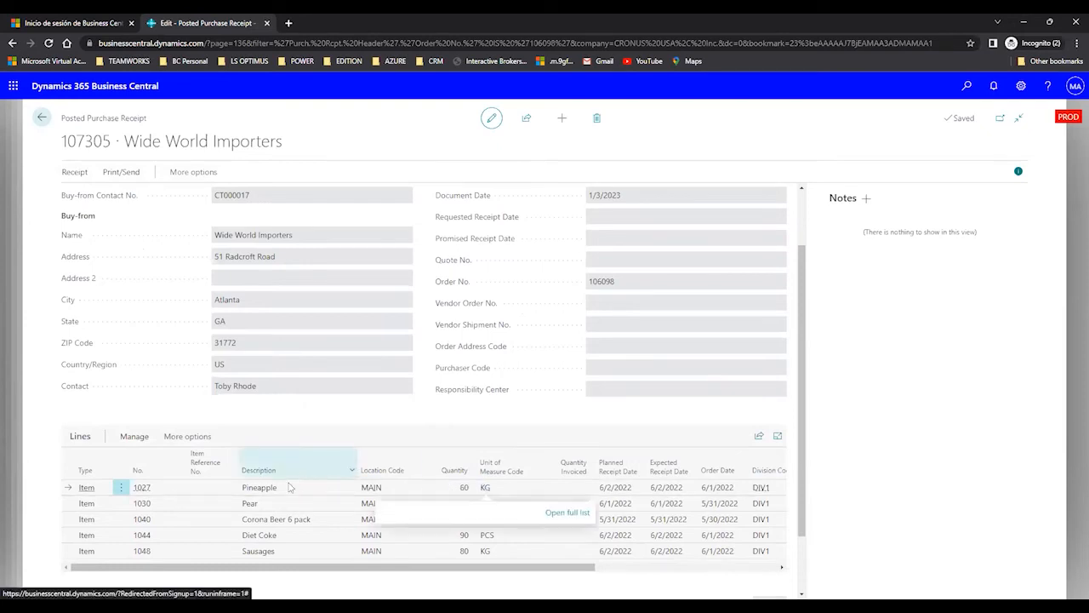
click(237, 490)
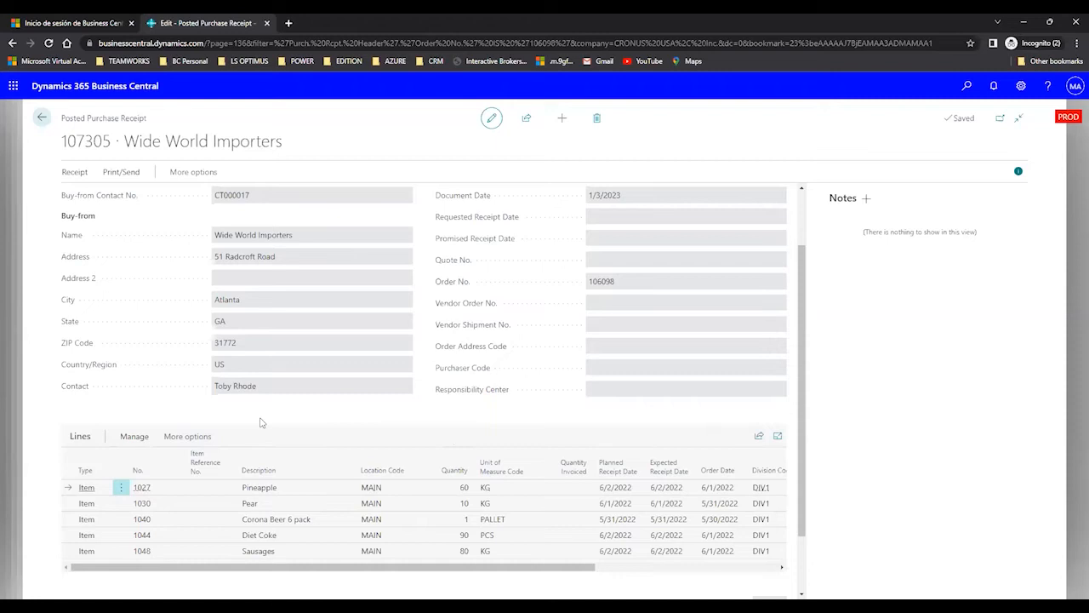
Find the entries related to the posted purchase receipt
click(192, 173)
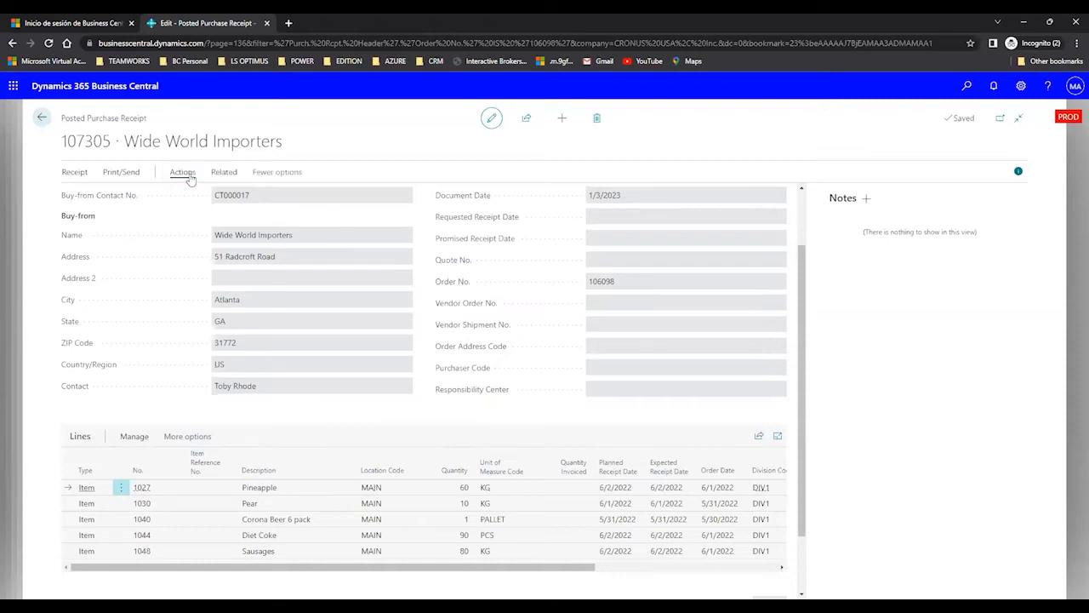
click(189, 174)
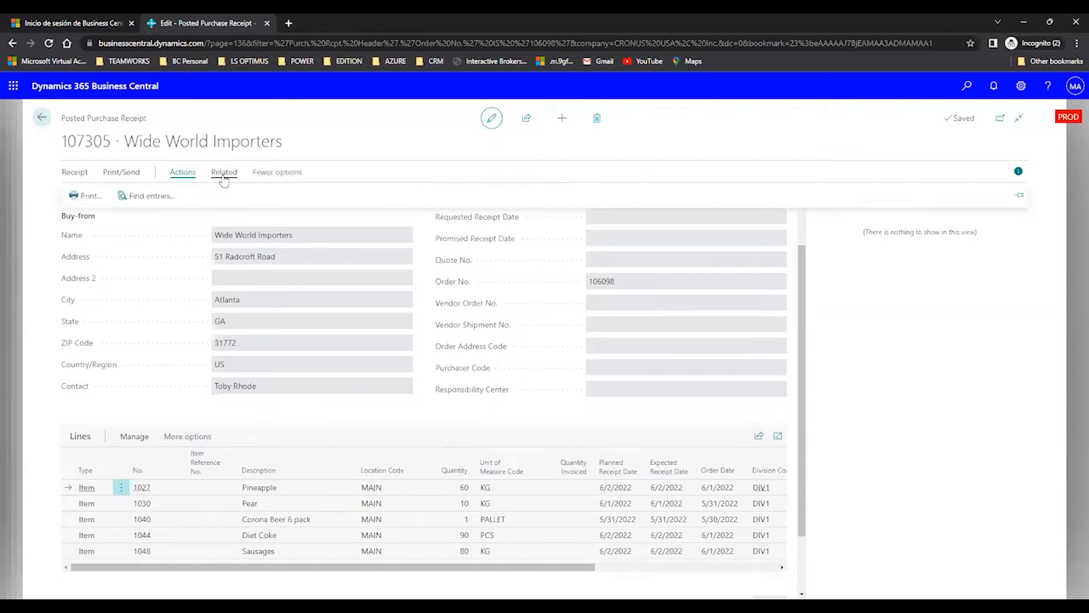
click(149, 197)
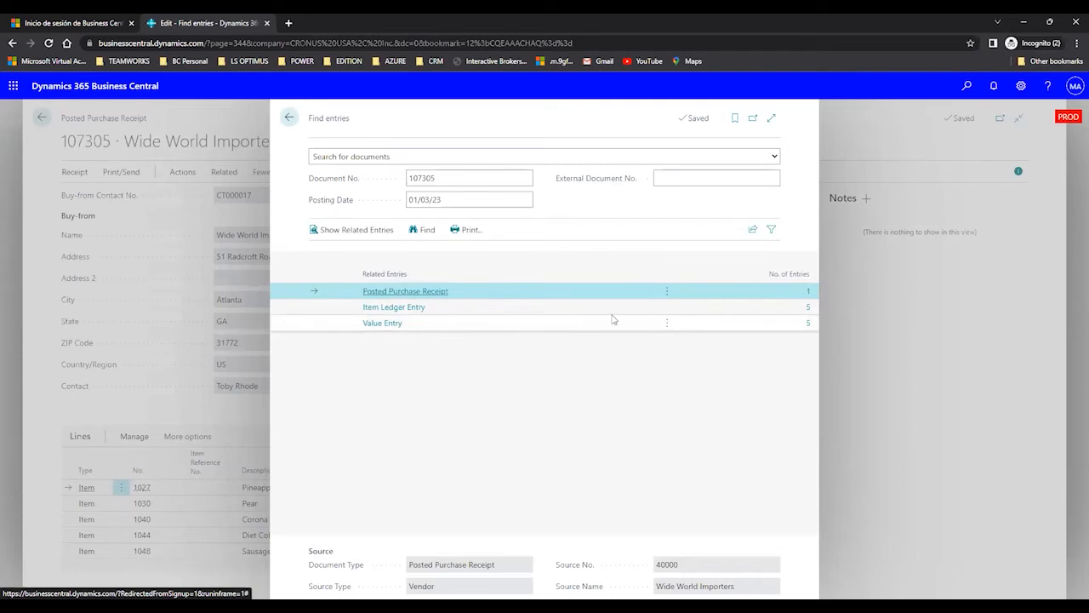
Review the receipt's item ledger entries for each item's quantity, invoiced quantity and actual cost amount, and return to the related entries
click(498, 312)
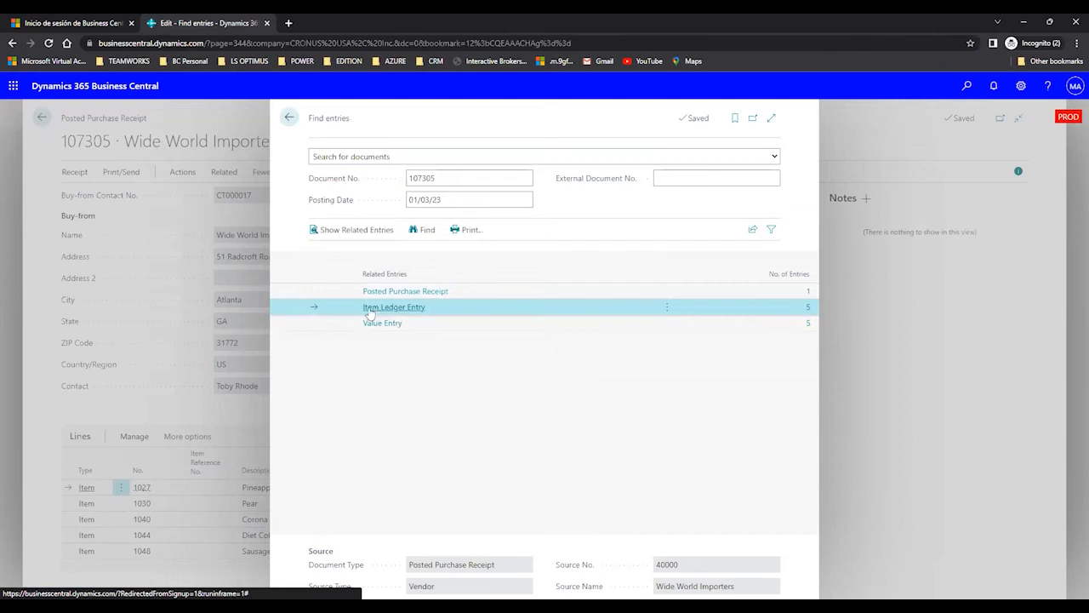
click(810, 310)
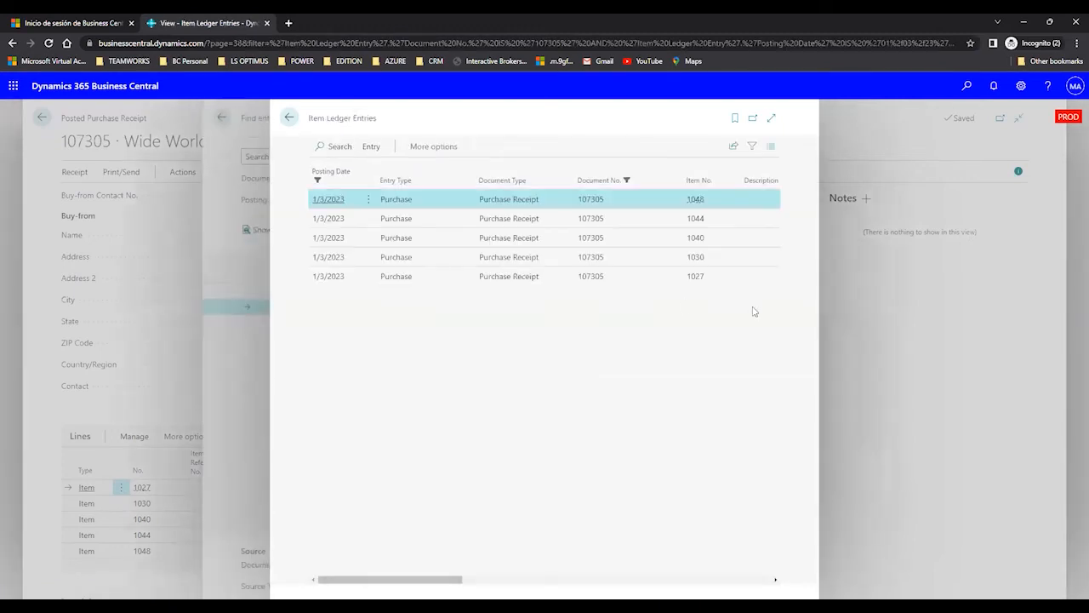
click(771, 120)
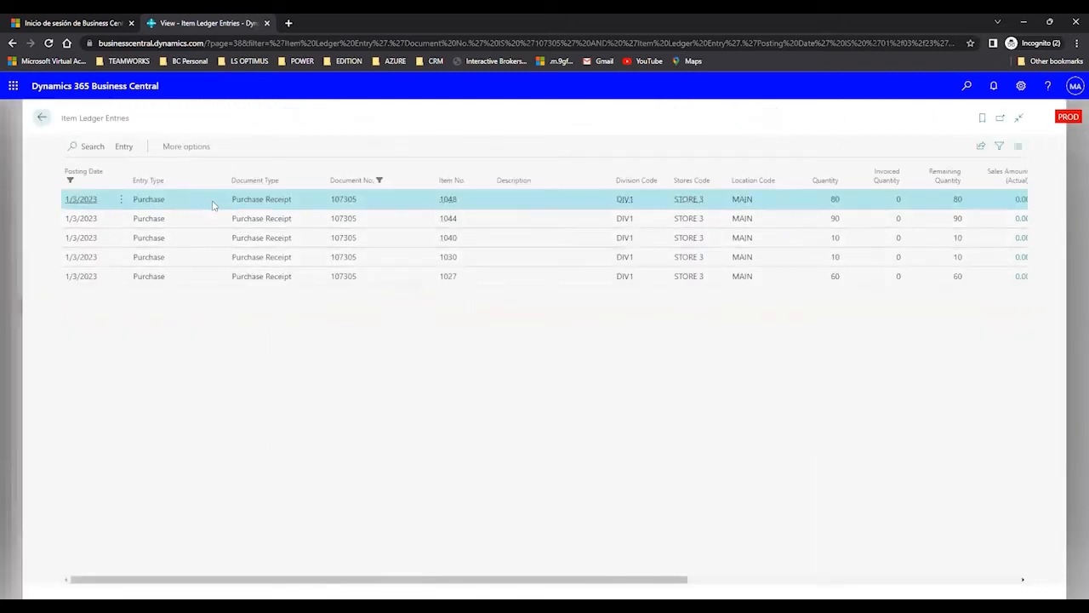
click(837, 218)
click(837, 240)
click(836, 257)
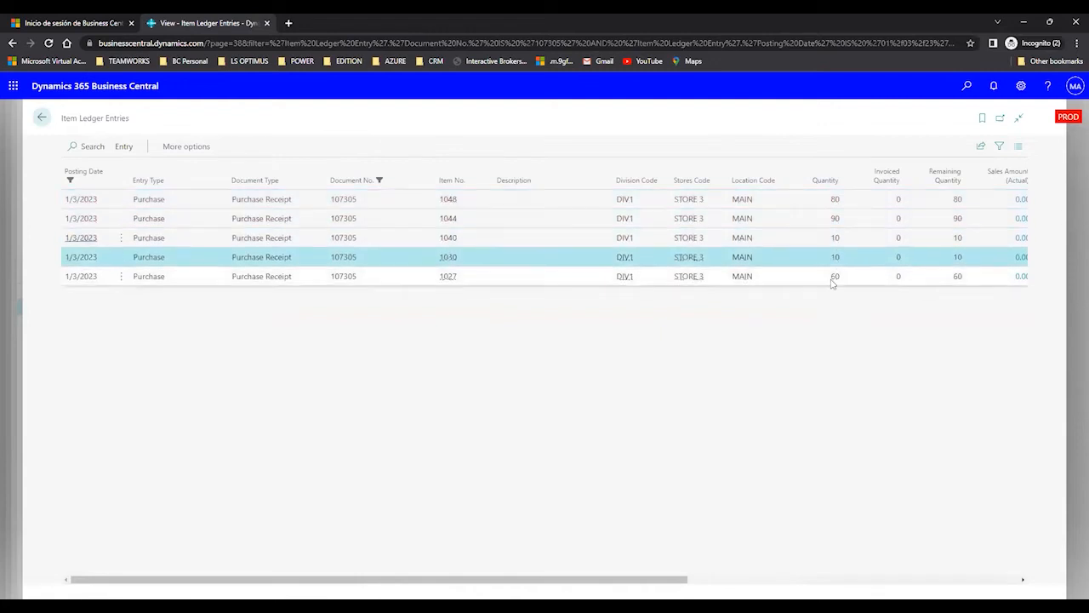
click(834, 276)
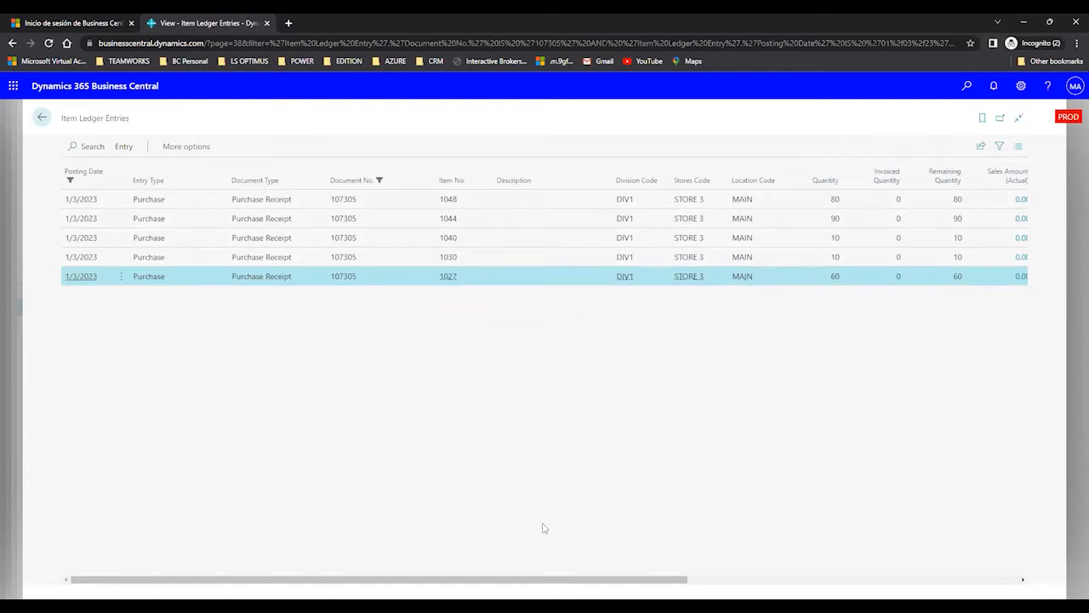
drag(500, 580, 703, 595)
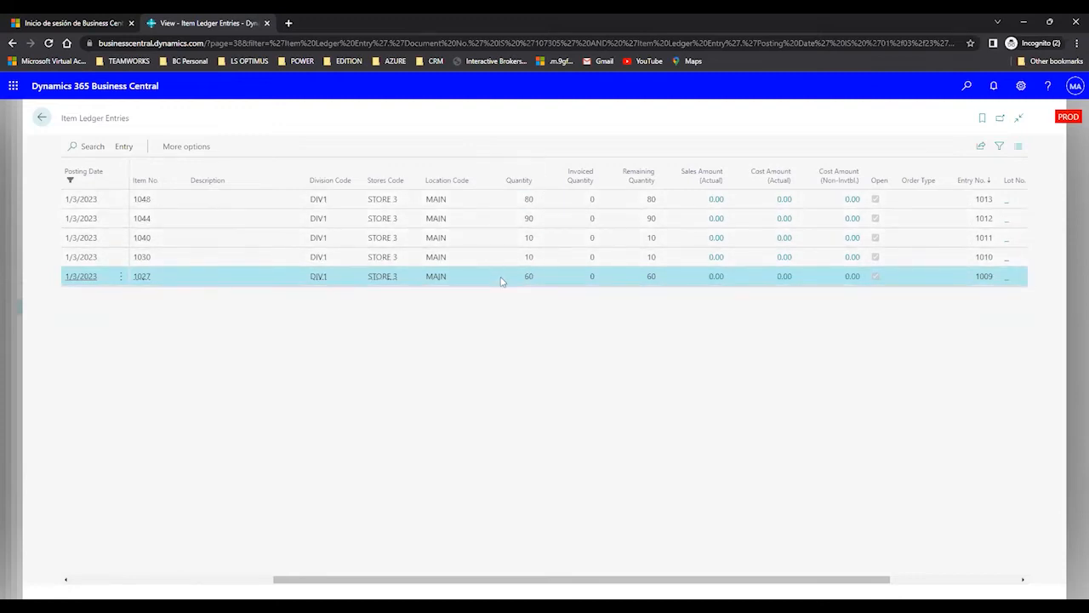
click(42, 117)
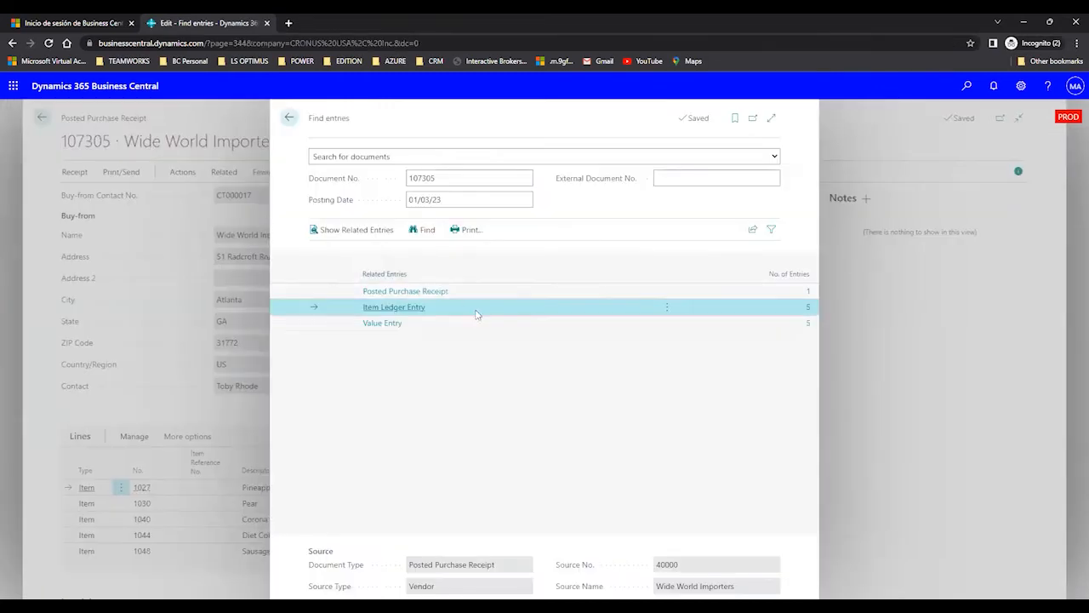
Review the Cost Amount (Expected) of the receipt's value entries, and return to the posted purchase receipt
click(808, 324)
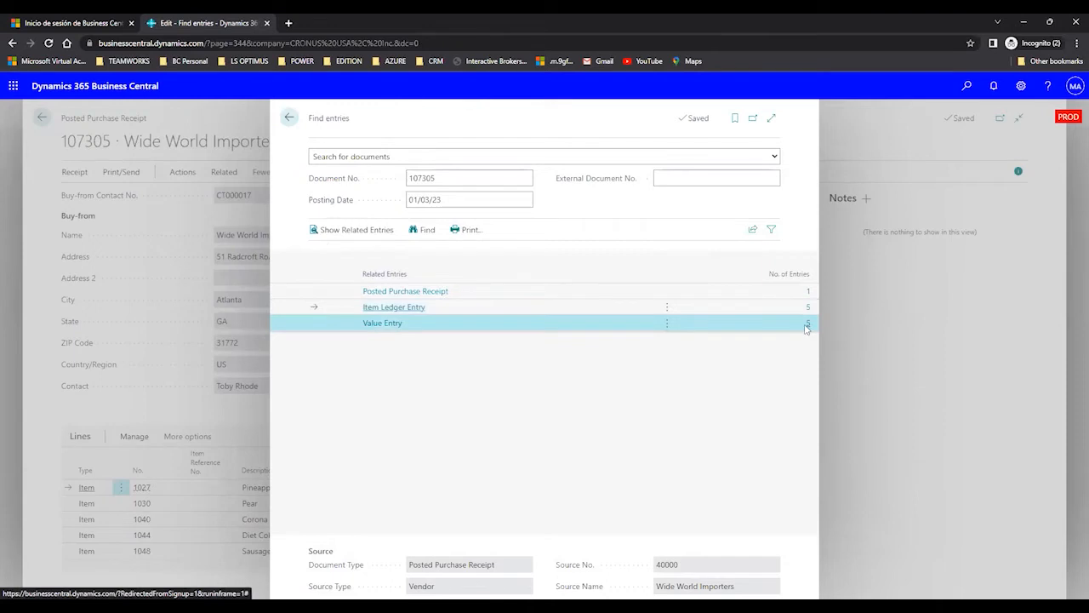
click(772, 118)
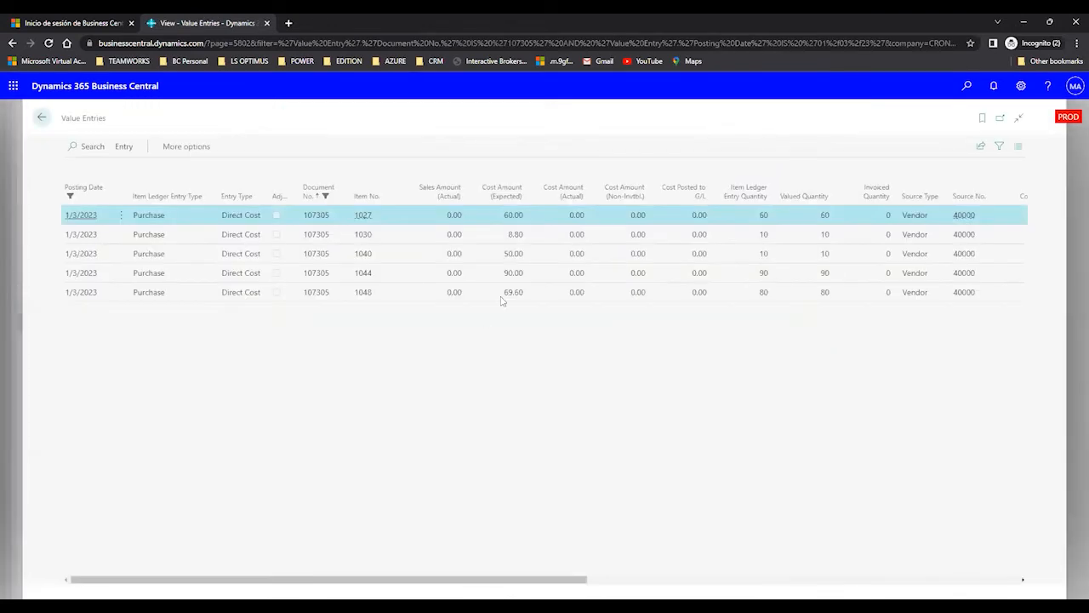
mouse_move(513, 200)
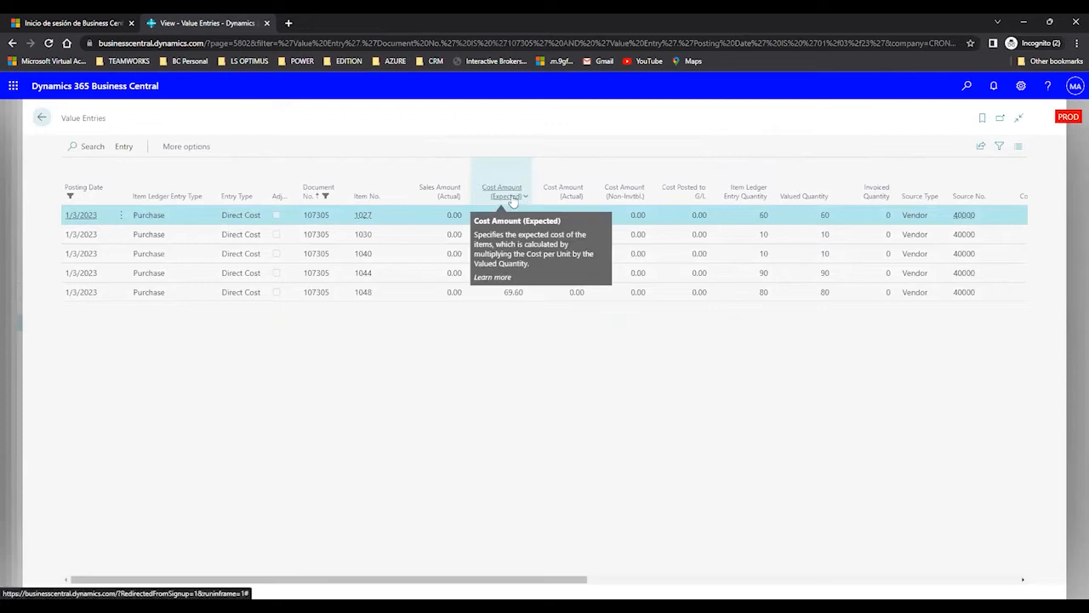
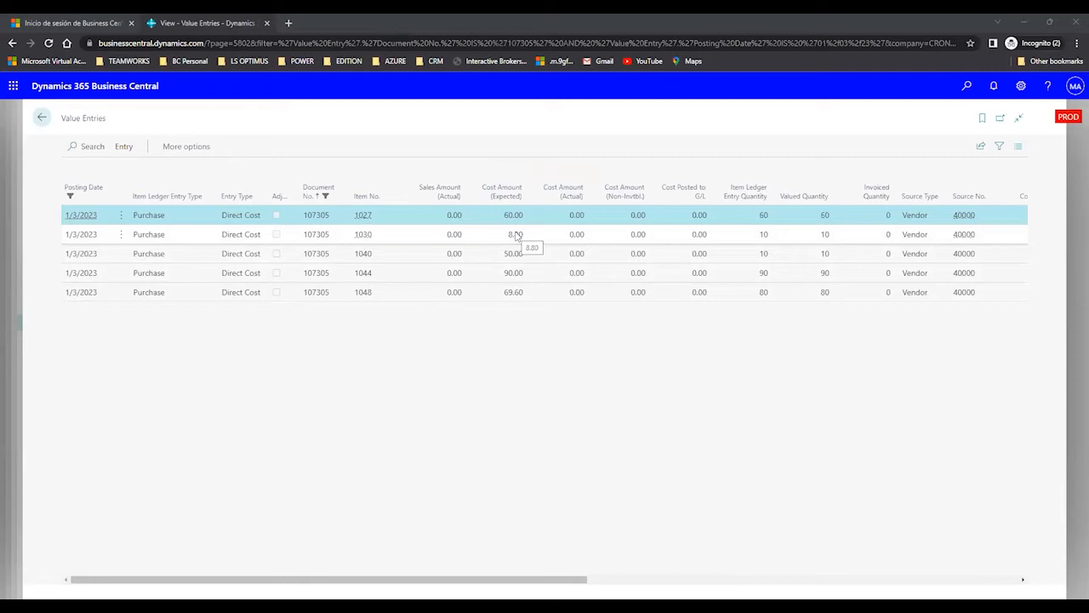
click(41, 119)
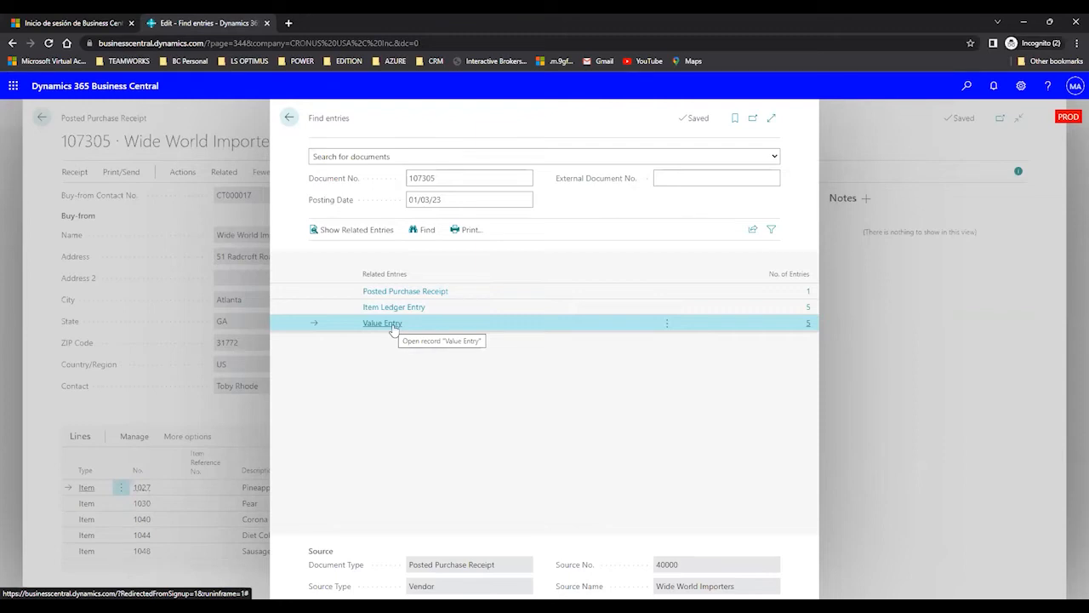
click(290, 117)
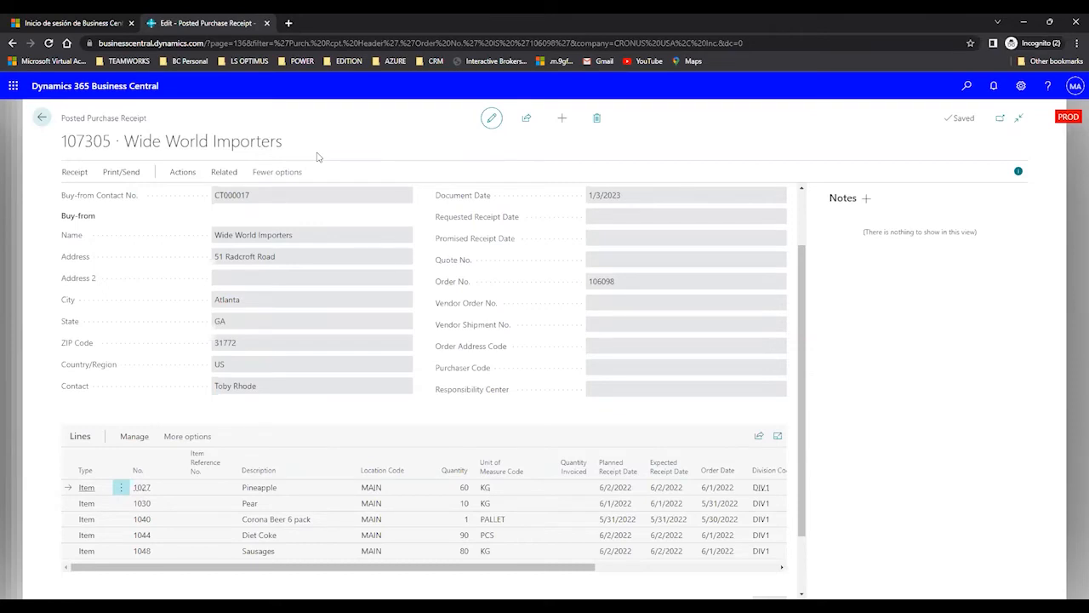
click(174, 177)
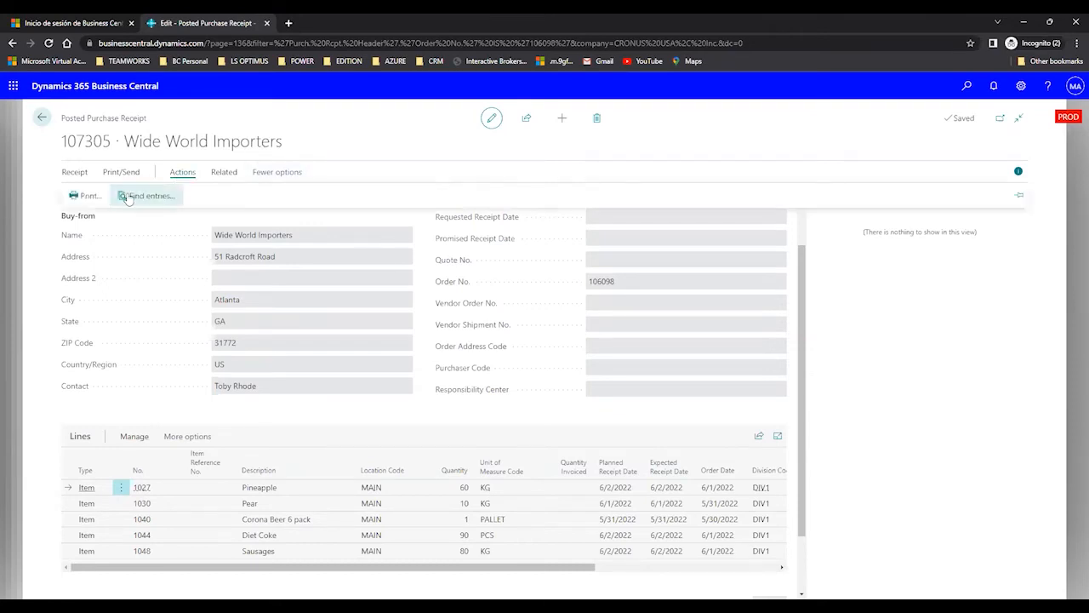
click(224, 173)
click(102, 197)
click(121, 173)
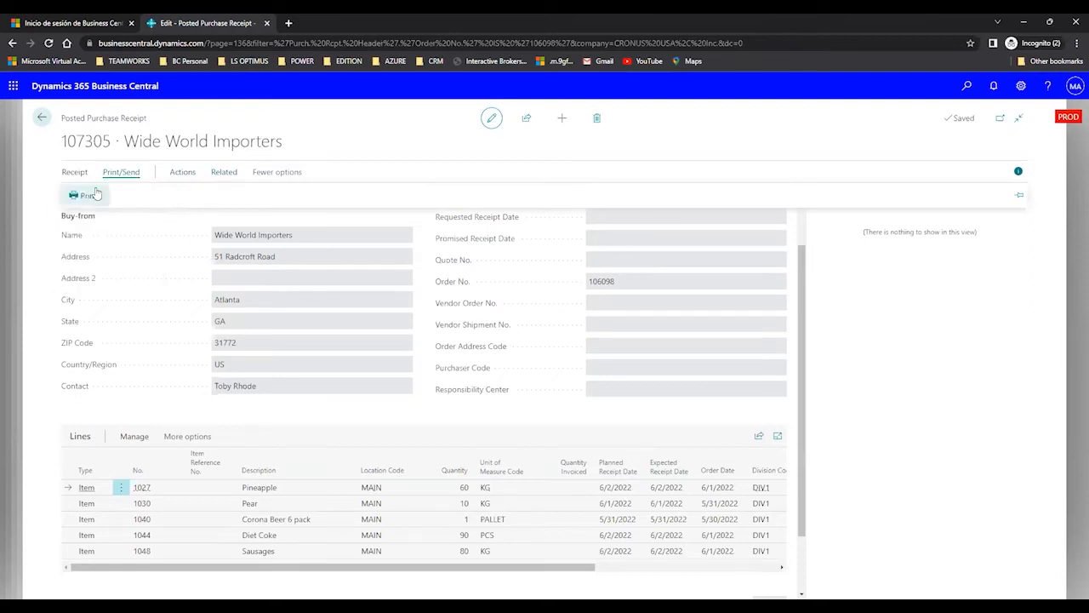
Leave the posted purchase receipts and return to the Wide World Importers purchase order
click(42, 117)
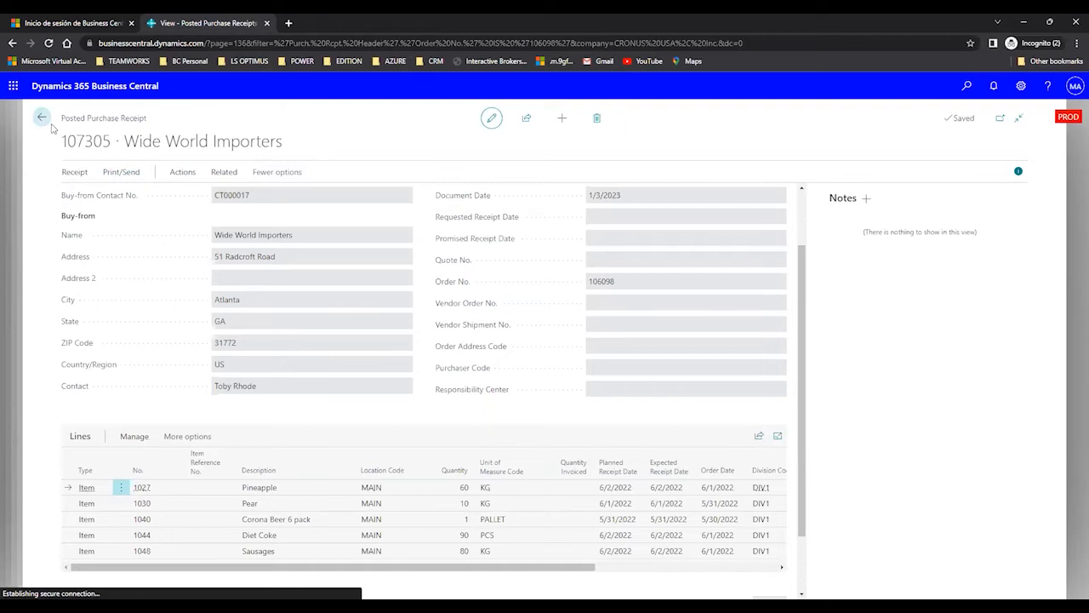
click(40, 118)
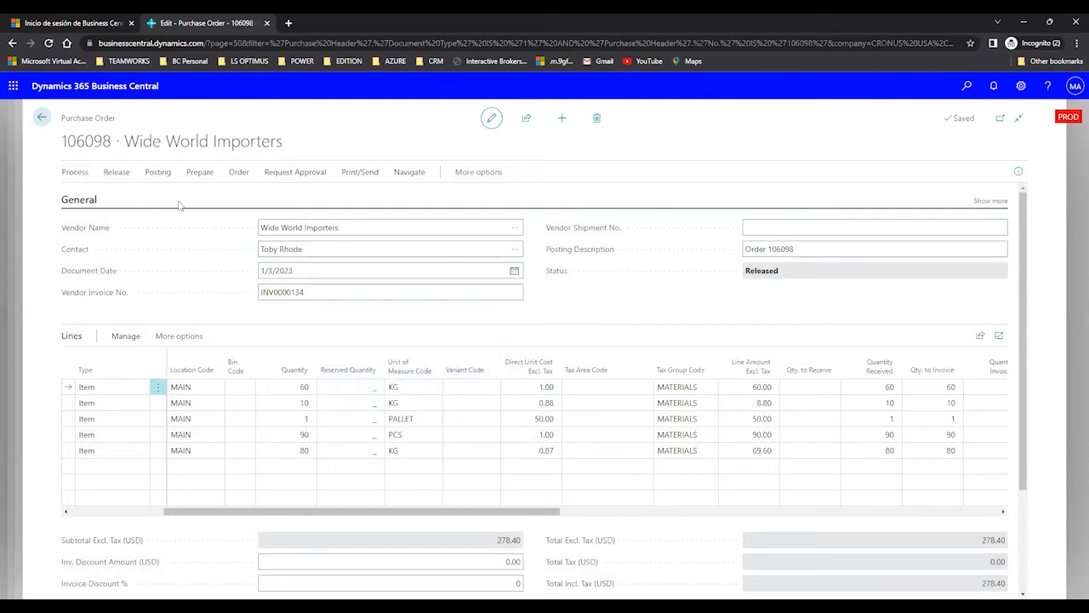
click(157, 172)
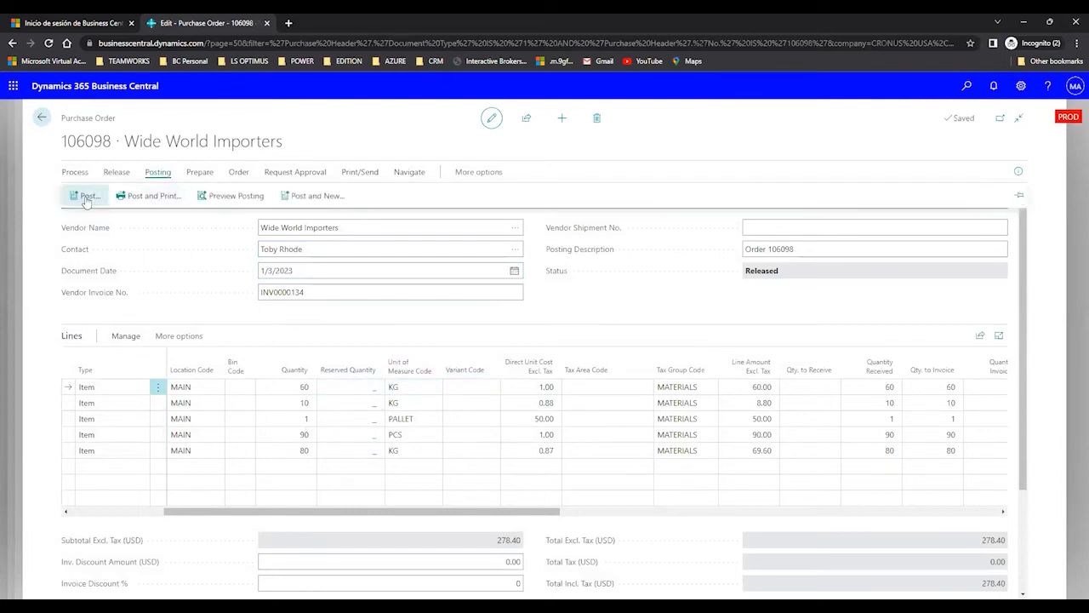
click(86, 197)
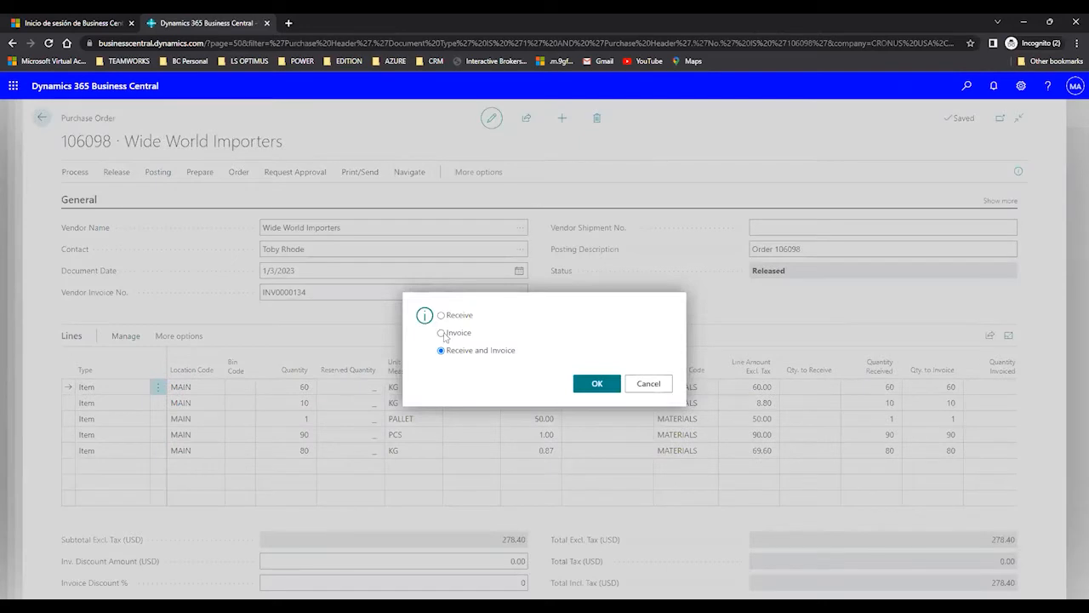
click(448, 333)
click(649, 382)
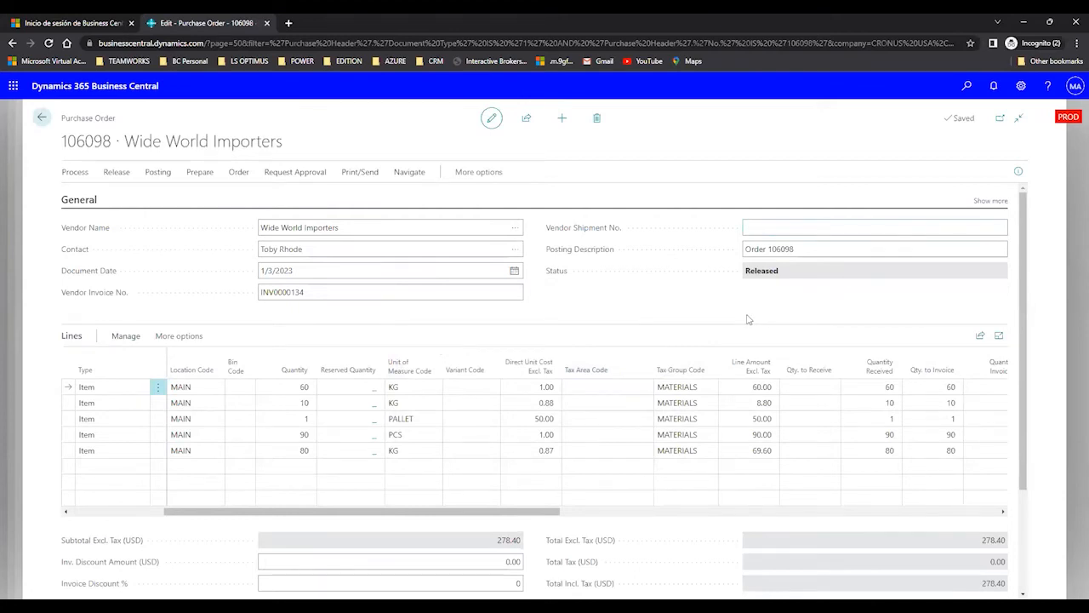
Review the Quantity Received and Line Amount Excl. Tax values on the purchase order lines
click(744, 388)
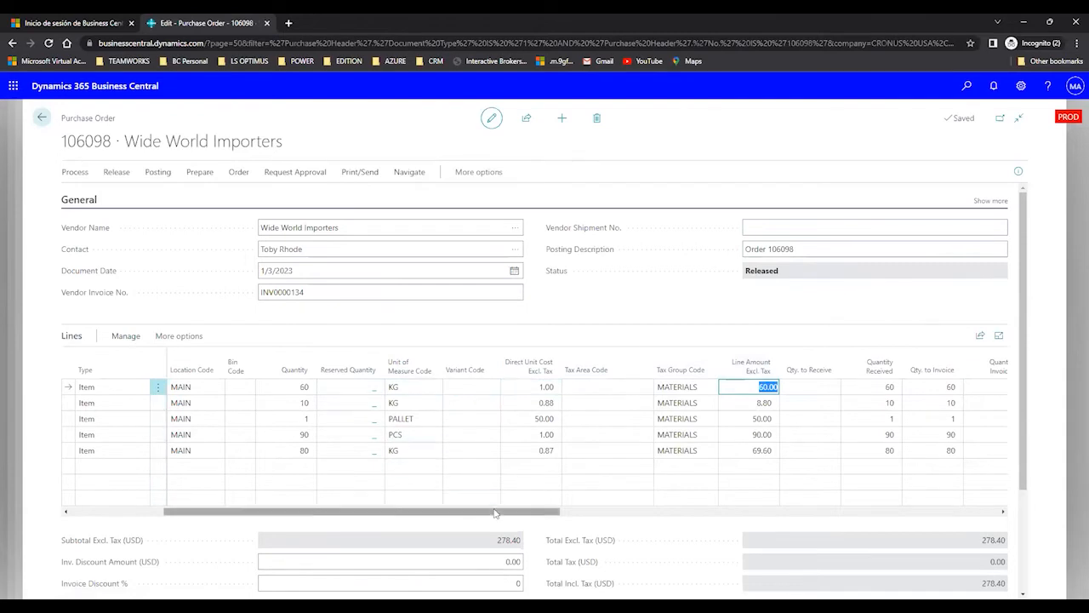
click(889, 389)
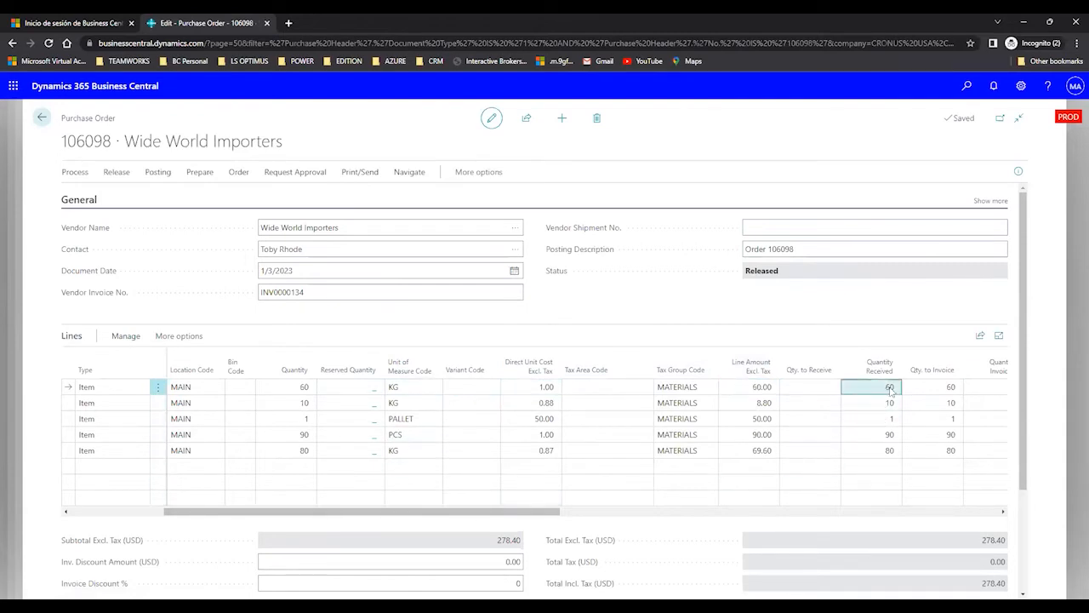
click(890, 418)
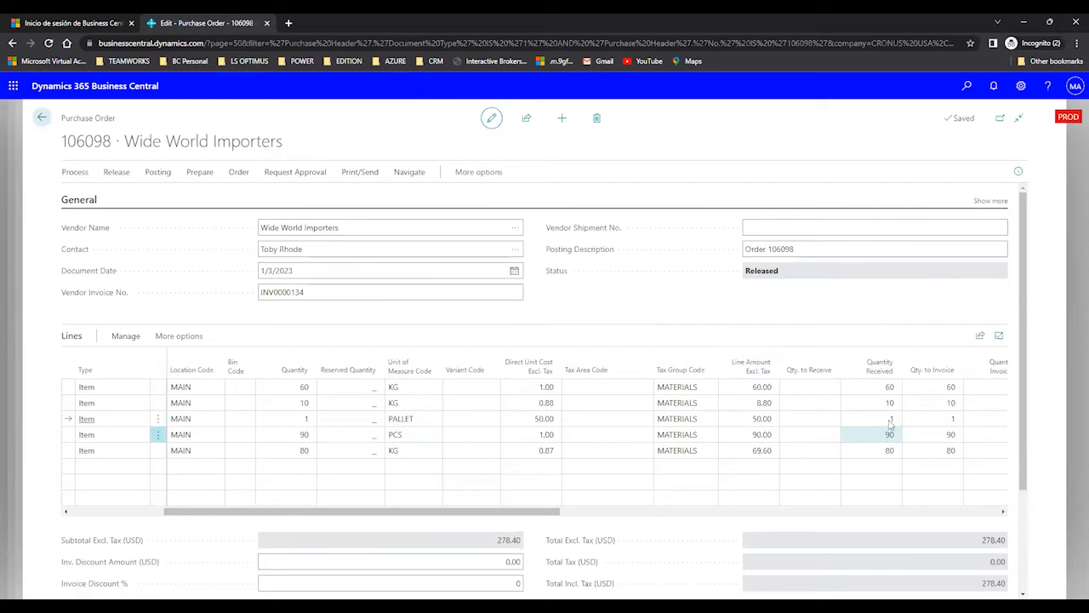
click(890, 435)
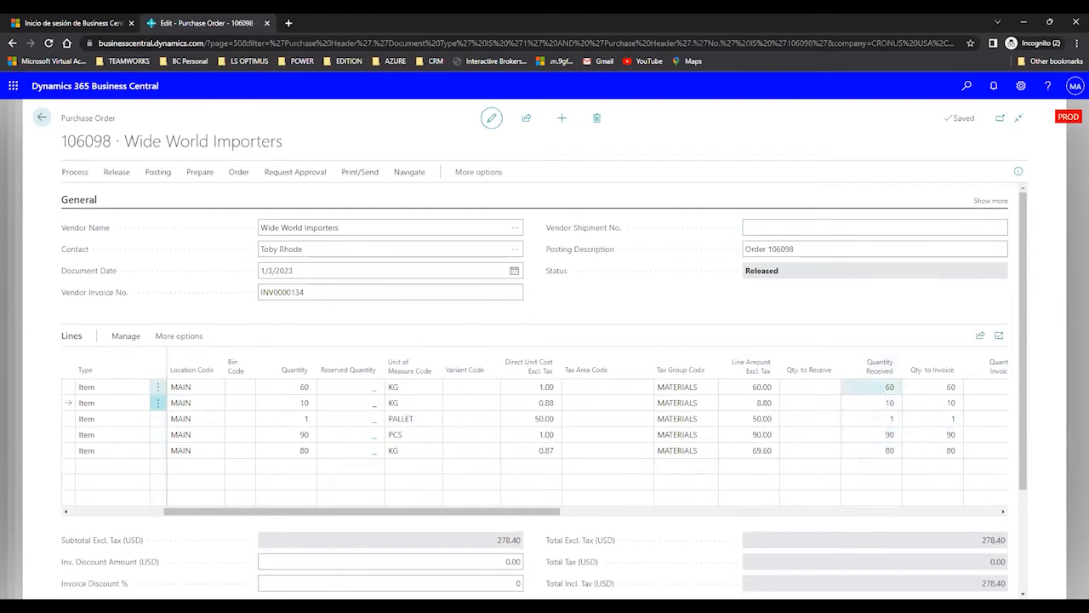
click(753, 388)
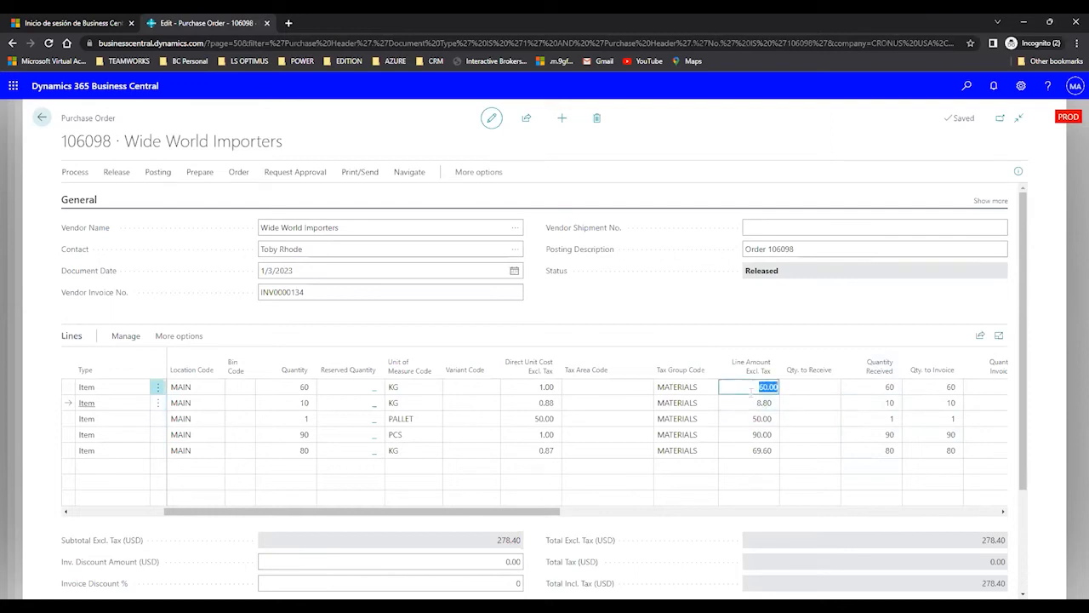
click(753, 406)
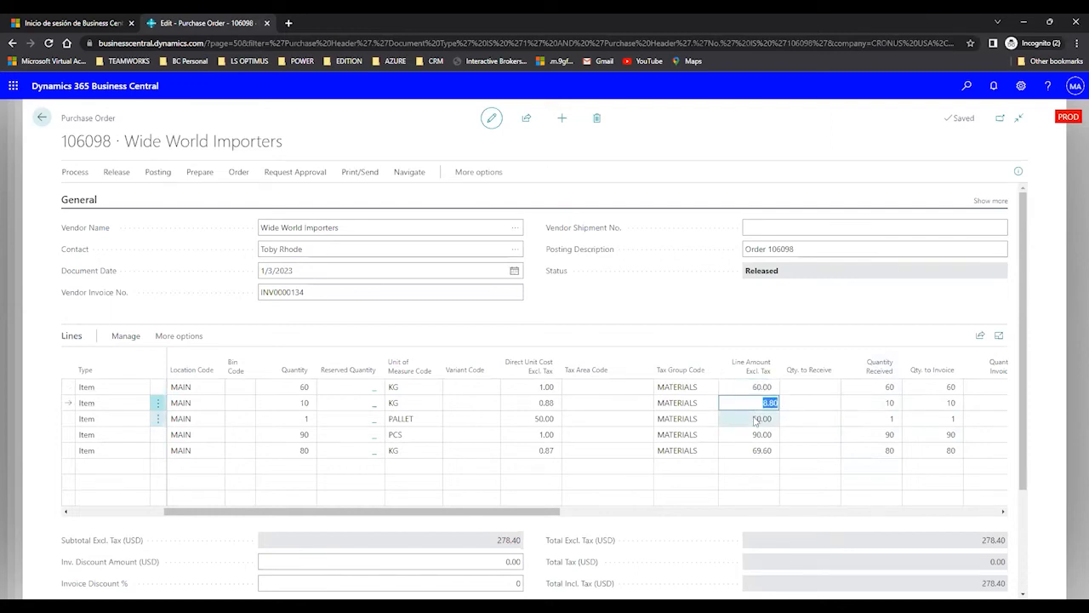
click(756, 421)
click(755, 408)
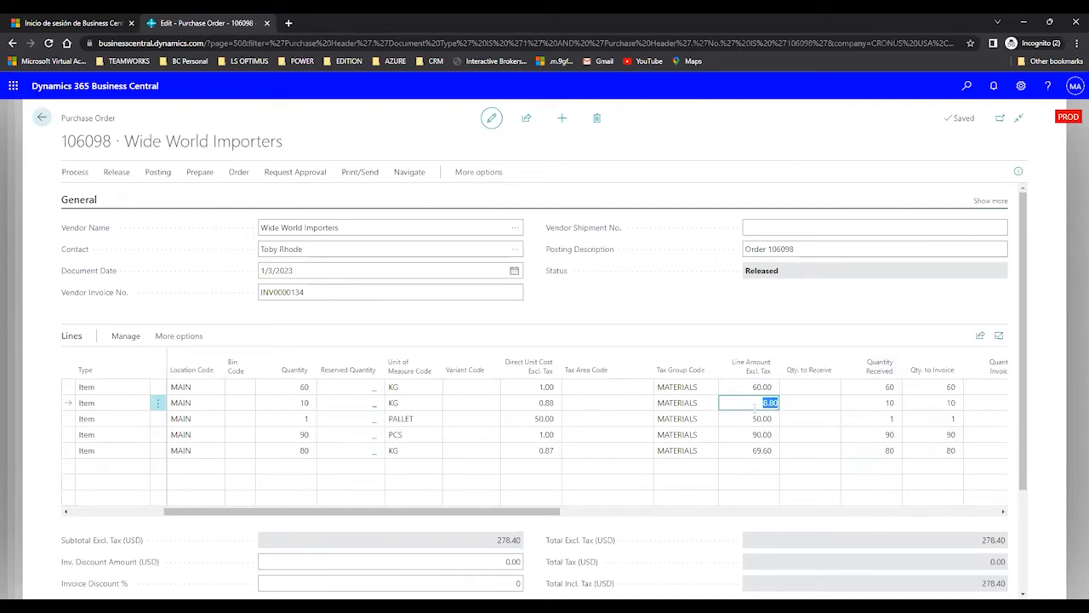
Try to set the Line Amount Excl. Tax of the second order line to 9, and refresh the page to discard the entry
text(9)
key(Tab)
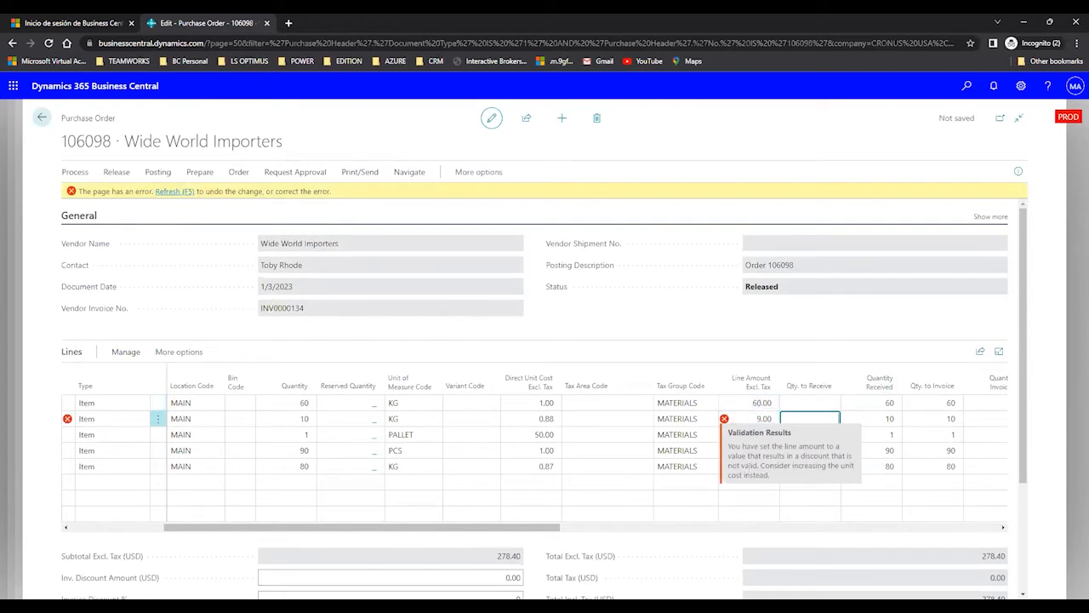
click(750, 418)
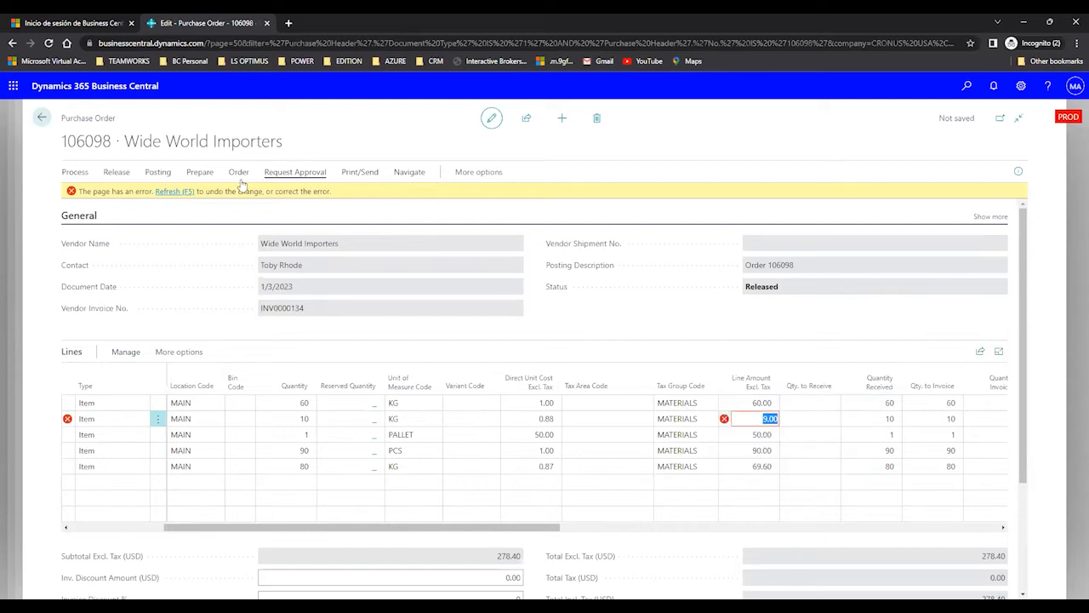
click(168, 196)
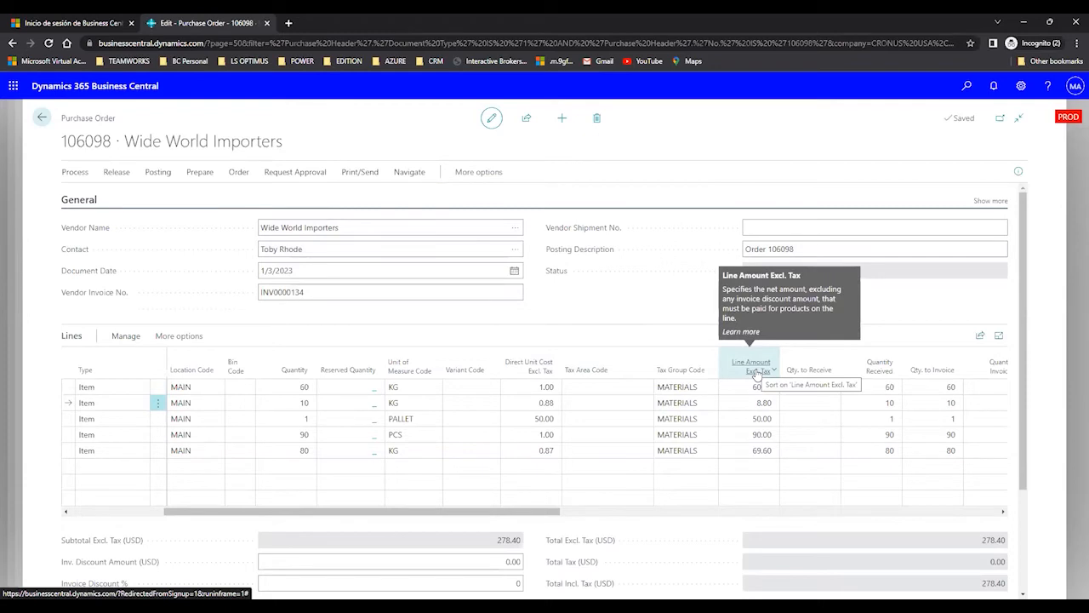
Review the Quantity, Direct Unit Cost Excl. Tax and Line Amount Excl. Tax of the first purchase order line
click(298, 388)
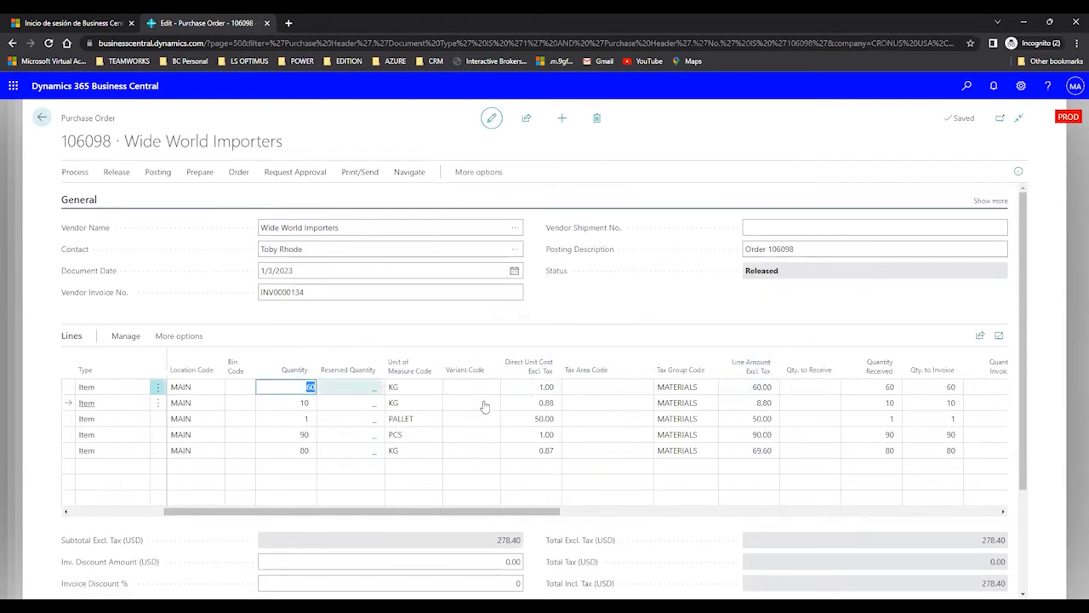
click(534, 387)
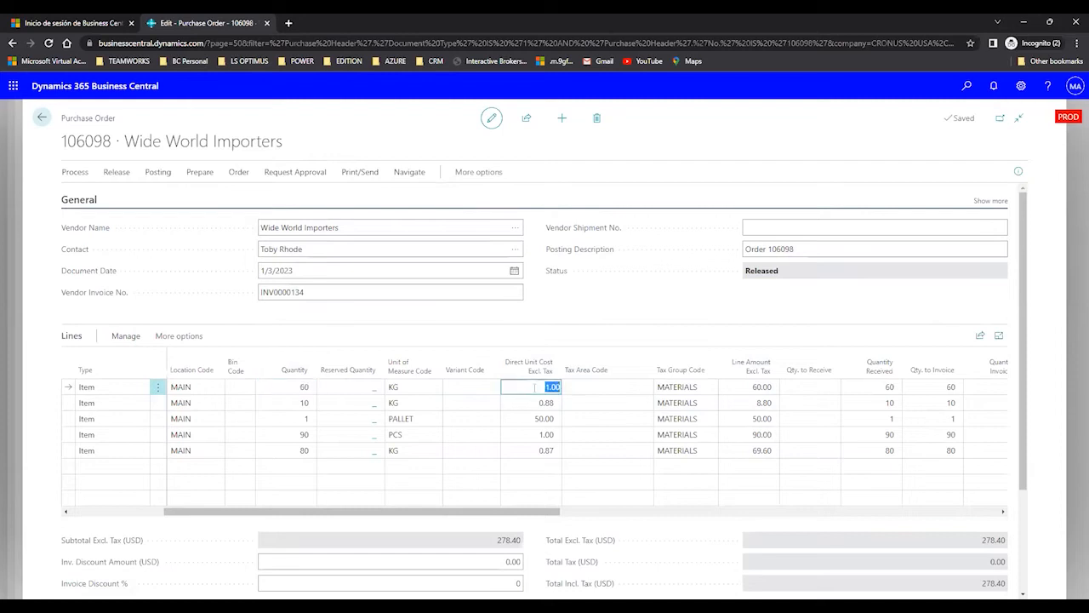
click(754, 388)
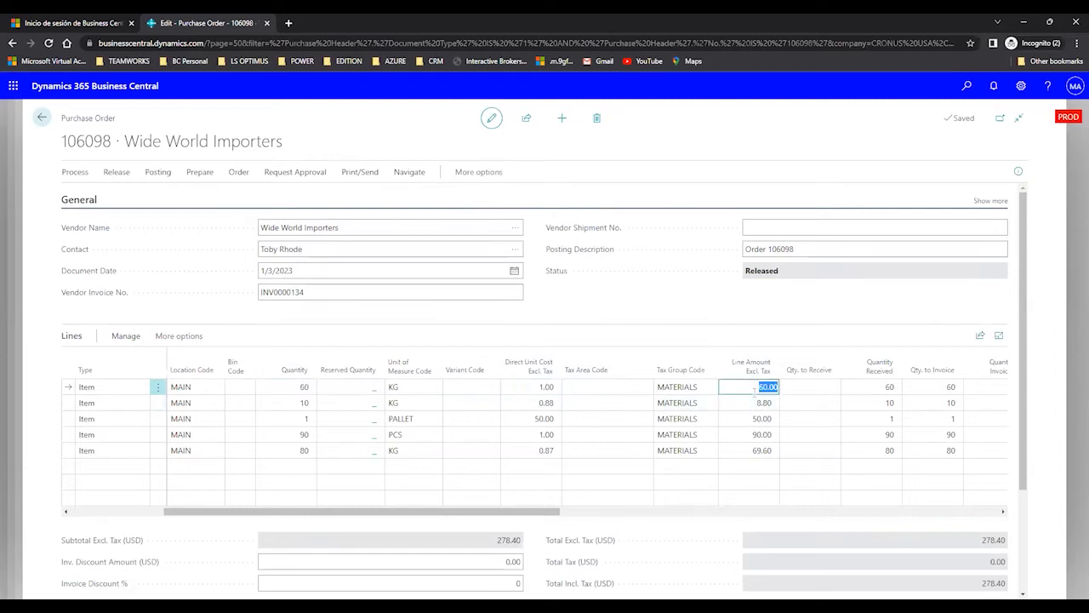
Try to set the Direct Unit Cost Excl. Tax of the second order line to 1, and refresh the page to discard it
click(541, 409)
click(541, 407)
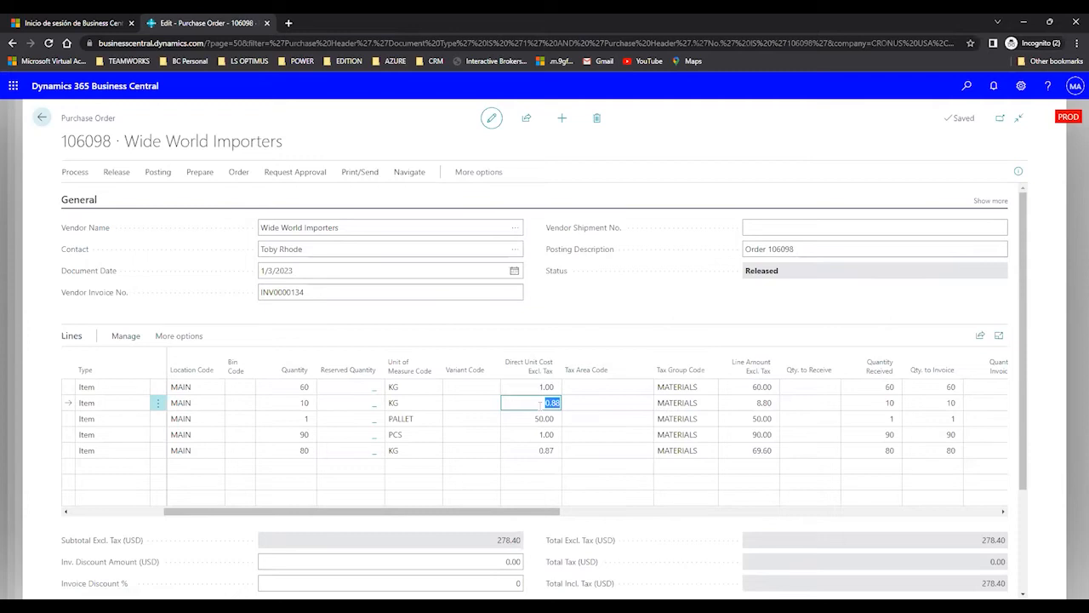
key(BackSpace)
text(1)
key(Tab)
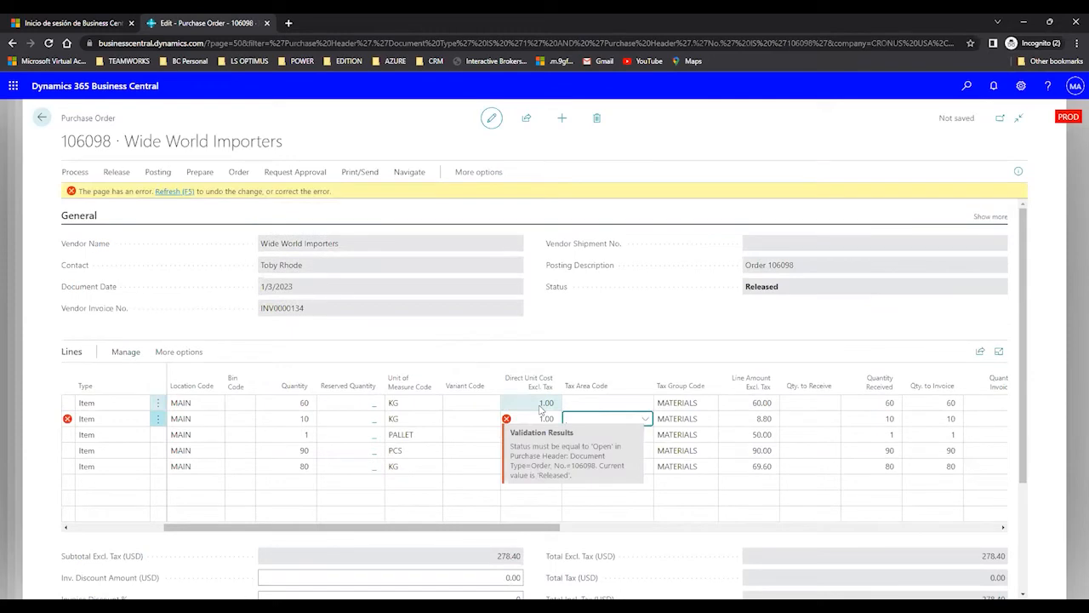
click(175, 192)
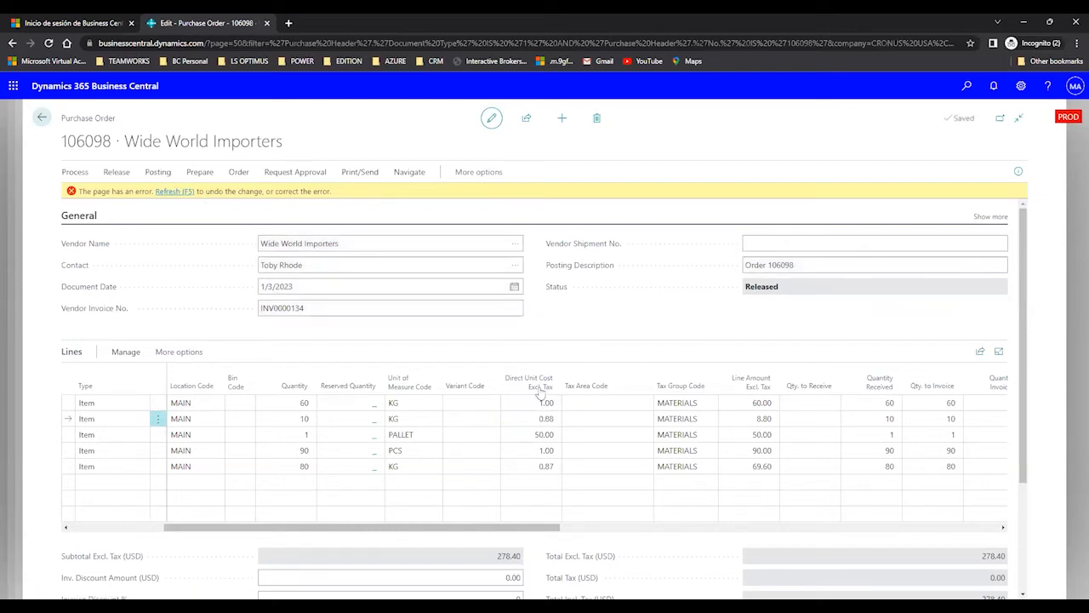
Compare the Direct Unit Cost Excl. Tax and Line Amount Excl. Tax of the first two order lines, keeping their values
click(539, 416)
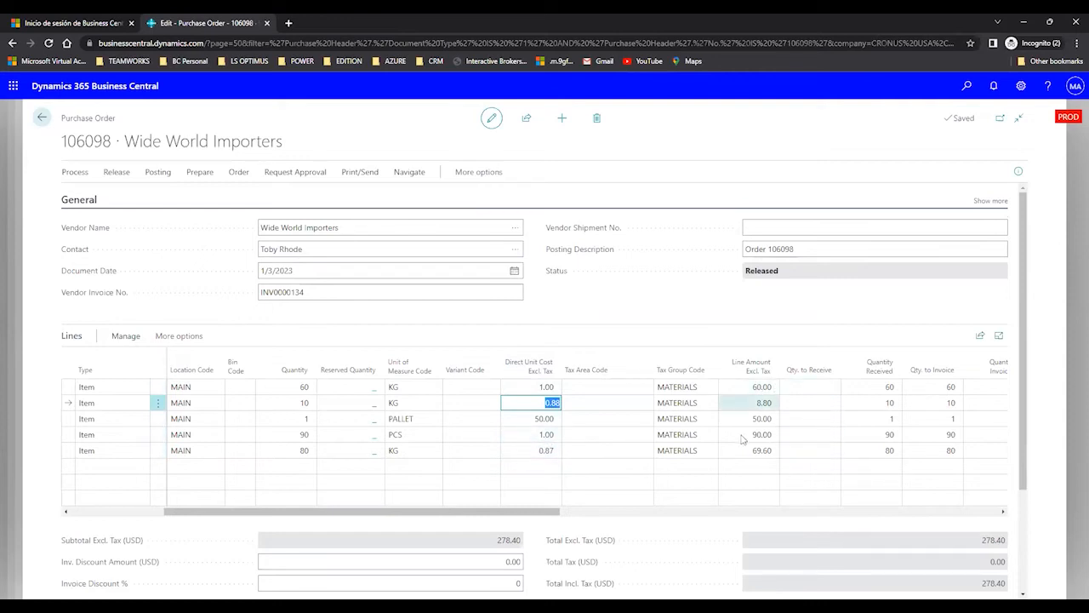
click(762, 387)
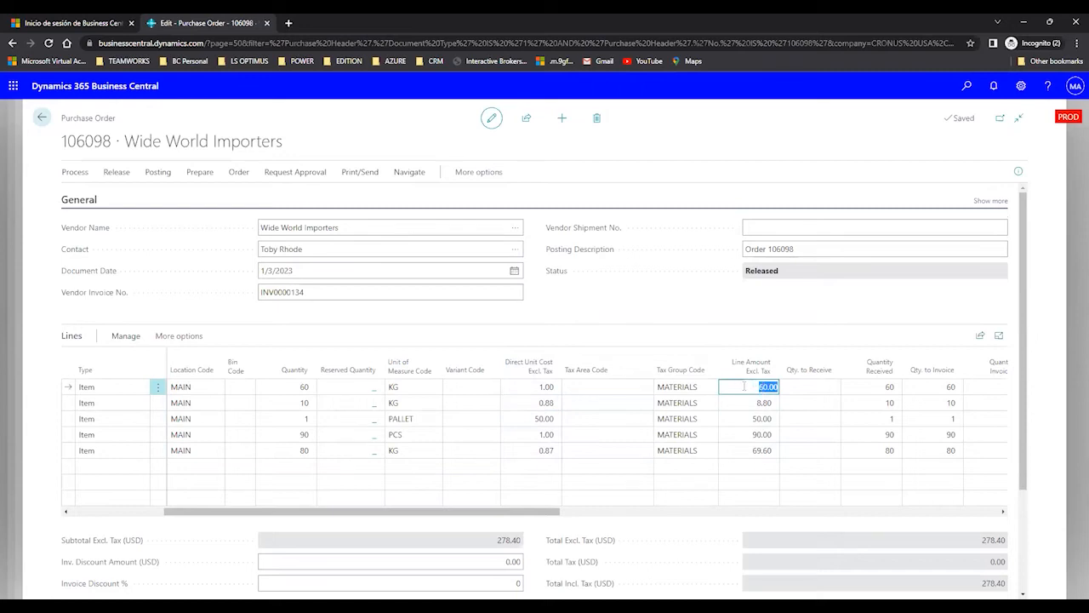
click(535, 393)
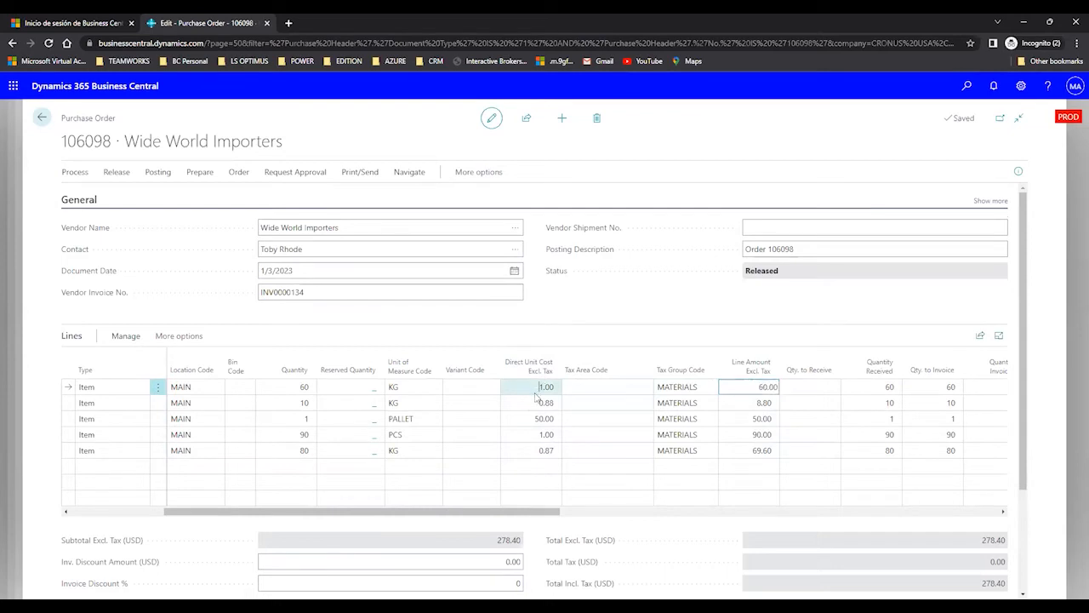
click(536, 391)
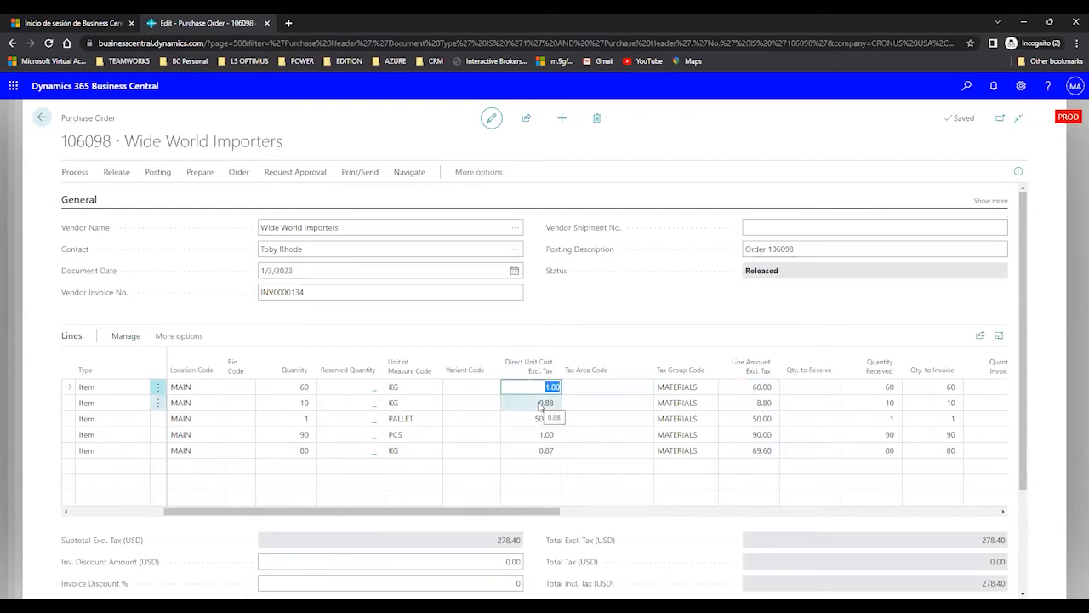
key(Delete)
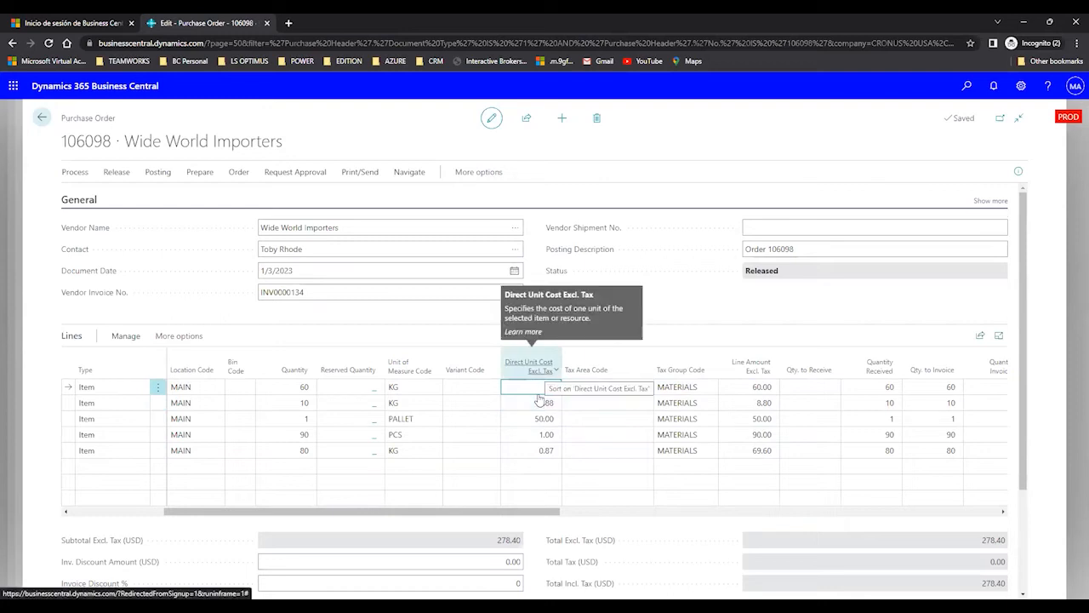
click(546, 386)
drag(546, 386, 555, 387)
Post the invoice of the Wide World Importers purchase order and open the resulting posted purchase invoice
click(155, 174)
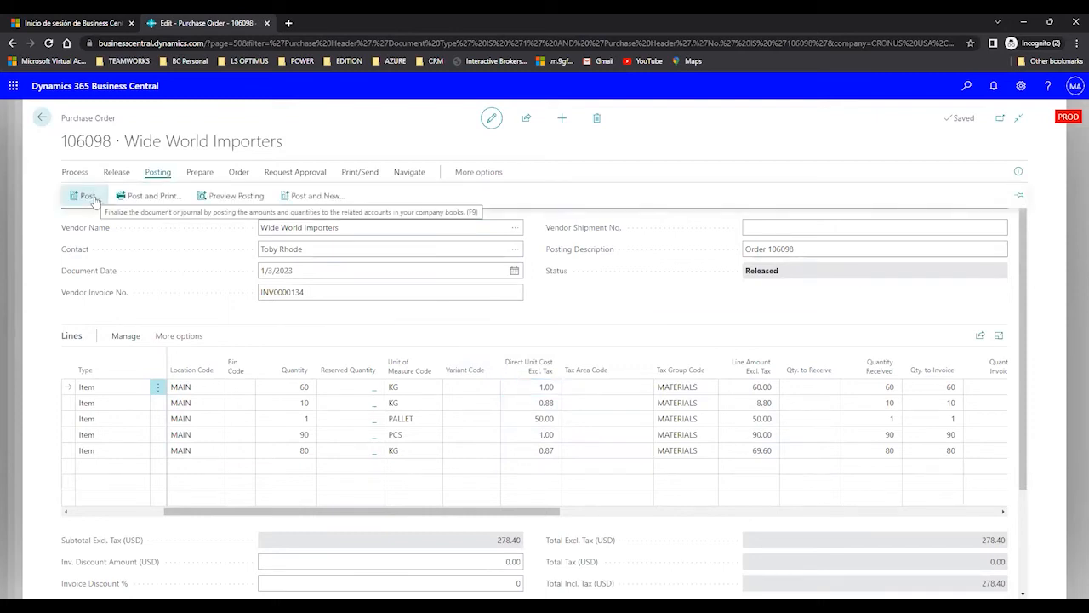
click(92, 198)
click(441, 333)
click(599, 384)
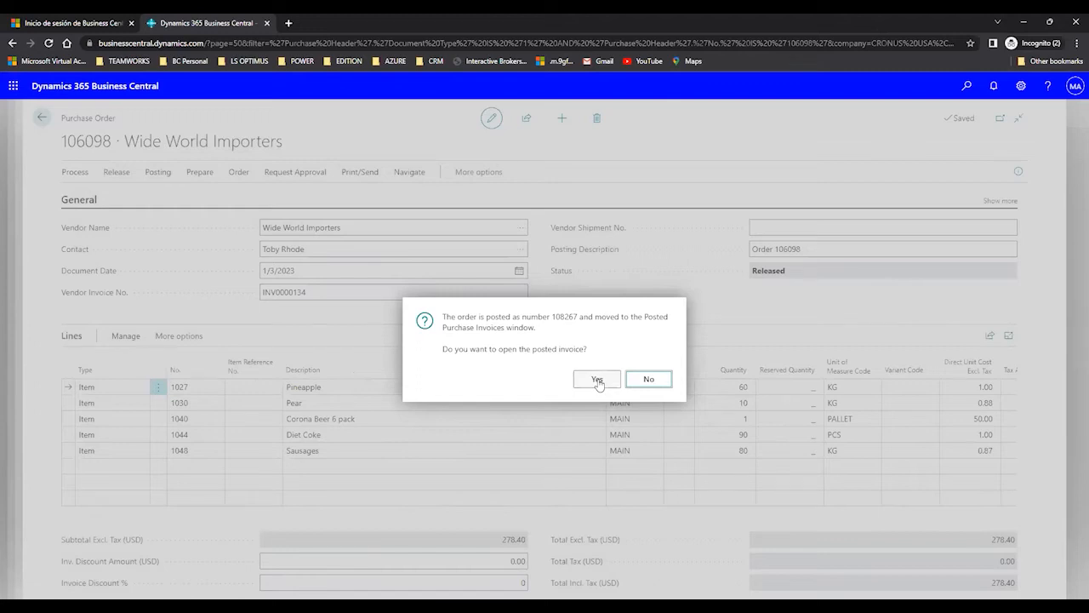
click(599, 382)
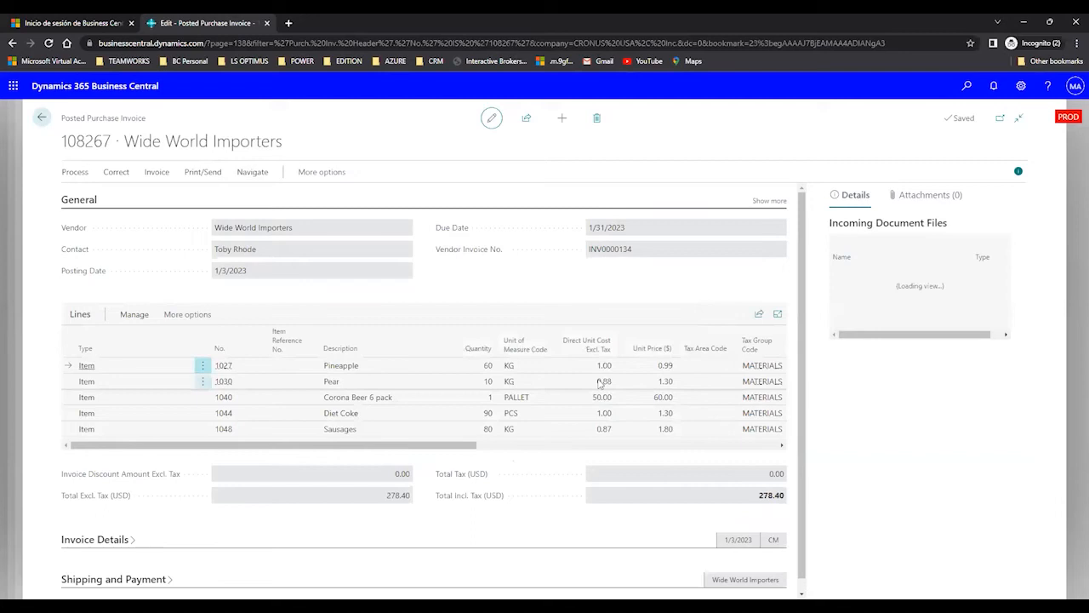
Review the posted purchase invoice, examining the Pineapple line's Quantity, Direct Unit Cost Excl. Tax and Unit Price
drag(153, 121, 61, 119)
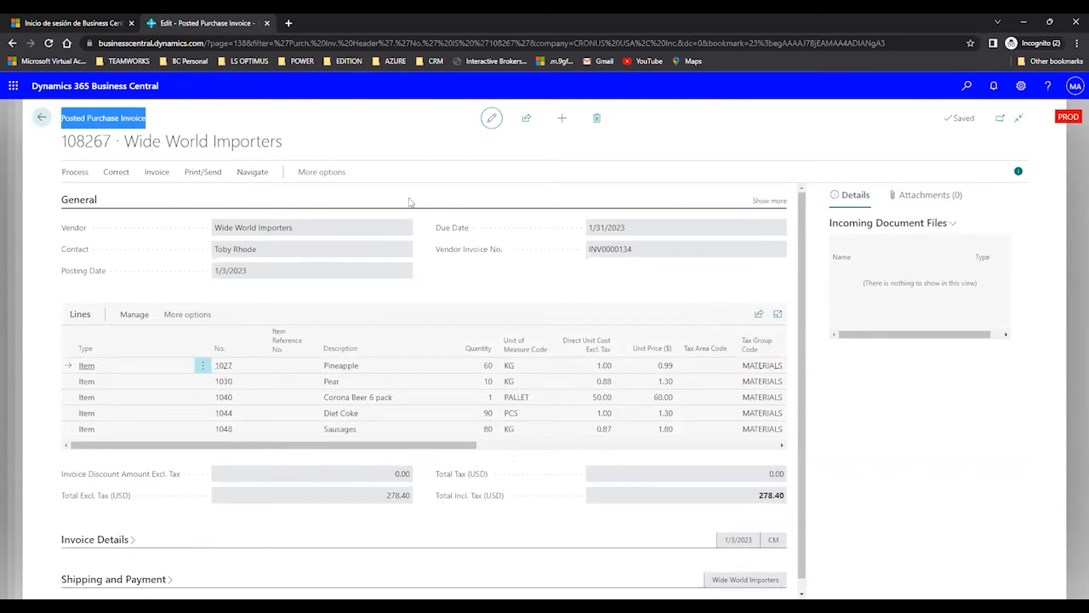
click(487, 372)
drag(322, 372, 364, 371)
click(480, 372)
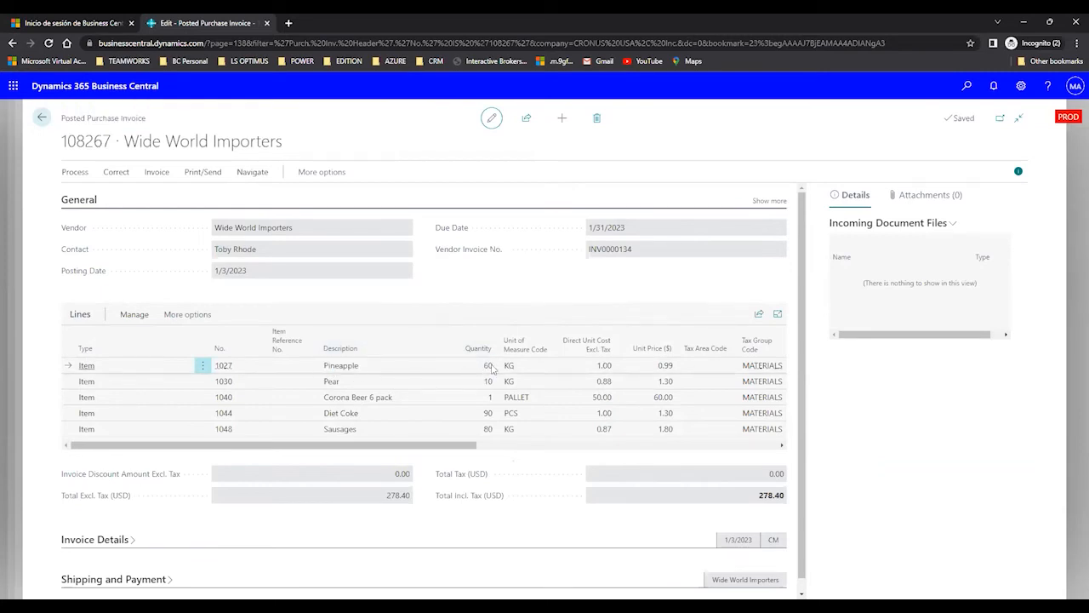
click(594, 368)
drag(597, 366, 612, 366)
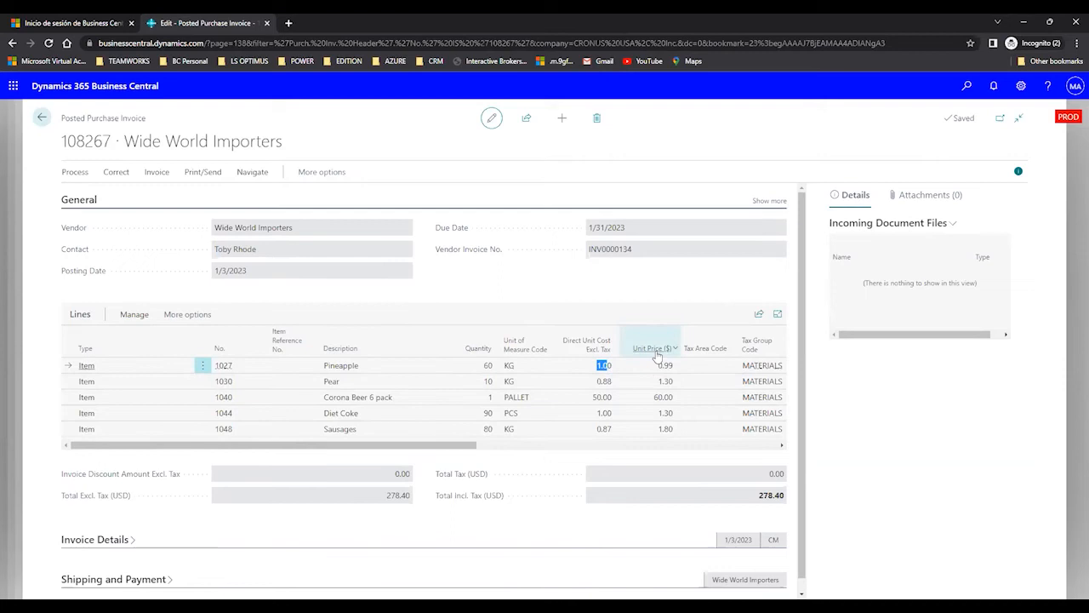
mouse_move(658, 355)
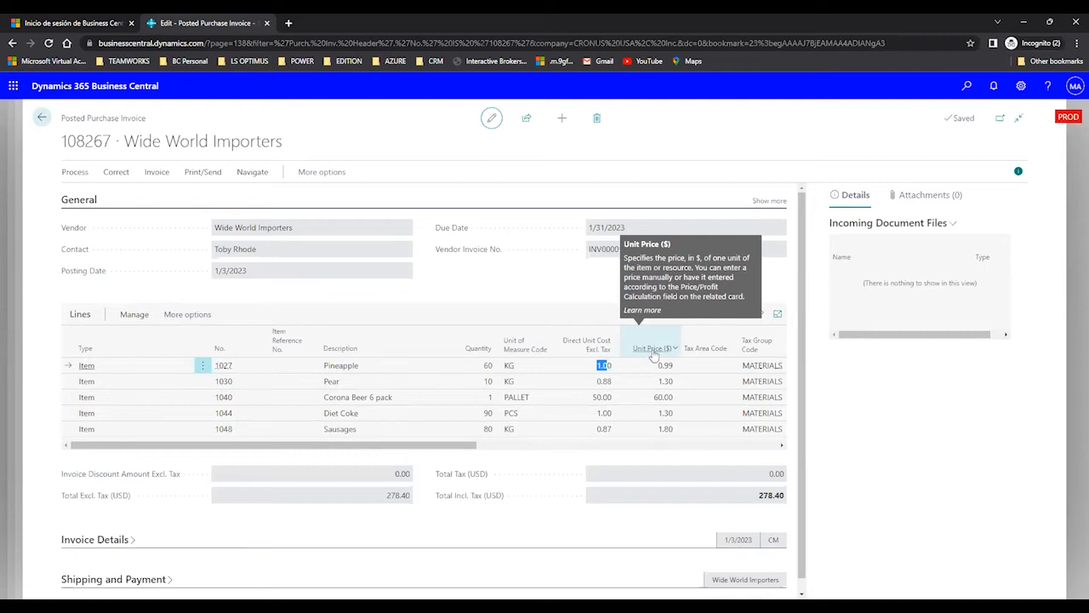
Find the entries related to the posted purchase invoice and open its general ledger entries
click(156, 173)
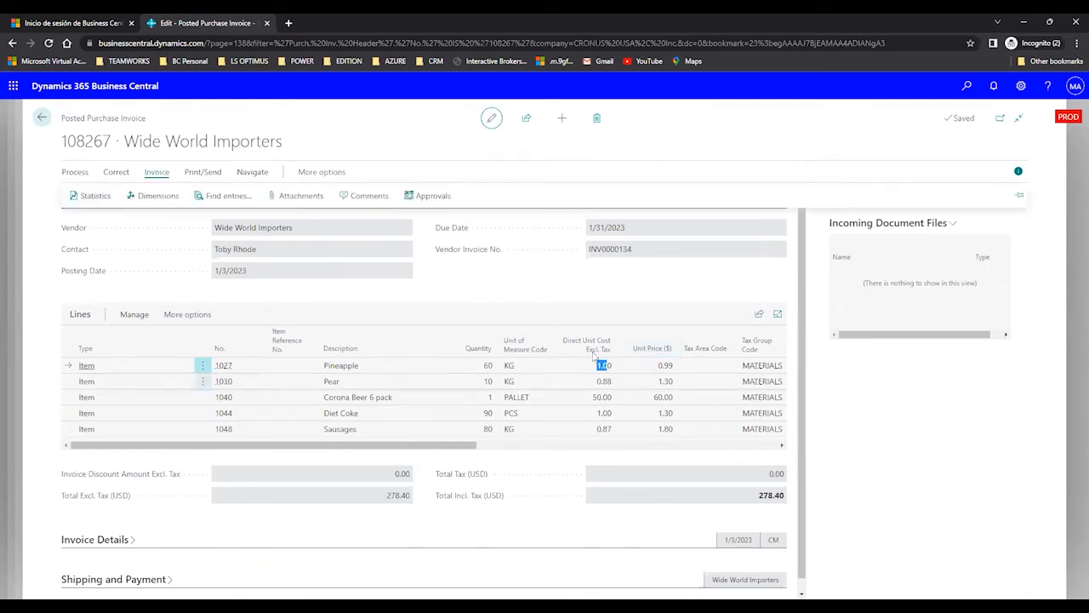
click(228, 196)
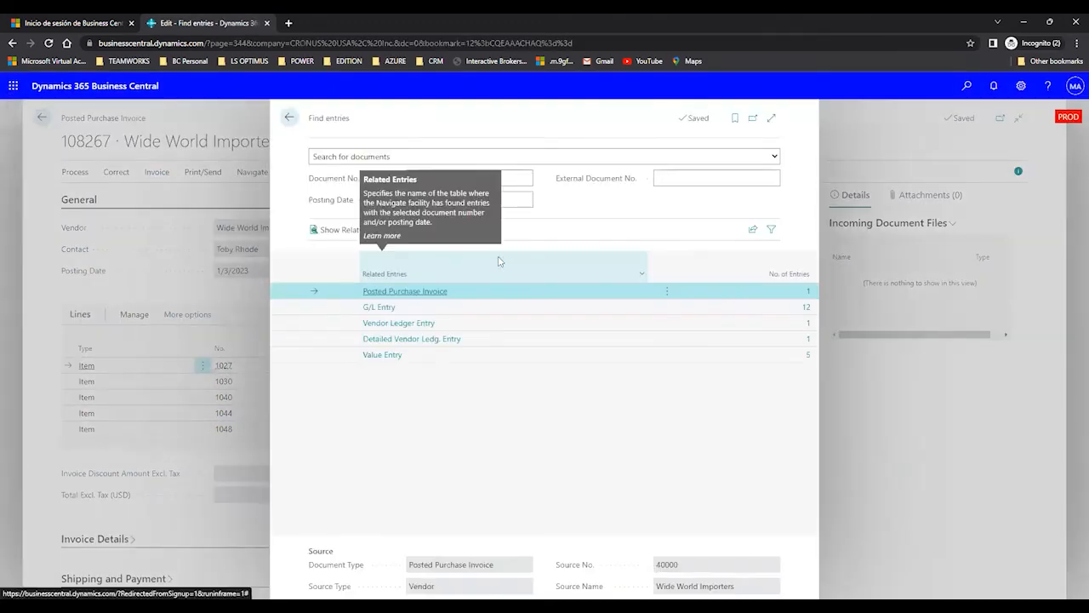
click(479, 324)
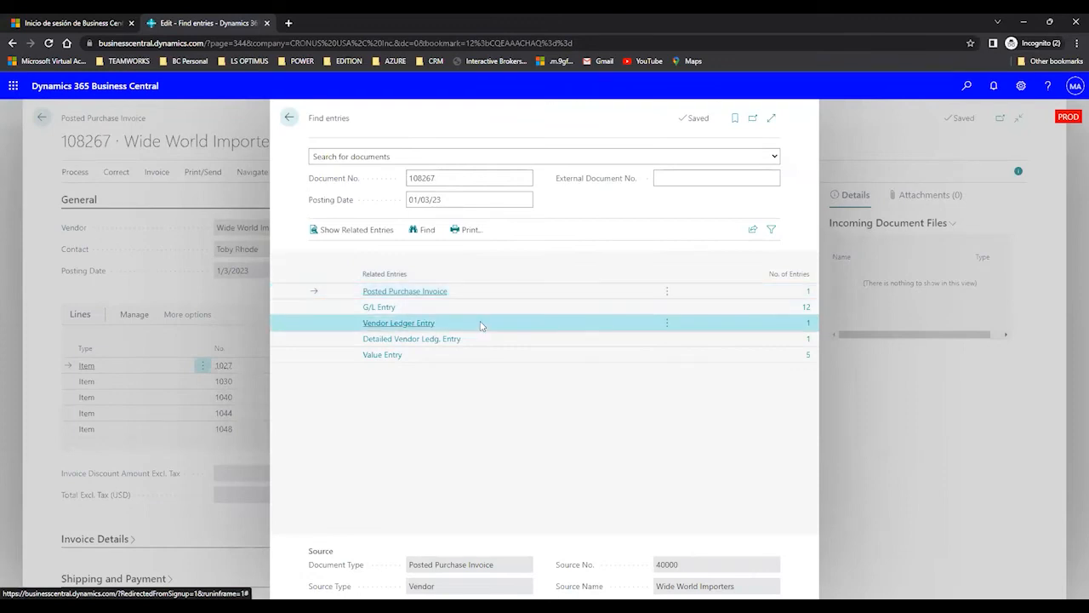
click(418, 357)
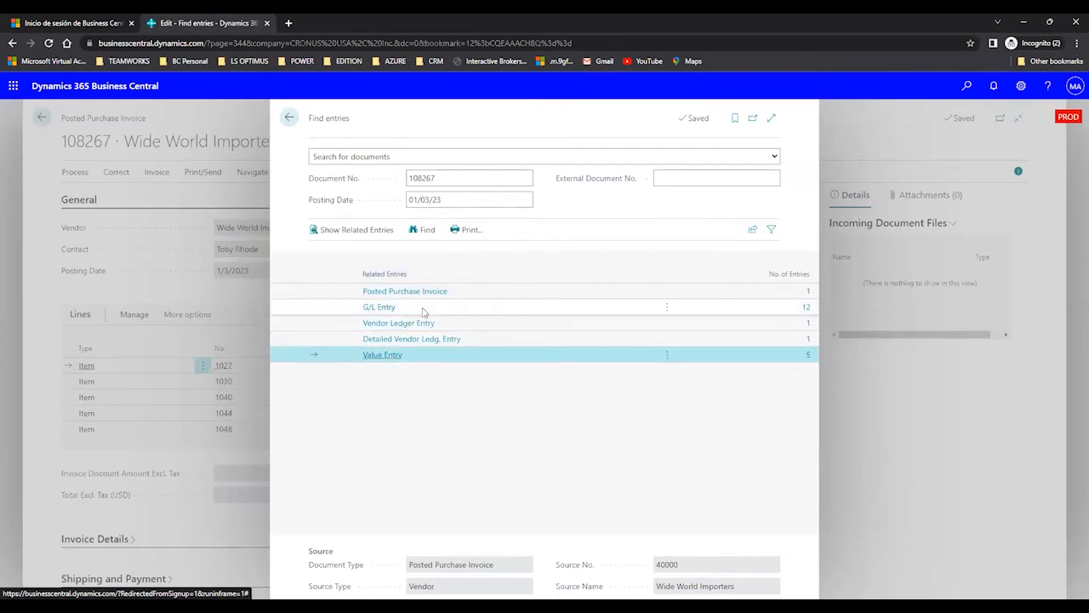
click(423, 310)
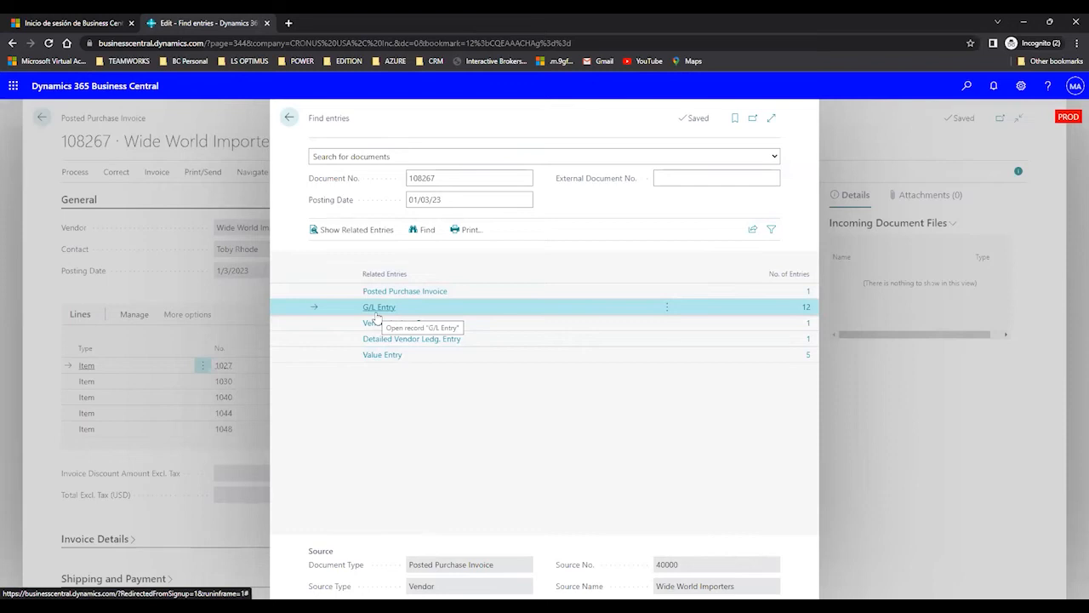
click(806, 308)
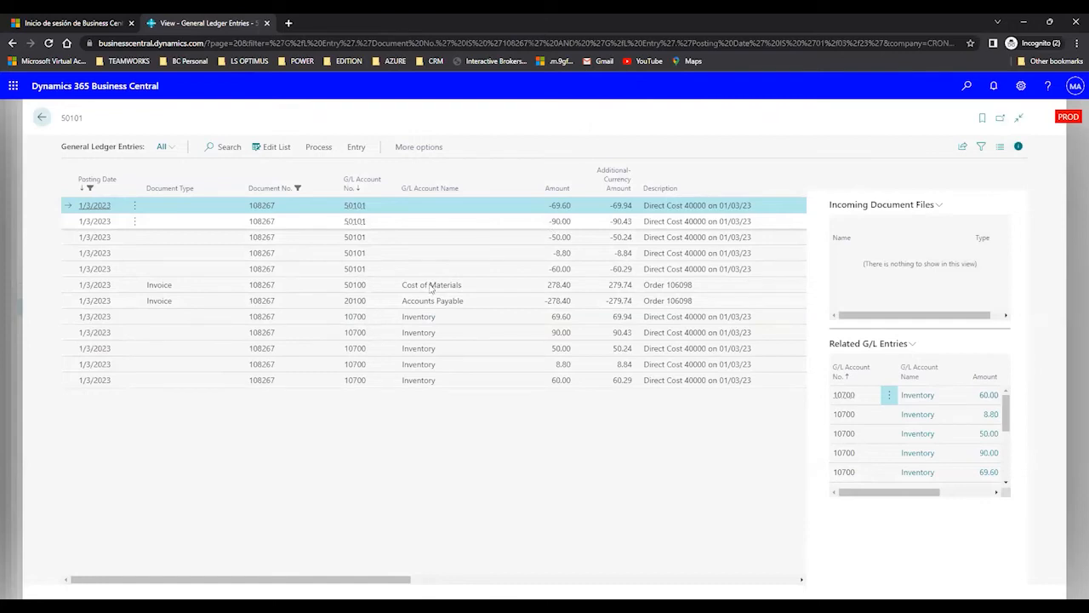
Examine the last Inventory ledger entry's Amount and the details of its G/L account 10700
click(540, 385)
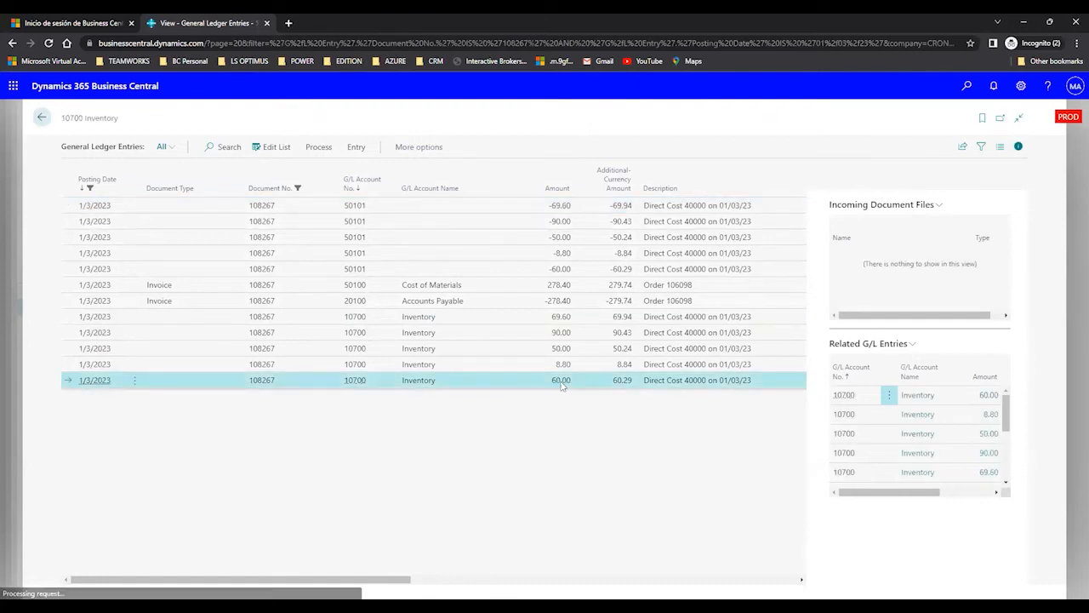
drag(553, 382, 572, 386)
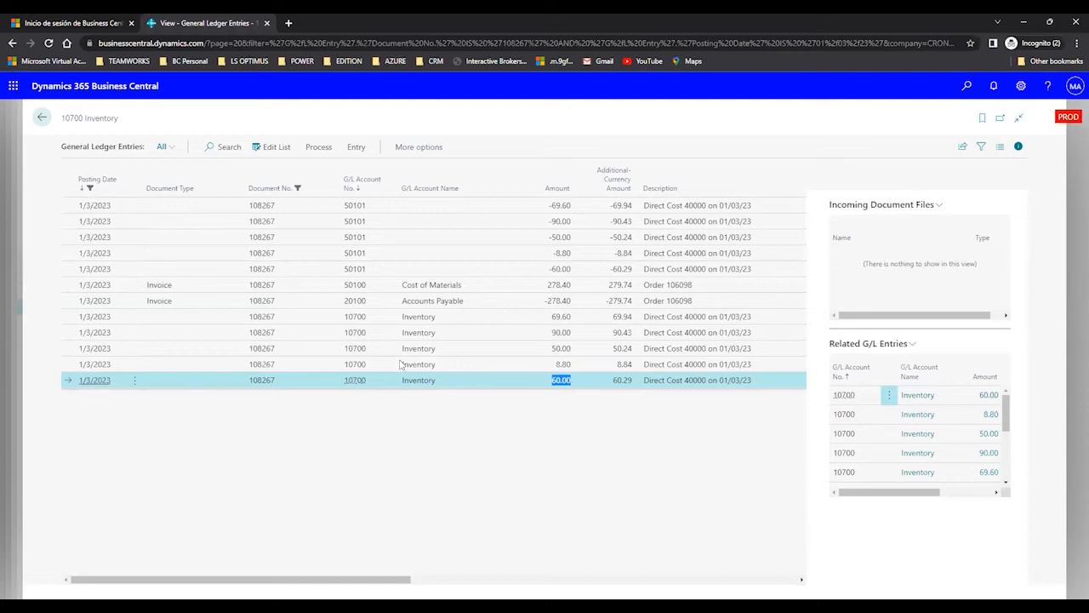
mouse_move(361, 384)
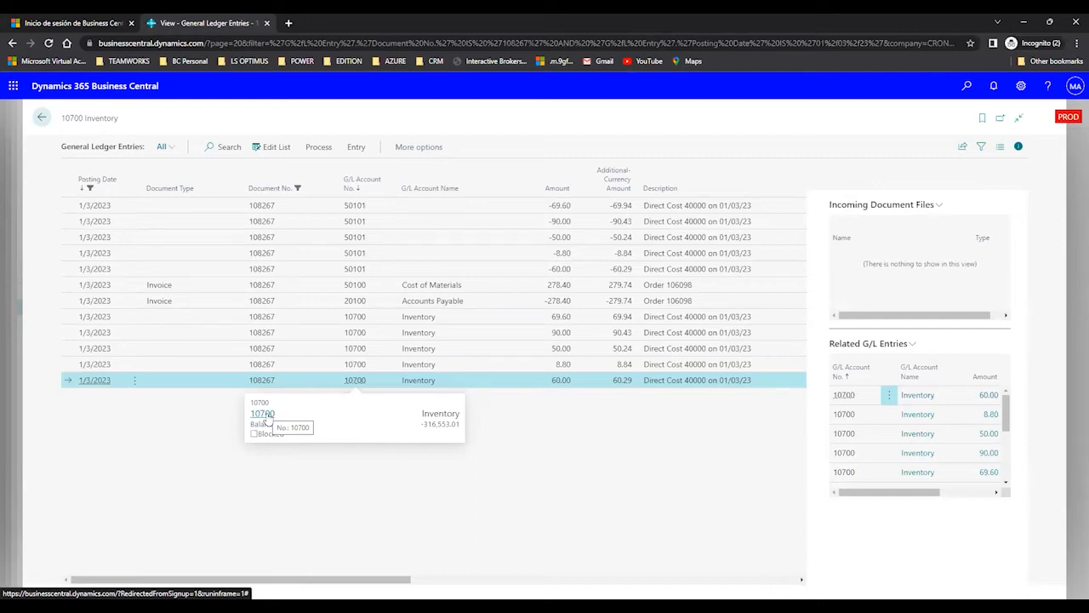
Highlight all the Inventory entries of account 10700 together, and compare them with the entries of account 50101
click(567, 323)
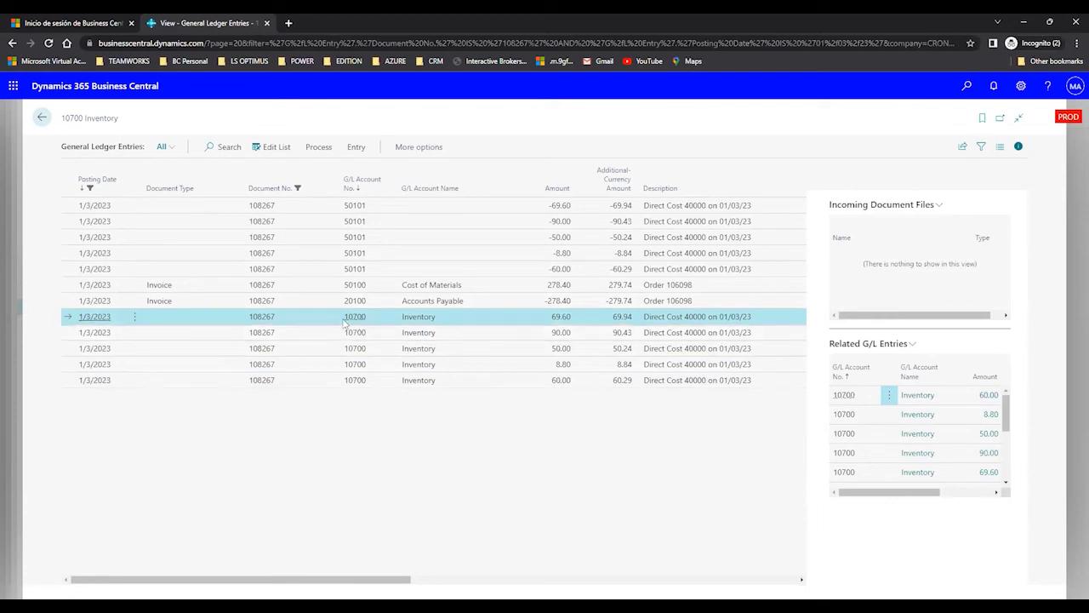
click(392, 189)
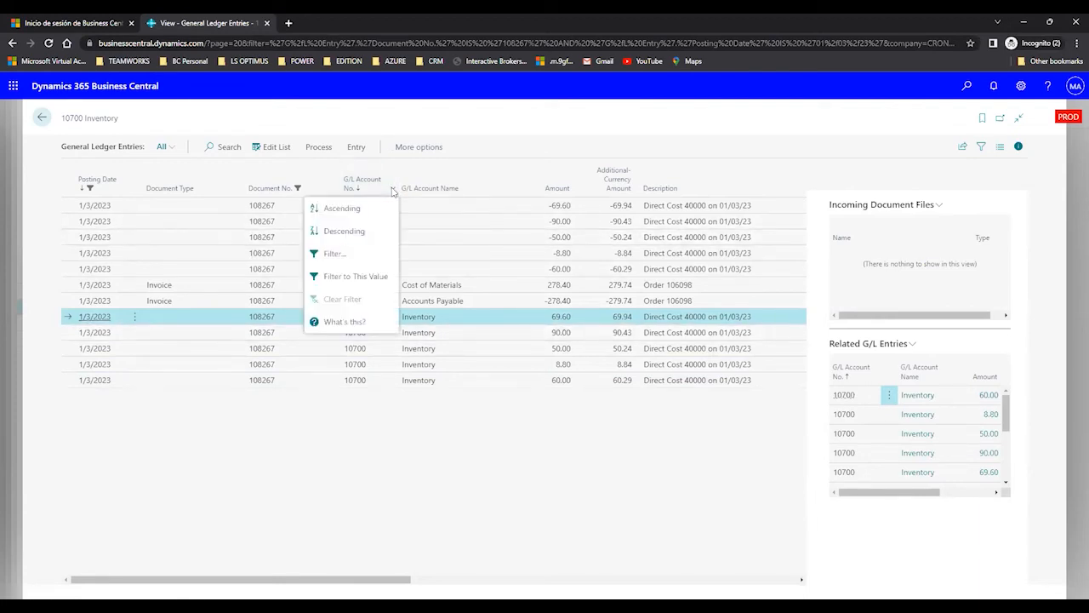
shift+click(178, 333)
shift+click(176, 350)
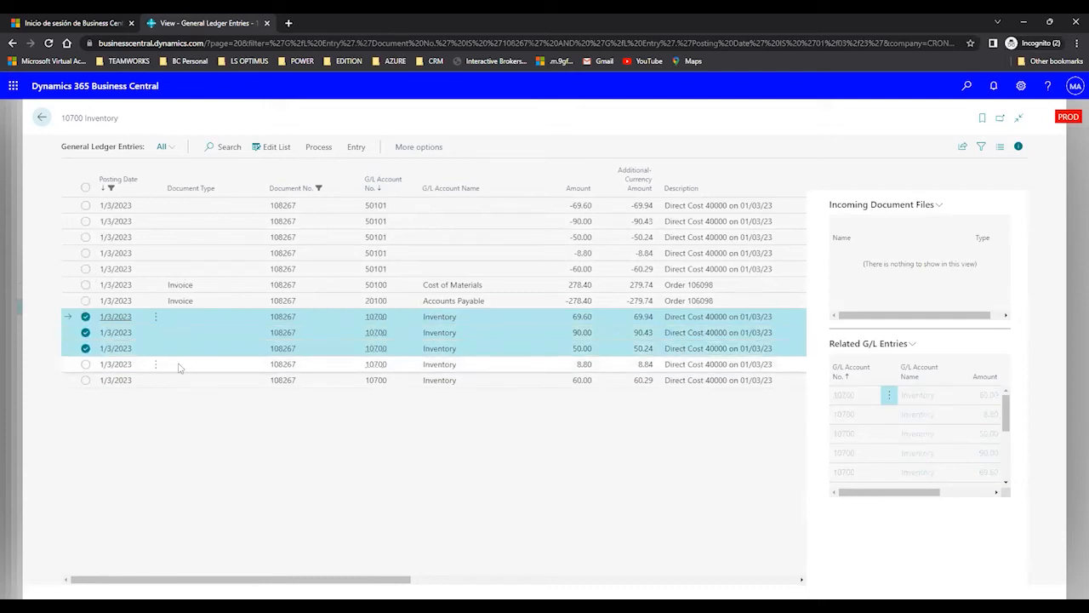
shift+click(181, 366)
shift+click(192, 382)
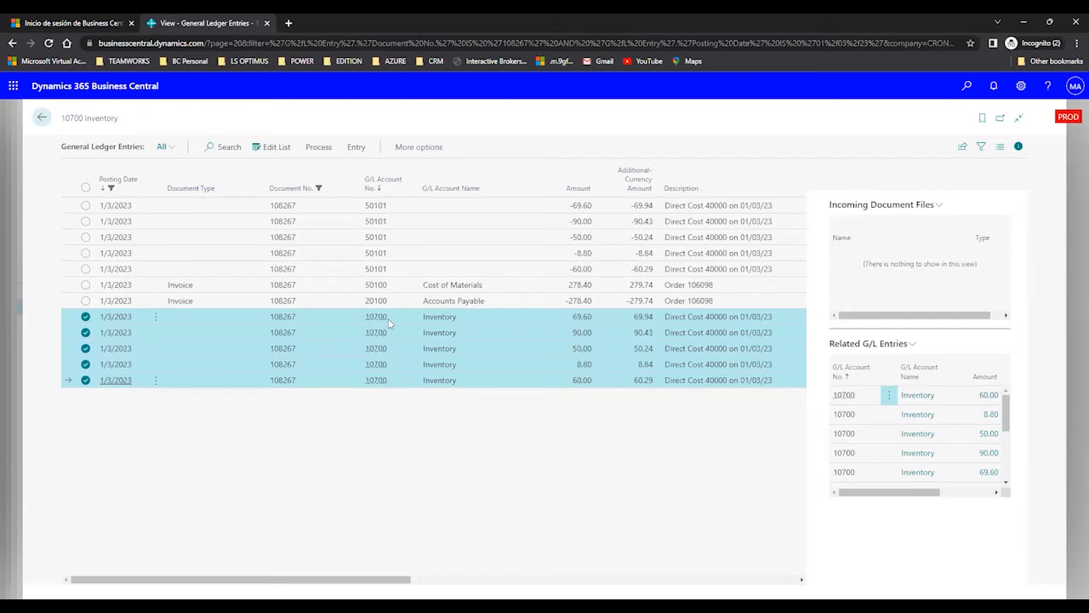
click(408, 269)
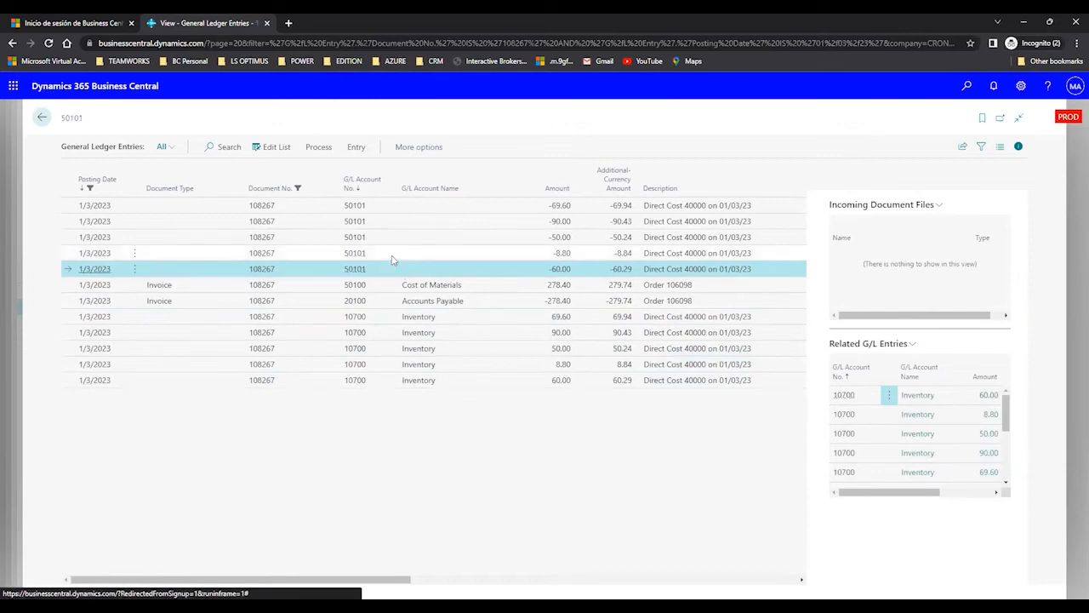
Highlight all the 50101 entries, view the details of that G/L account, and add the Cost of Materials entry to the highlighted rows
ctrl+click(392, 255)
drag(417, 221, 400, 208)
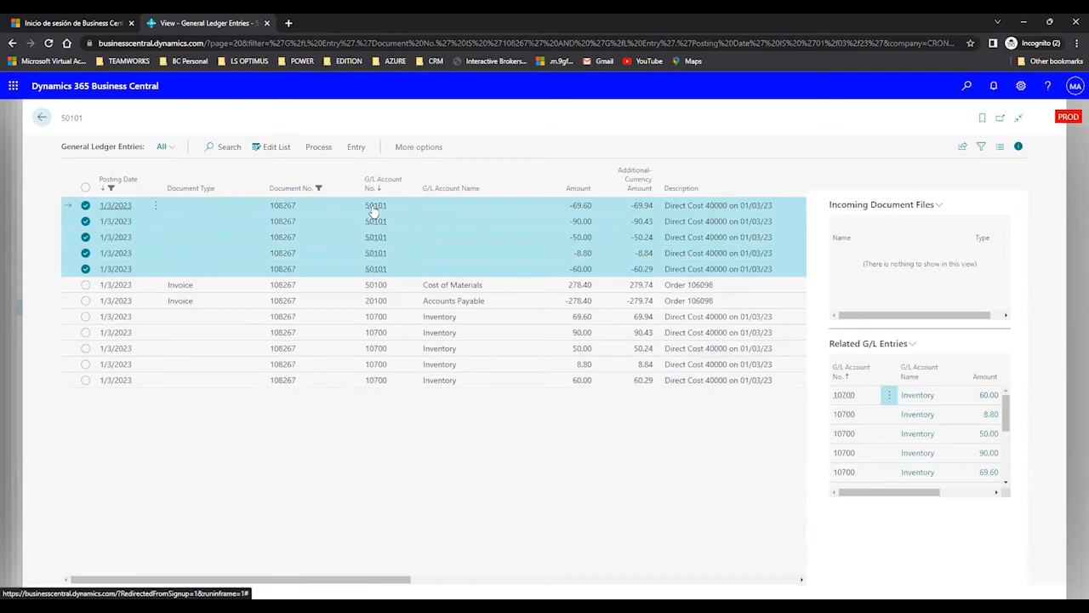
mouse_move(374, 209)
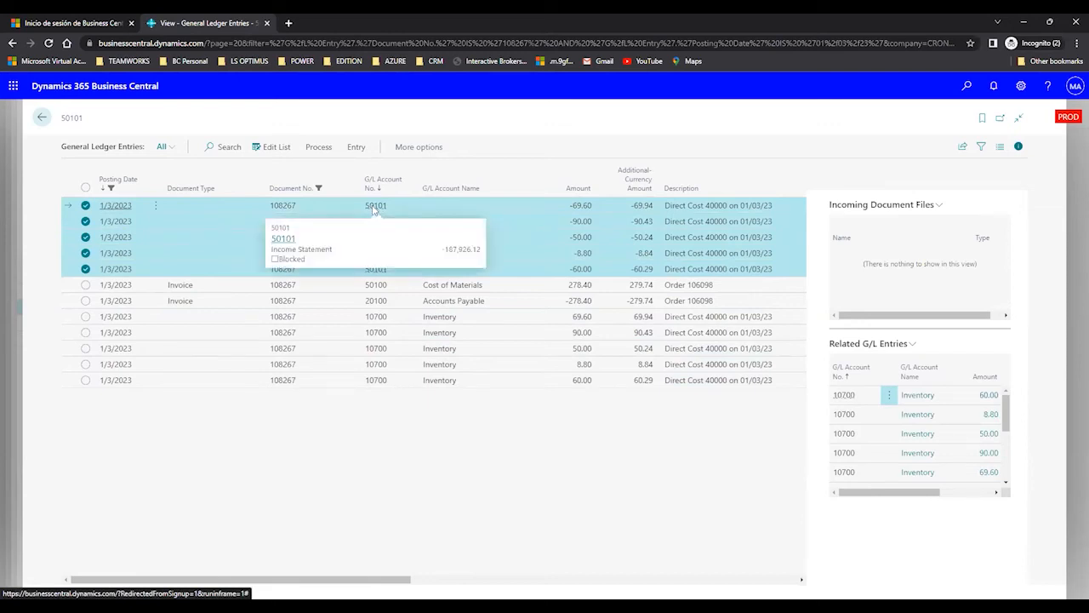
right_click(288, 242)
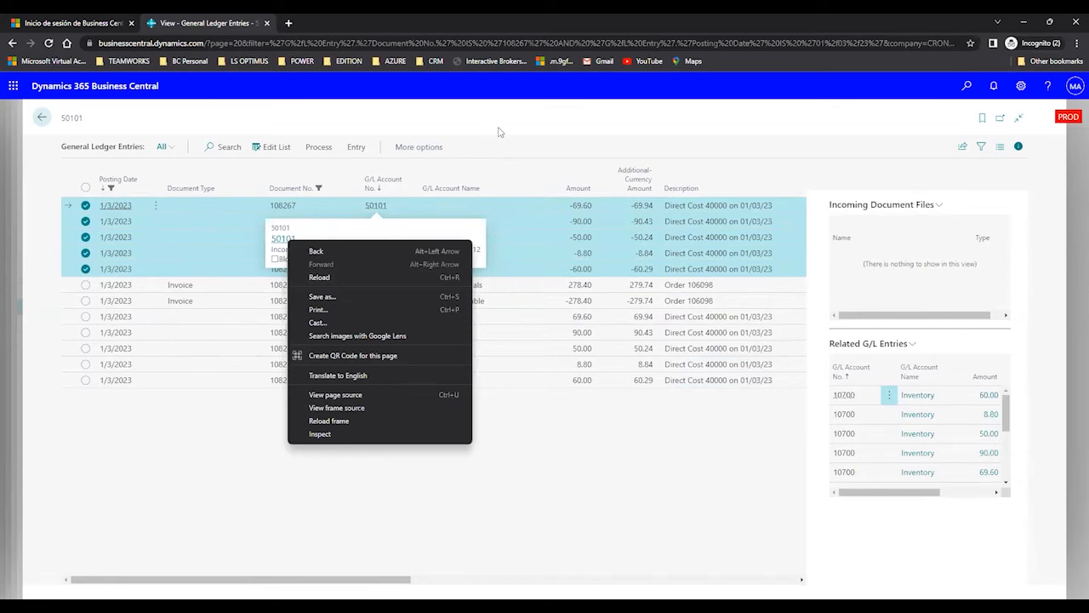
click(501, 132)
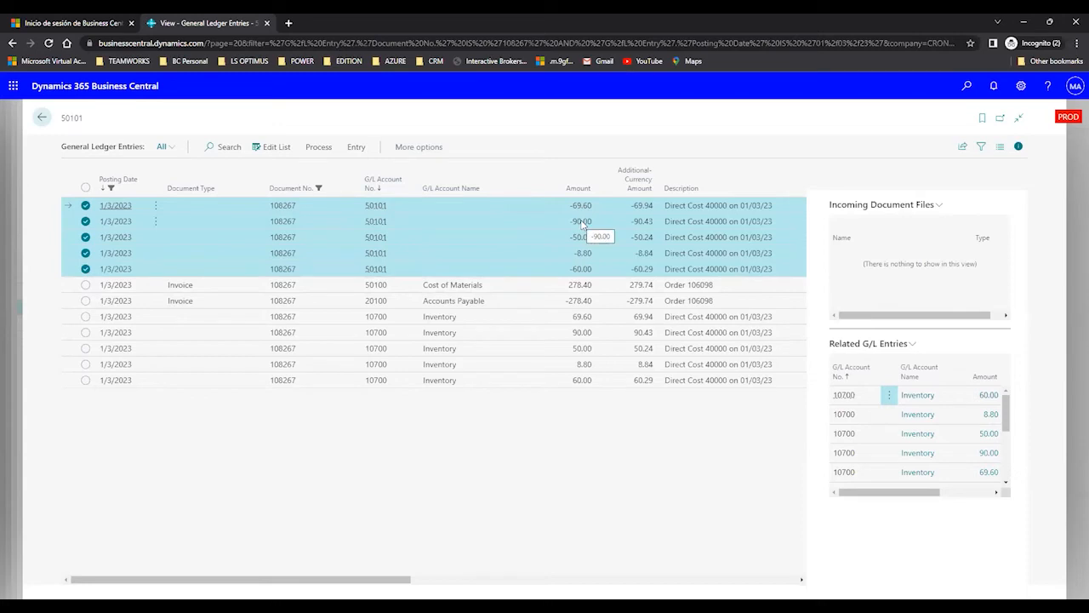
click(404, 288)
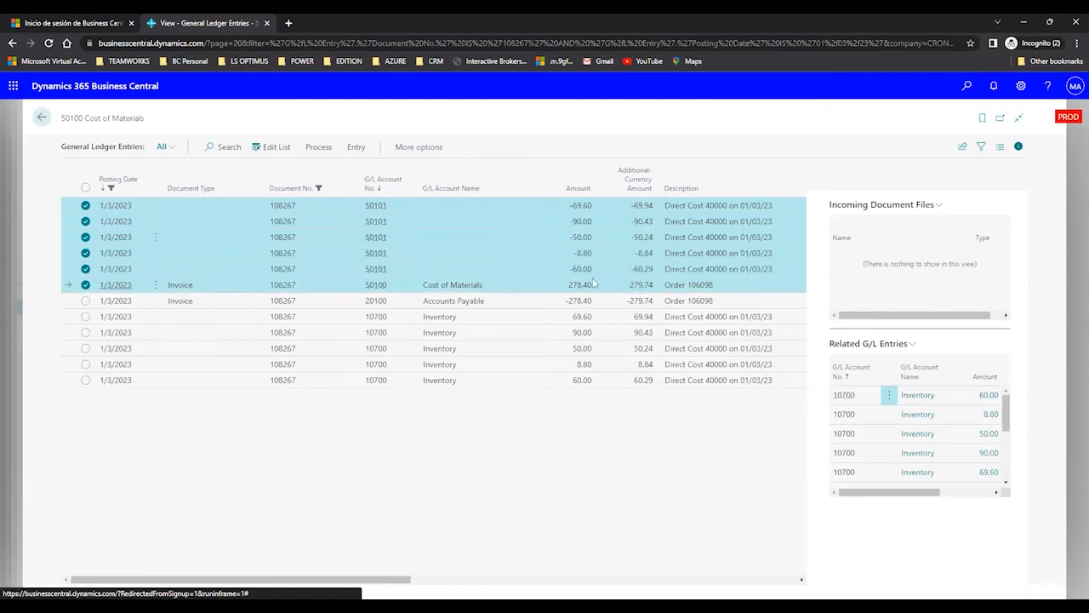
Highlight the Accounts Payable entry together with the five Inventory entries of account 10700
click(518, 306)
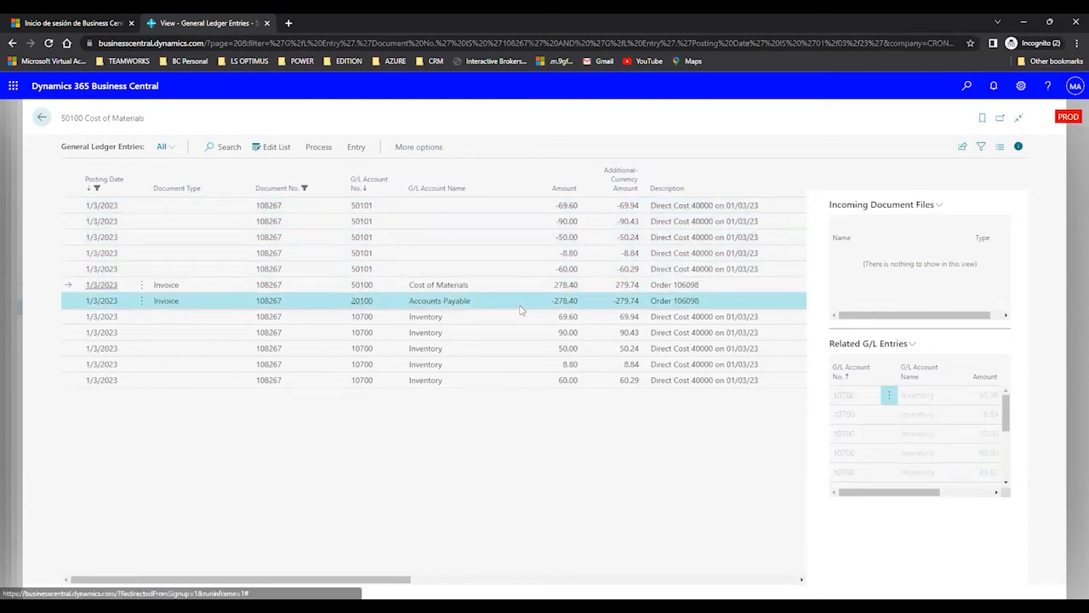
ctrl+click(500, 321)
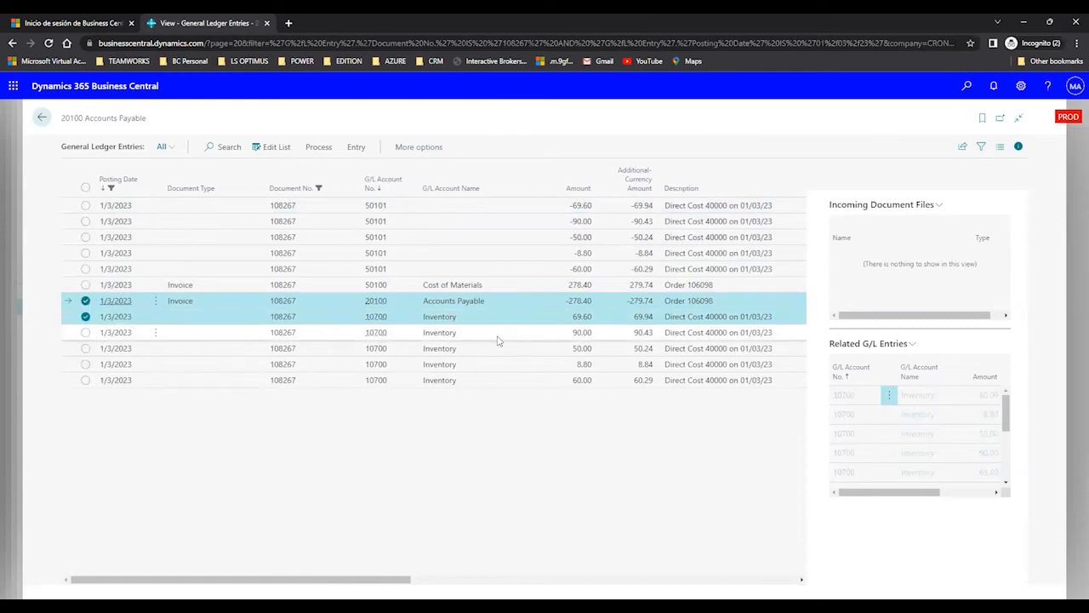
ctrl+click(499, 335)
ctrl+click(500, 348)
ctrl+click(497, 364)
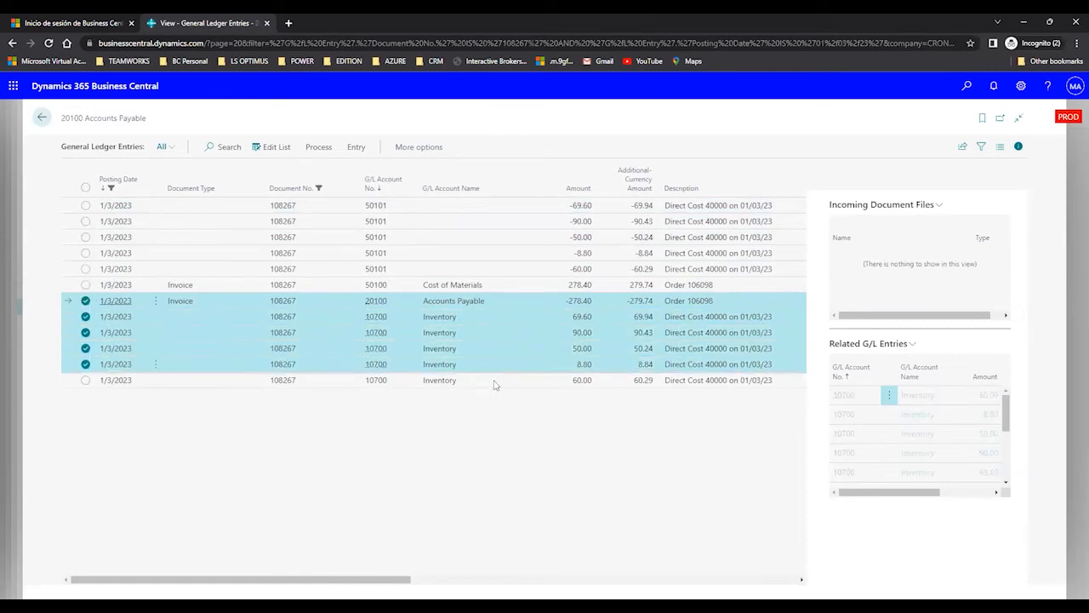
ctrl+click(497, 379)
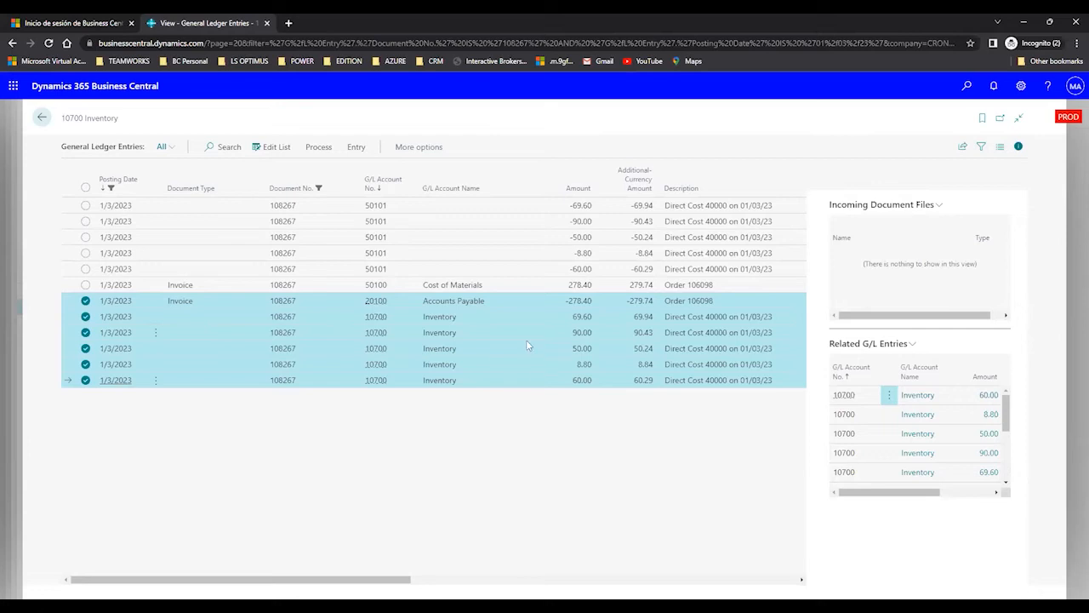
Highlight the five 50101 entries together with the Cost of Materials entry of account 50100 to compare their amounts
click(405, 207)
shift+click(403, 224)
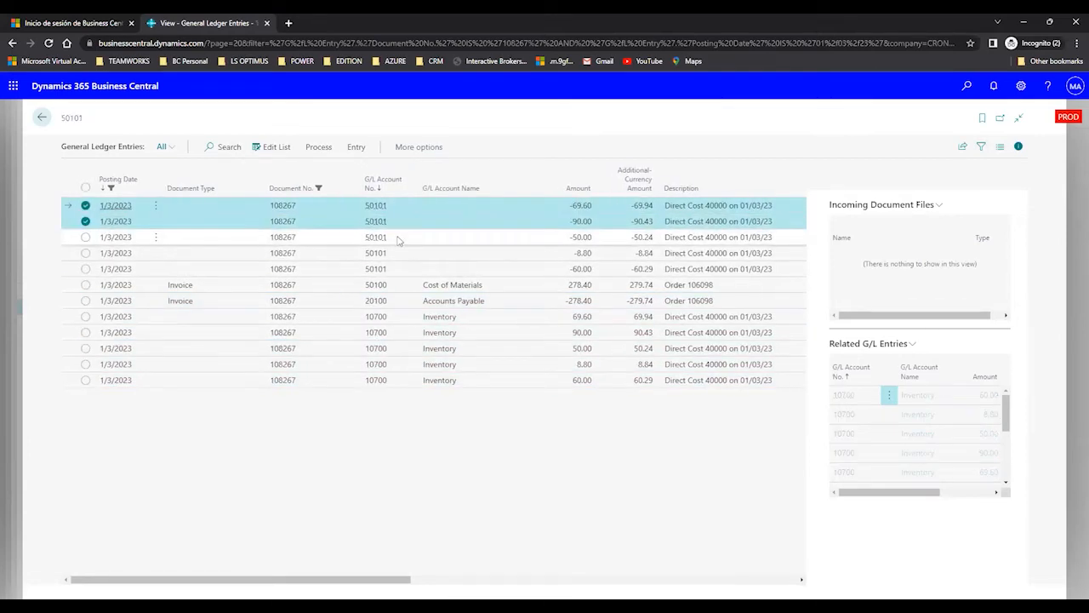
shift+click(401, 240)
shift+click(400, 255)
shift+click(407, 271)
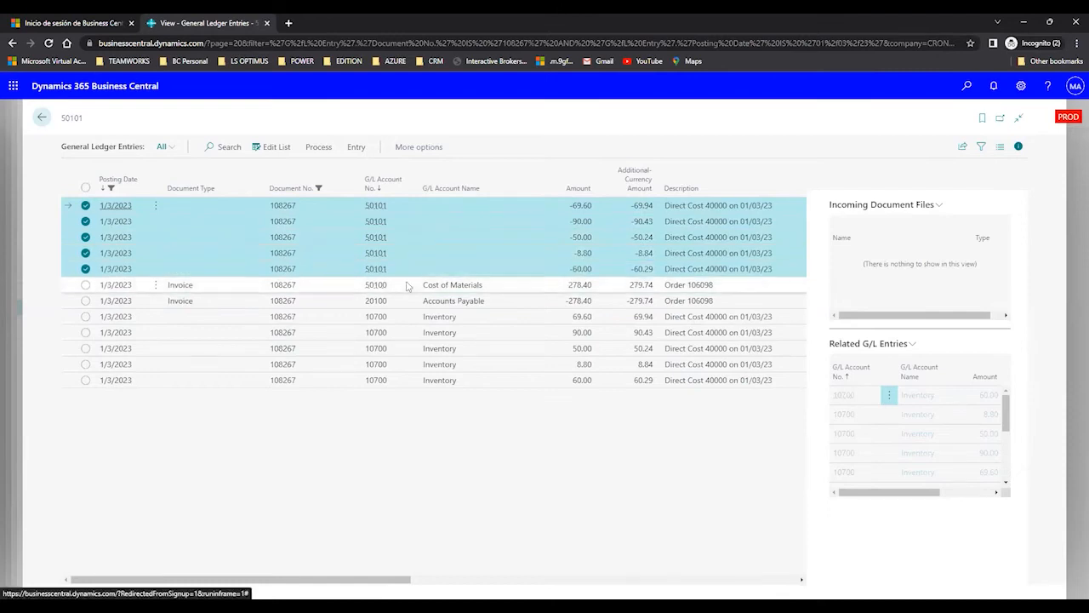
shift+click(409, 287)
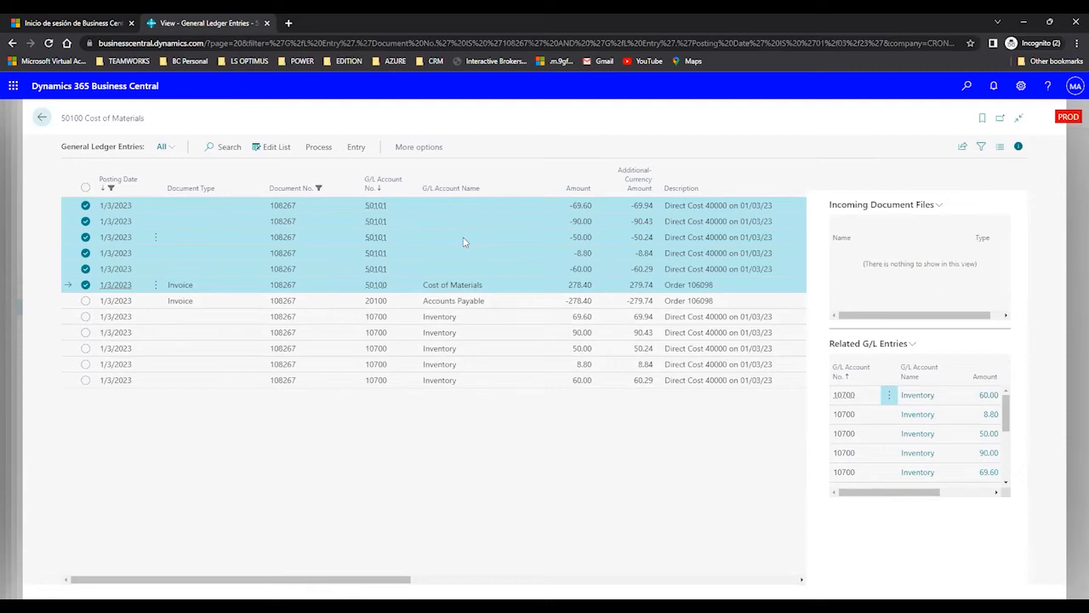
Highlight the 20100 Accounts Payable entry and all the 10700 Inventory entries again, and examine how they balance
click(503, 304)
shift+click(478, 317)
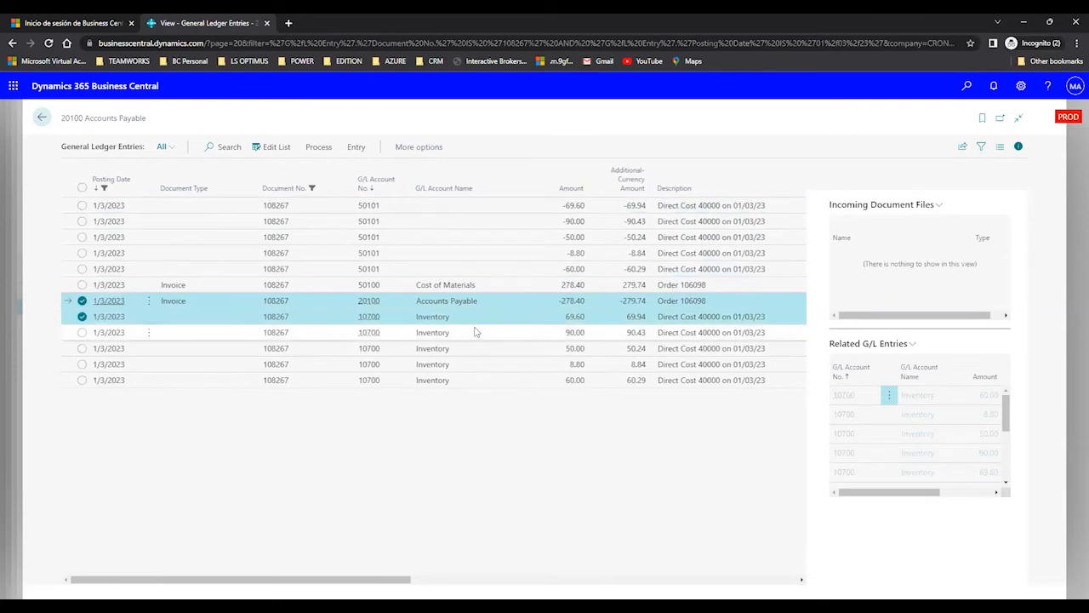
shift+click(476, 334)
shift+click(477, 349)
shift+click(478, 366)
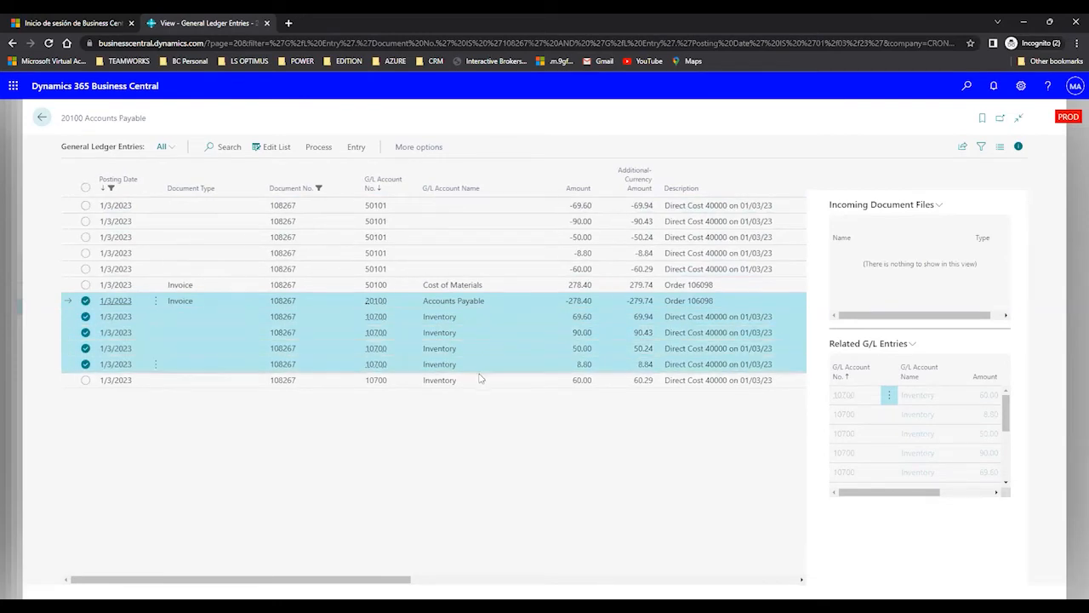
shift+click(479, 382)
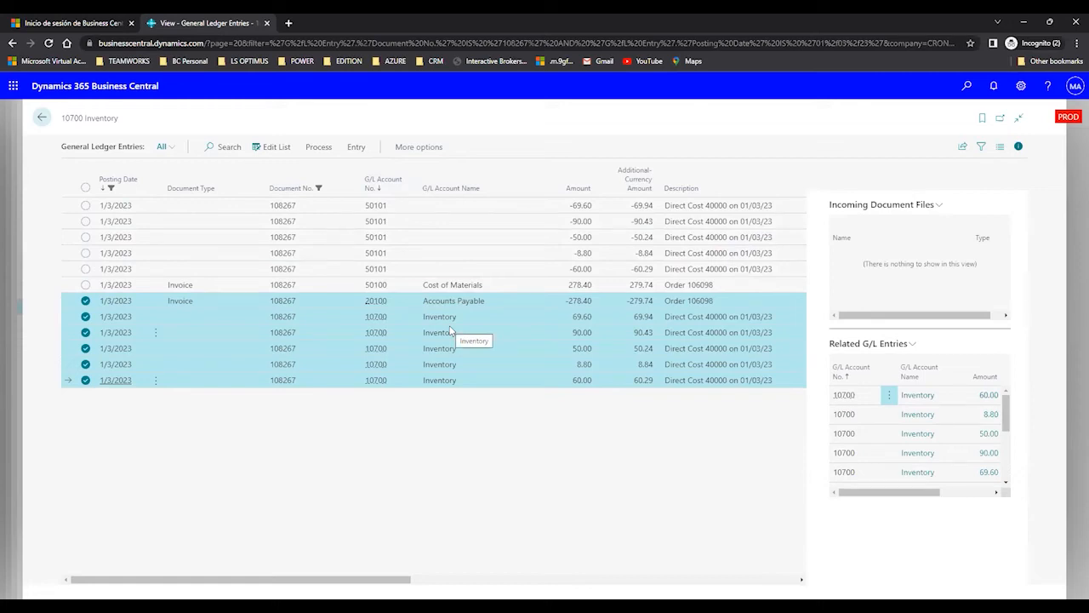
Return to the Pineapple item card and open the average cost calculation overview behind its Unit Cost in an enlarged view
click(41, 117)
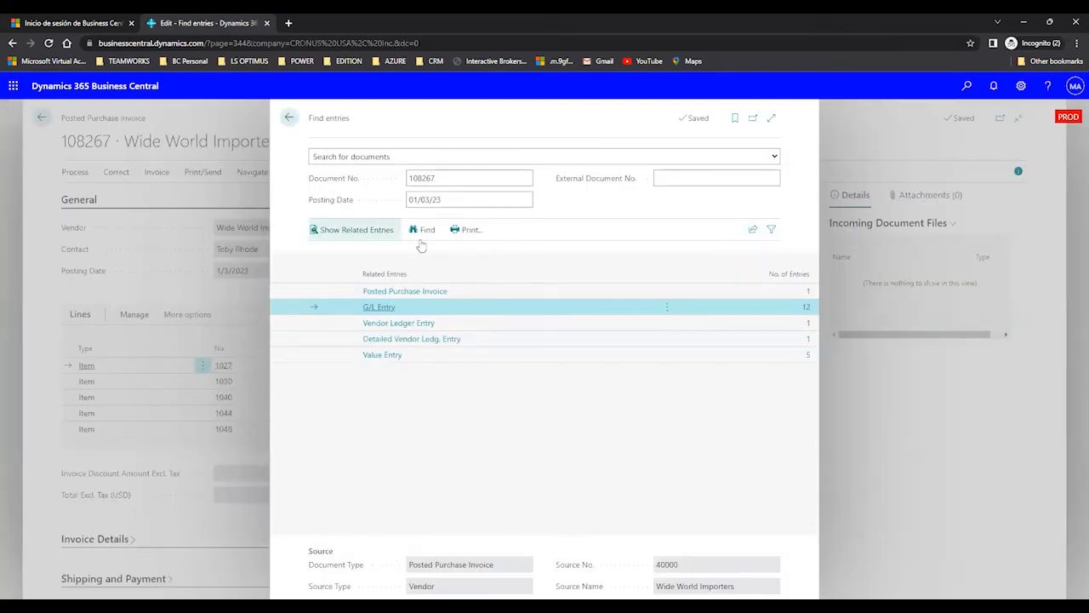
click(289, 118)
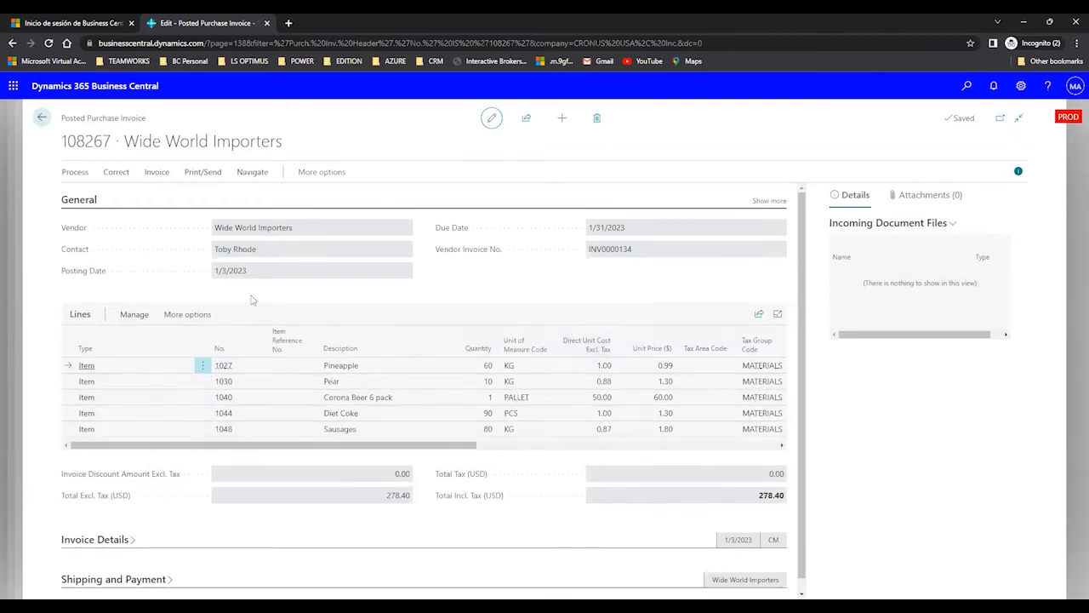
click(42, 120)
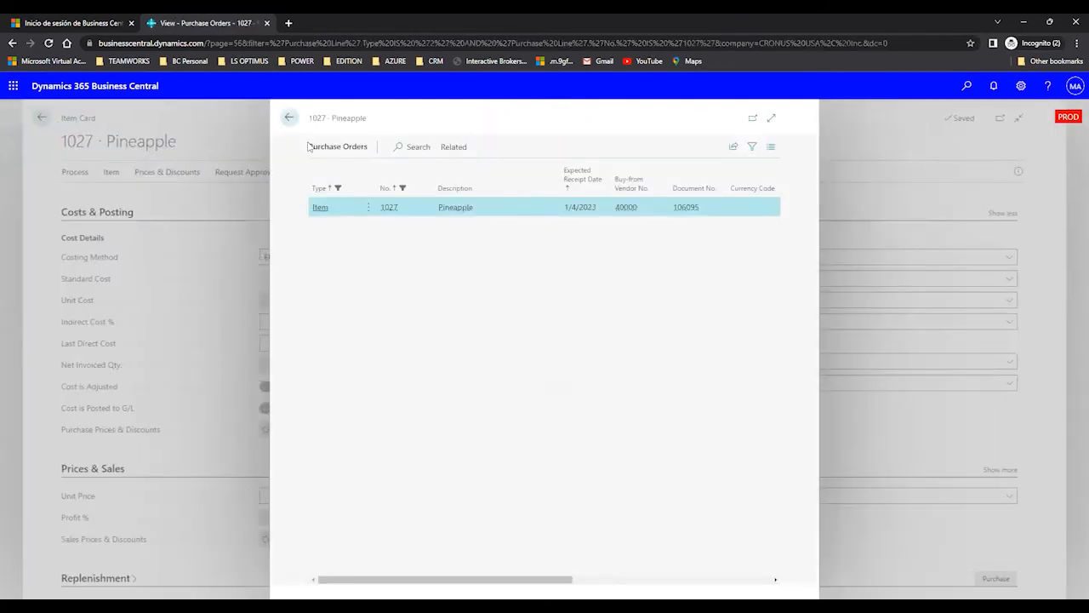
click(289, 118)
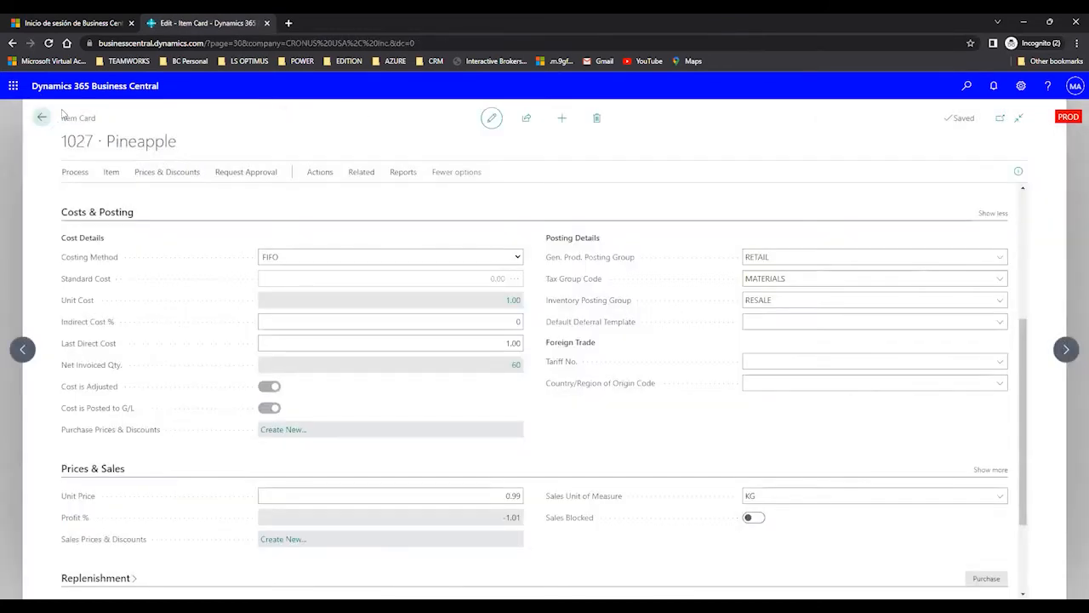
click(514, 302)
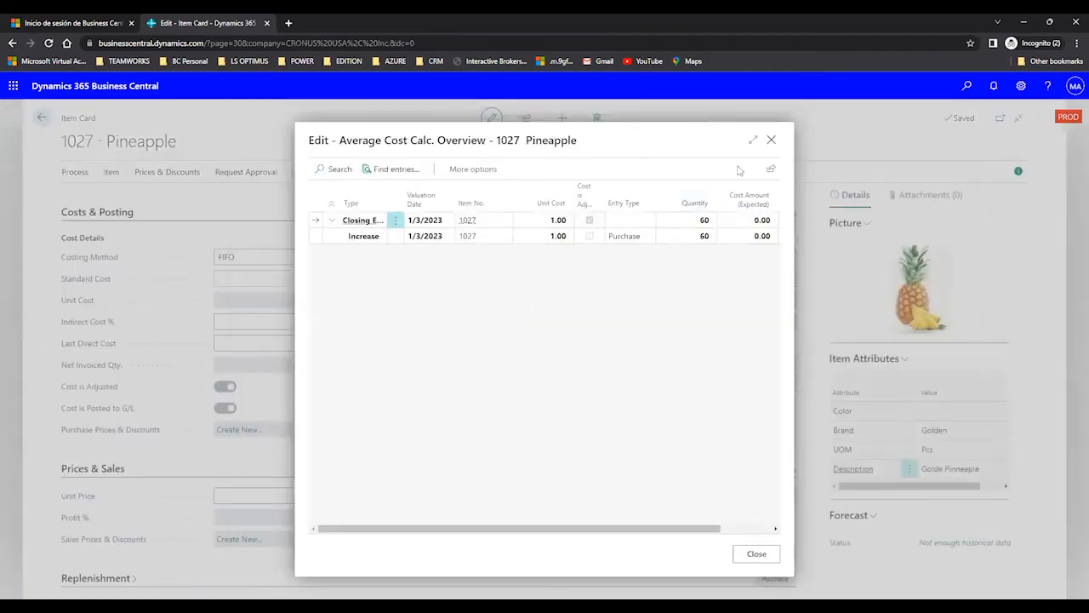
click(752, 141)
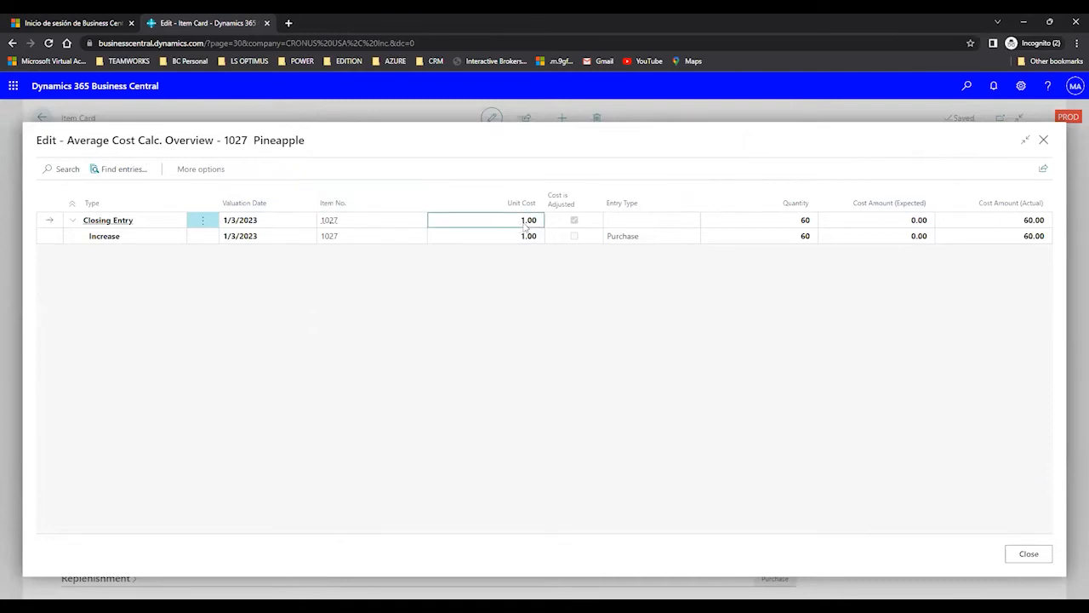
Examine the Increase line's Entry Type, Unit Cost, Quantity and expected and actual cost amounts, and close the overview
click(234, 239)
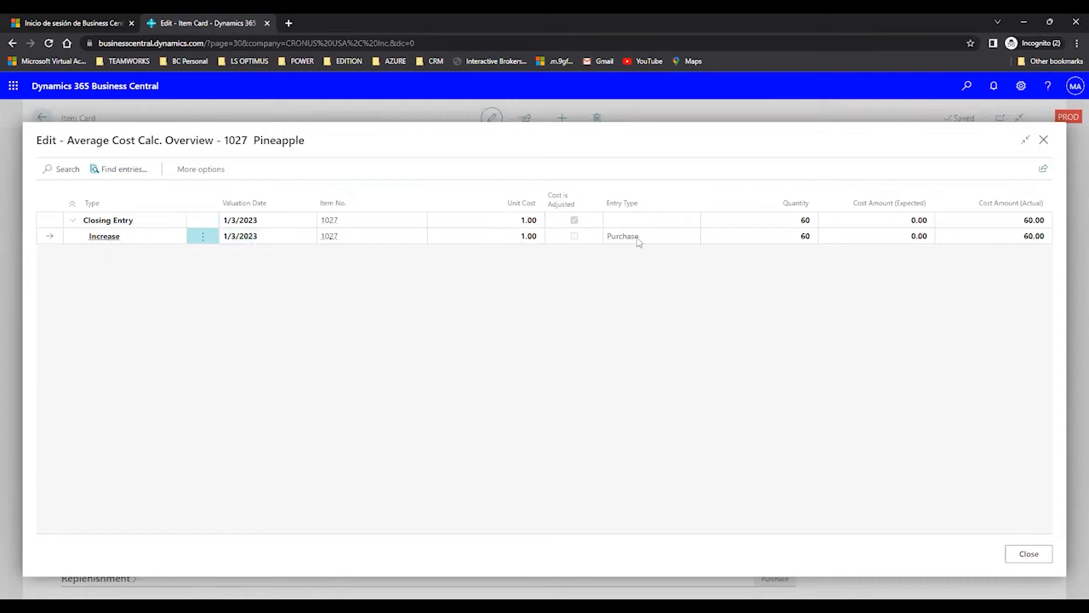
drag(641, 238, 607, 239)
click(607, 239)
click(527, 237)
click(812, 238)
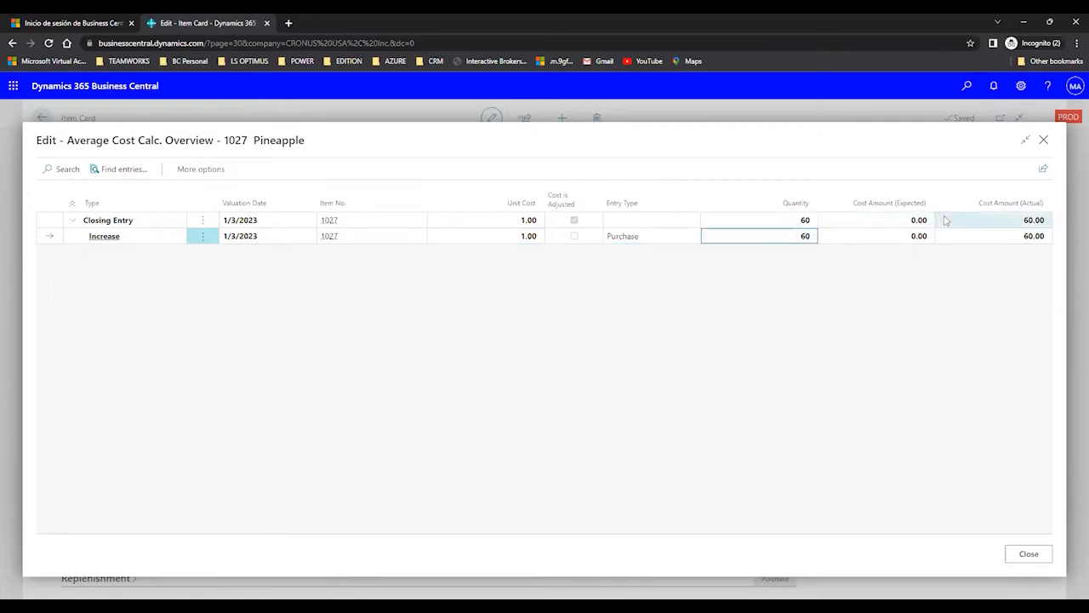
drag(910, 223, 933, 240)
click(1012, 245)
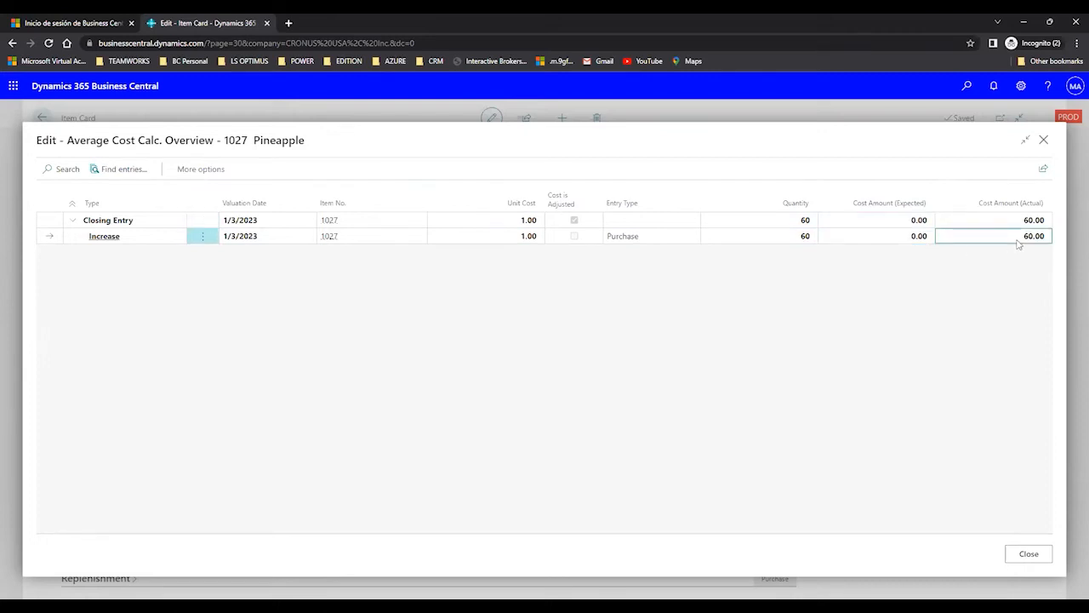
mouse_move(1024, 241)
mouse_down()
mouse_move(1050, 243)
mouse_move(1040, 242)
mouse_up()
click(1044, 139)
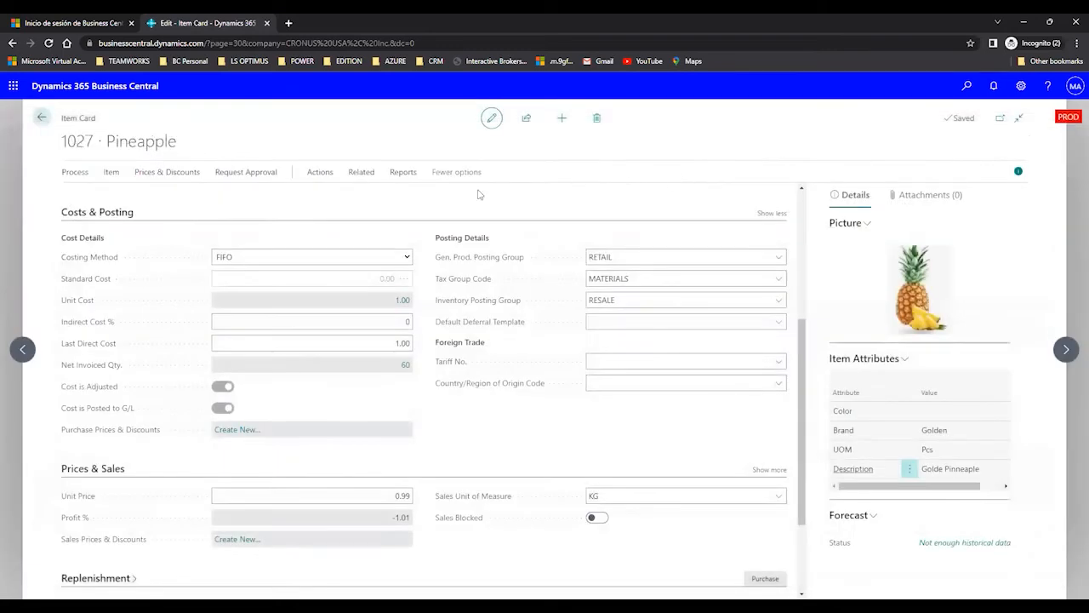
Find the Purchase Invoices list by searching for "purchase invoice" and create a new invoice for the vendor Fabrikam, Inc
click(968, 87)
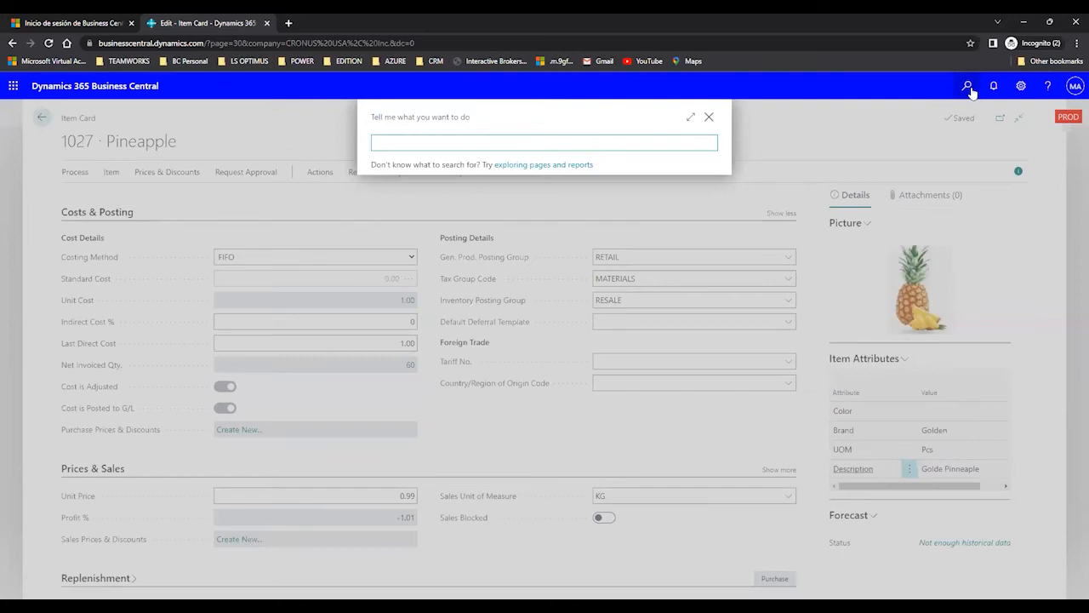
text(purchase invoice)
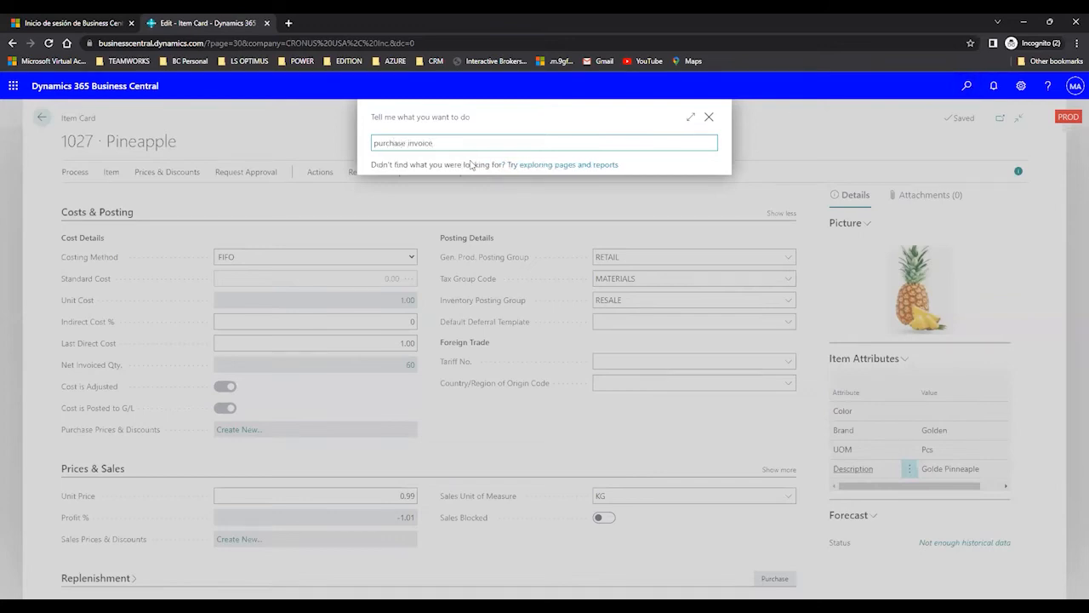
click(417, 282)
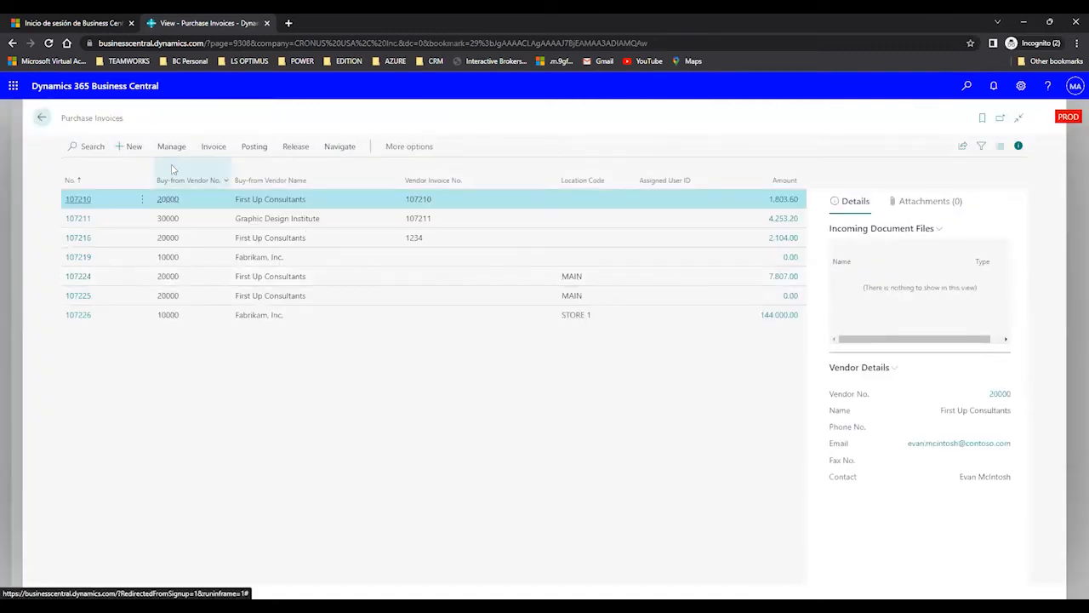
click(132, 146)
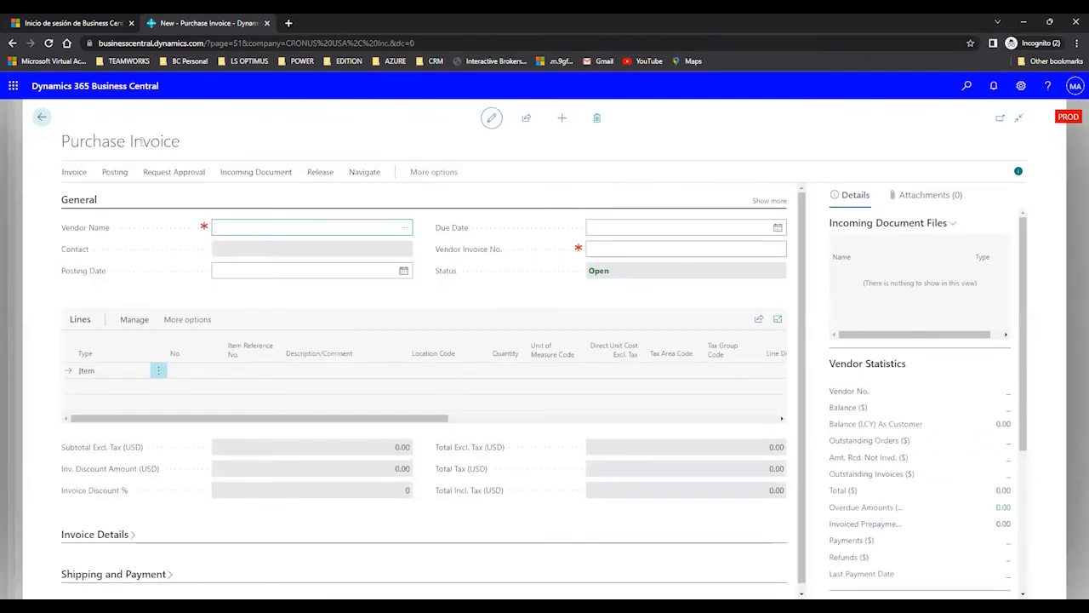
click(402, 235)
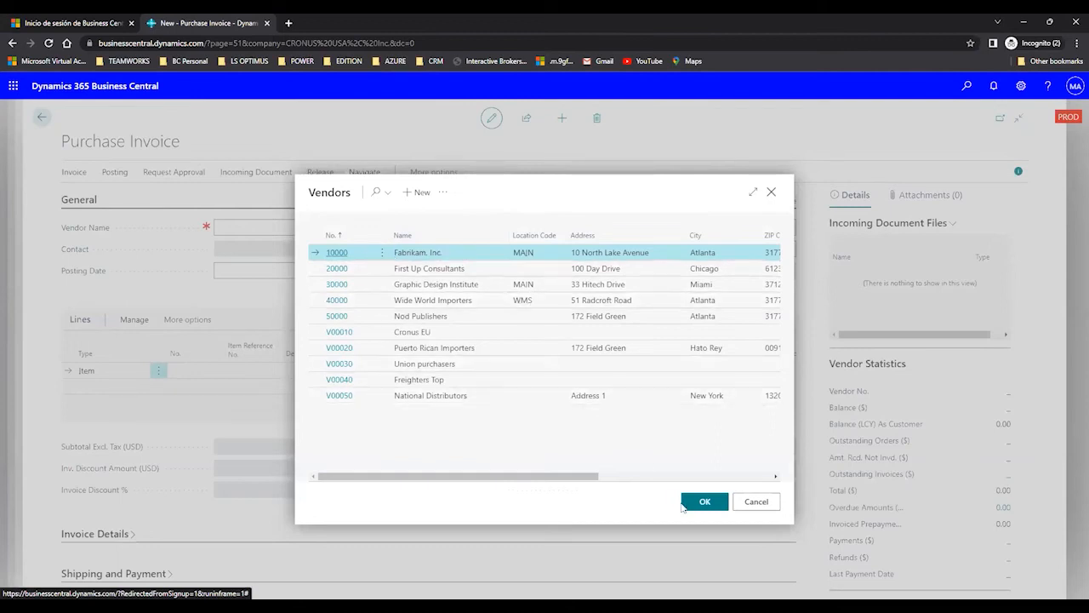
click(704, 503)
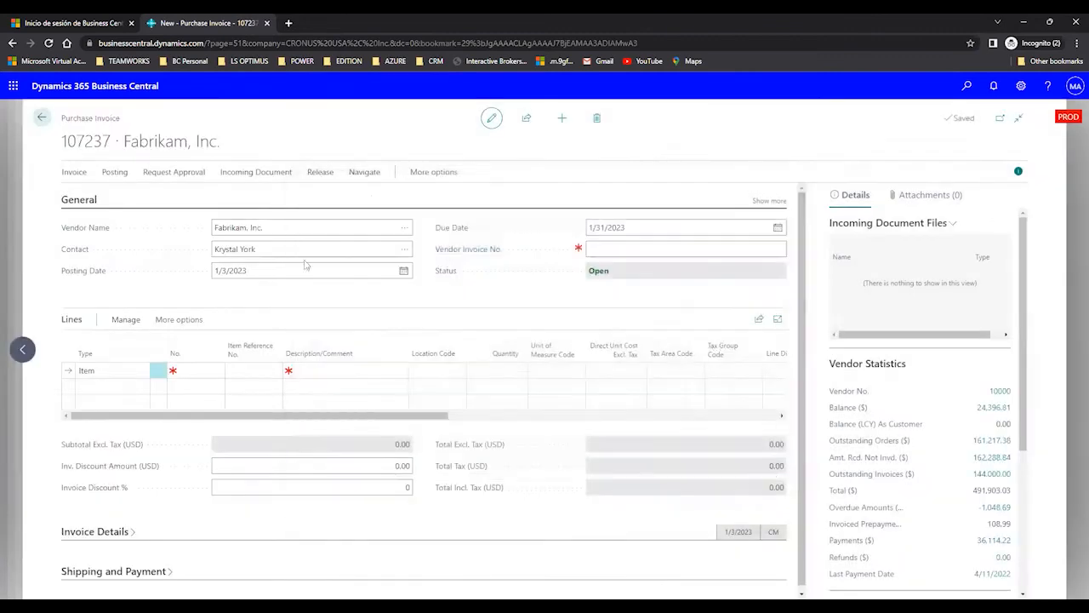
click(297, 225)
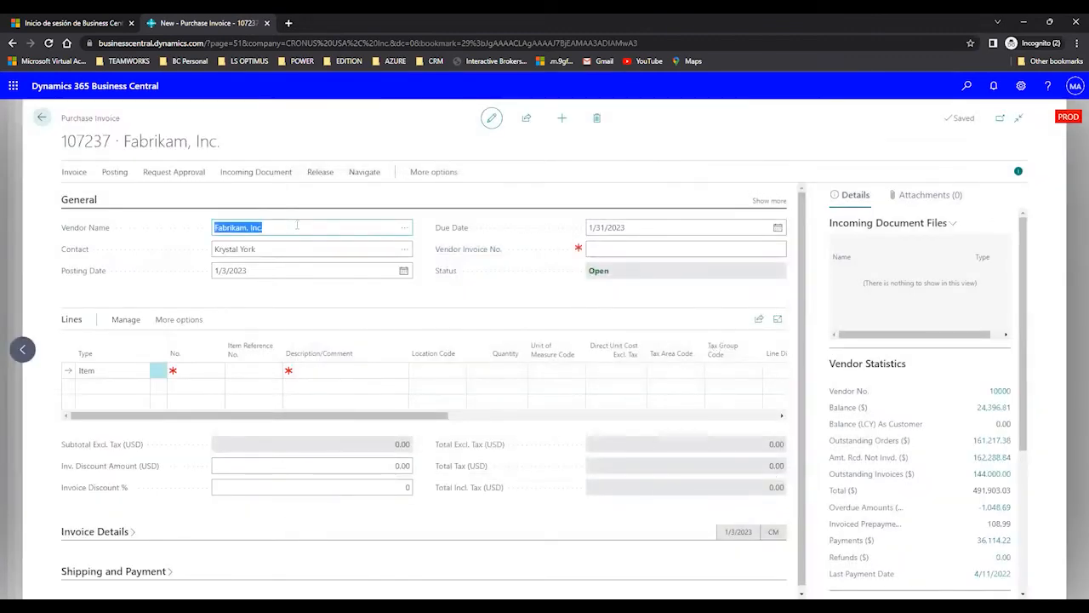
Set the first invoice line's type to Charge (Item) and bring up the available item charges for its number
click(110, 371)
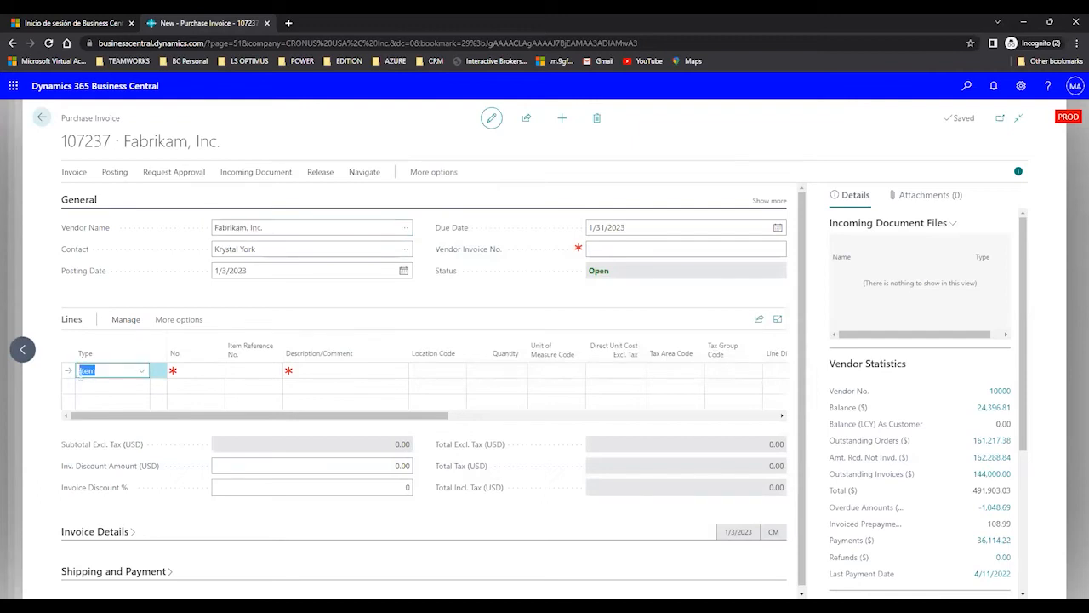
click(143, 374)
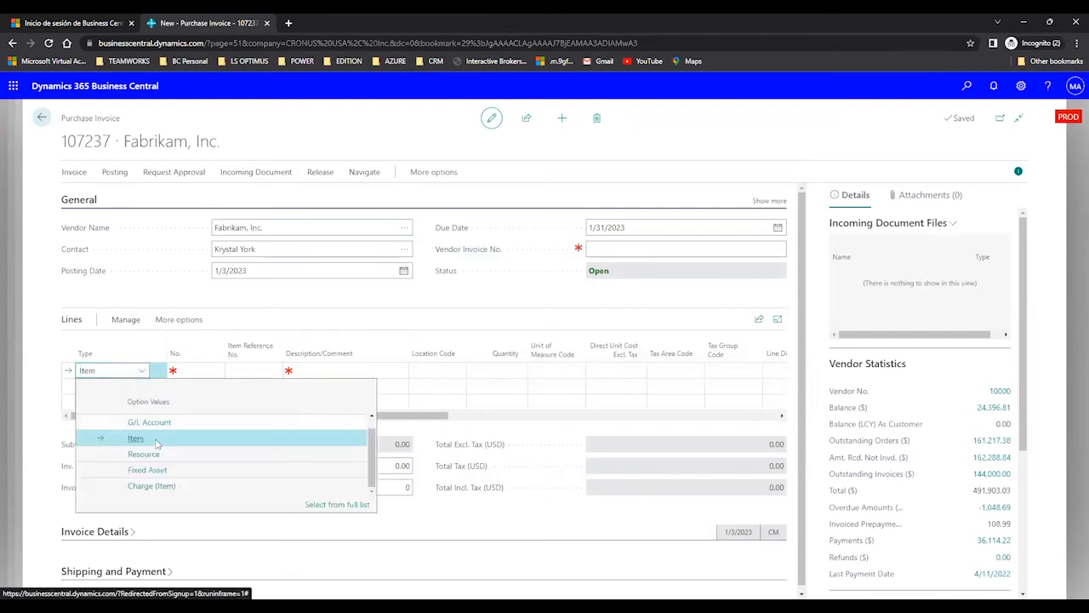
click(149, 486)
click(182, 369)
click(218, 372)
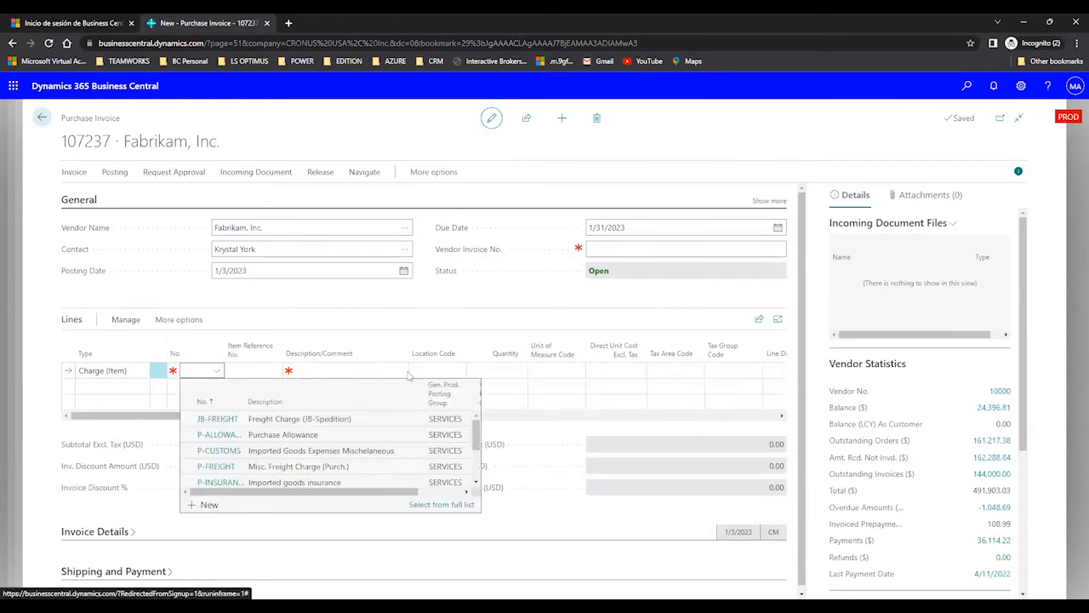
Choose the JB-FREIGHT freight charge from the full item charge list for the invoice's Charge (Item) line
click(442, 504)
click(462, 269)
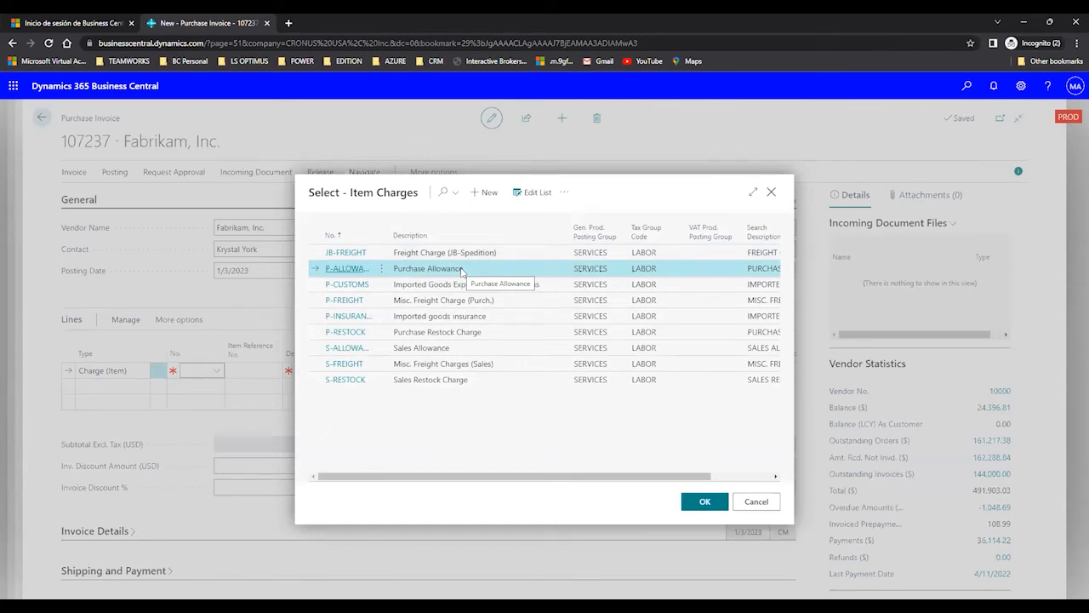
click(460, 253)
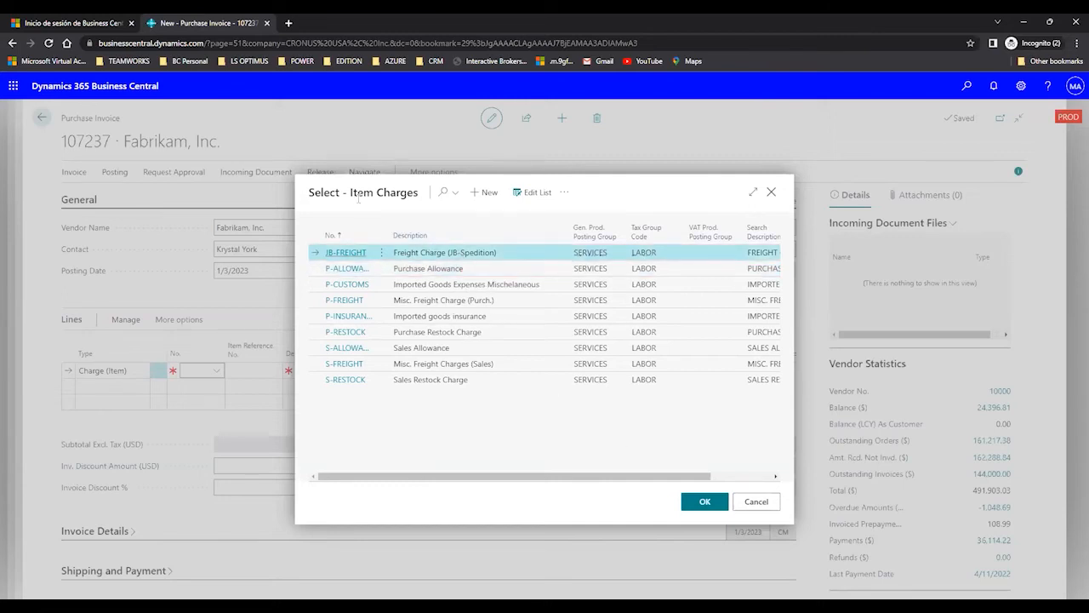
drag(348, 197, 428, 207)
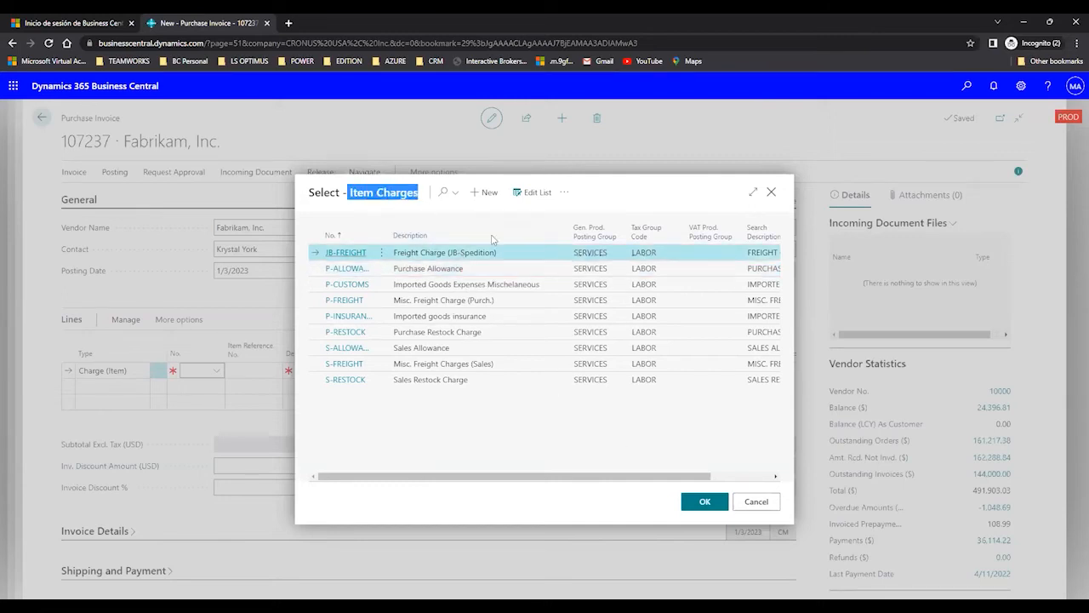
click(702, 503)
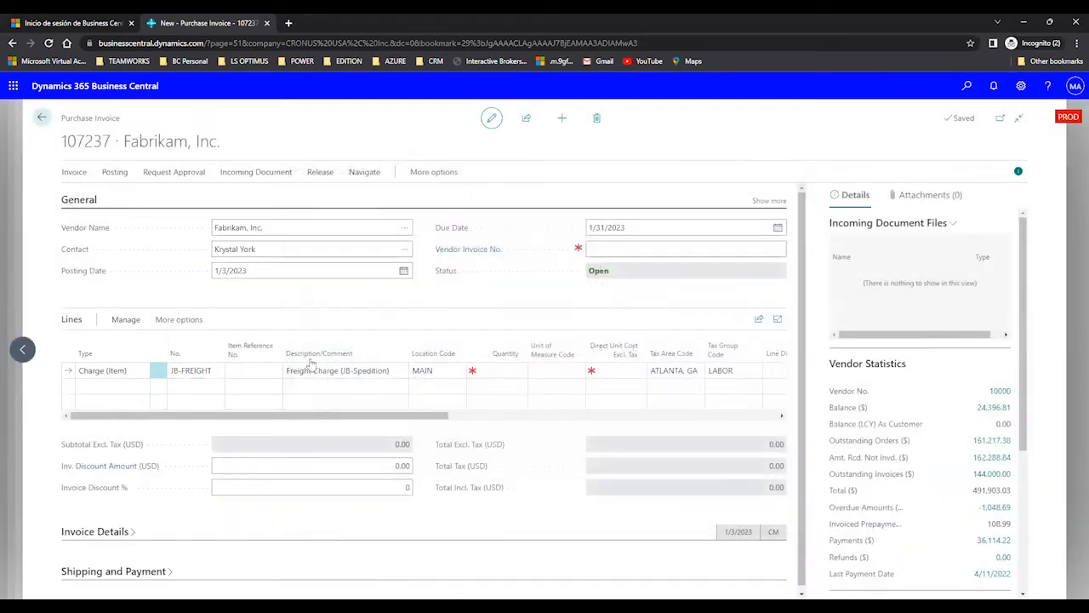
Set the freight charge line's quantity to 1 and direct unit cost to 100, and check the tax totals
drag(293, 417, 319, 417)
click(492, 370)
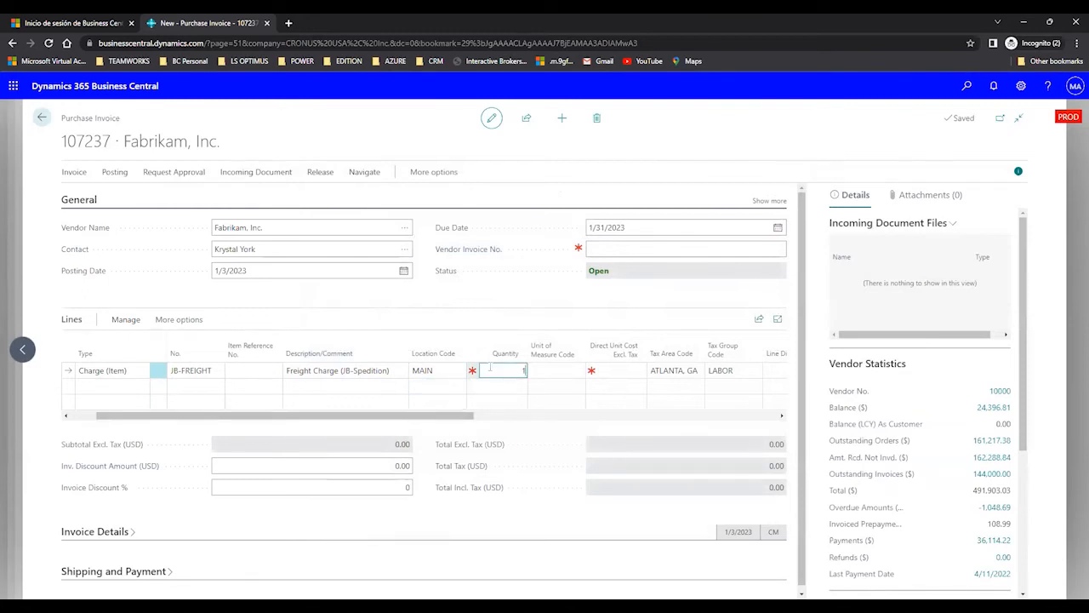
text(1)
key(Tab)
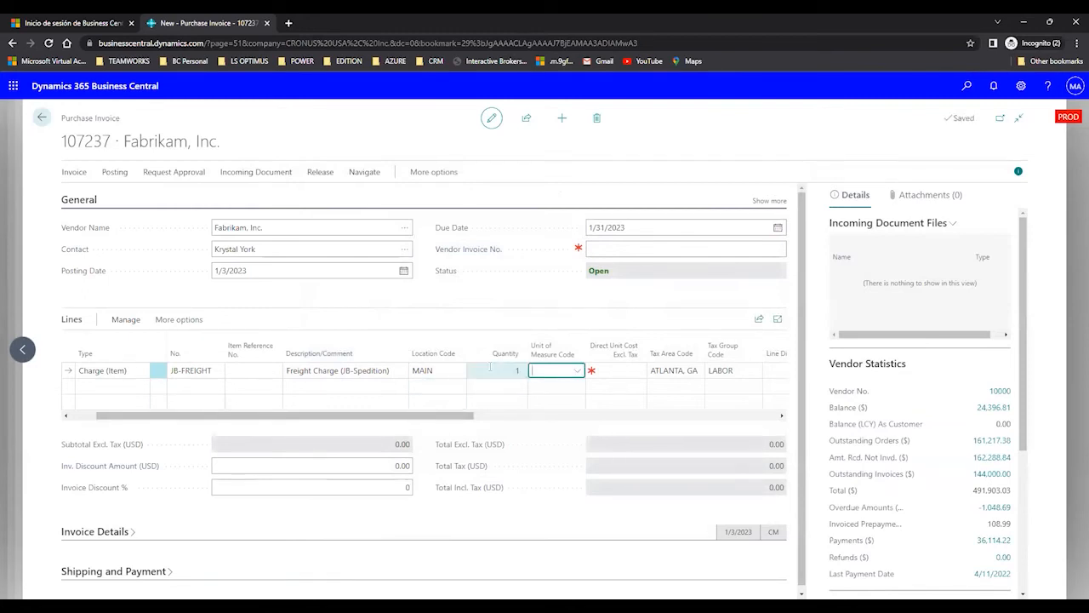
key(Tab)
text(100)
key(Tab)
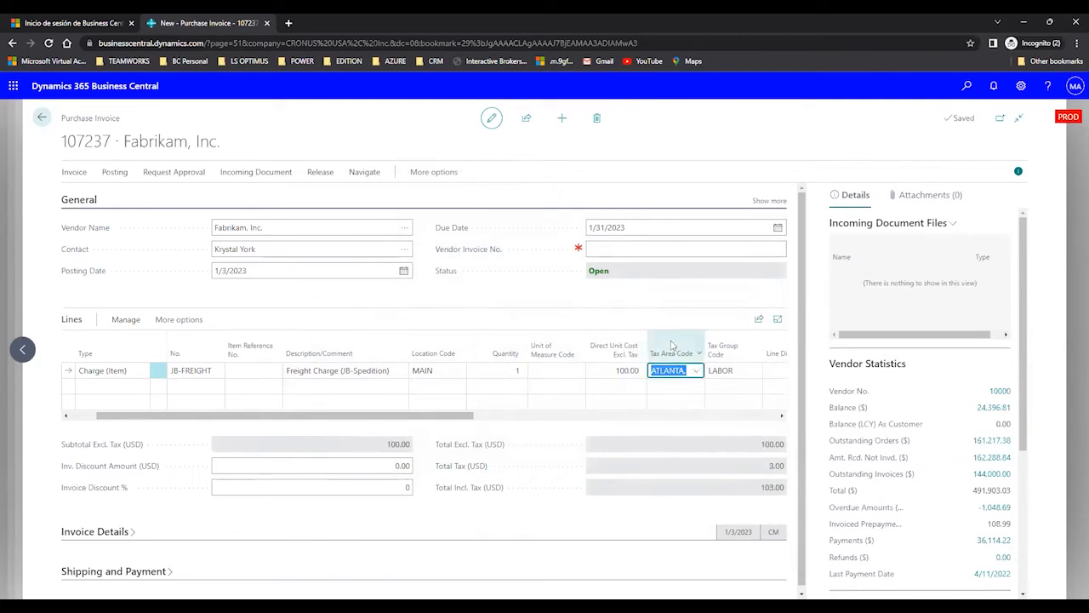
click(722, 372)
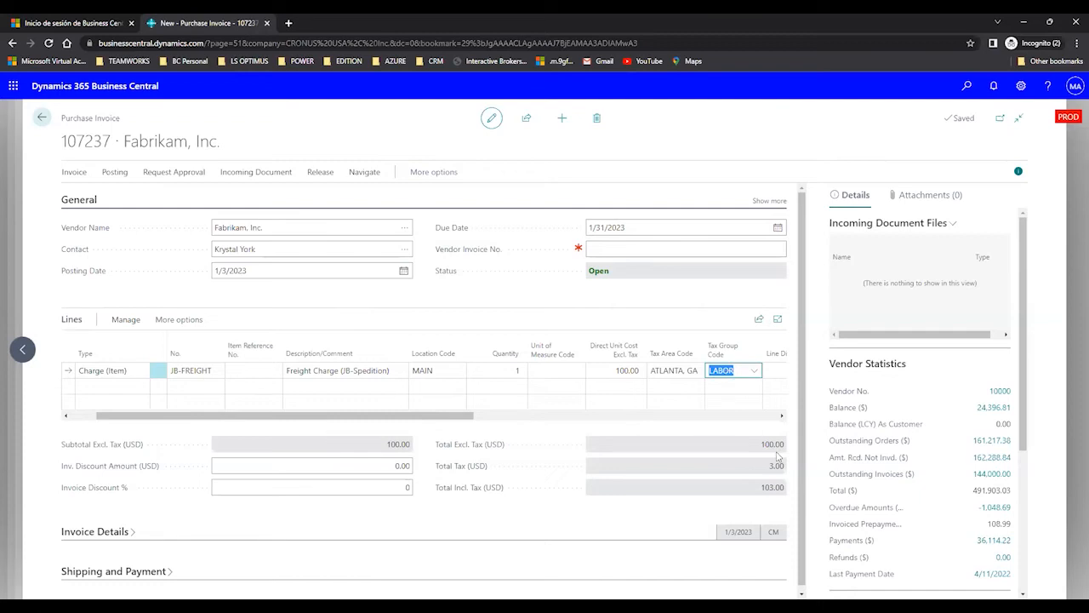
drag(766, 474, 788, 473)
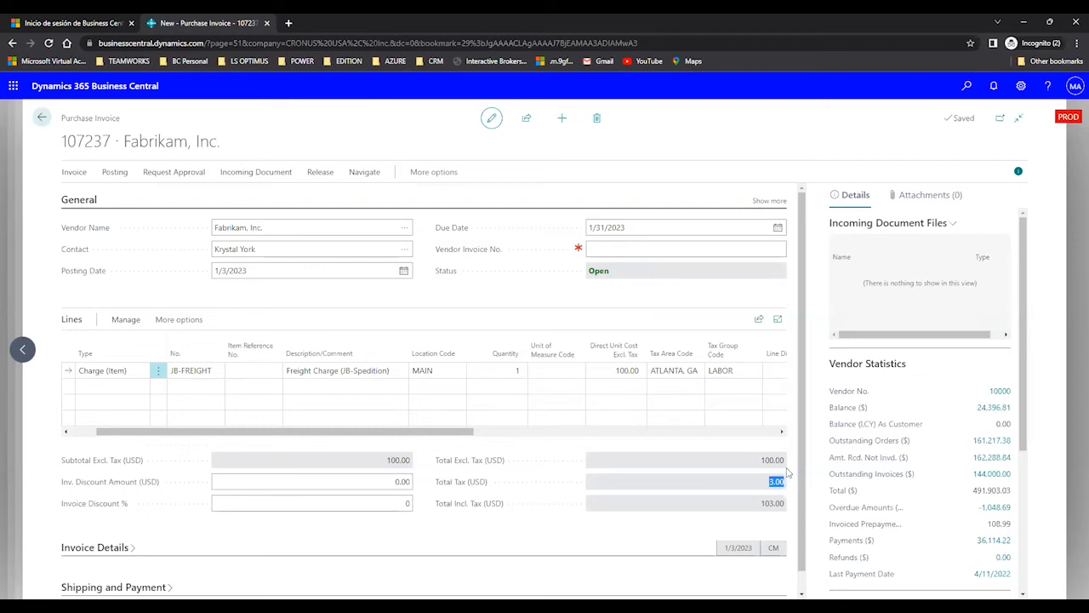
drag(760, 503, 786, 506)
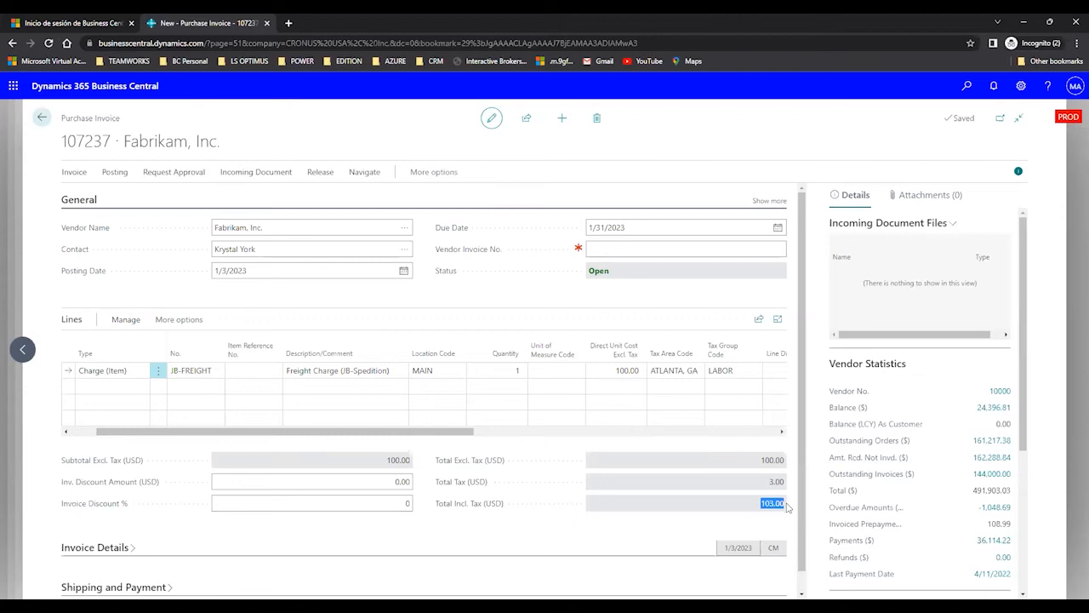
Enter INV000234 as the vendor invoice number of the purchase invoice
click(613, 372)
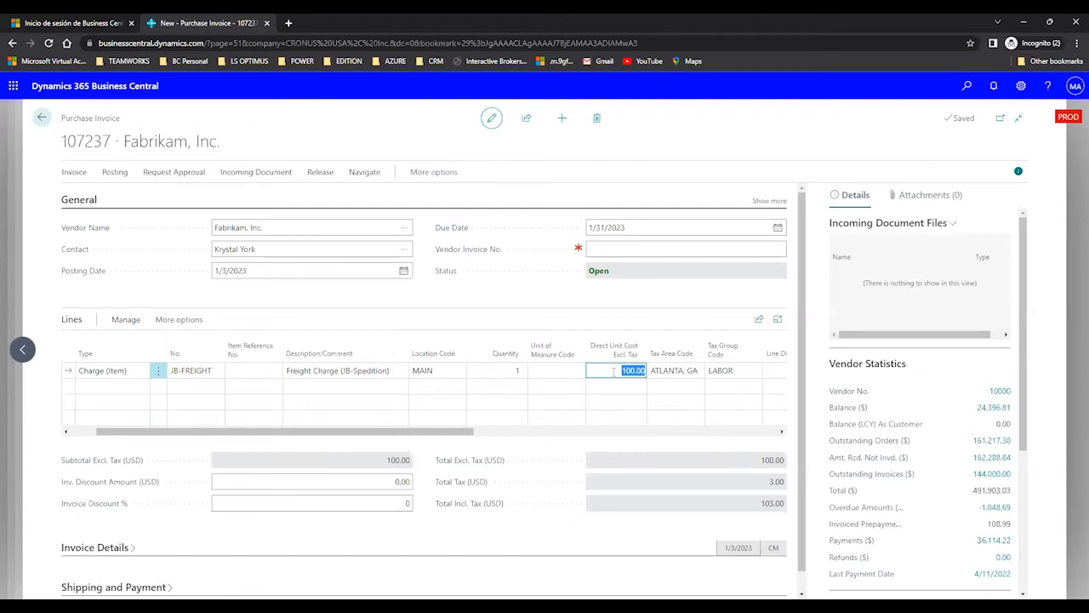
click(608, 249)
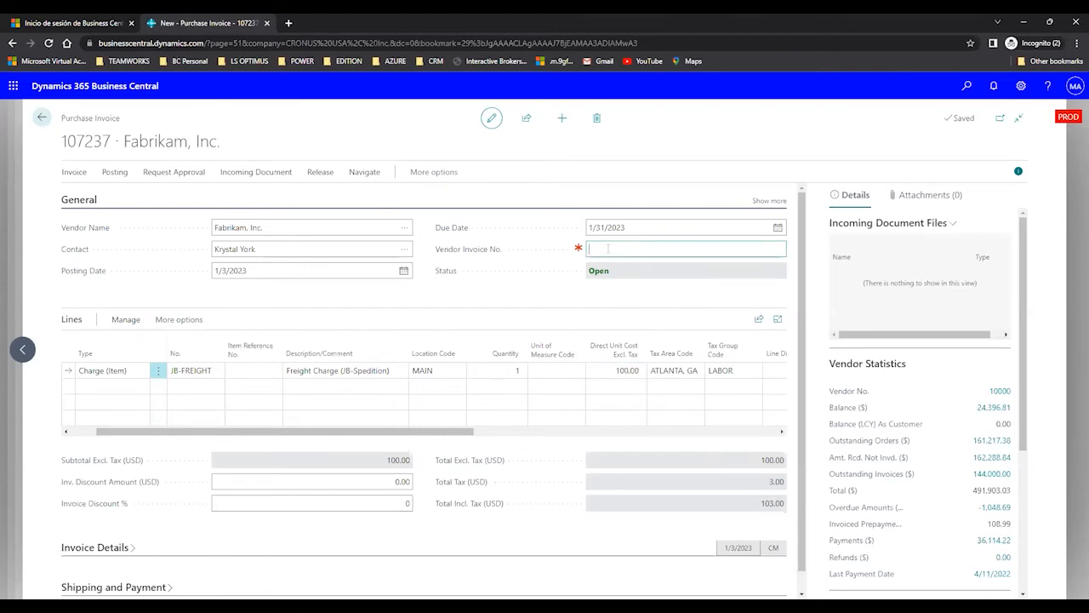
text(INv000234)
key(Tab)
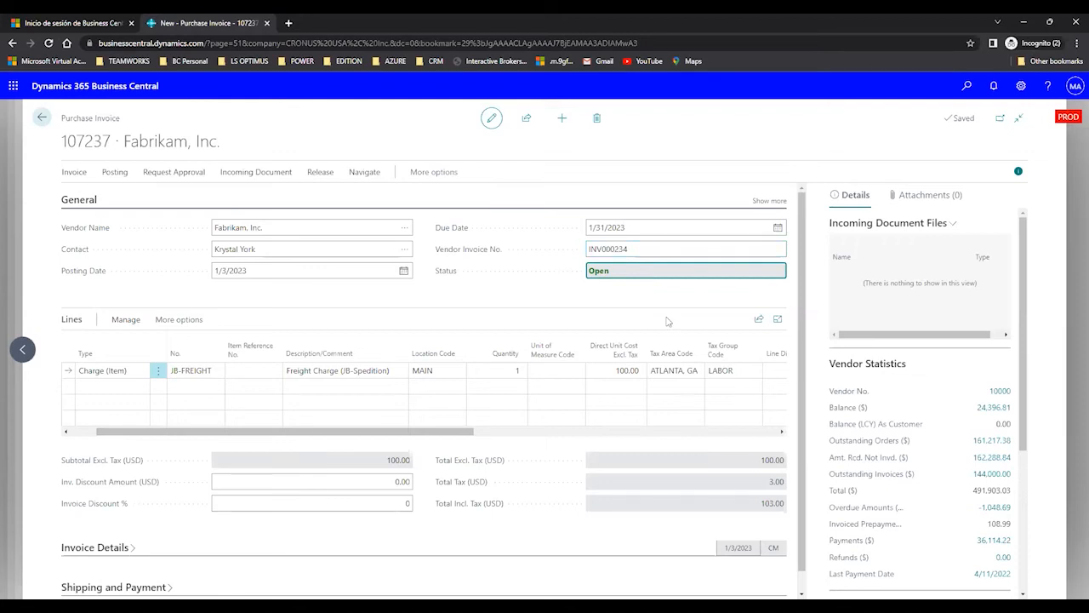
Set the direct unit cost excluding tax of the freight charge line to 30
click(617, 370)
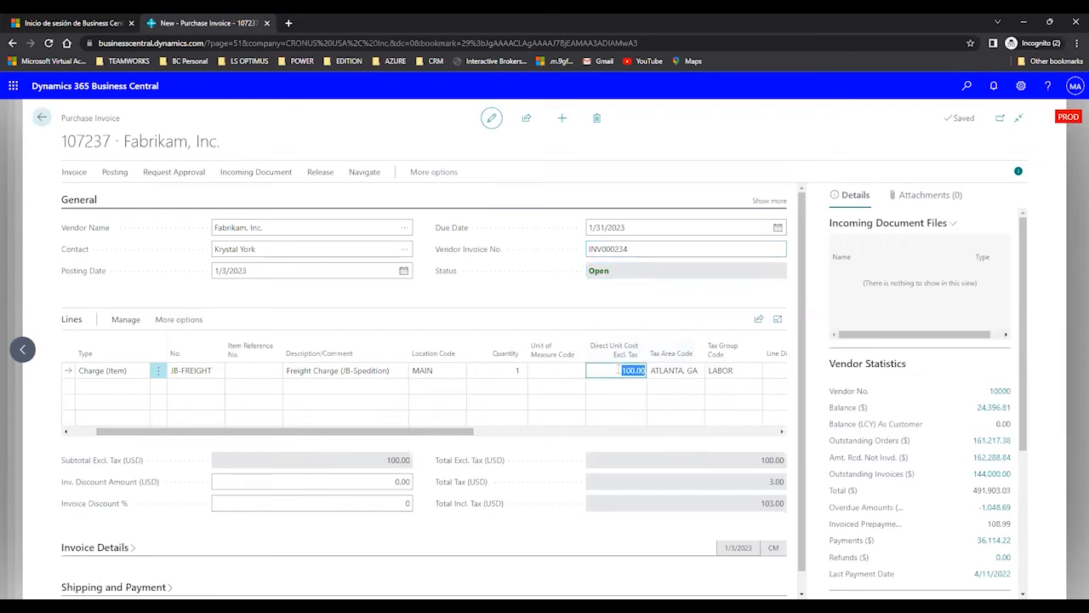
text(30)
key(Tab)
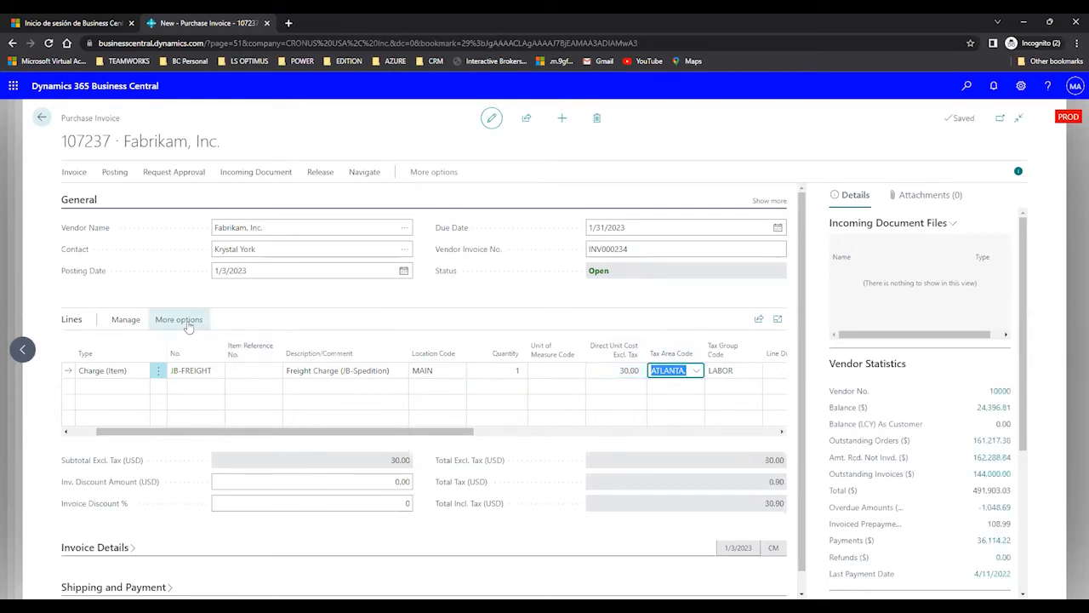
Open the Item Charge Assignment for the freight charge line and enlarge its window
click(181, 320)
click(162, 320)
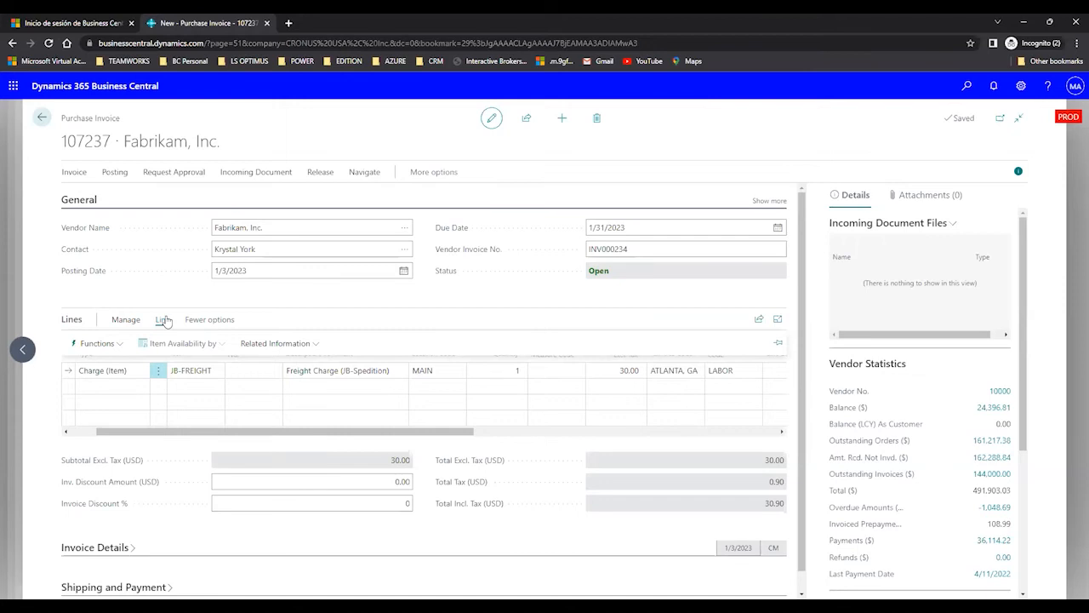
click(310, 345)
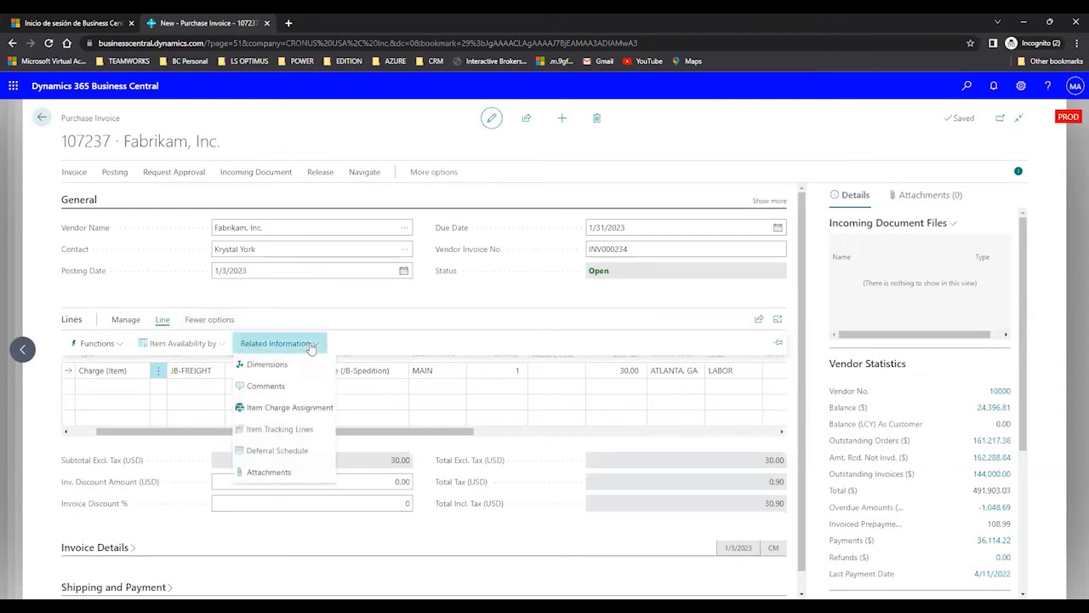
click(289, 408)
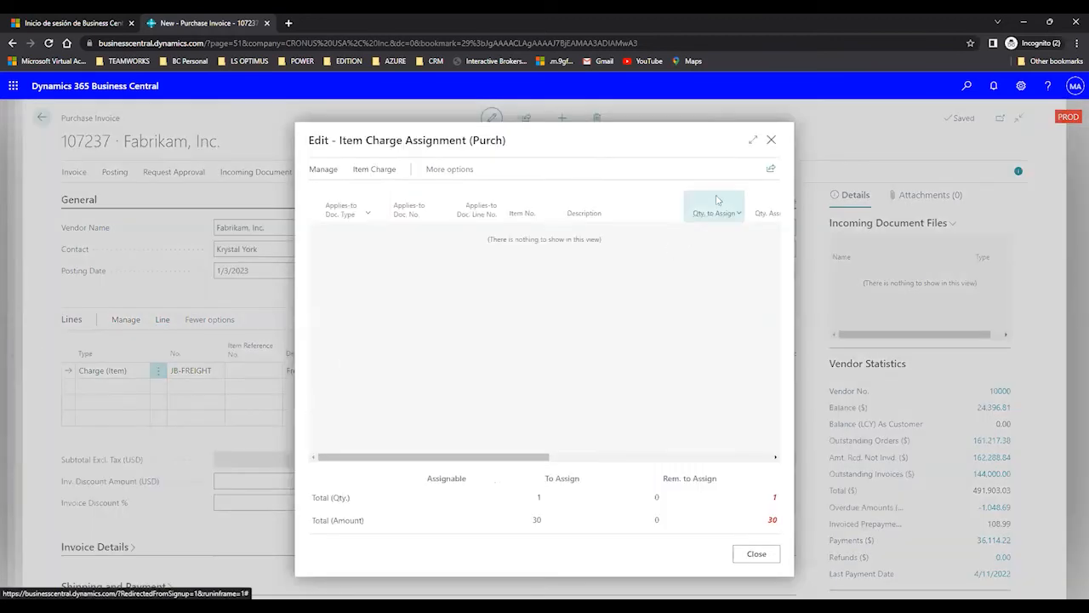
click(752, 139)
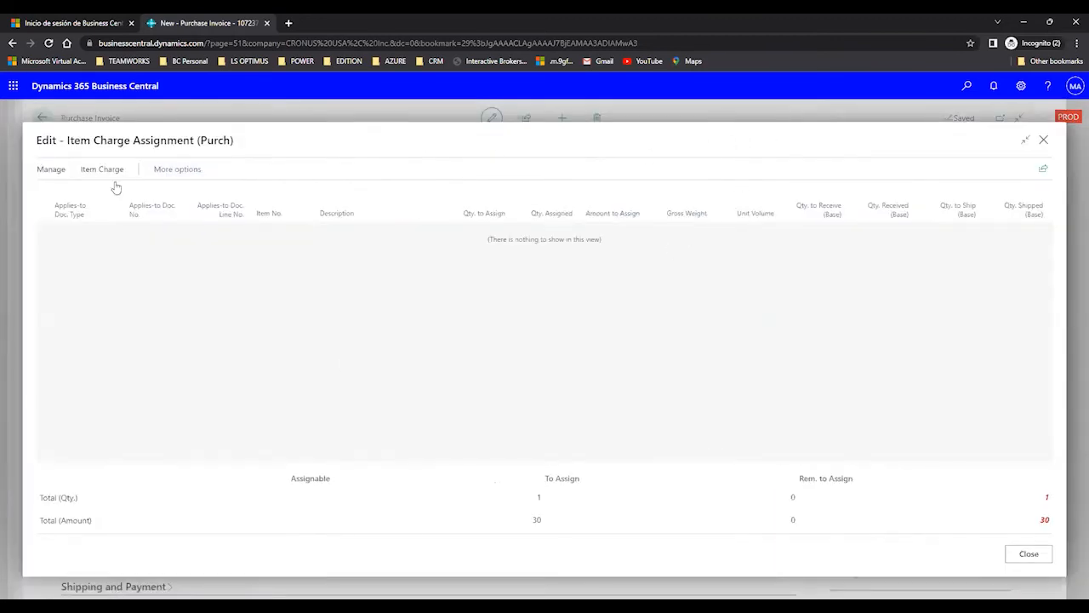
drag(68, 140, 241, 151)
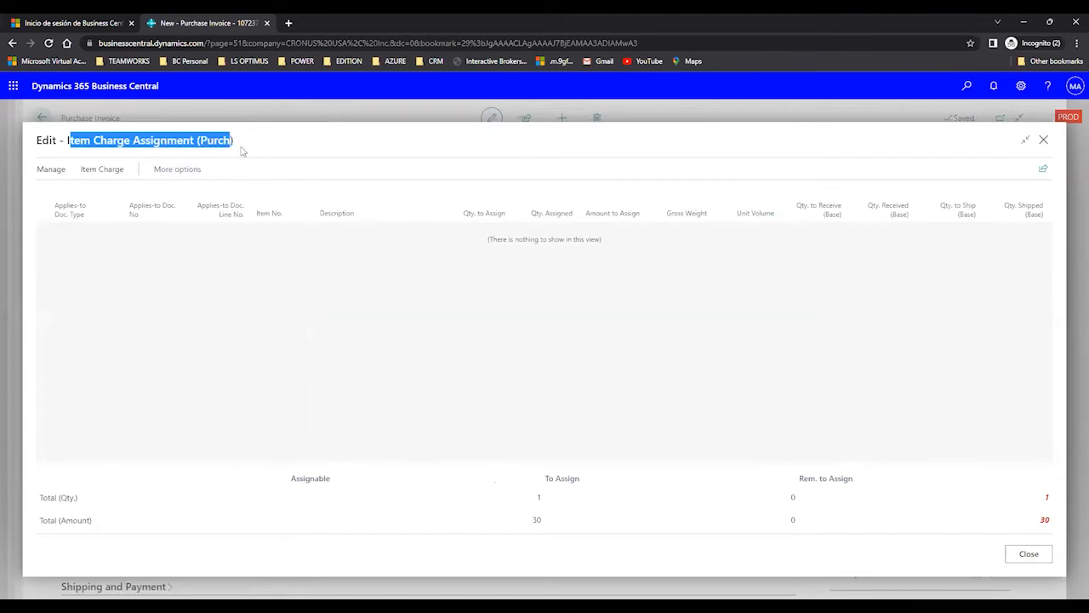
Get receipt lines for the item charge assignment and enlarge the purchase receipt lines list
click(114, 172)
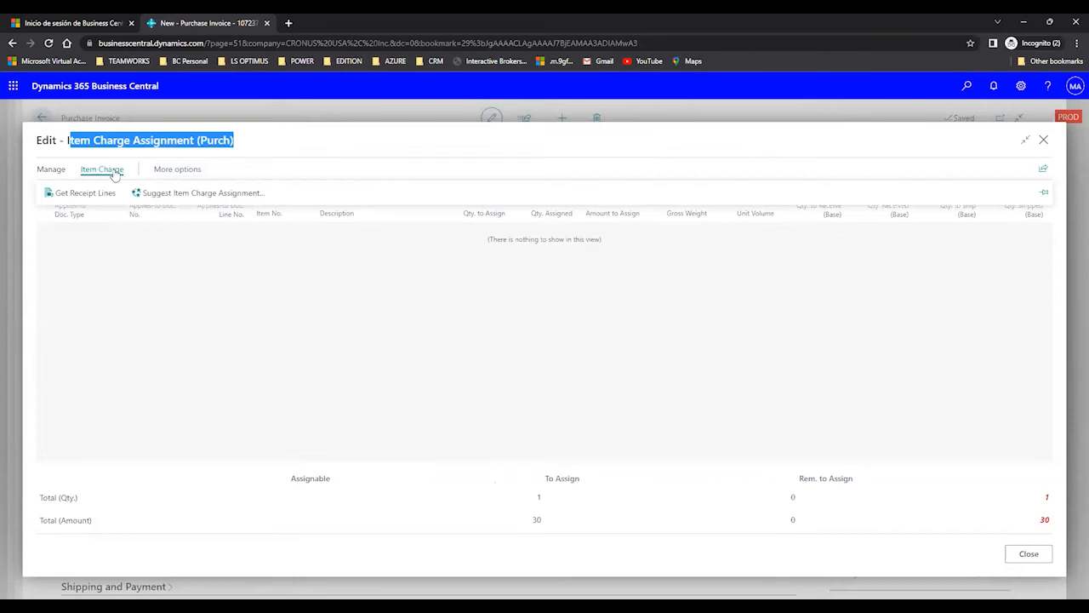
click(79, 194)
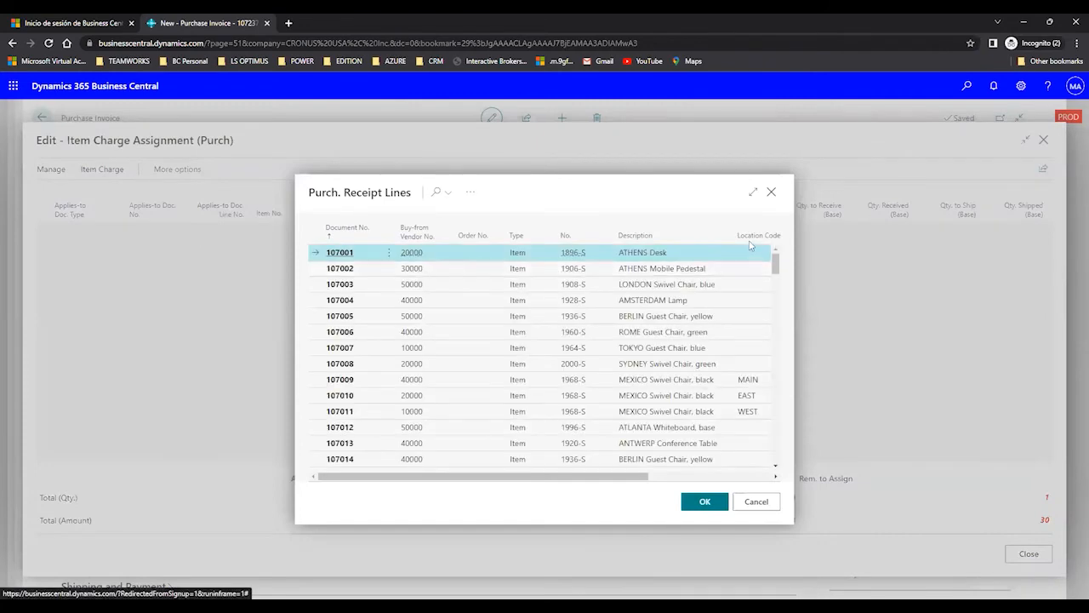
click(753, 192)
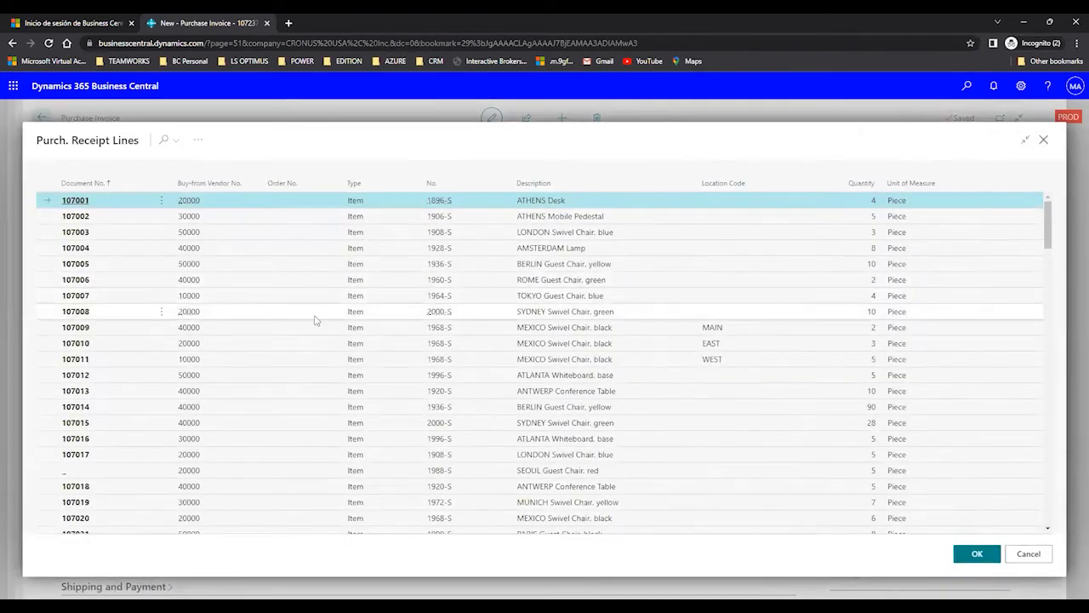
Add the Pineapple, Pear, Corona Beer 6 pack, Diet Coke and Sausages lines of receipt 107305 to the item charge assignment
scroll(314, 320, down, 5)
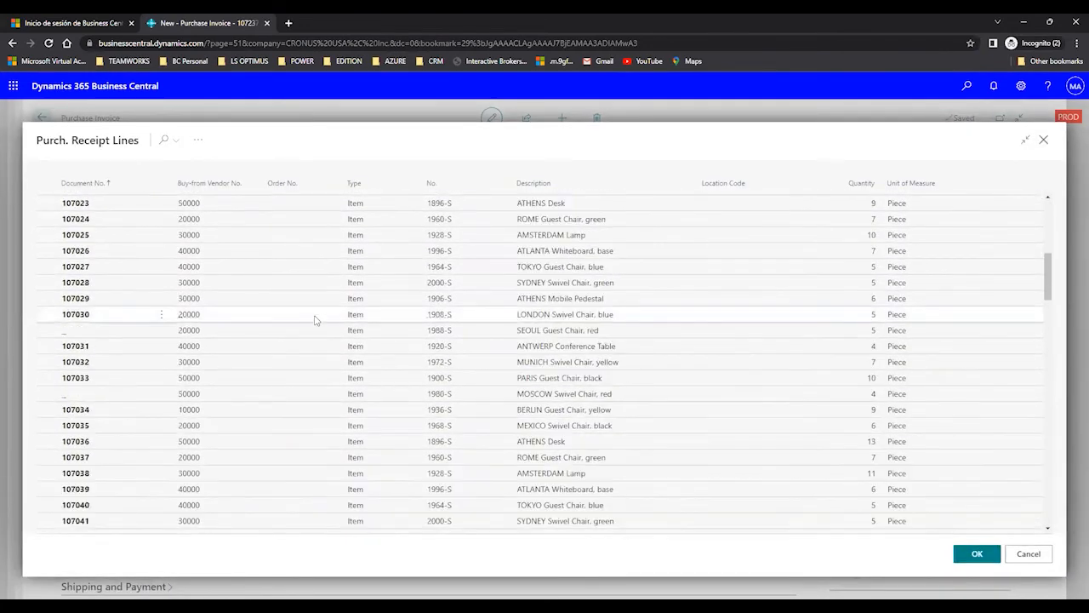
scroll(314, 320, down, 5)
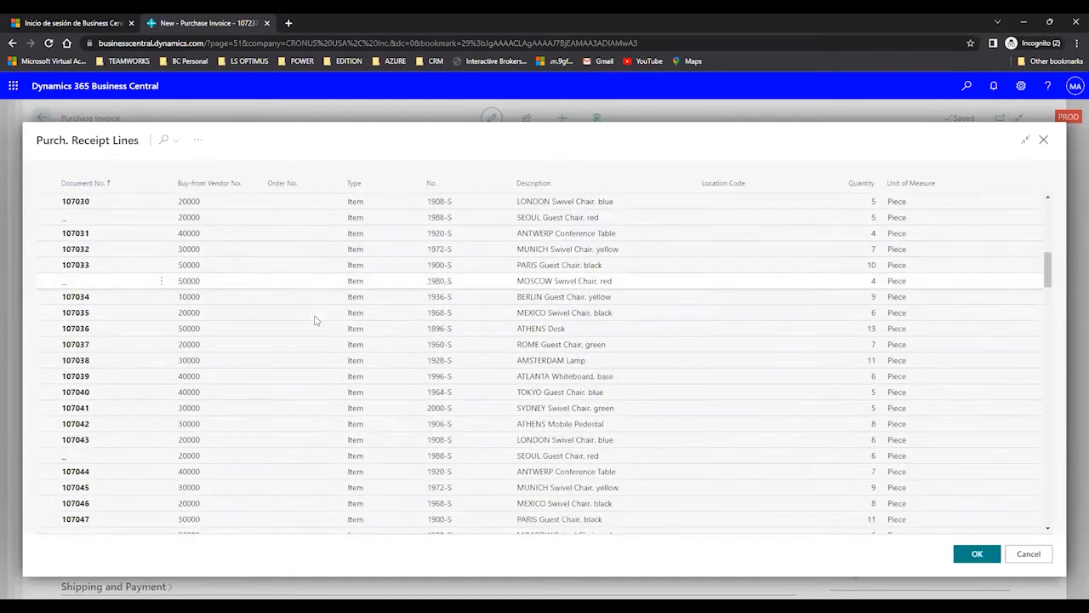
scroll(314, 320, down, 2)
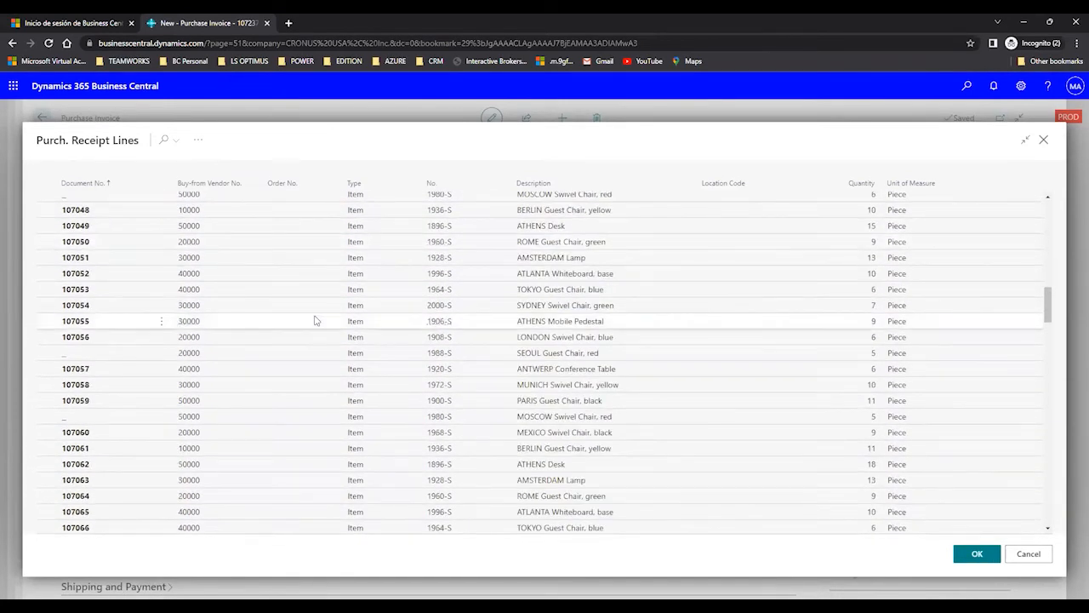
scroll(314, 320, down, 5)
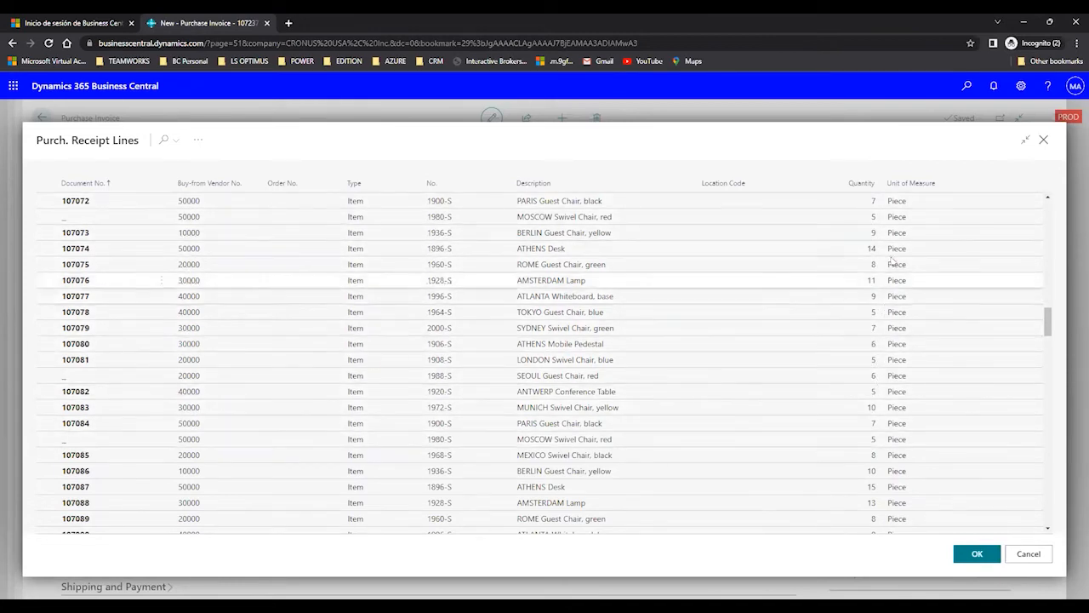
scroll(258, 430, down, 10)
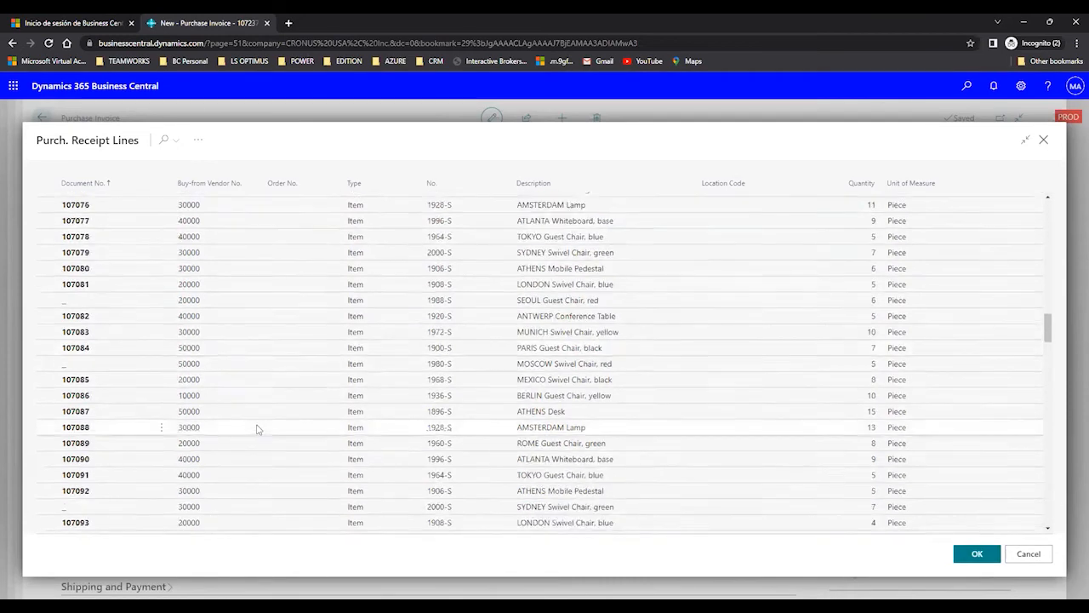
scroll(258, 430, down, 5)
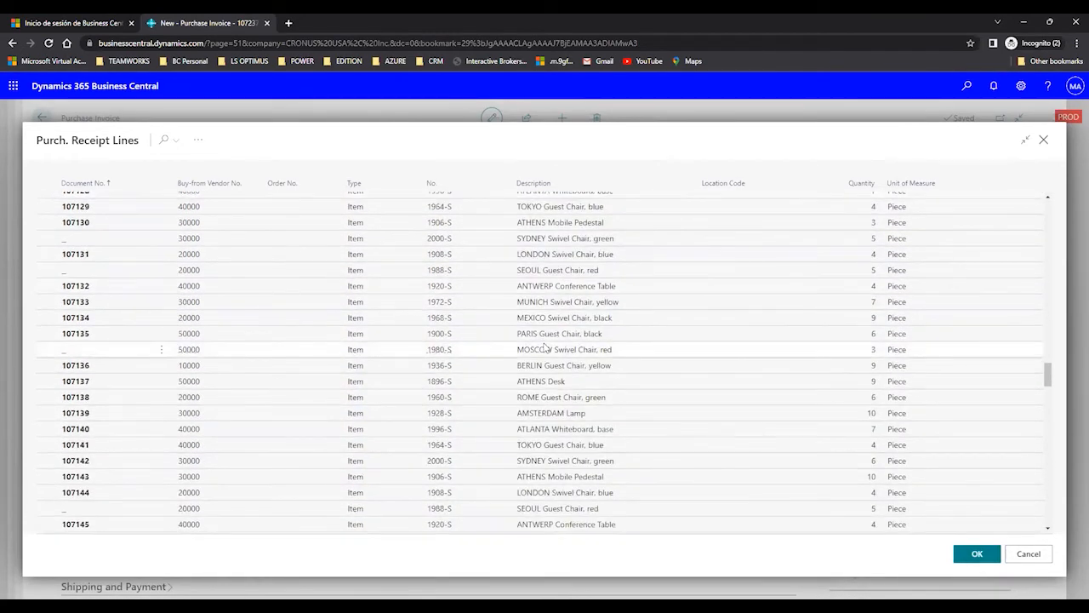
scroll(545, 347, down, 6)
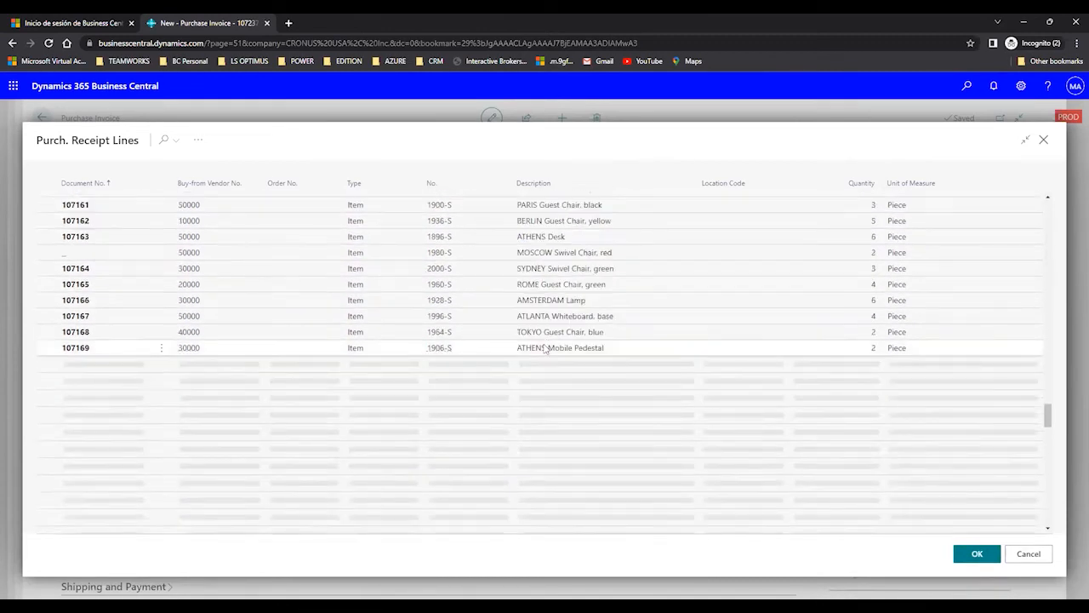
scroll(552, 348, down, 10)
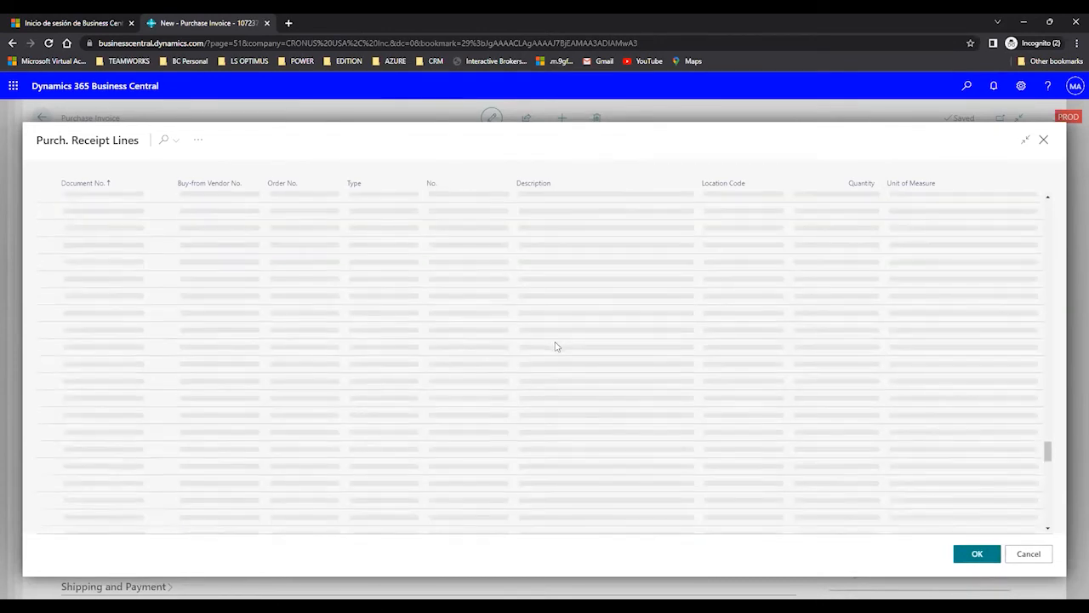
scroll(559, 347, down, 10)
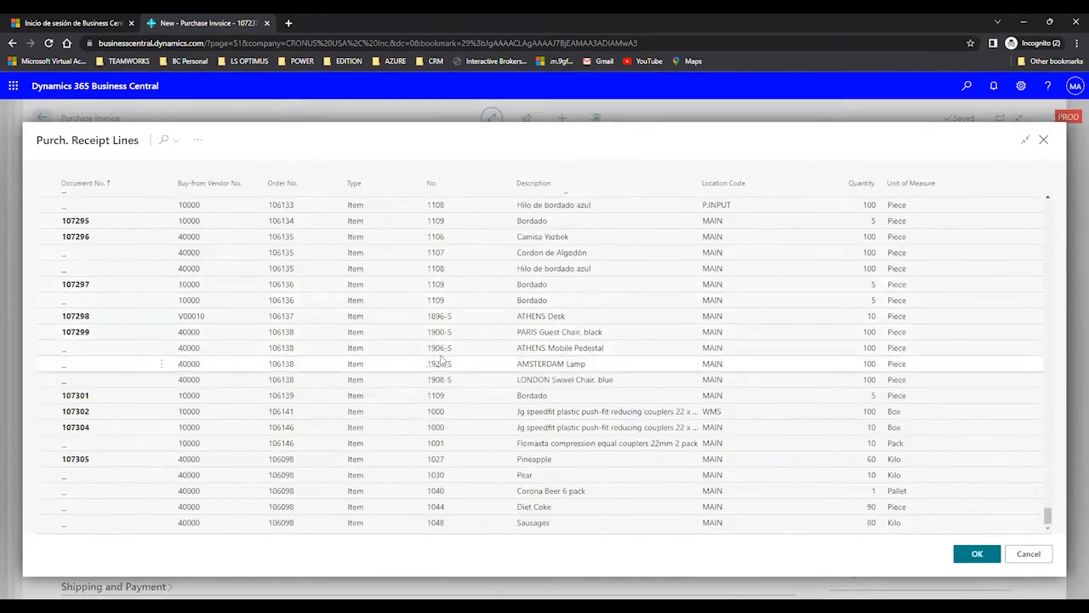
click(547, 464)
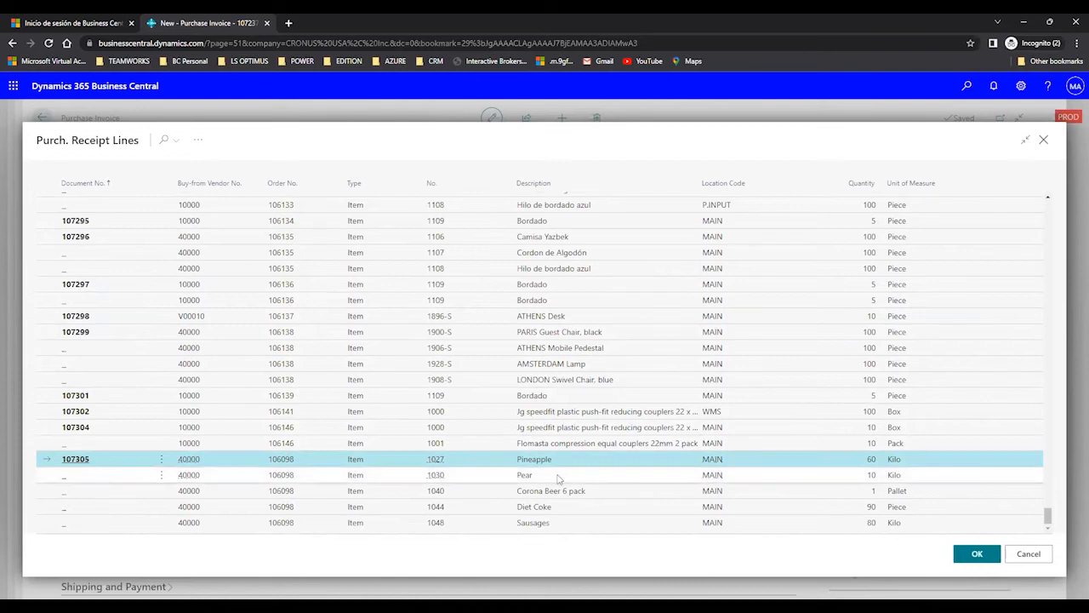
shift+click(560, 475)
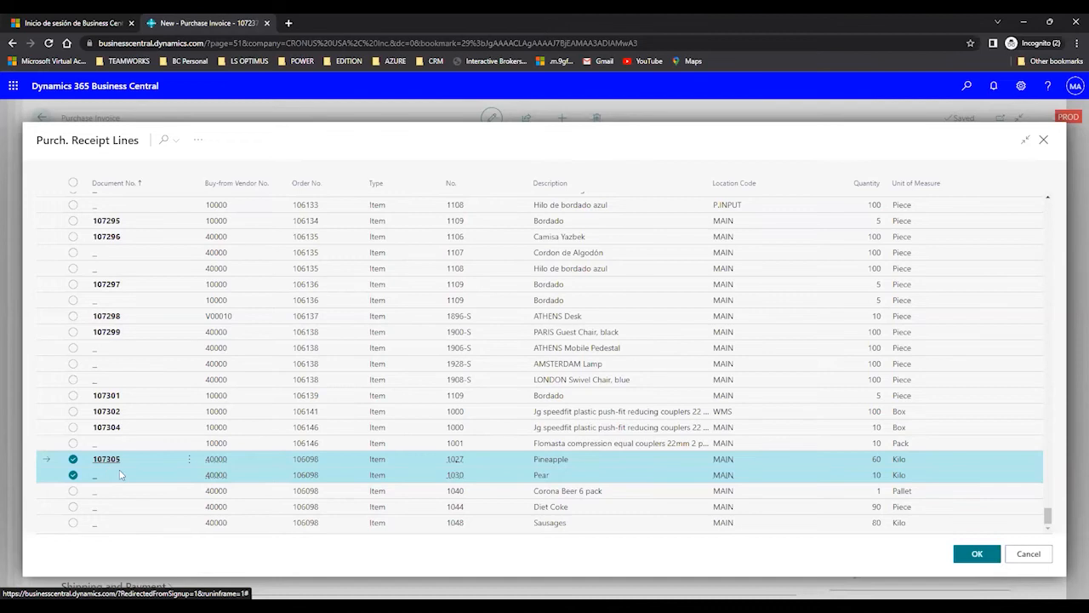
click(73, 491)
click(73, 507)
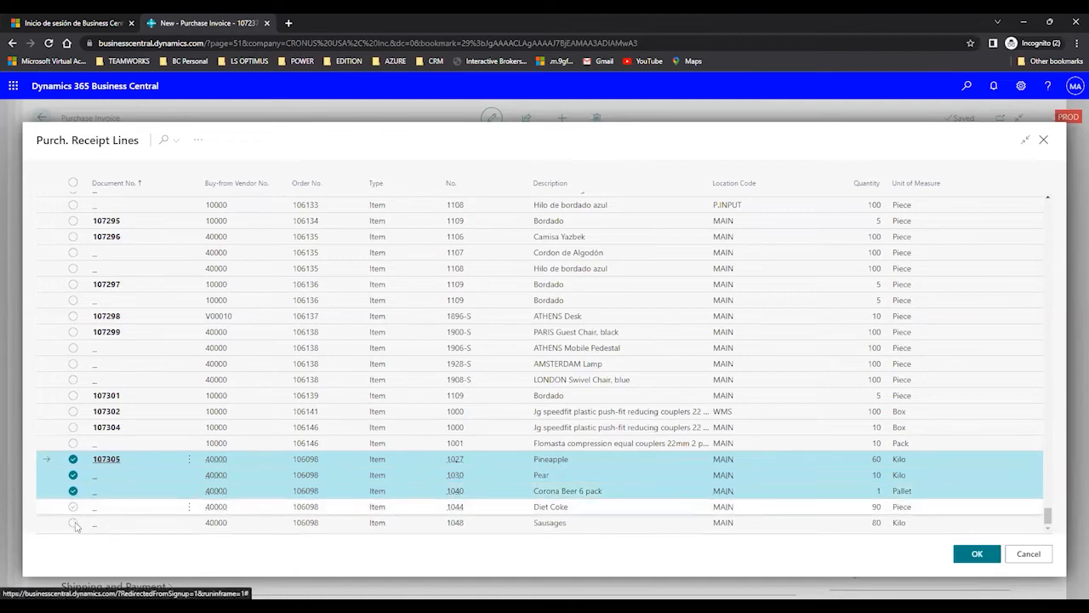
click(73, 523)
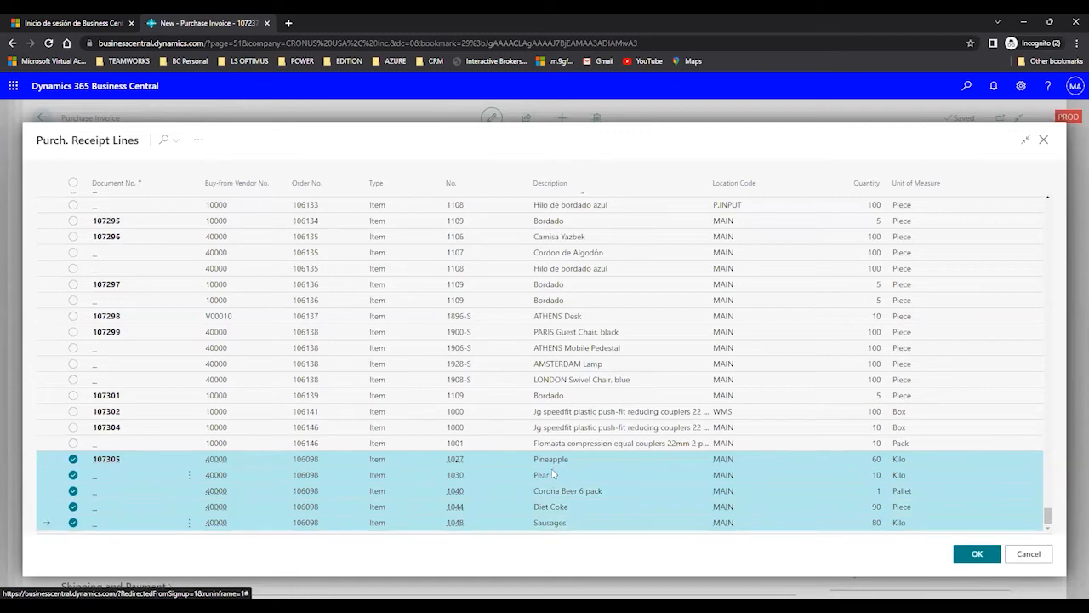
click(549, 522)
click(976, 554)
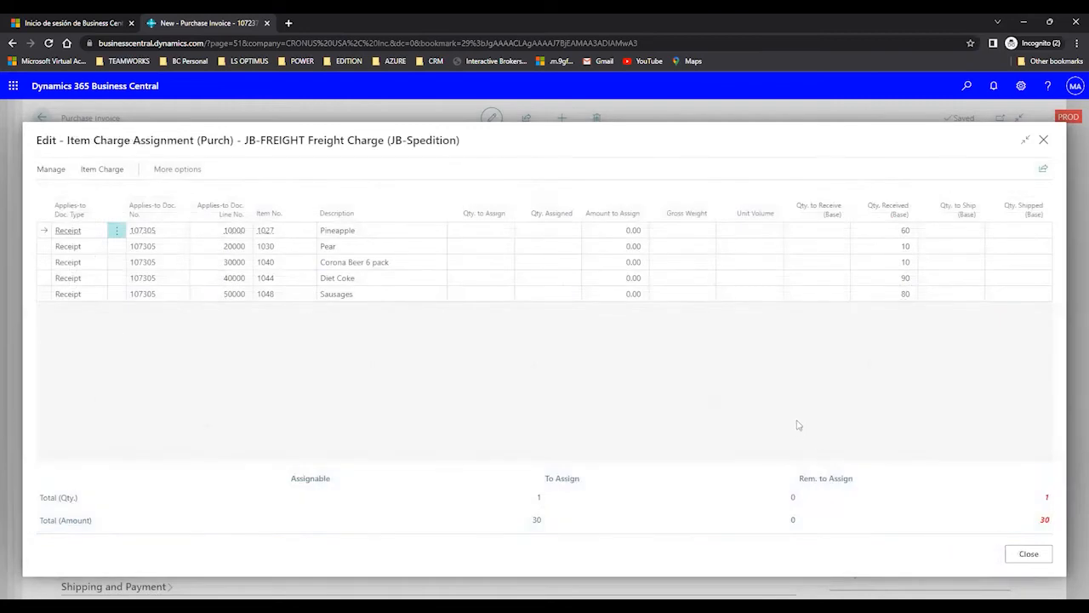
Review the added receipt lines and the total amount remaining to assign
click(349, 231)
click(352, 248)
click(353, 278)
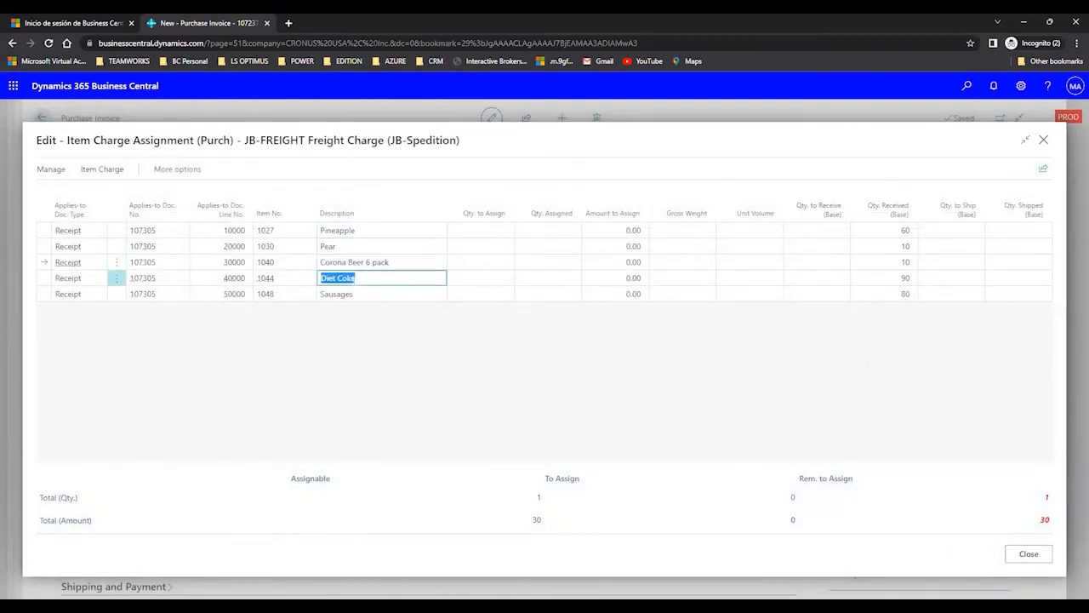
click(357, 295)
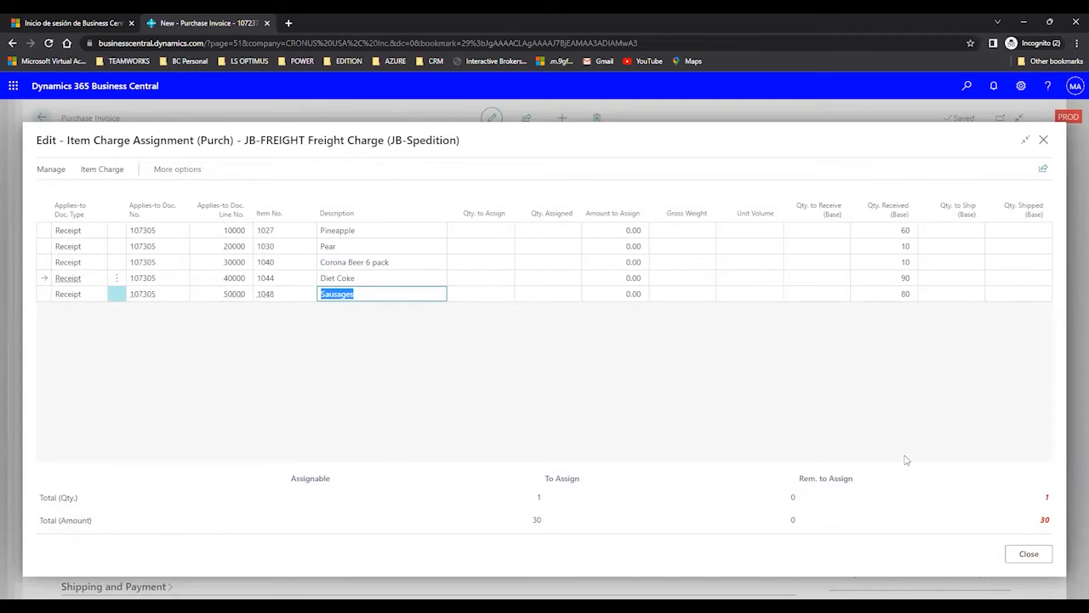
click(1046, 531)
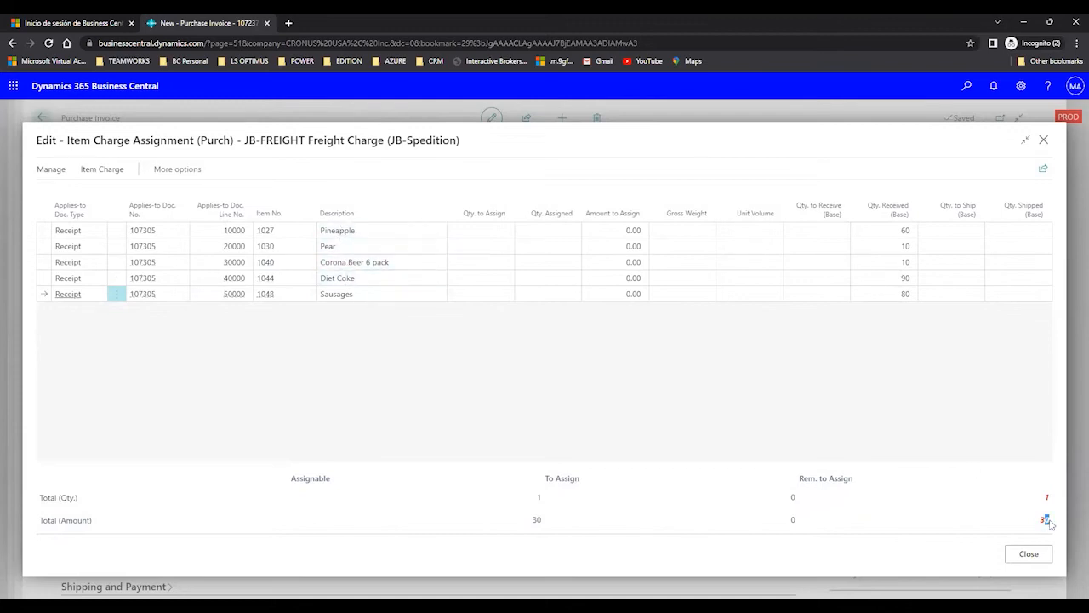
drag(1050, 521, 1050, 522)
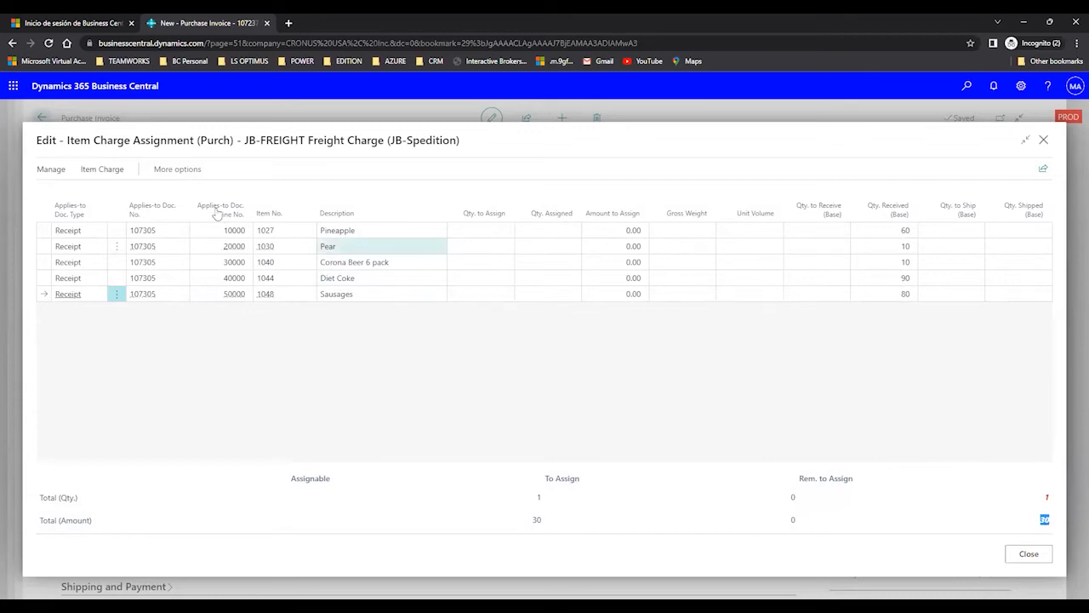
Suggest the item charge assignment with the freight charge distributed equally across the receipt lines
click(175, 169)
click(167, 169)
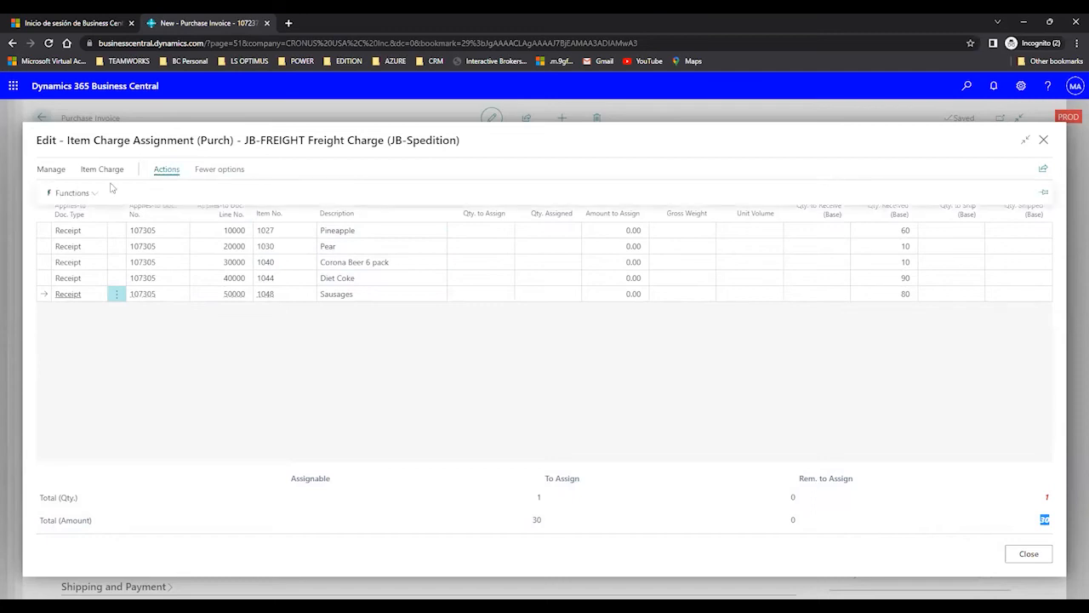
click(88, 193)
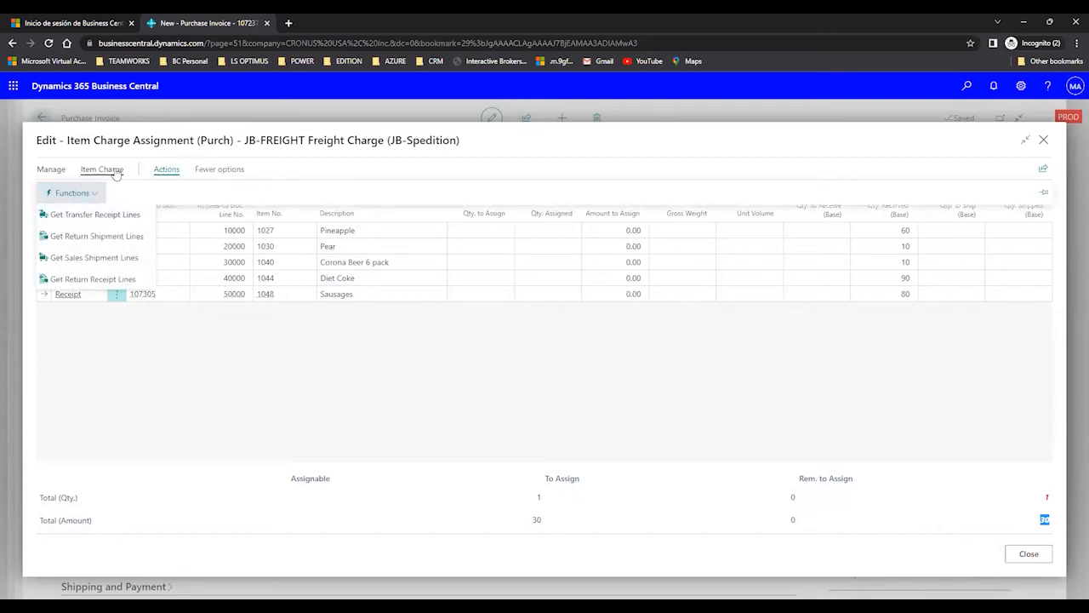
click(109, 170)
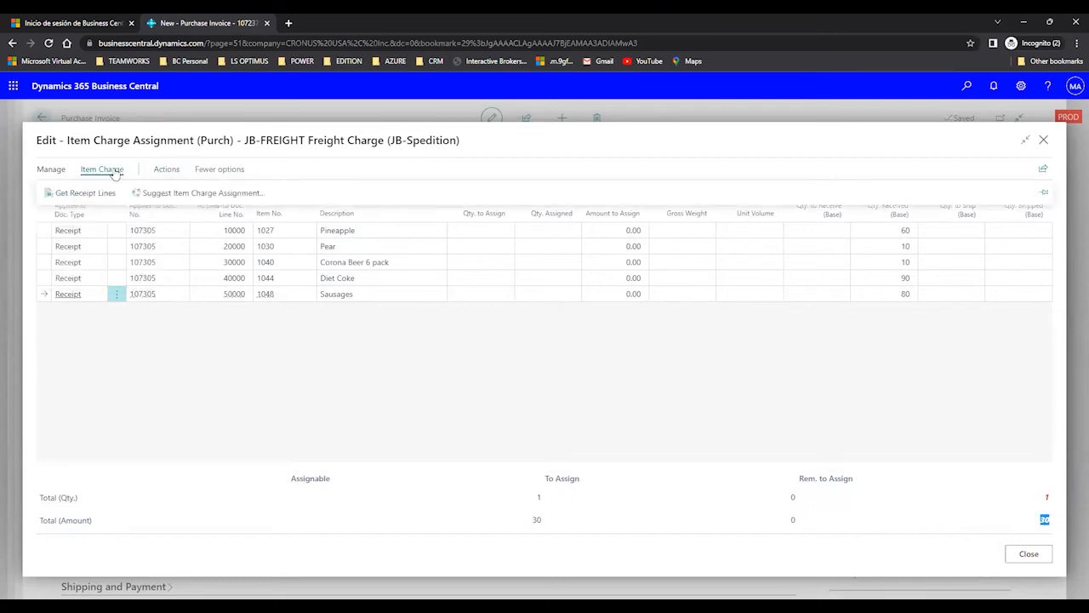
click(177, 197)
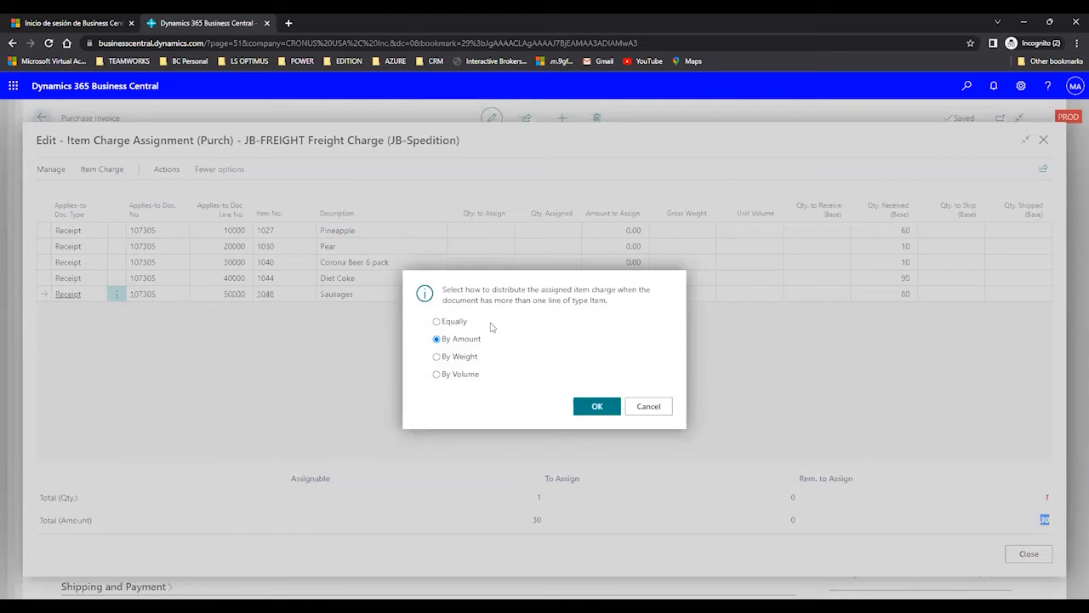
click(438, 324)
click(582, 408)
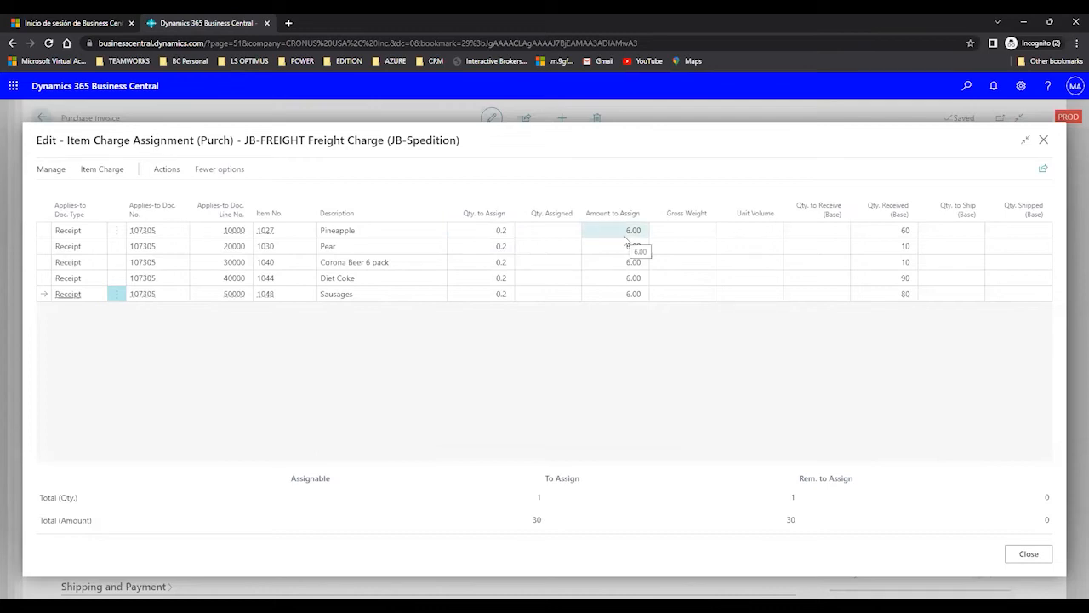
Compare the amount to assign with the received base quantity on the Pineapple line
double_click(907, 232)
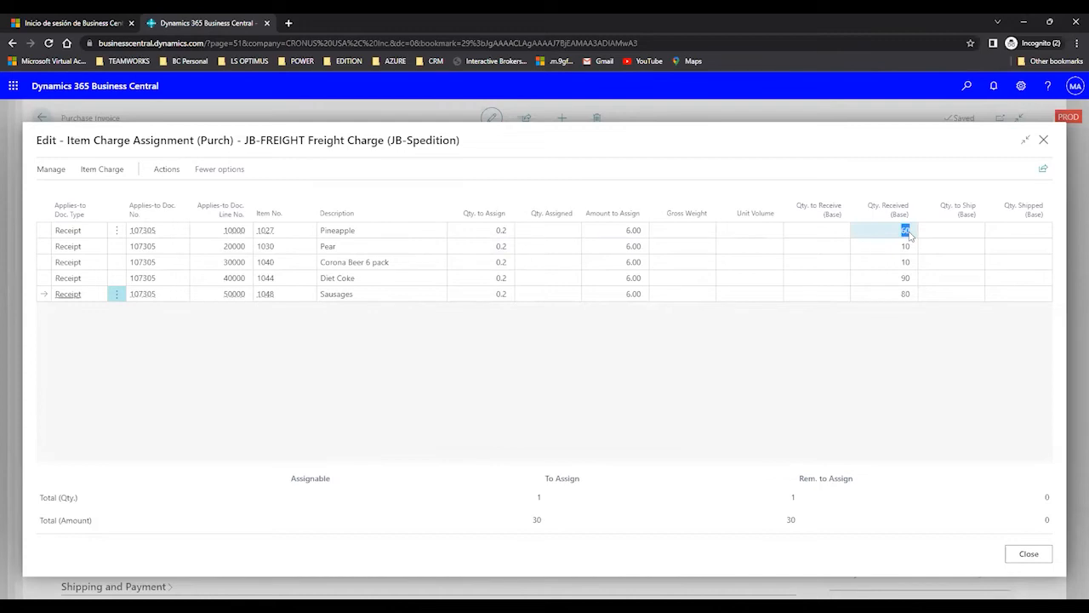
click(638, 232)
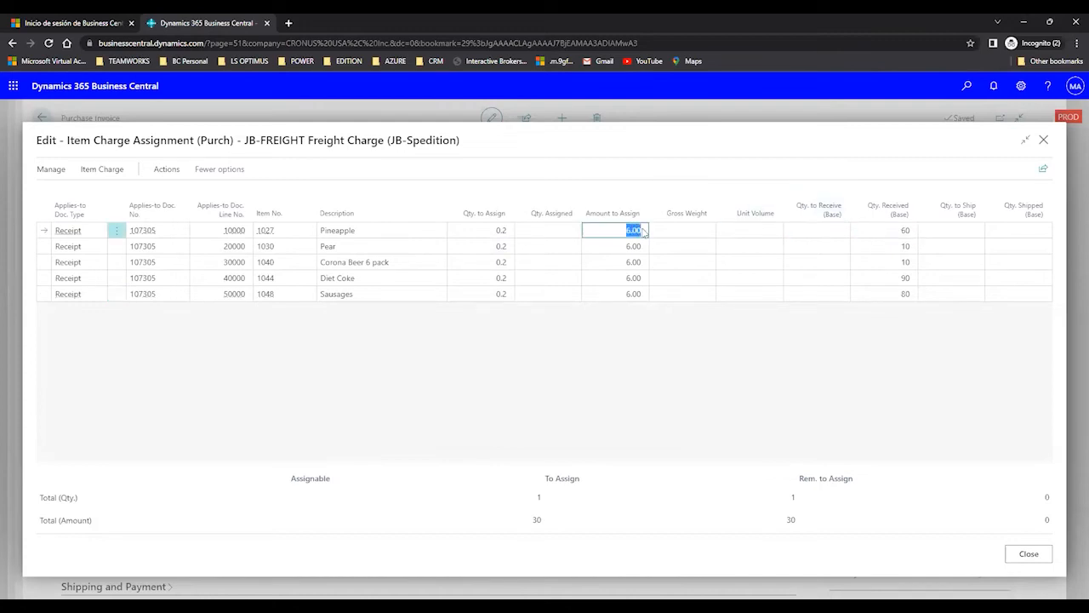
click(643, 232)
click(908, 231)
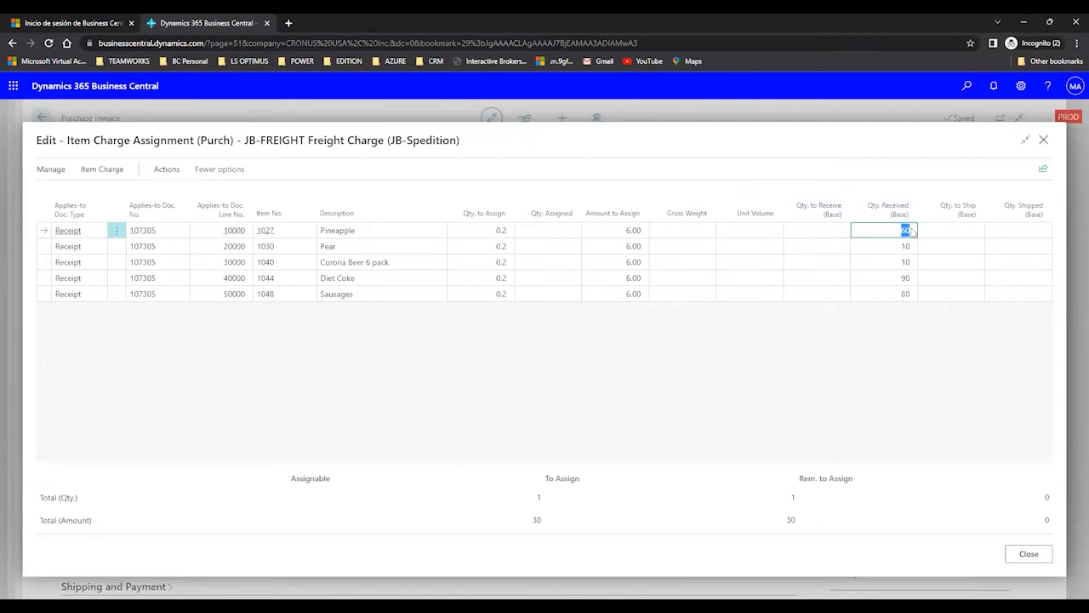
click(911, 231)
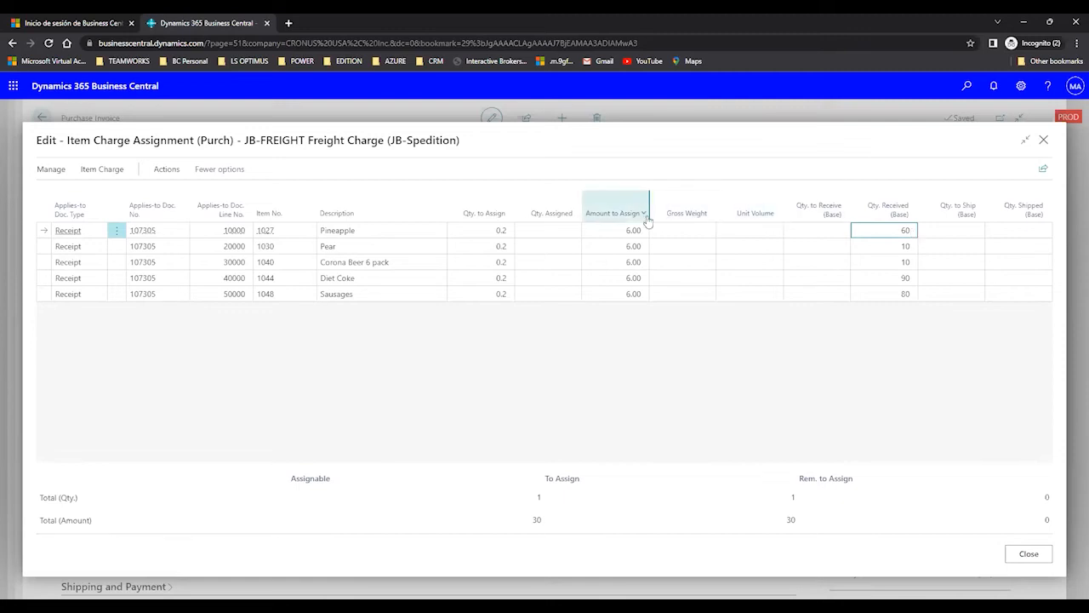
click(623, 228)
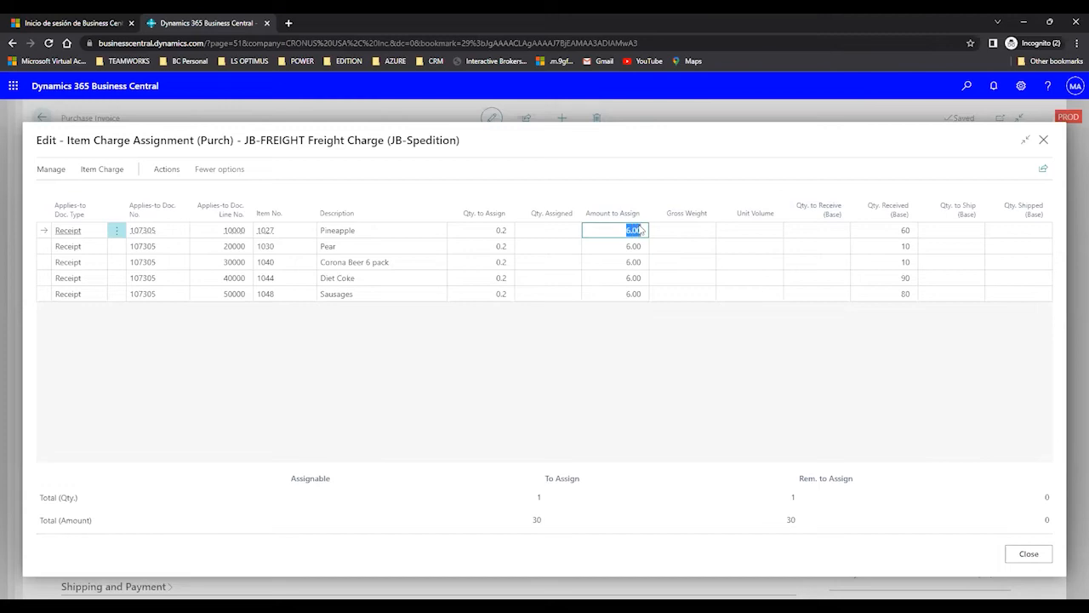
click(640, 230)
Check the available assignment functions and the quantity to assign on each receipt line
click(168, 170)
click(81, 193)
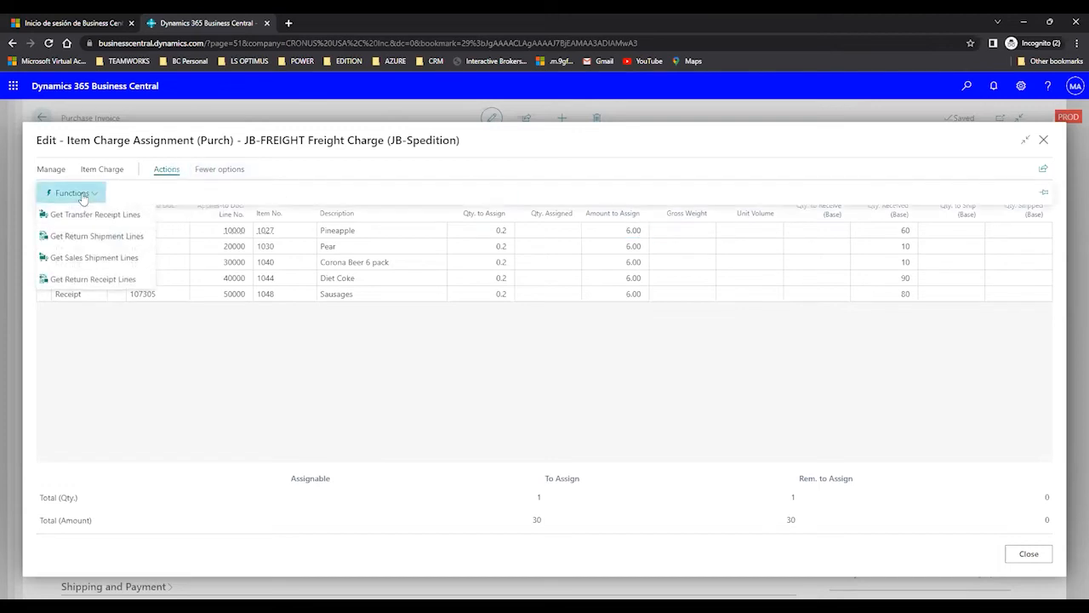
click(119, 170)
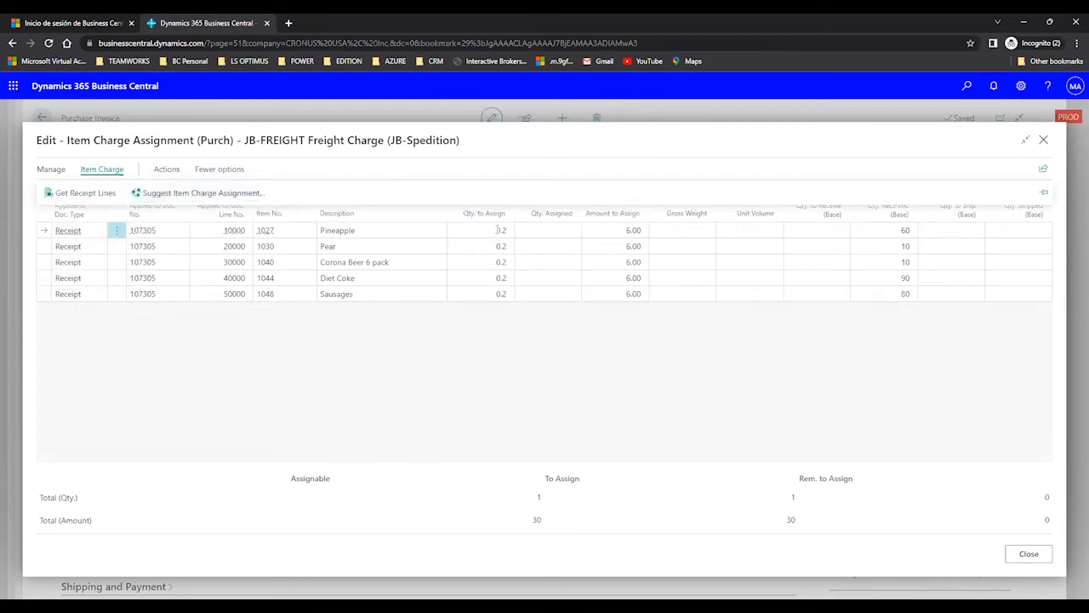
click(498, 278)
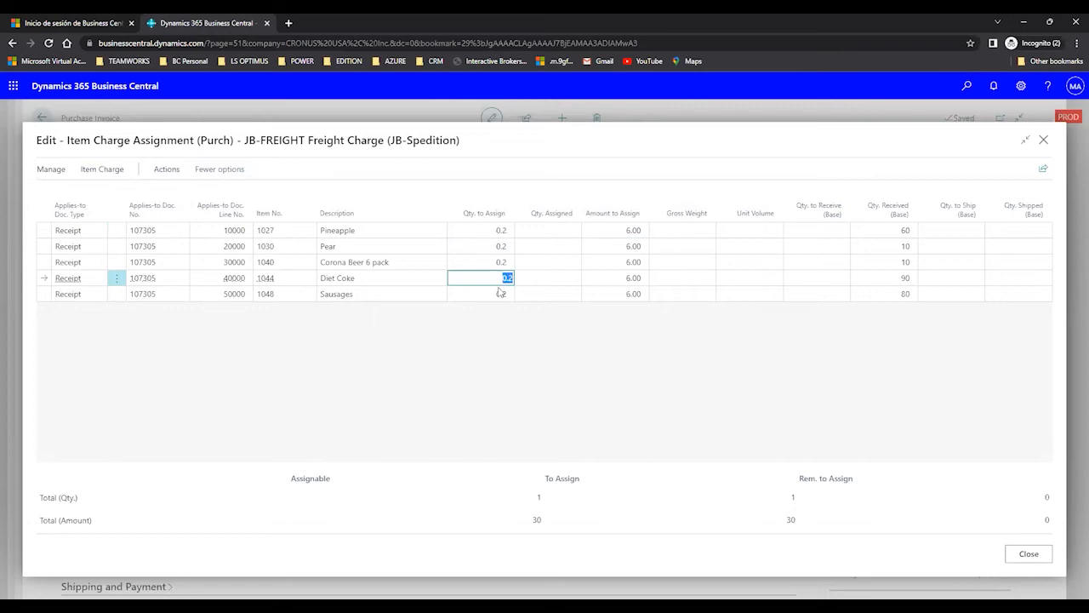
click(496, 292)
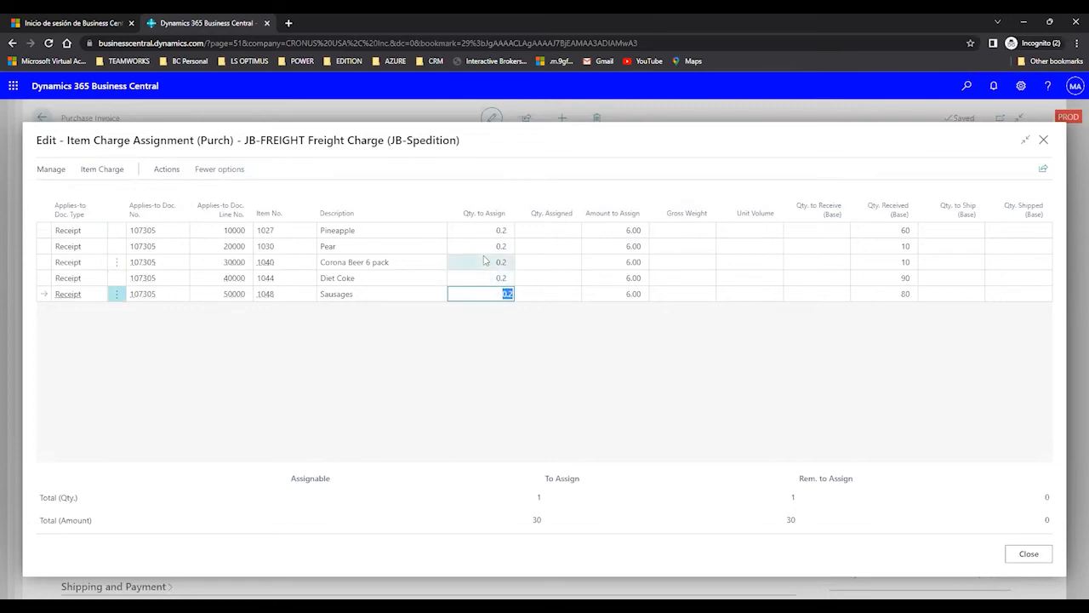
click(485, 257)
click(490, 245)
click(491, 242)
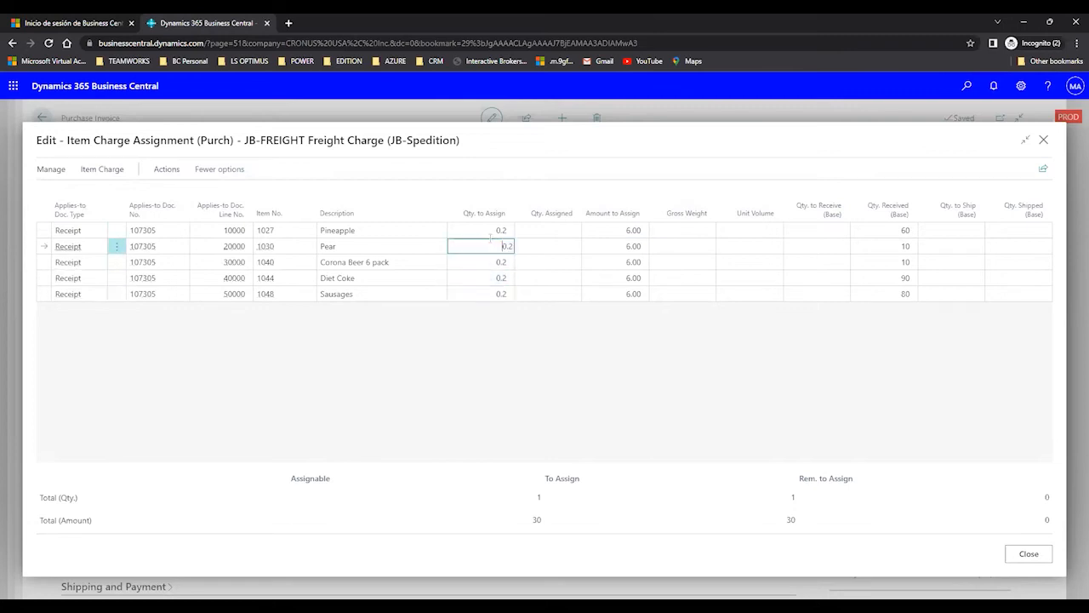
click(490, 237)
Suggest the item charge assignment again with the freight charge distributed by amount across the receipt lines
click(118, 175)
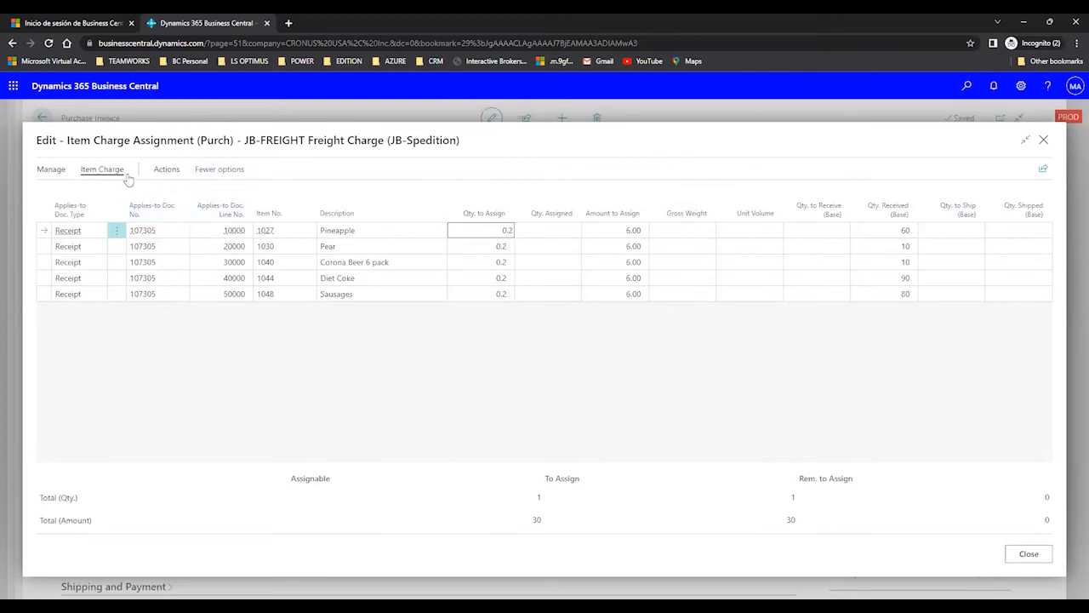
click(154, 195)
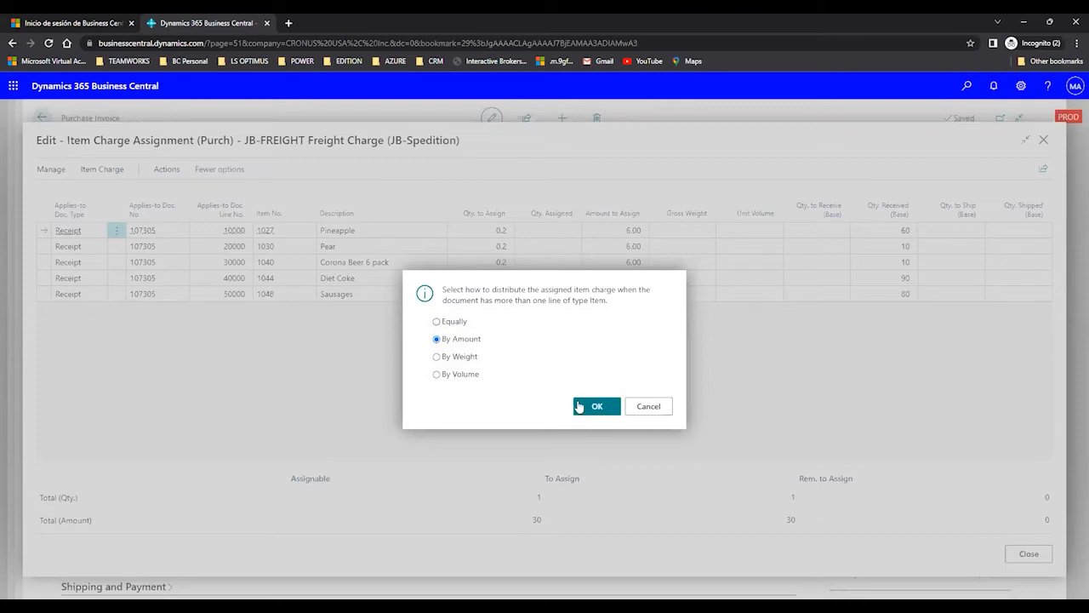
click(594, 412)
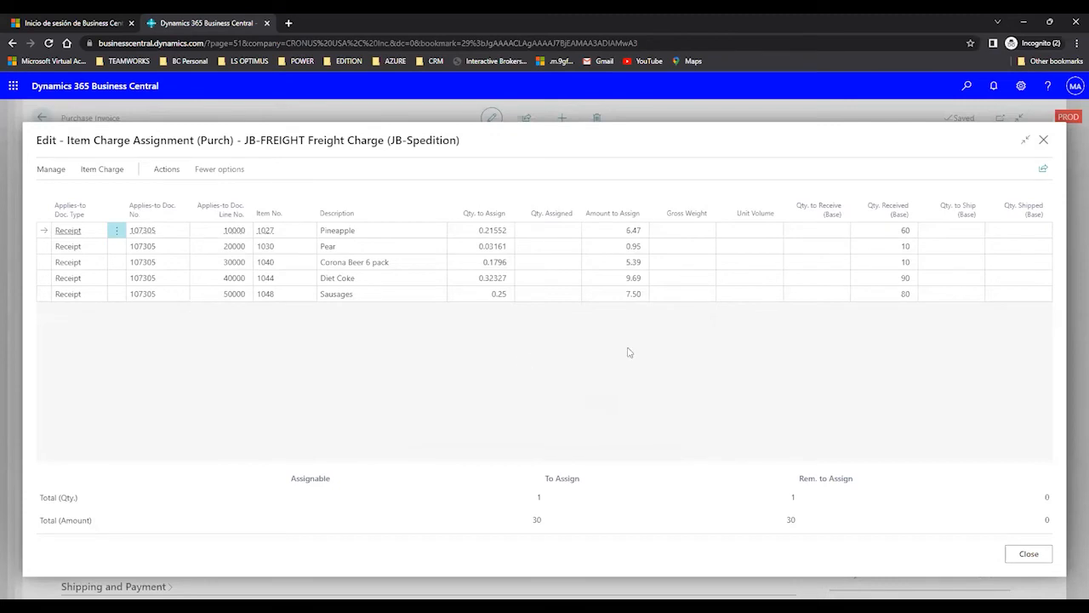
Compare the received base quantity, quantity to assign and amount to assign on the Diet Coke line
click(376, 277)
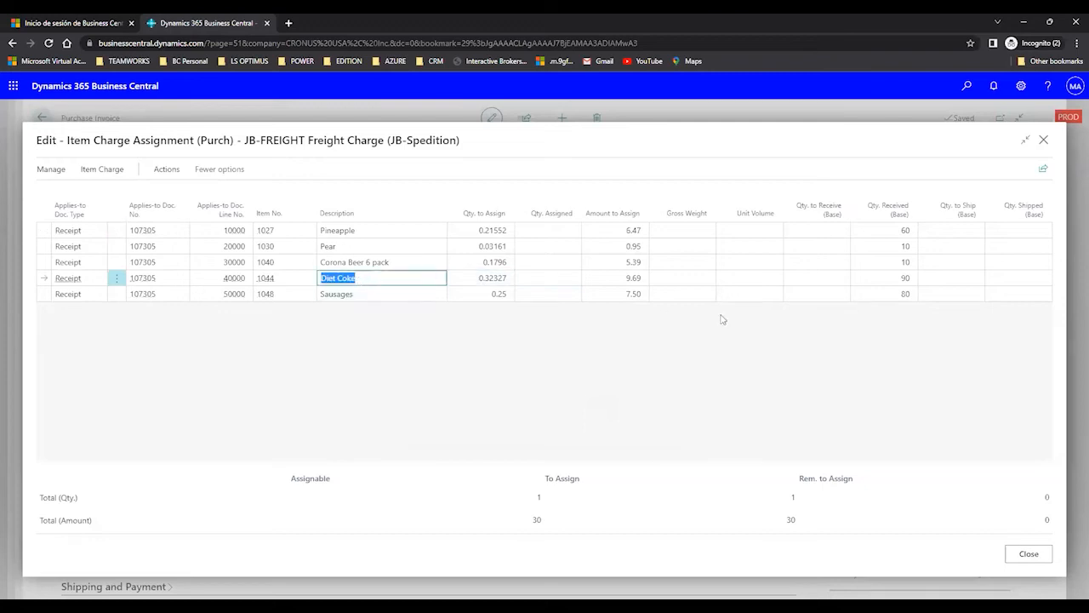
click(908, 282)
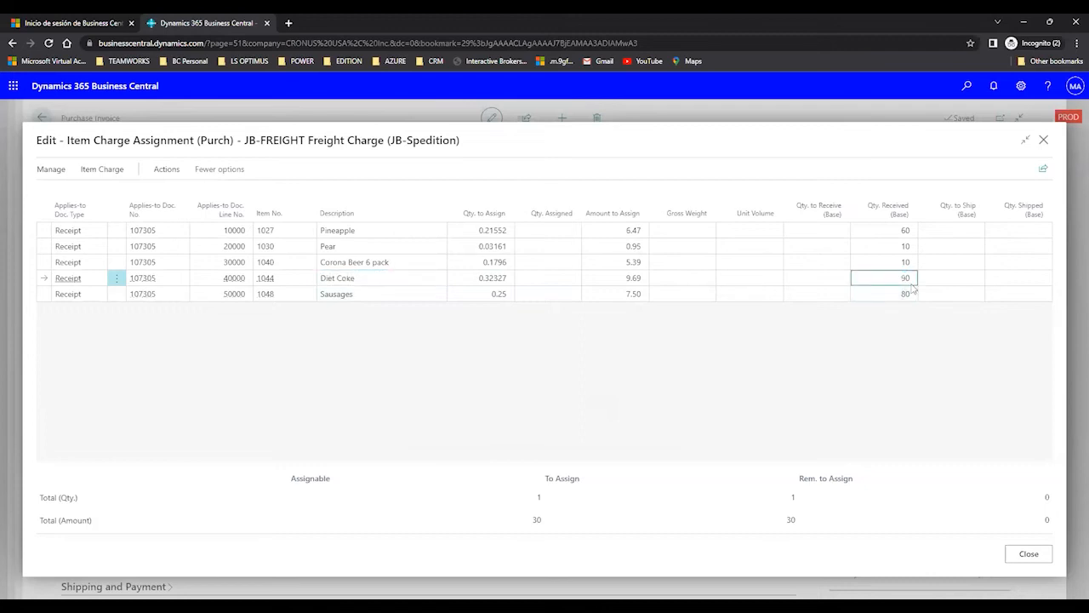
click(477, 278)
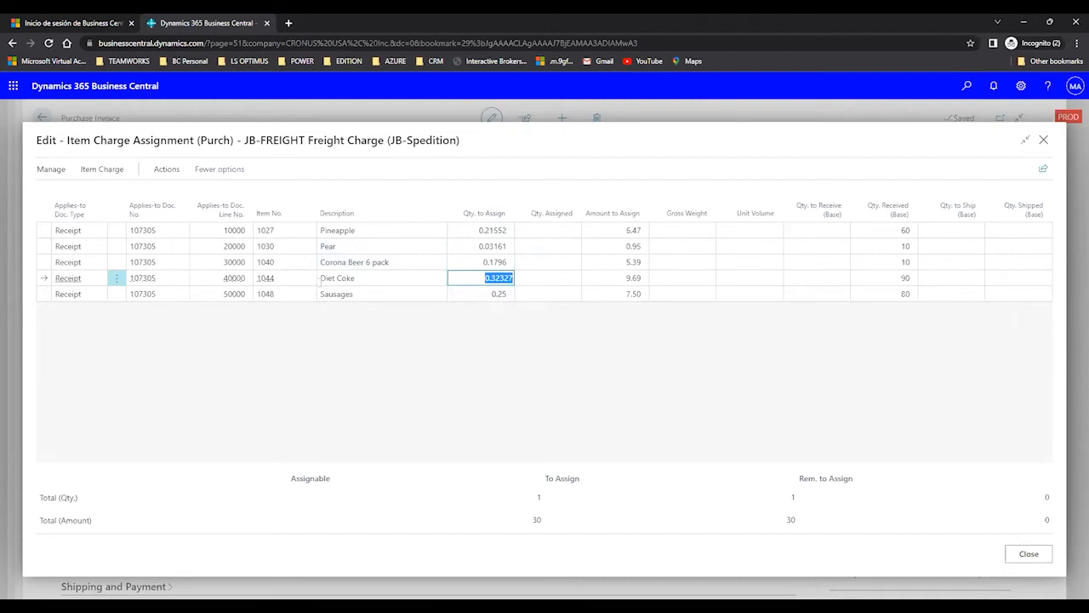
drag(627, 286, 644, 282)
click(645, 281)
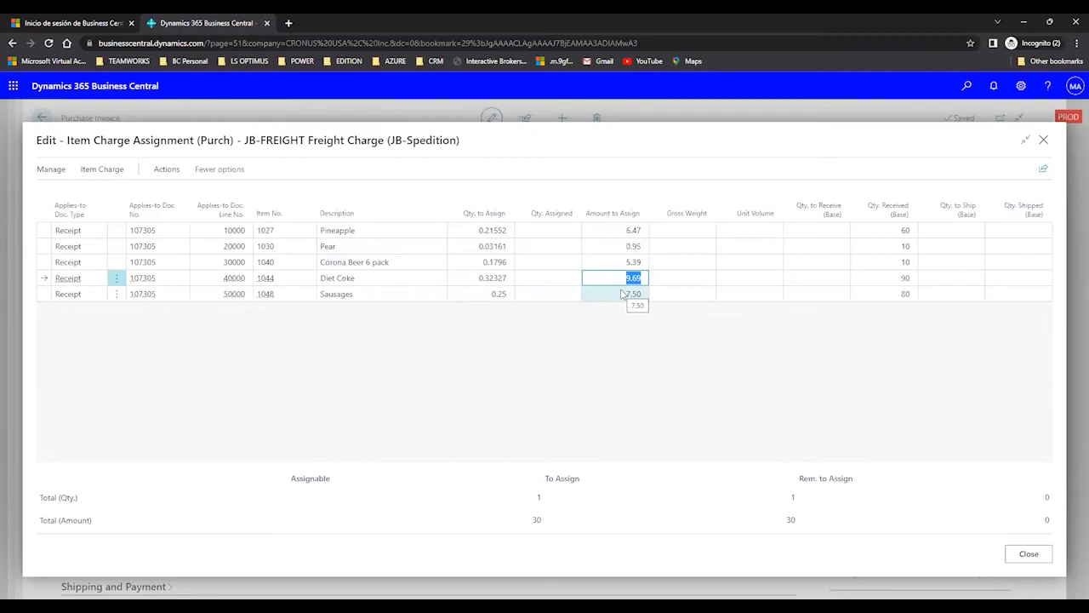
Suggest the item charge assignment once more, distributing the freight charge equally across the receipt lines
click(160, 175)
click(95, 193)
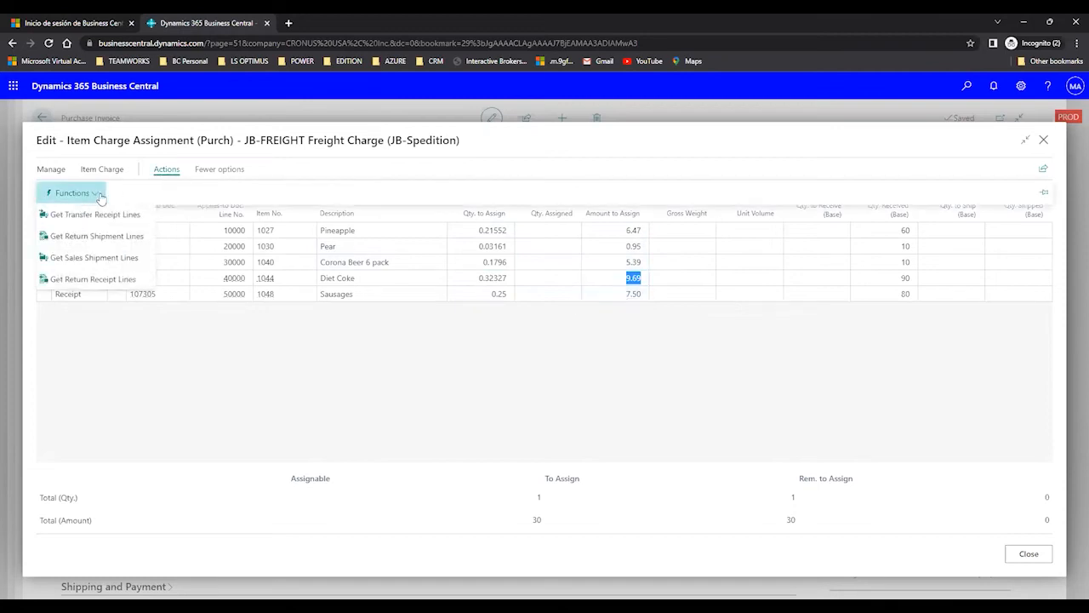
click(103, 170)
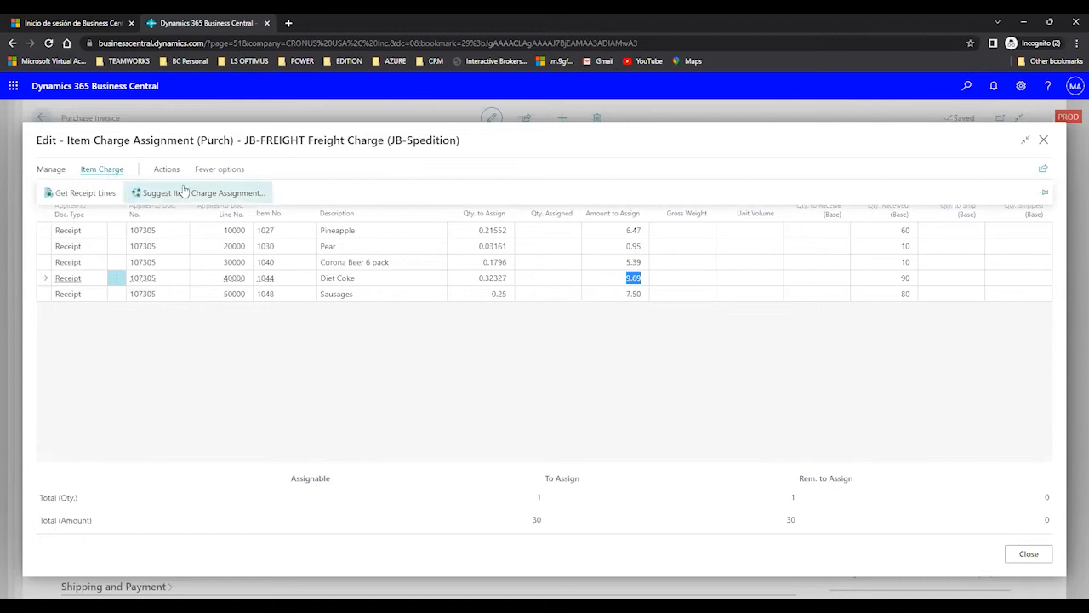
click(183, 193)
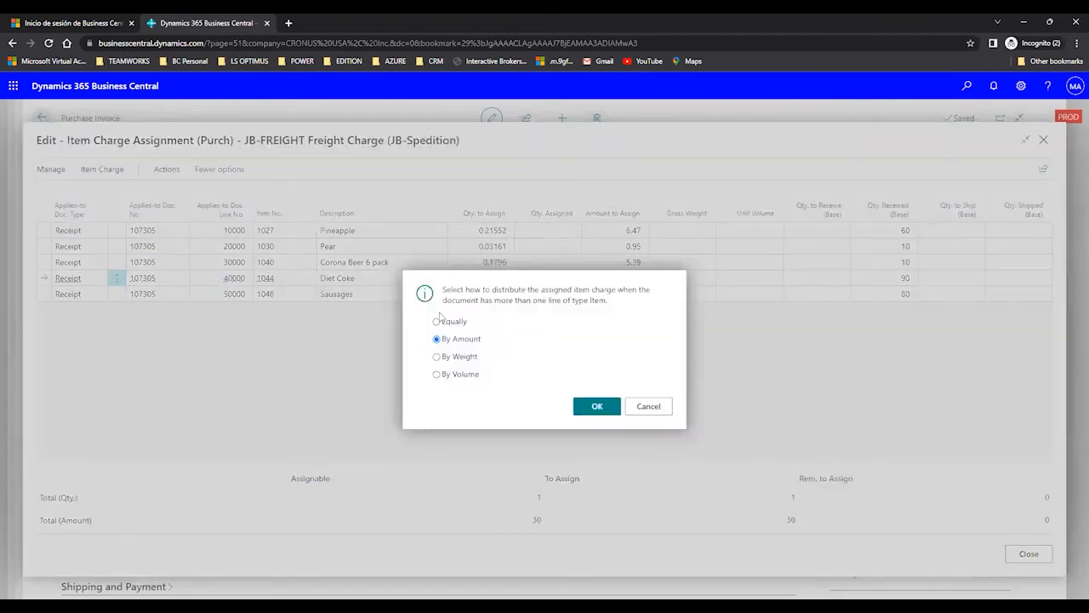
click(437, 322)
click(597, 407)
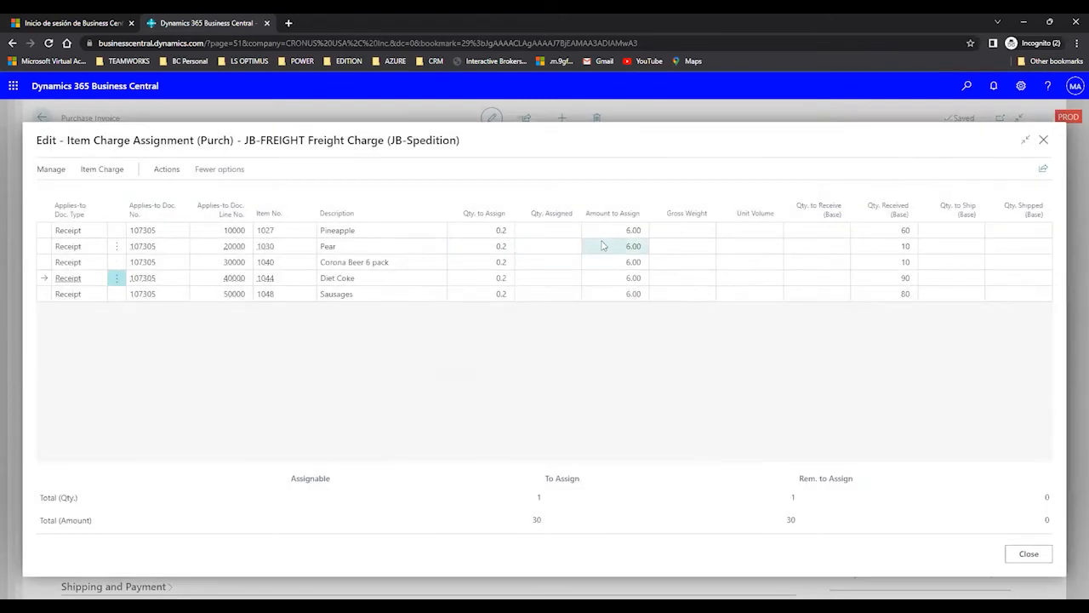
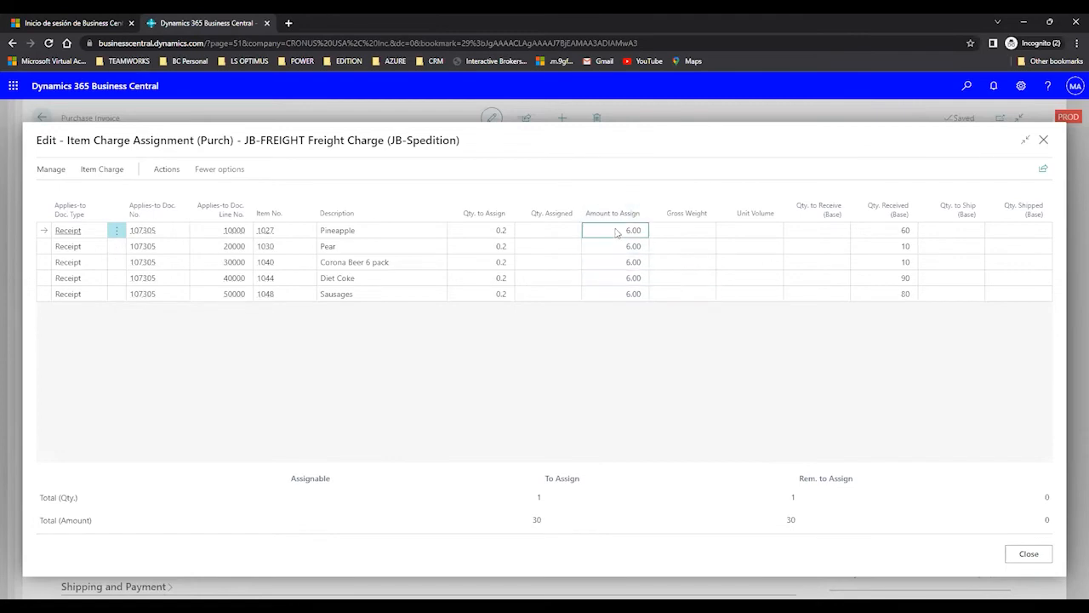
Close the item charge assignment and post the purchase invoice, declining to open the posted invoice
click(630, 233)
click(692, 334)
click(1029, 554)
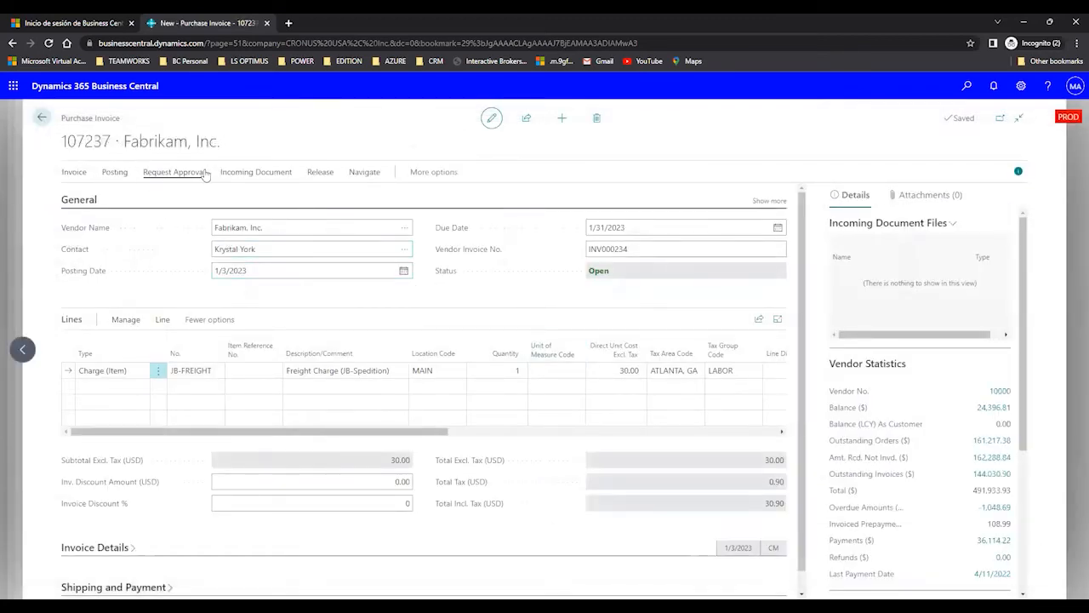
click(114, 173)
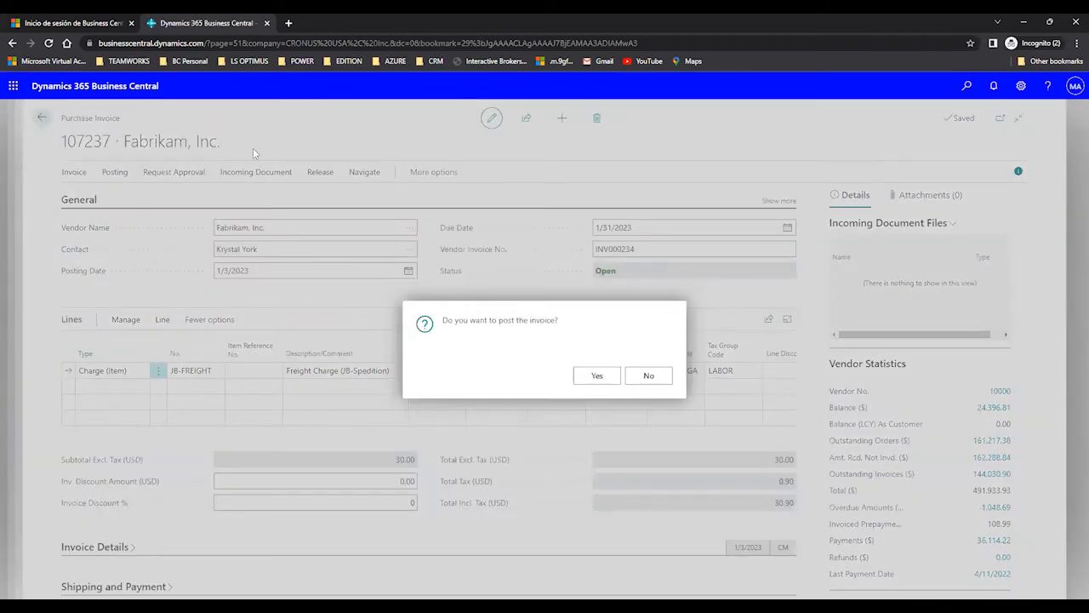
click(595, 374)
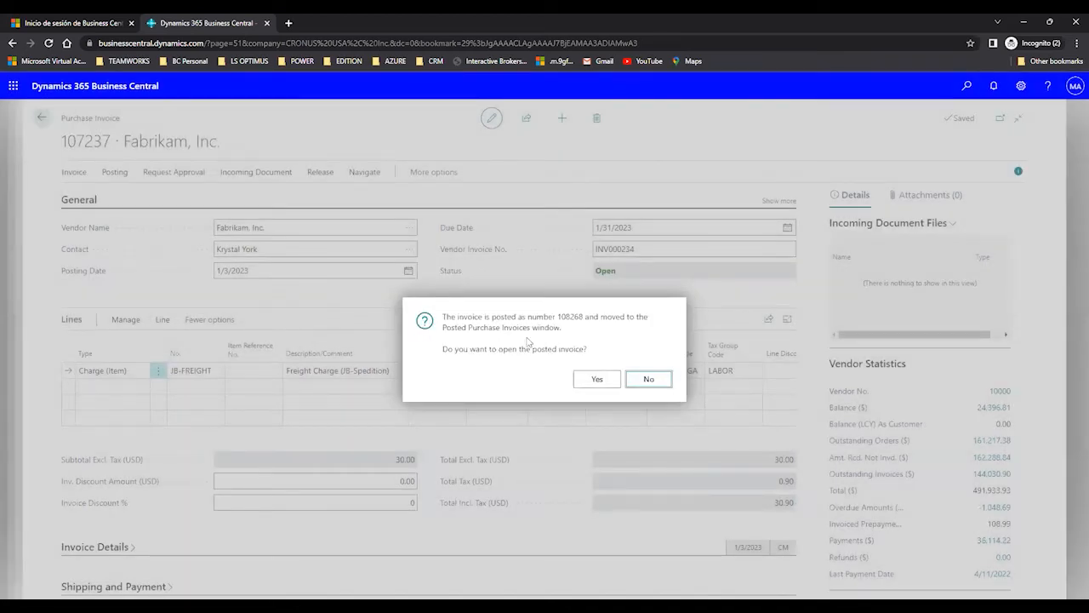
click(638, 379)
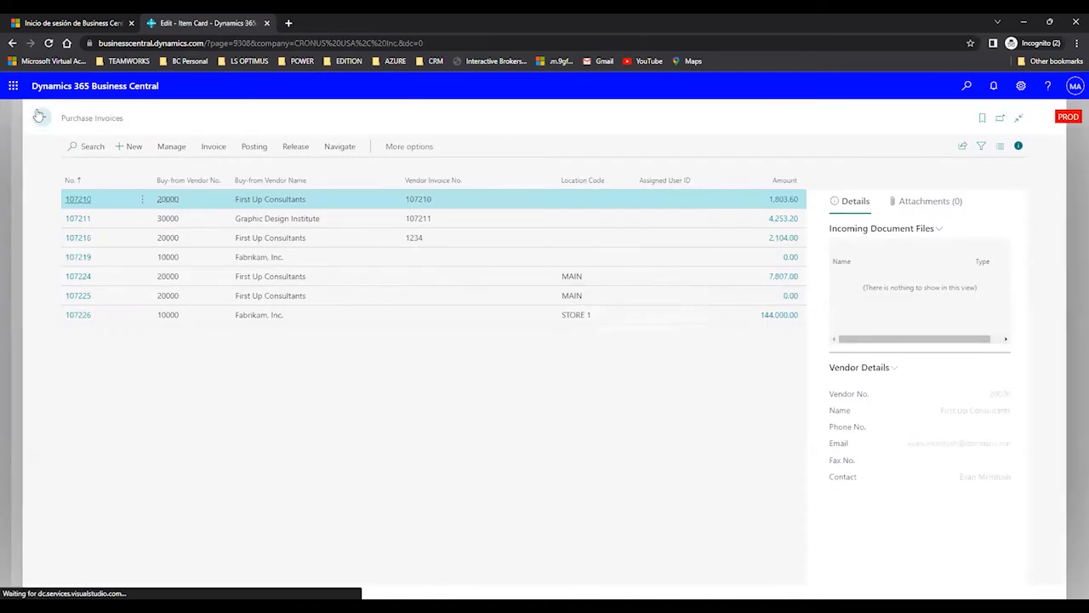
Return to the Pineapple item card and open the calculation details of its unit cost
click(40, 117)
click(44, 119)
click(445, 314)
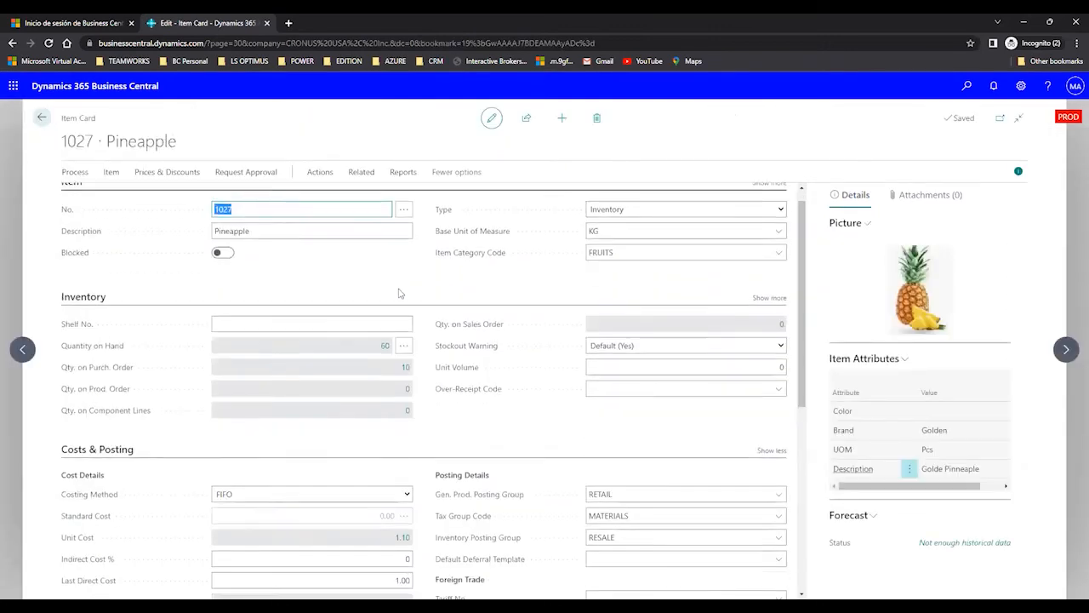
scroll(400, 294, down, 3)
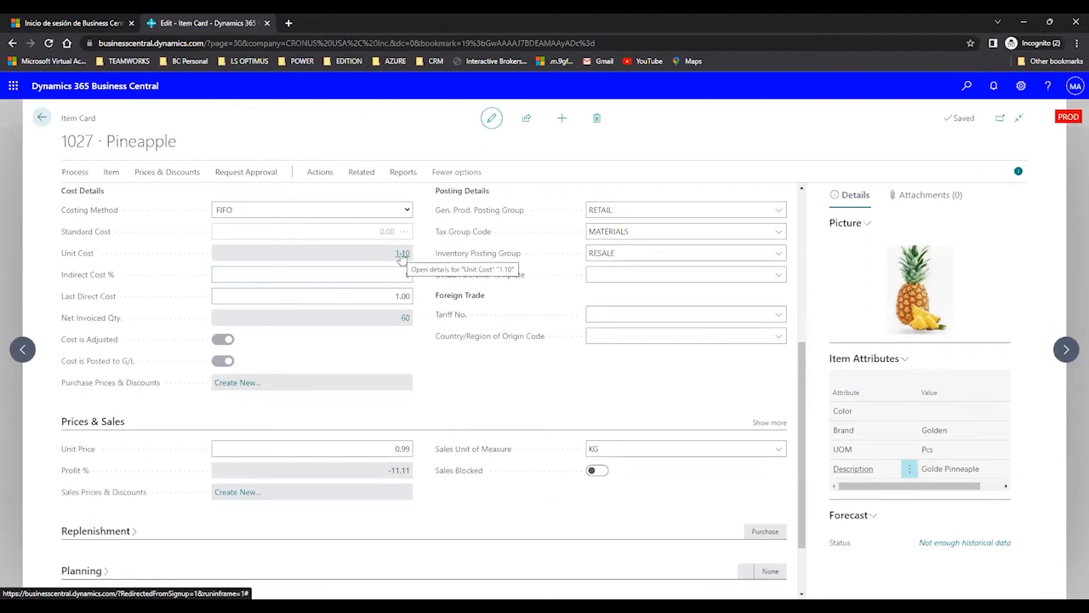
click(402, 254)
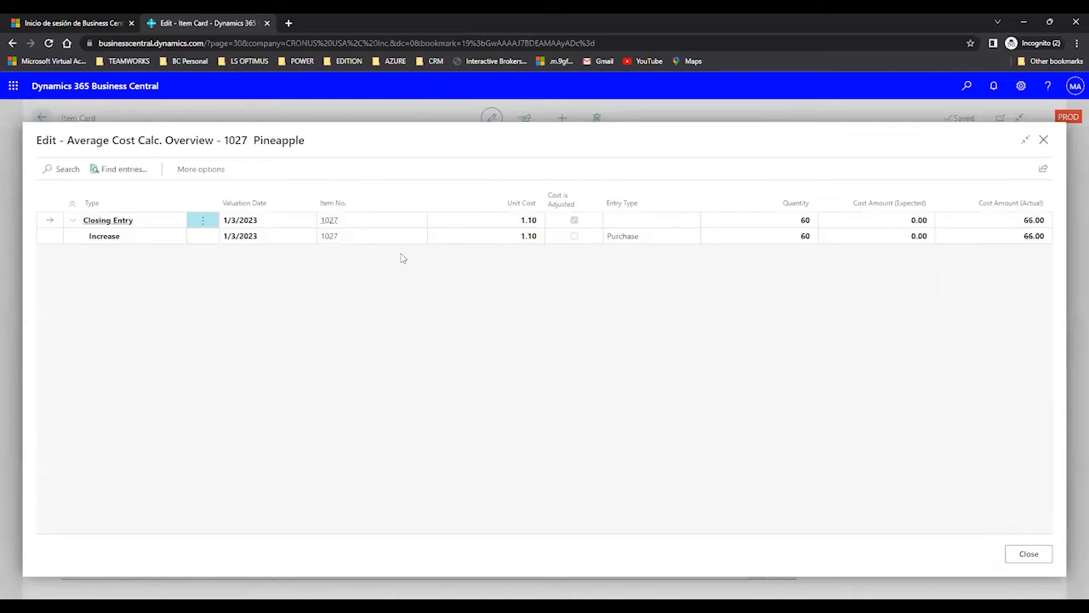
Compare the unit cost, quantity and actual cost amount in Pineapple's average cost overview
drag(519, 223, 538, 223)
click(538, 223)
click(804, 236)
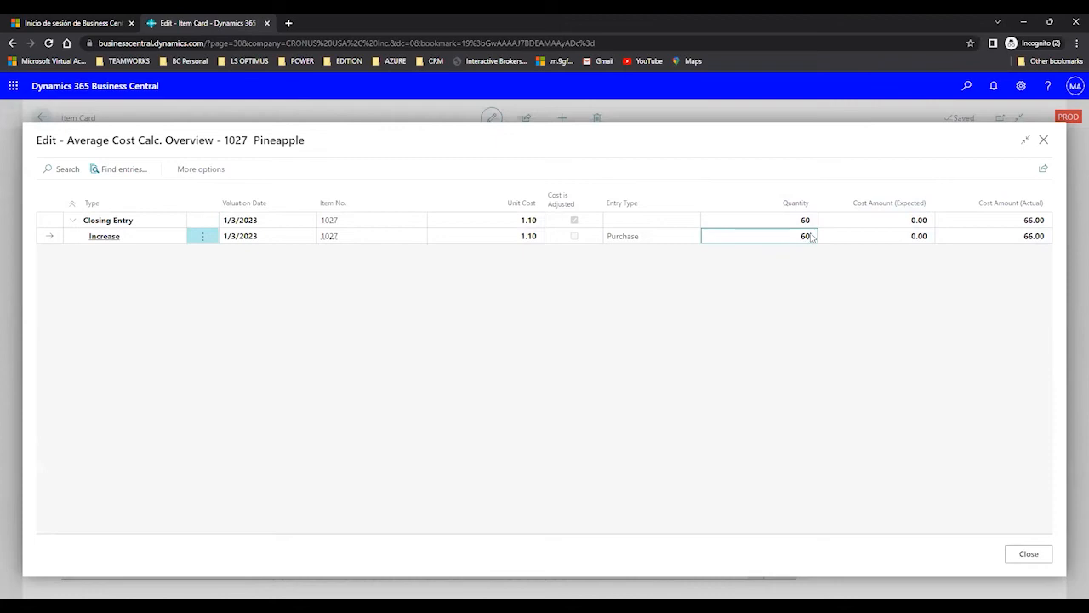
click(1028, 237)
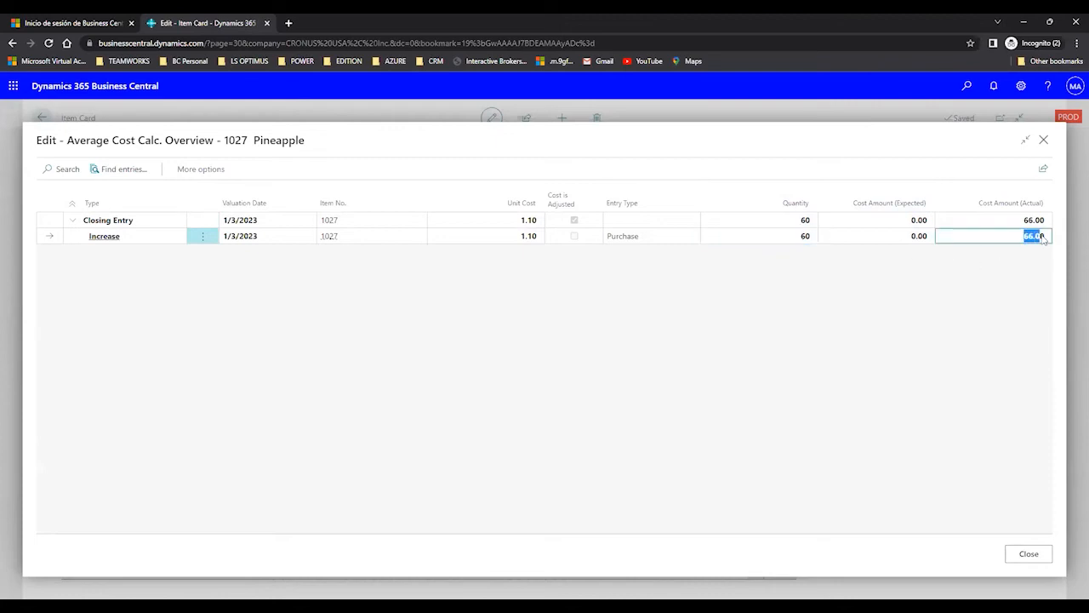
click(1047, 239)
drag(521, 241, 539, 241)
click(539, 242)
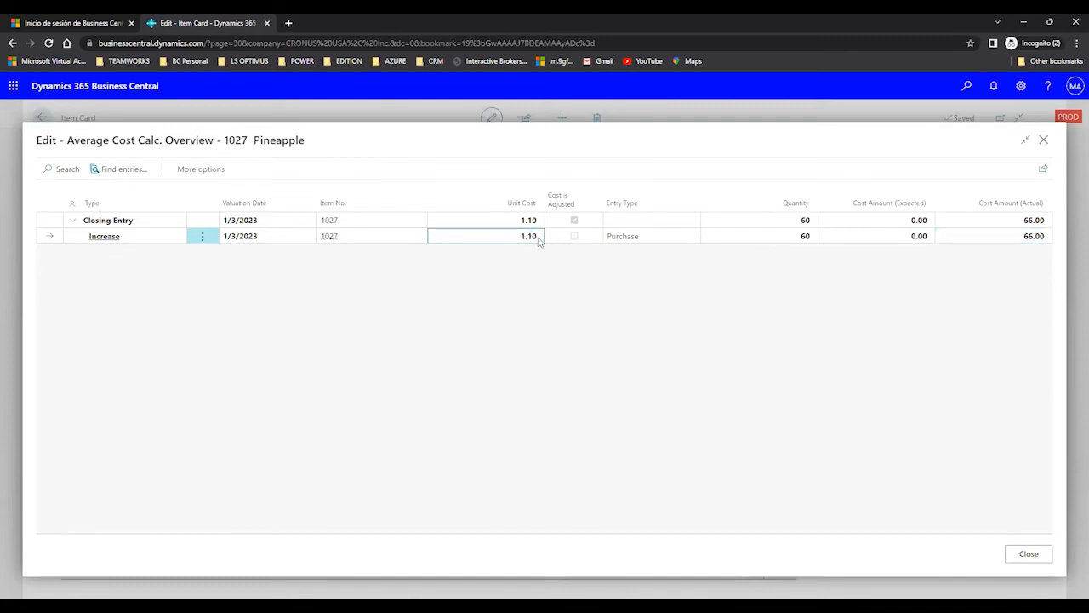
Recheck the unit cost and actual cost amount of the Increase purchase entry, and close the average cost overview
drag(537, 241, 526, 241)
click(554, 273)
click(1030, 242)
drag(1024, 241, 1053, 244)
click(890, 328)
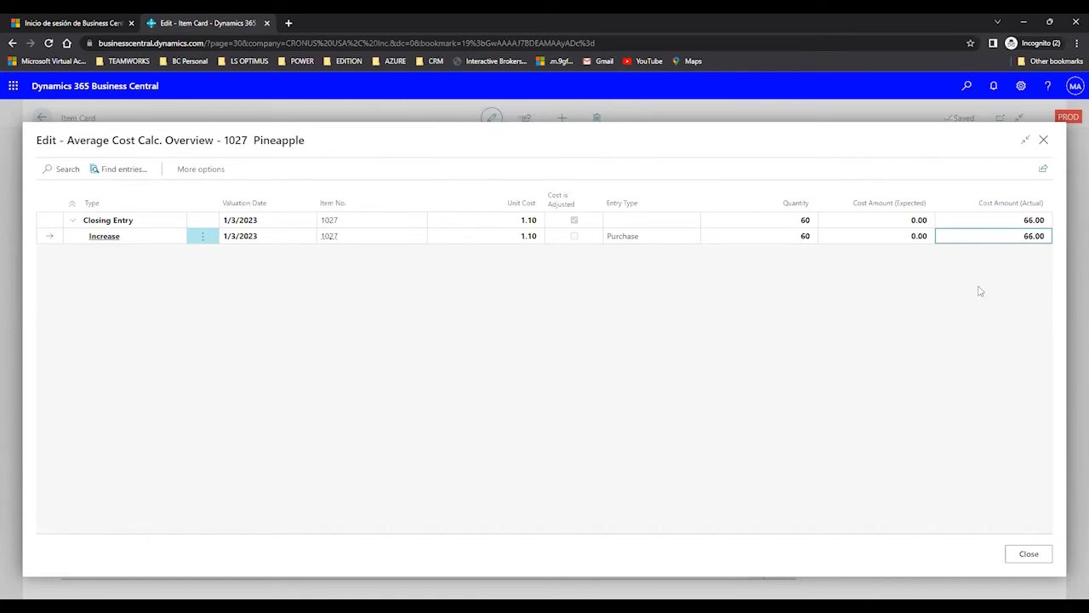
drag(1025, 240, 1046, 241)
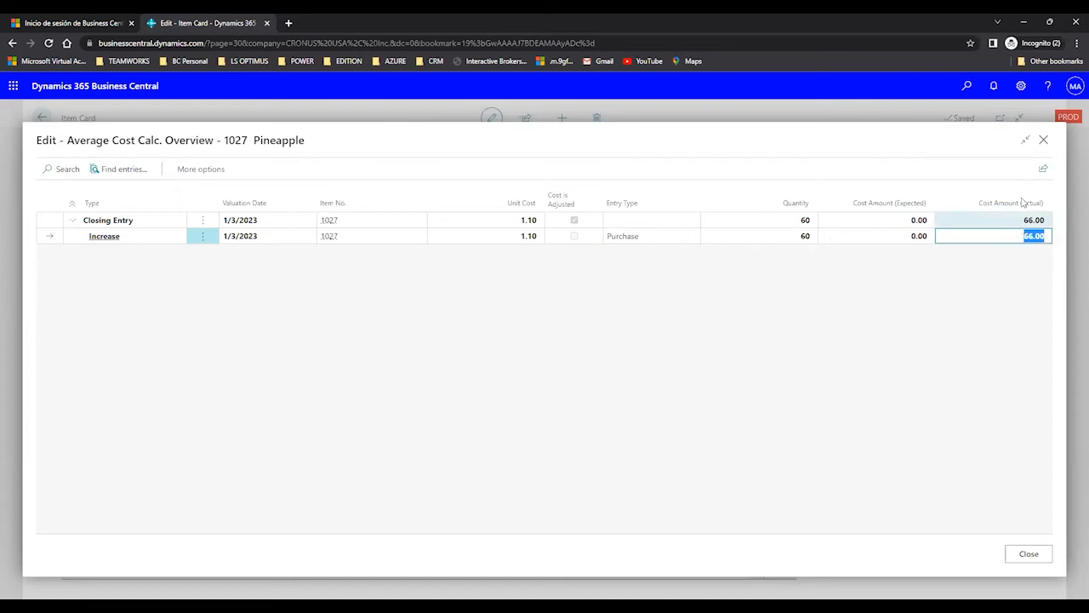
click(1045, 141)
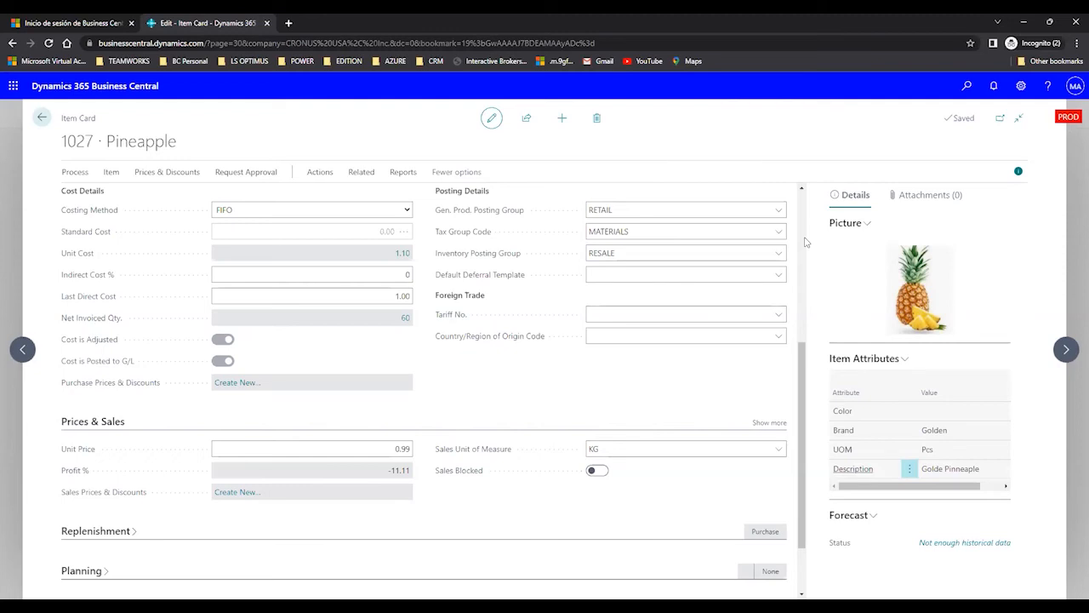
Search for "adjust" and run the Adjust Item Costs/Prices task with its preset options
click(968, 86)
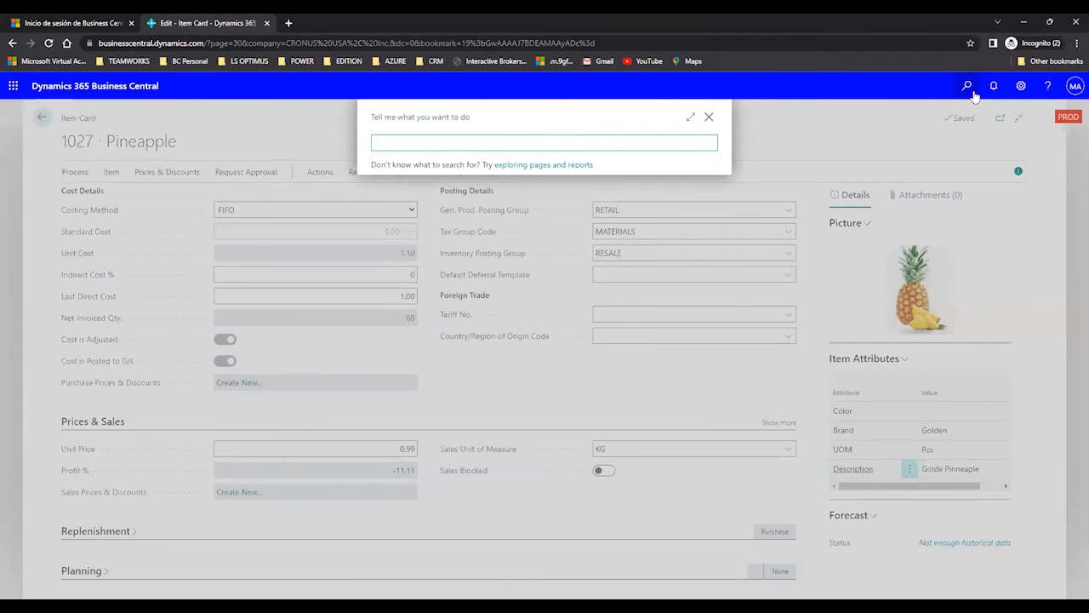
text(update cust)
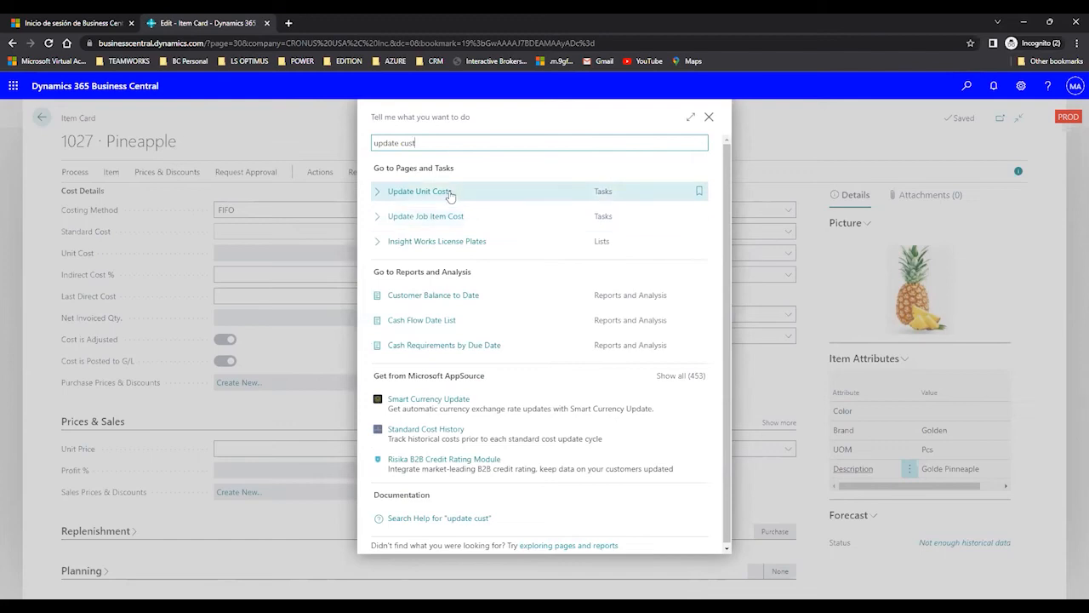
drag(455, 145, 353, 136)
text(adjust)
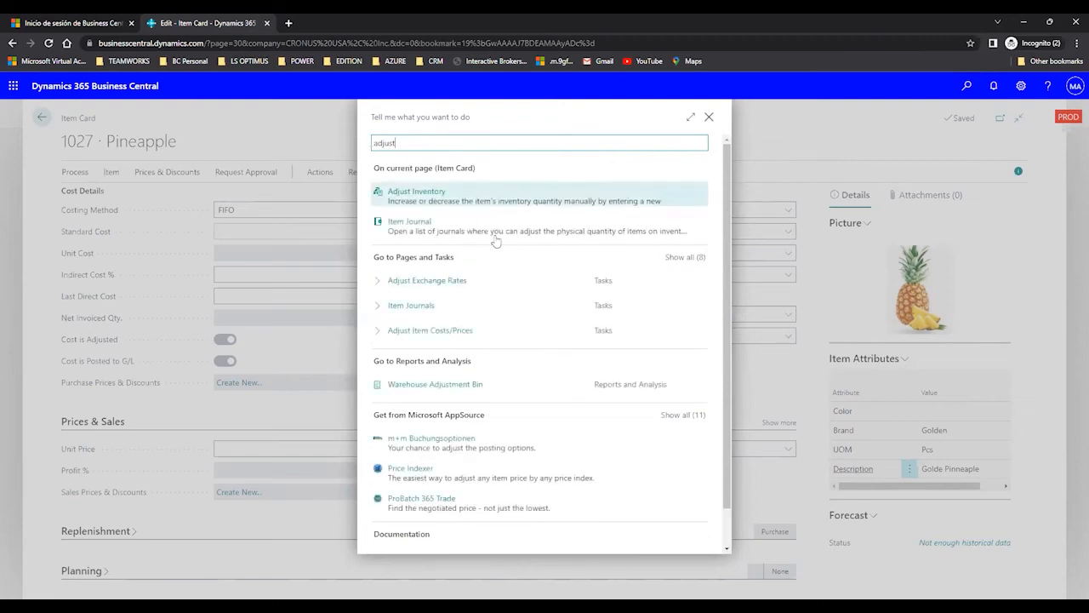
click(442, 339)
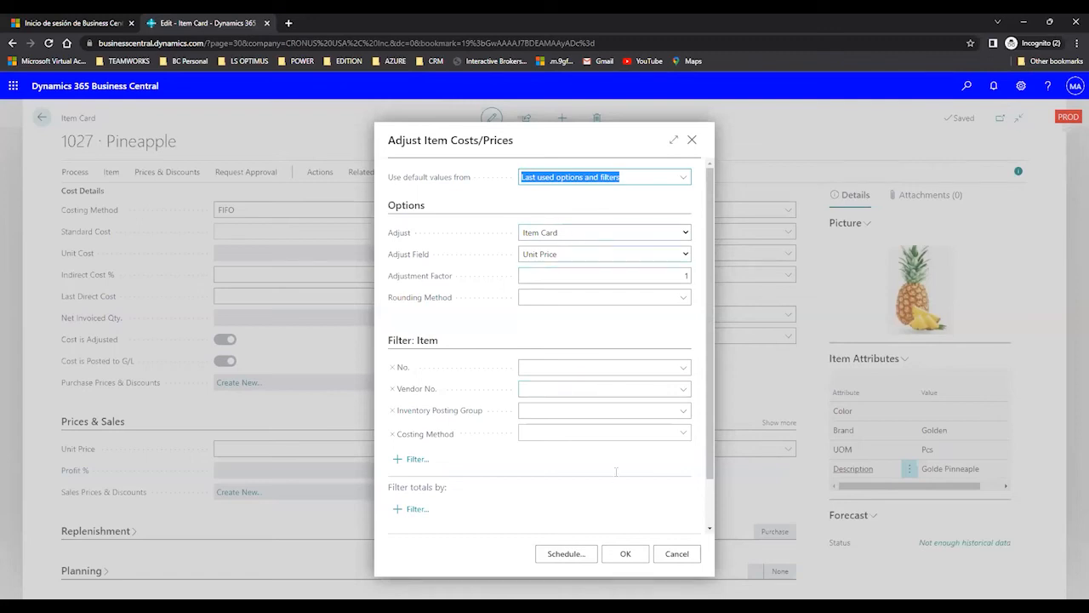
drag(388, 140, 518, 156)
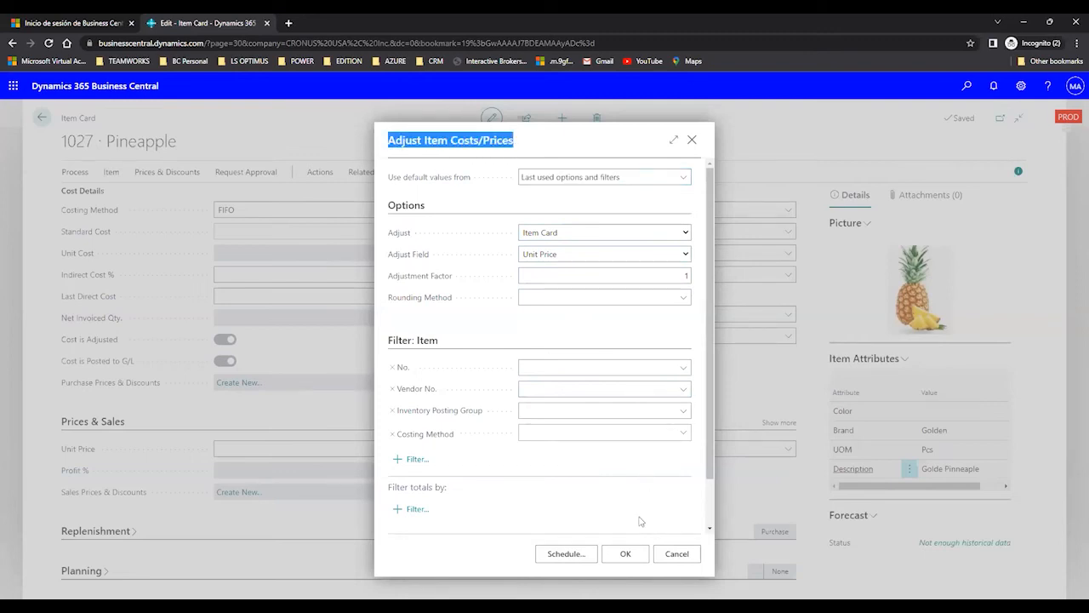
click(630, 554)
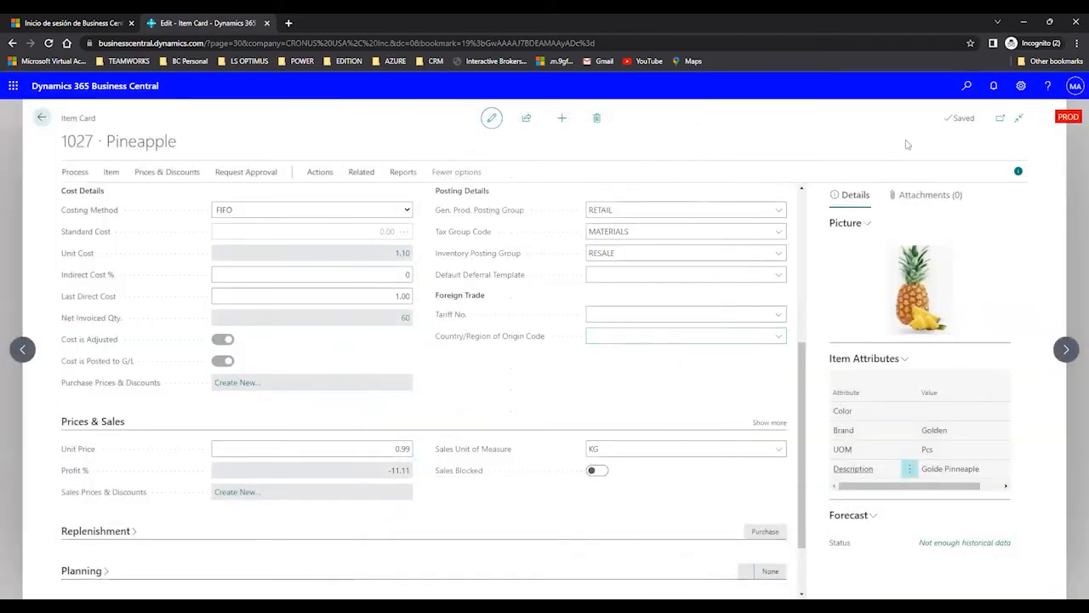
Search for "post cost to G/L", enable Post in Post Inventory Cost to G/L, and try to preview the report without a document number
click(965, 87)
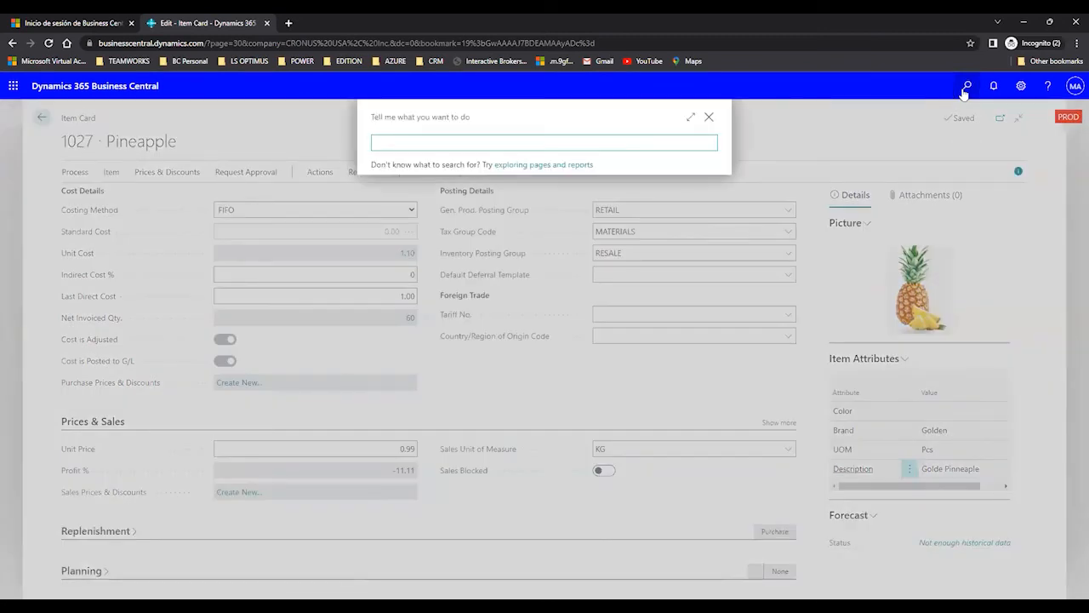
text(post cost to G/L)
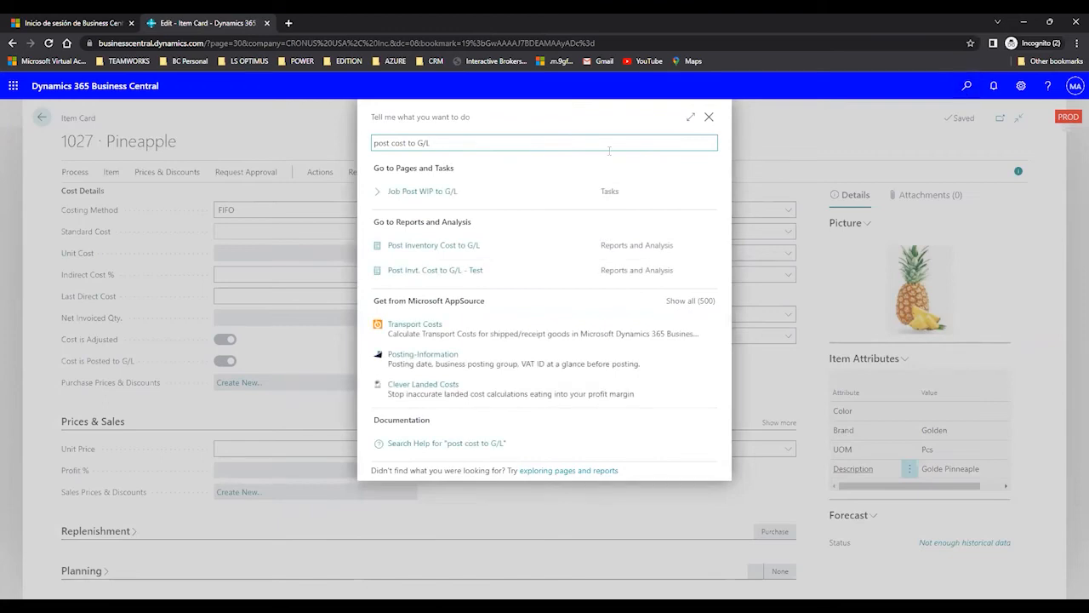
click(447, 248)
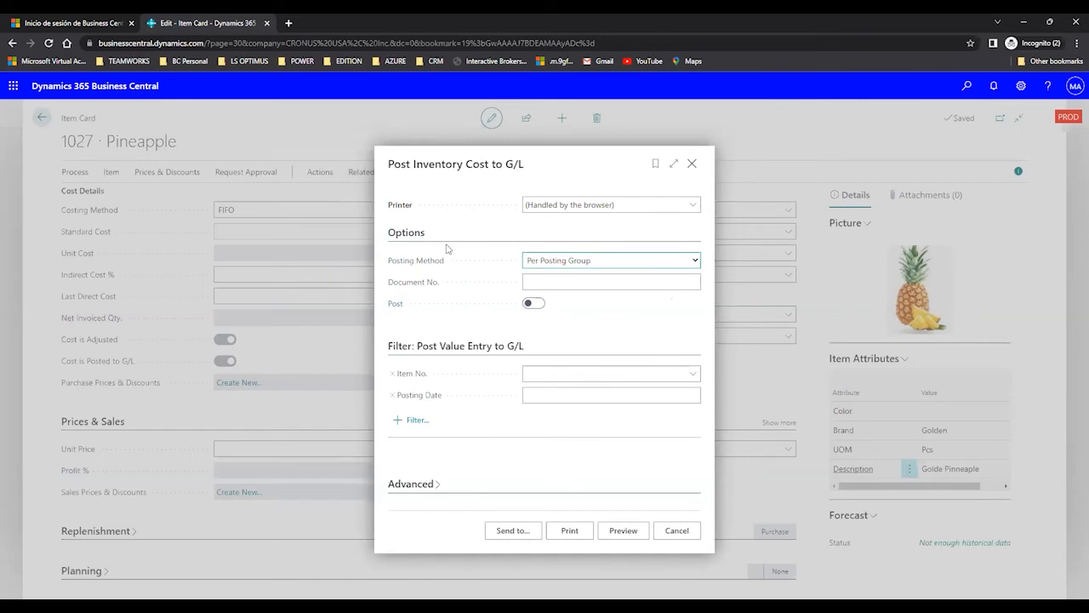
click(534, 311)
drag(388, 163, 553, 177)
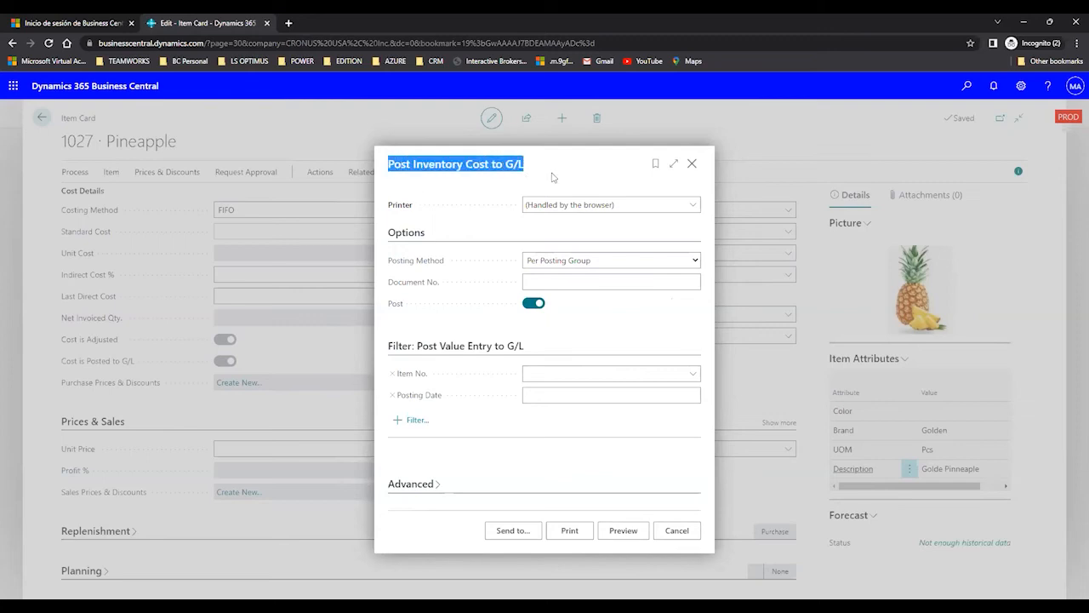
click(626, 532)
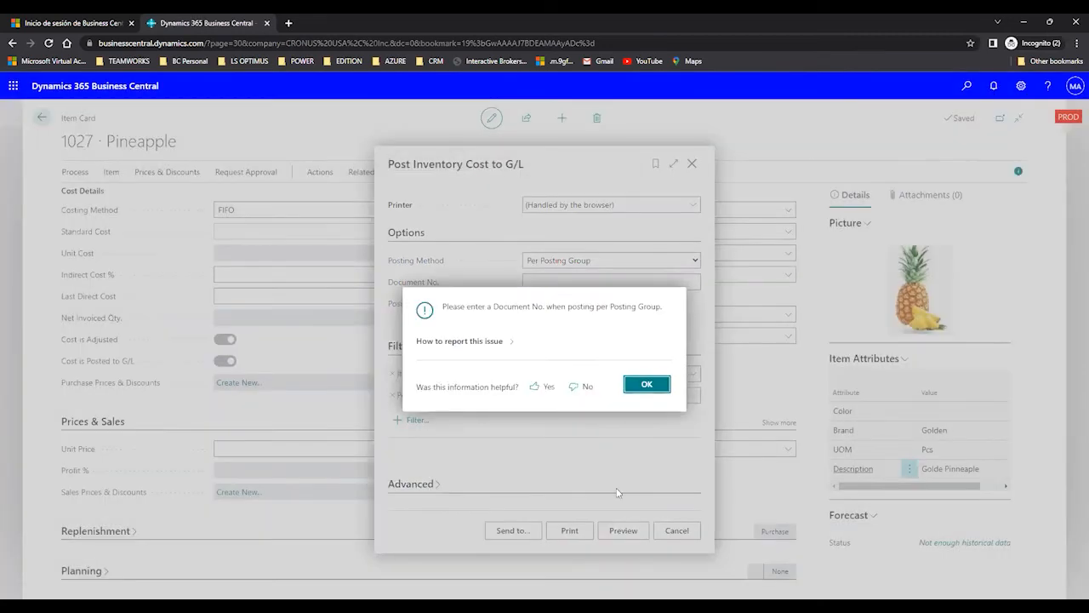
click(646, 385)
Set the Document No. to UPDATECOST000002, run the Post Inventory Cost to G/L preview with Post enabled, and close the report
click(547, 282)
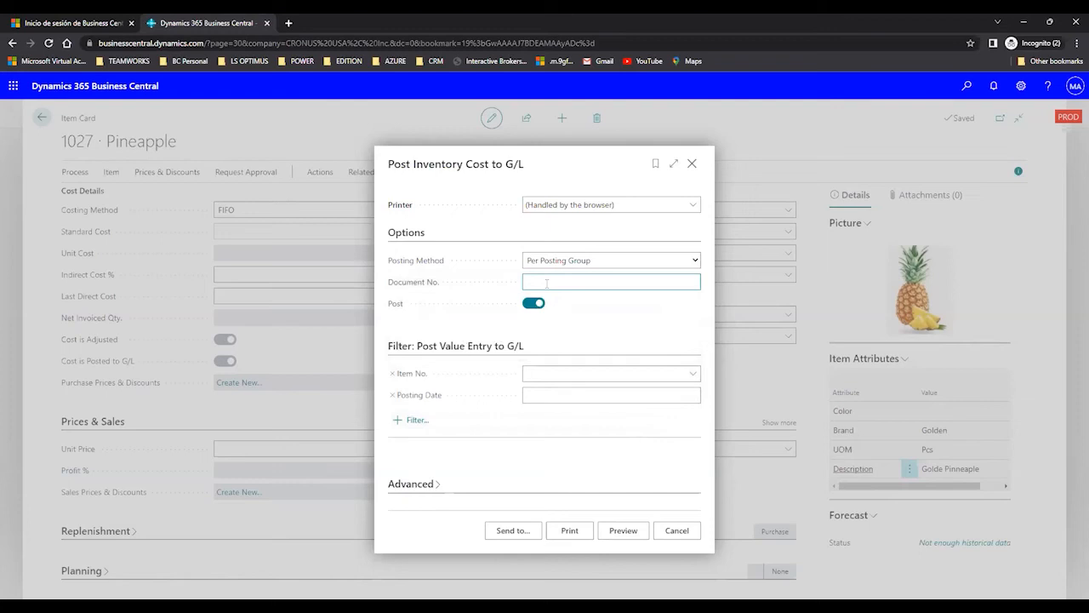
text(UPDATECOST000002)
key(Tab)
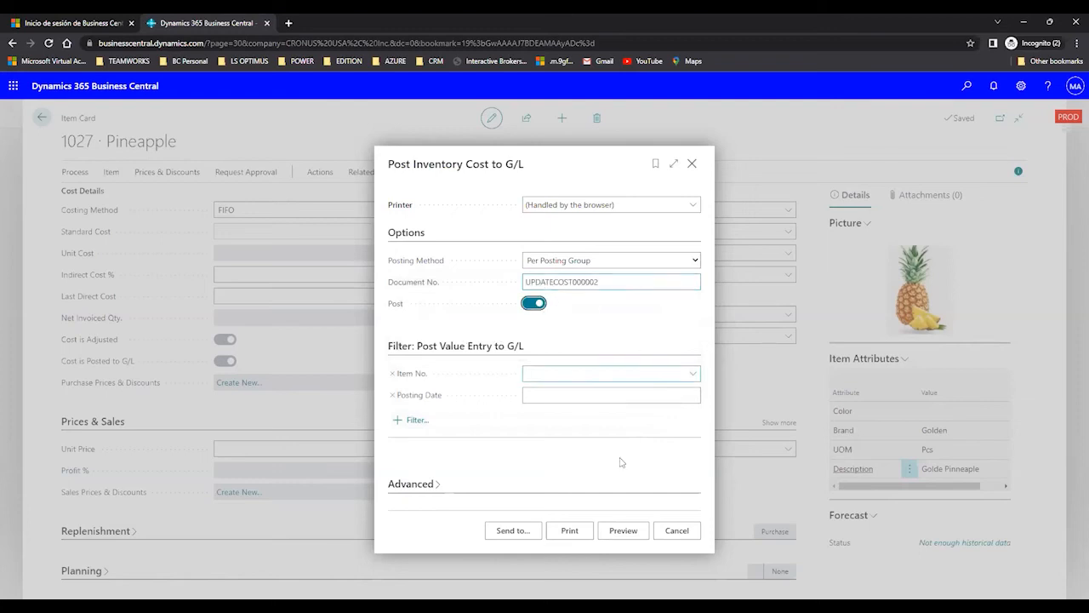
click(616, 533)
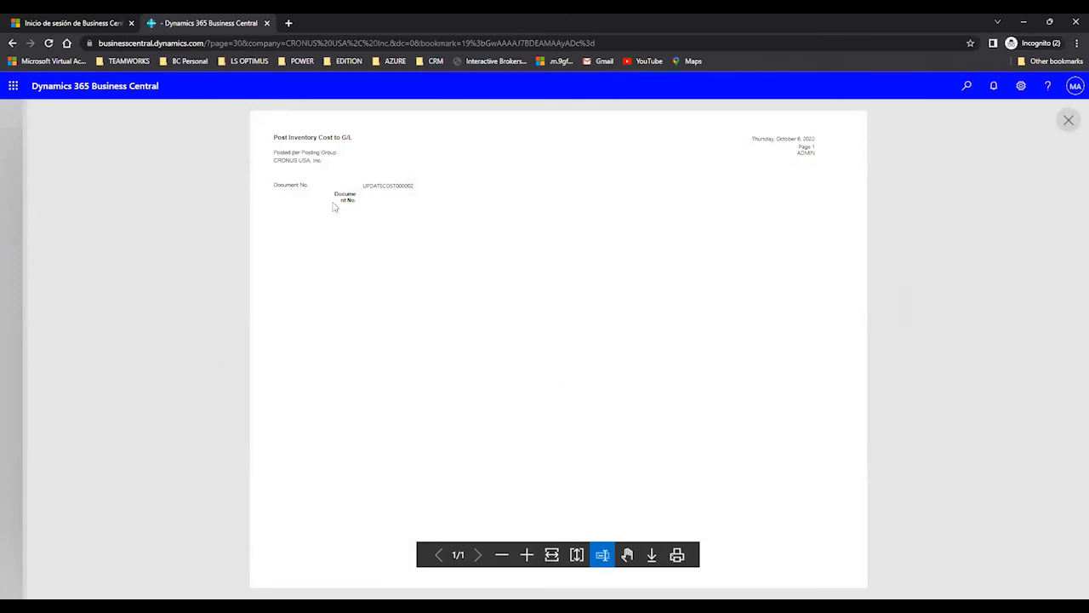
click(1067, 121)
click(650, 381)
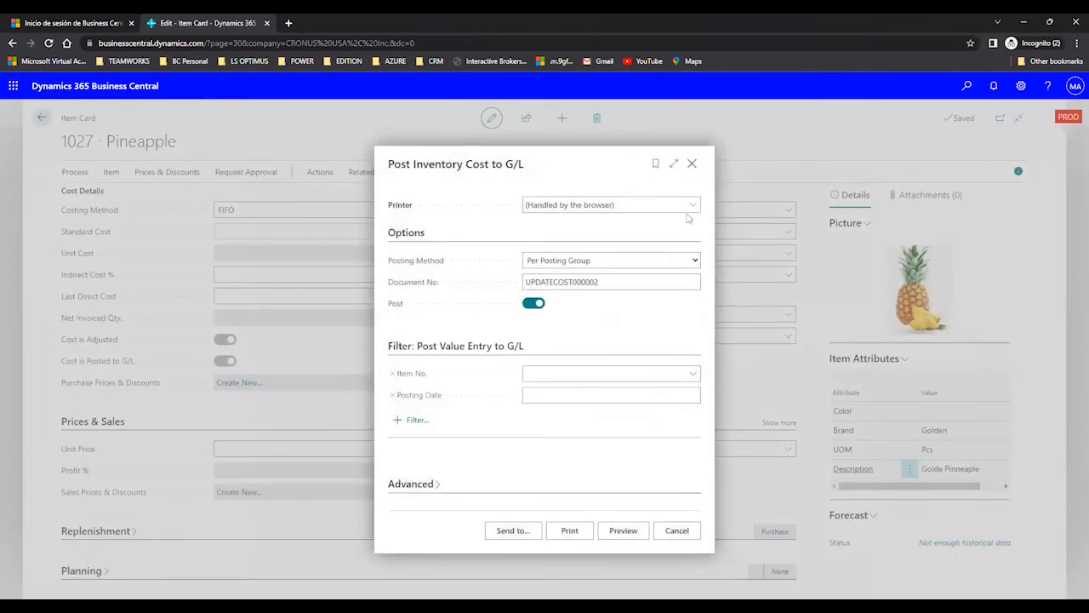
click(692, 164)
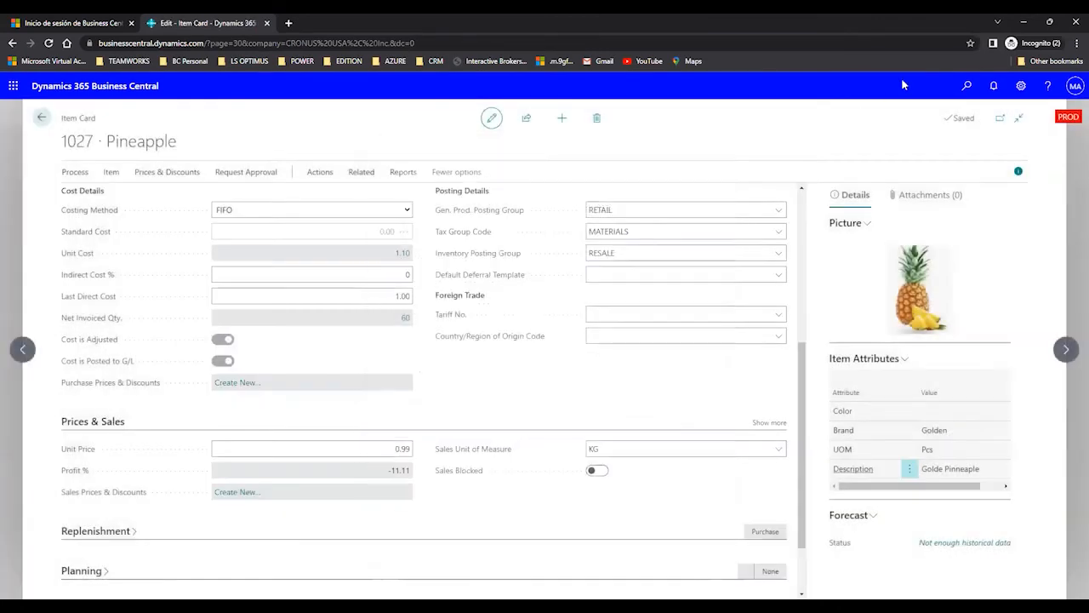
Search for "inventory set up" and check the Automatic Cost Posting setting in Inventory Setup
click(966, 86)
text(inventroy se)
key(BackSpace)
key(BackSpace)
key(BackSpace)
key(BackSpace)
key(BackSpace)
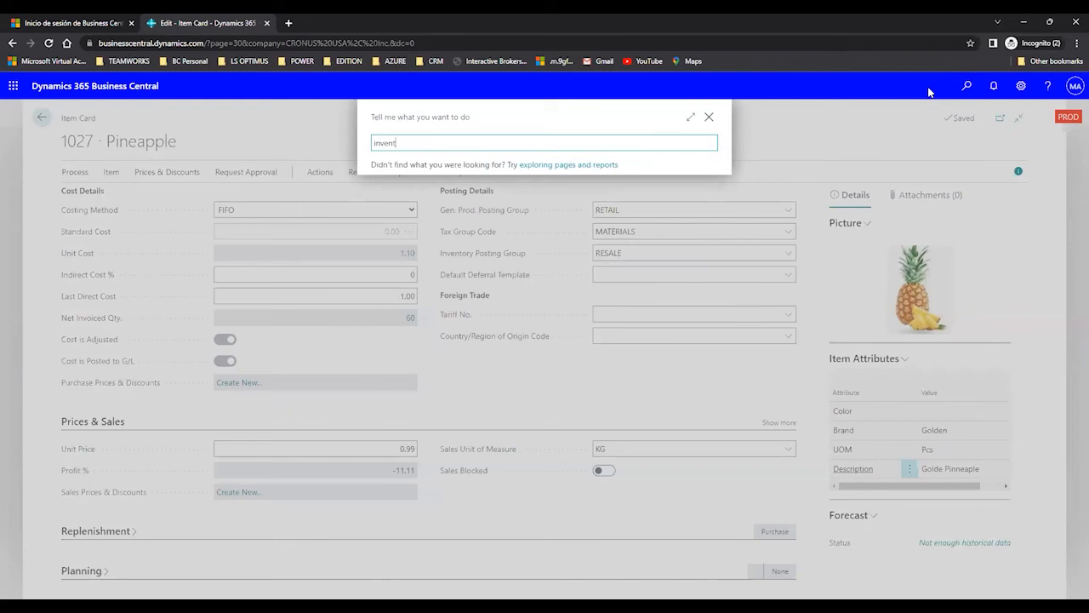
text(ory)
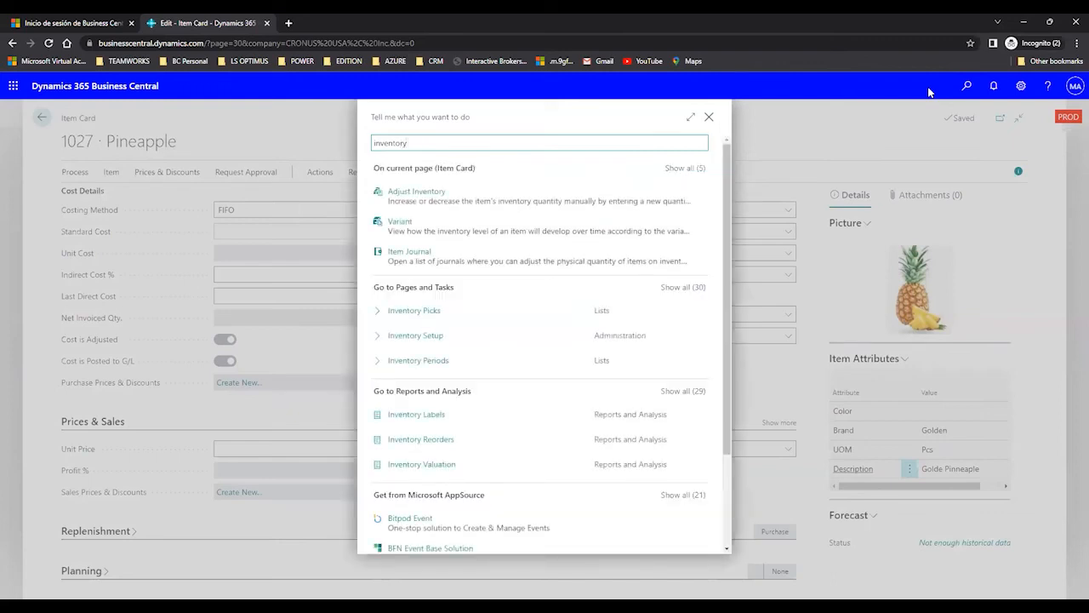
text( set up)
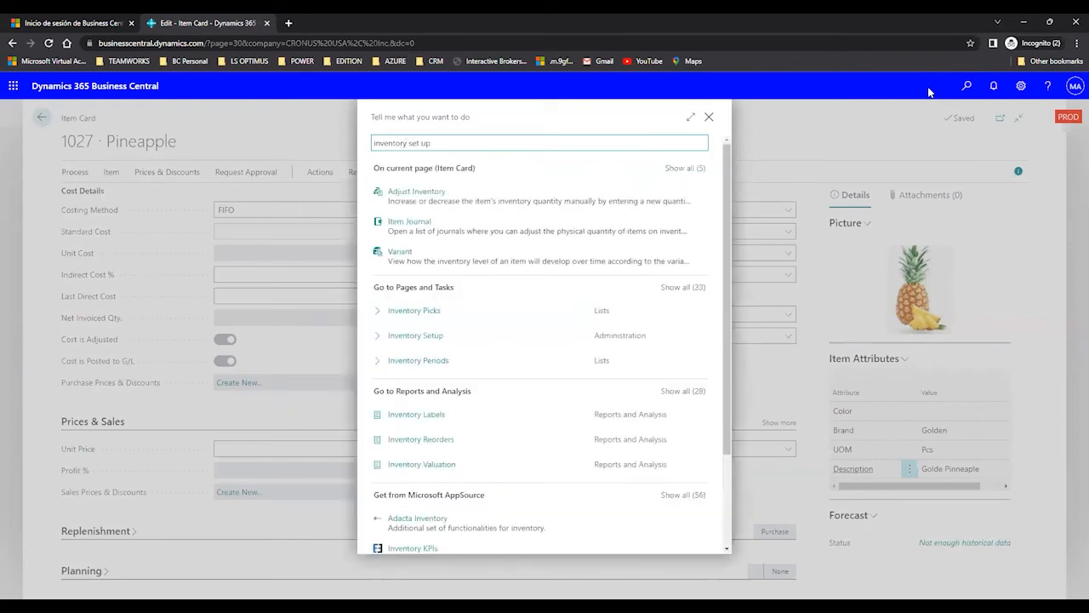
click(442, 192)
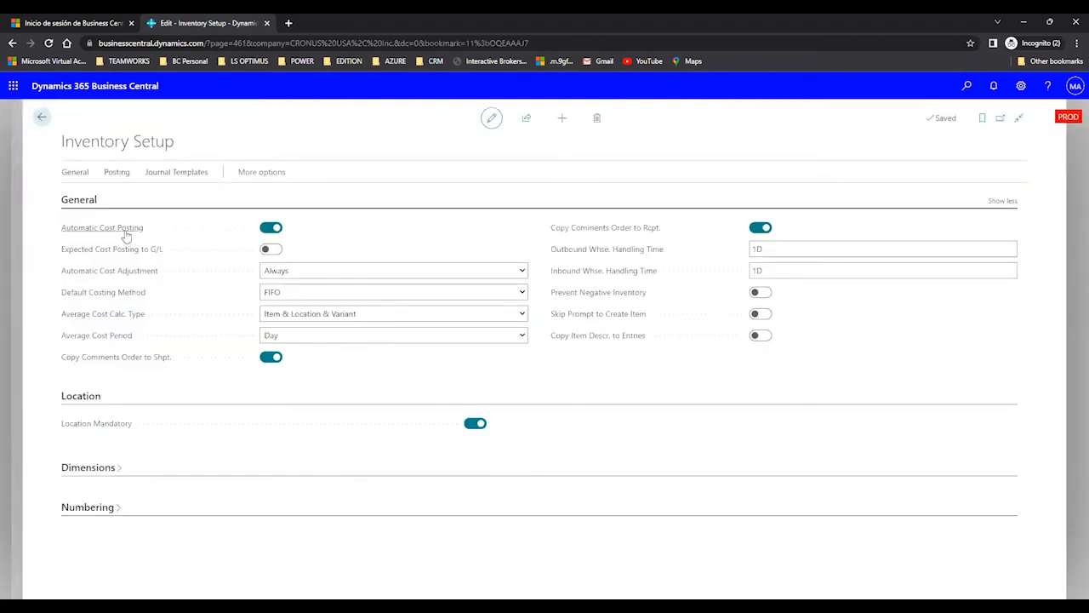
mouse_move(126, 236)
click(41, 118)
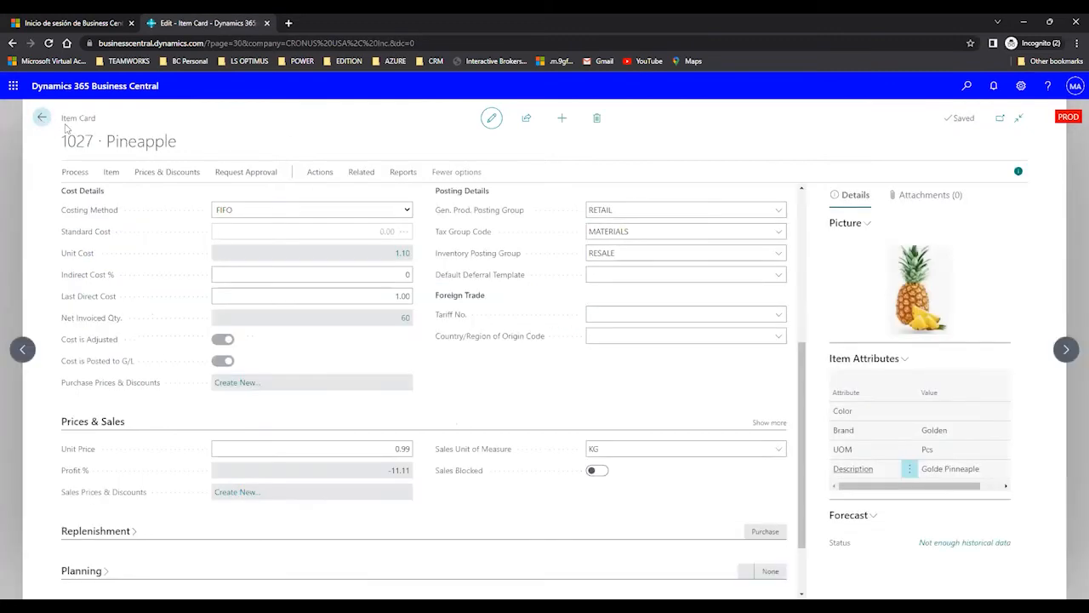
Go to the Chart of Accounts and open the general ledger entries behind the Inventory account's net change
click(43, 118)
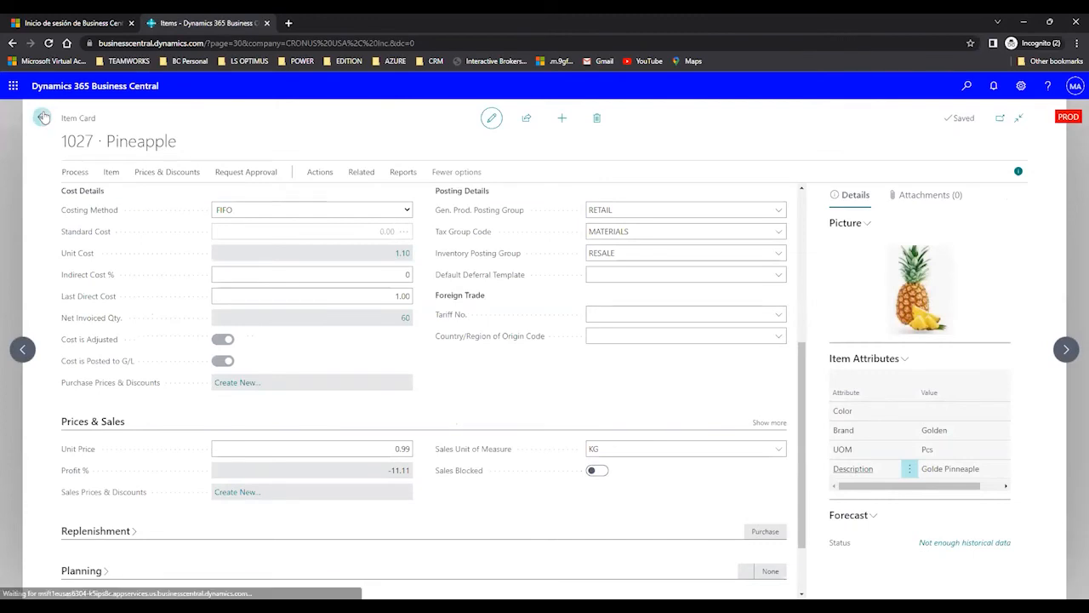
scroll(223, 185, up, 2)
click(177, 117)
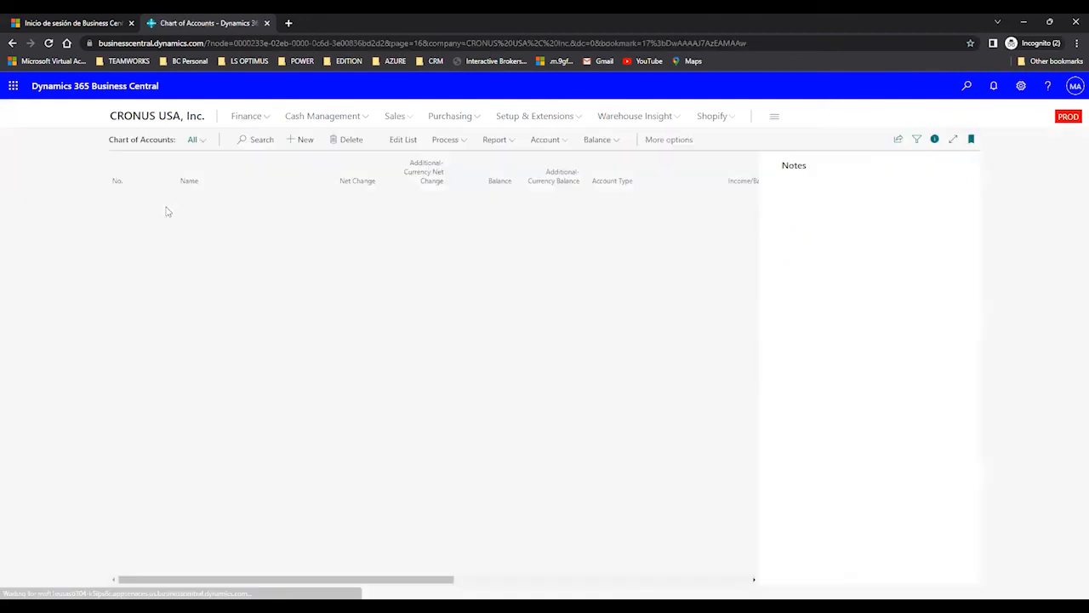
click(253, 354)
scroll(254, 356, down, 3)
scroll(255, 356, down, 5)
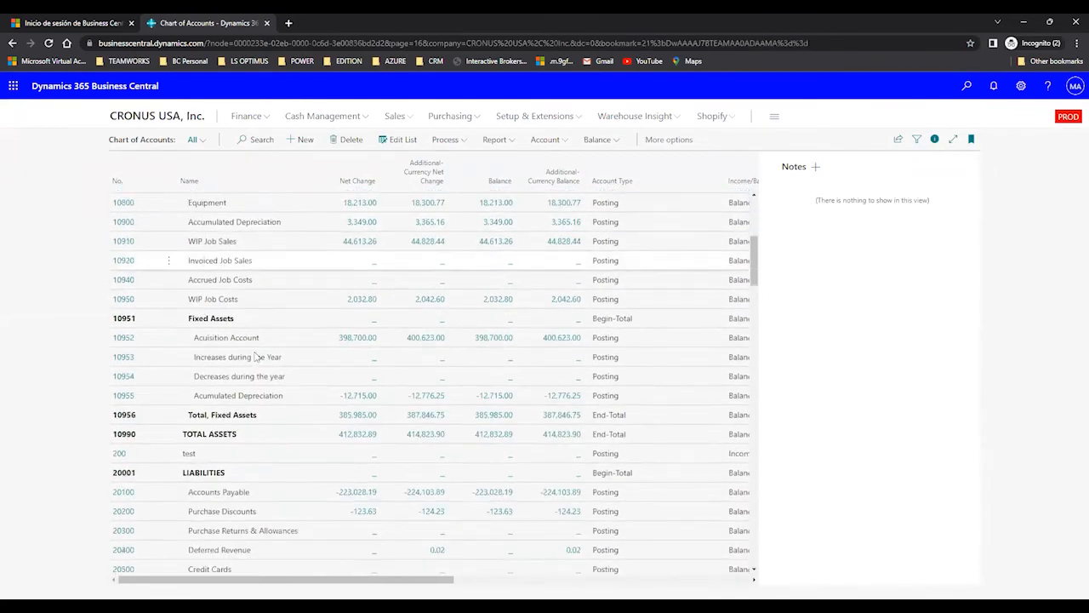
scroll(257, 354, up, 5)
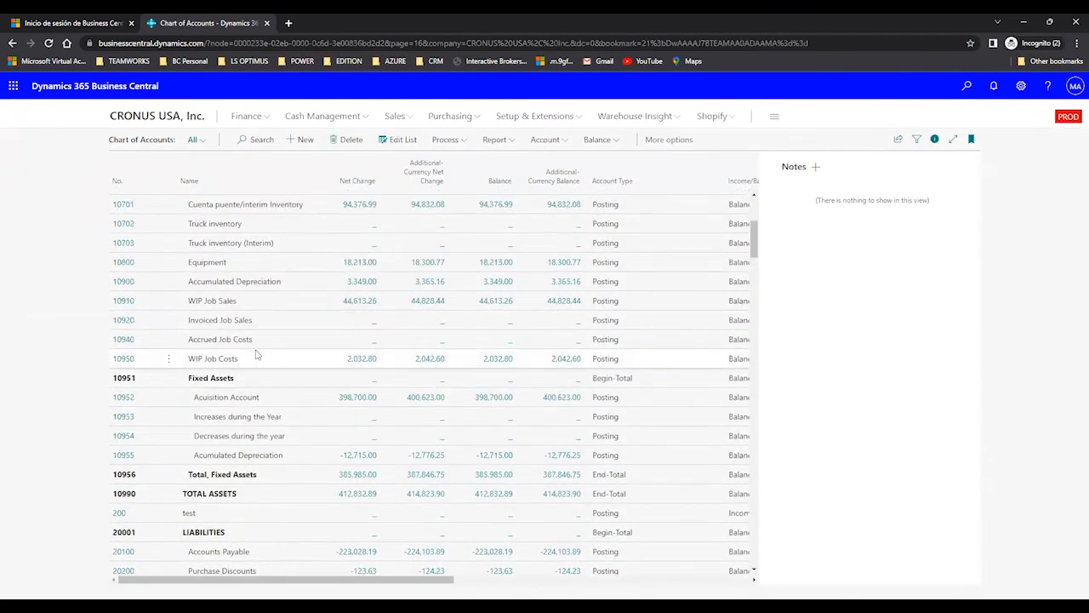
click(349, 265)
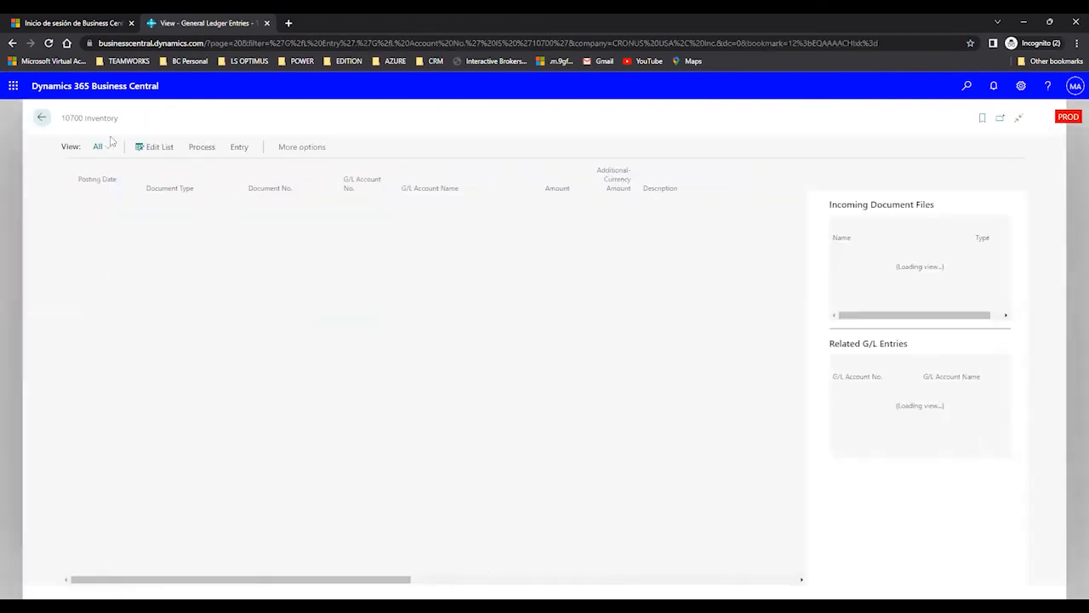
Compare the 60.00 direct cost entry of document 108267 with a 6.00 entry of document 108268, and leave the ledger entries
drag(64, 117, 120, 124)
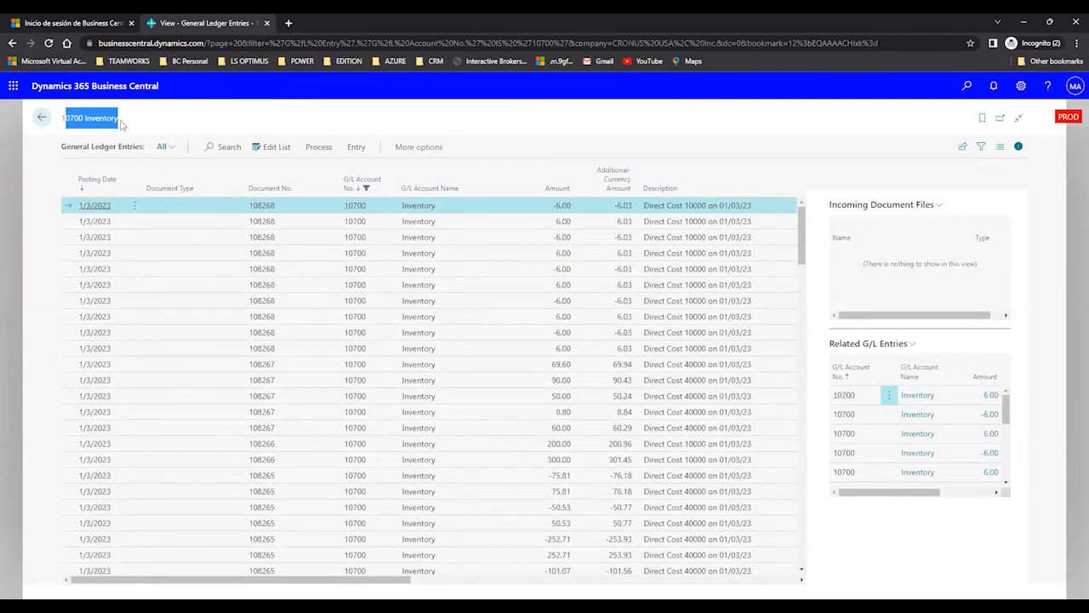
click(562, 428)
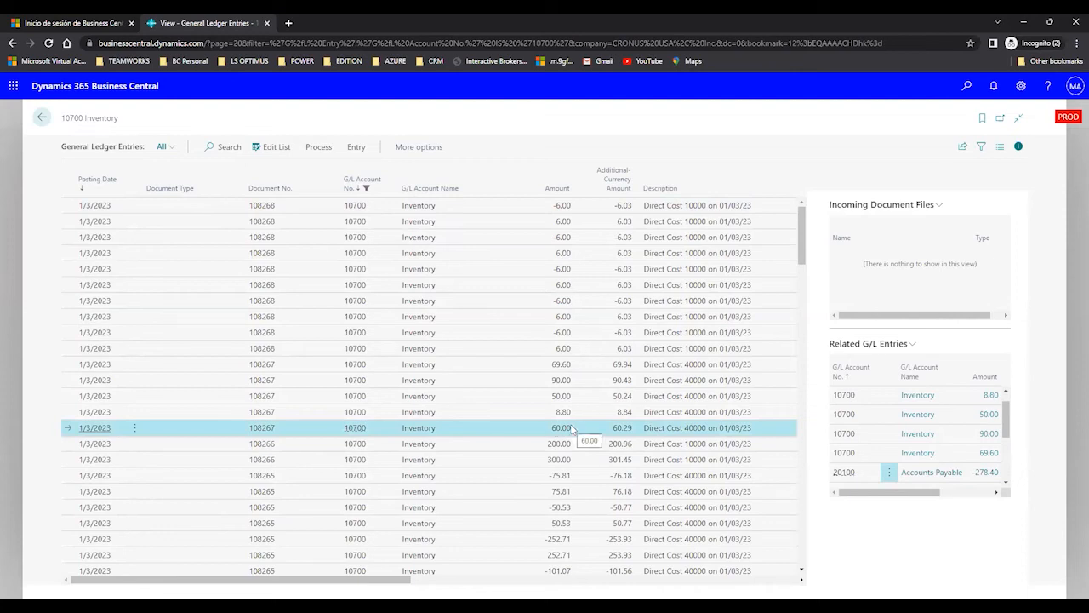
ctrl+click(565, 222)
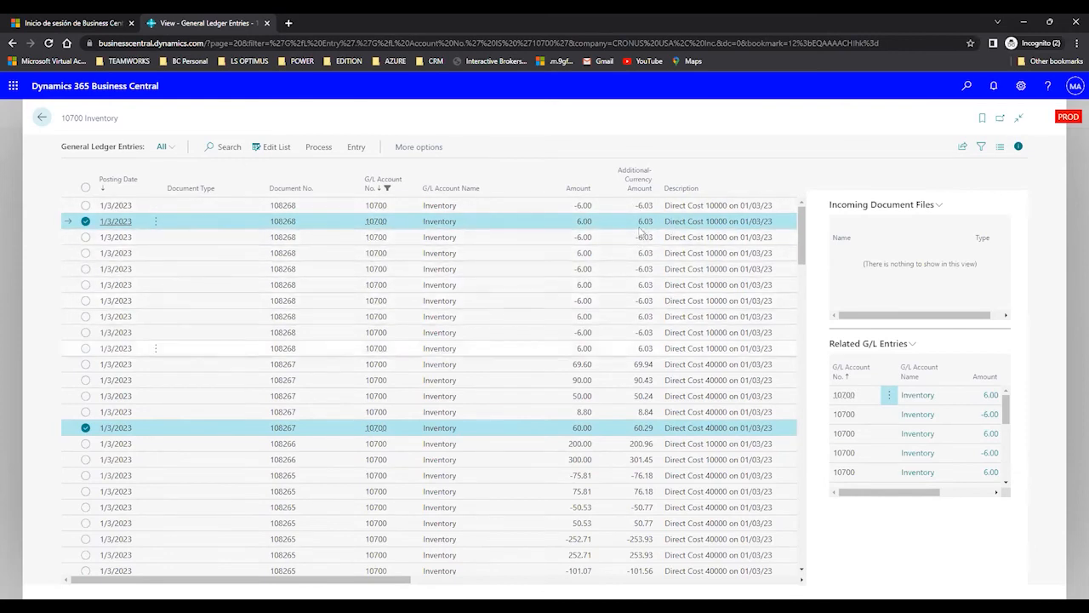
scroll(156, 340, down, 2)
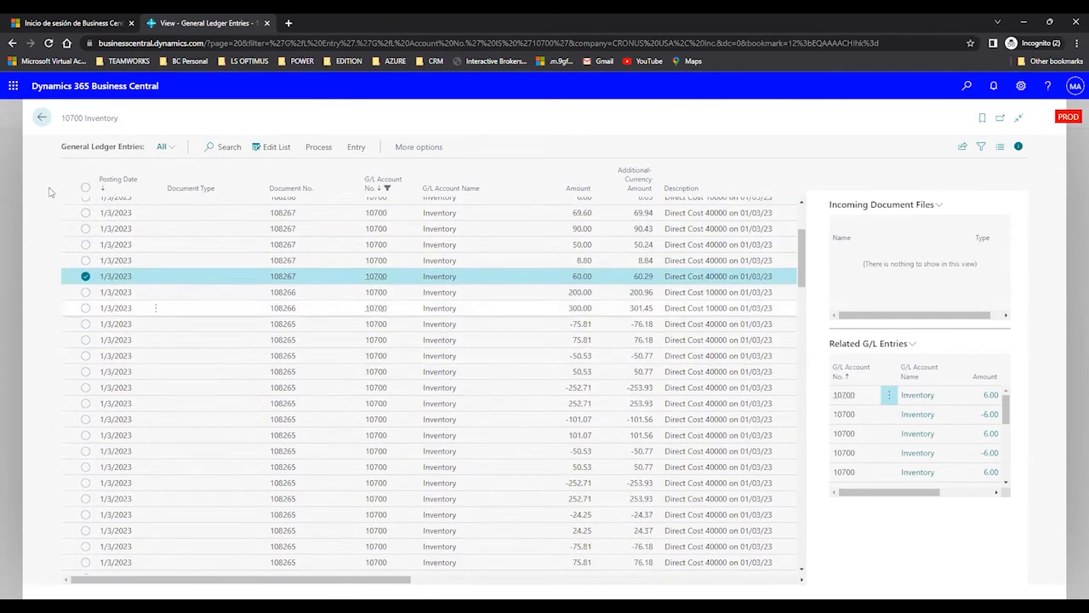
click(41, 118)
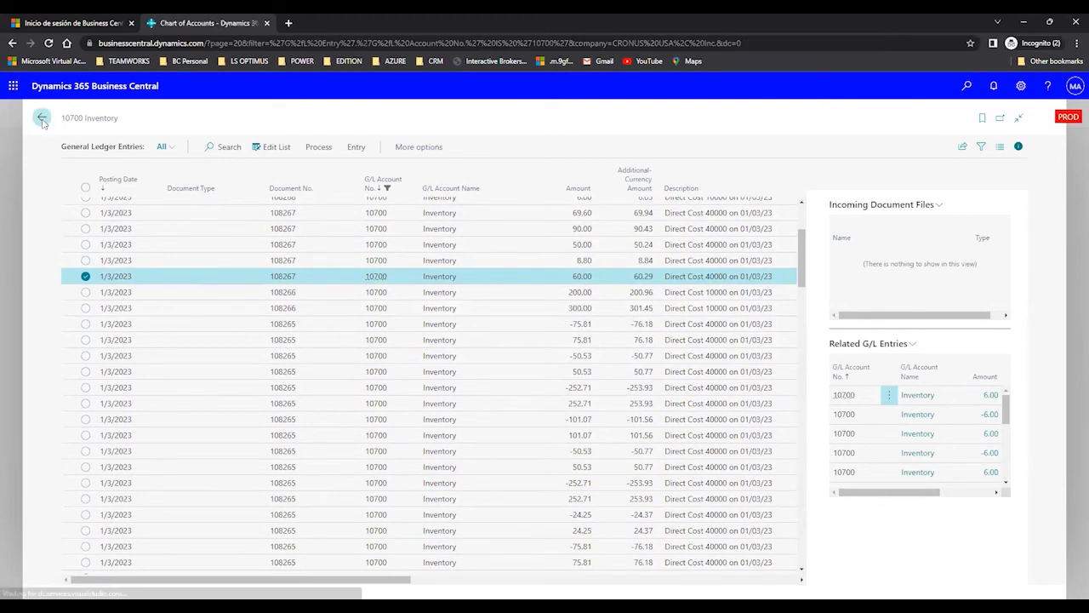
Search for "Sales order" from the home page and create a new sales order for customer Adatum Corporation
click(128, 119)
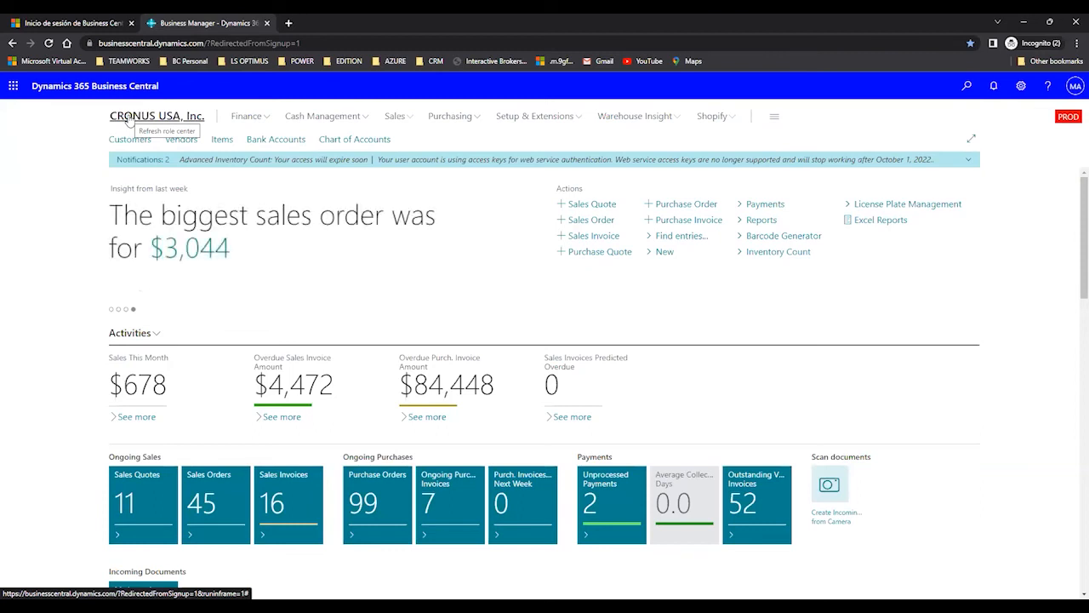
click(962, 95)
text(Sales order)
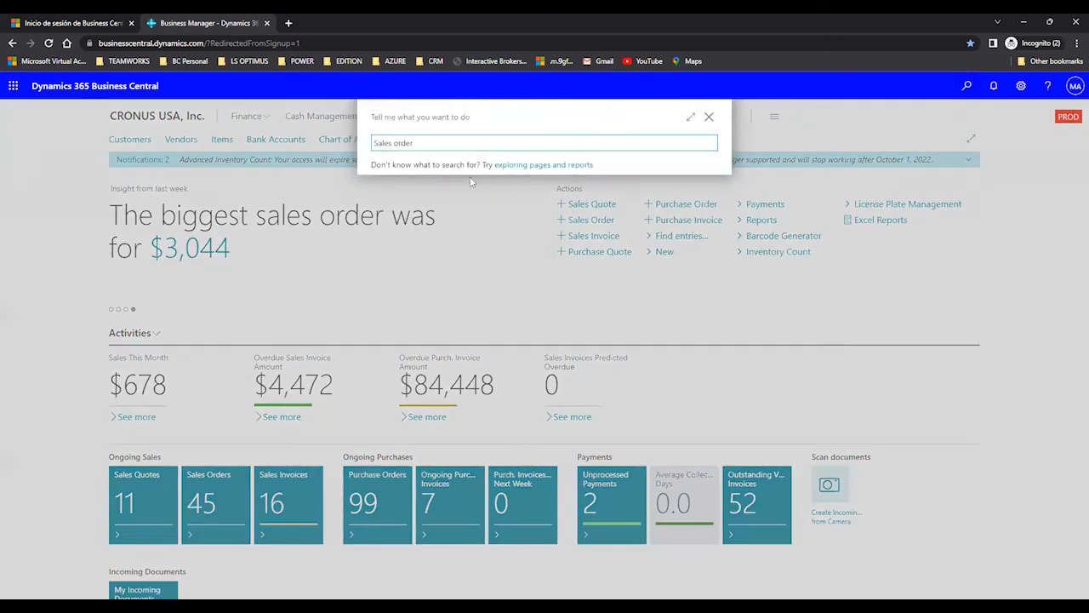
click(427, 249)
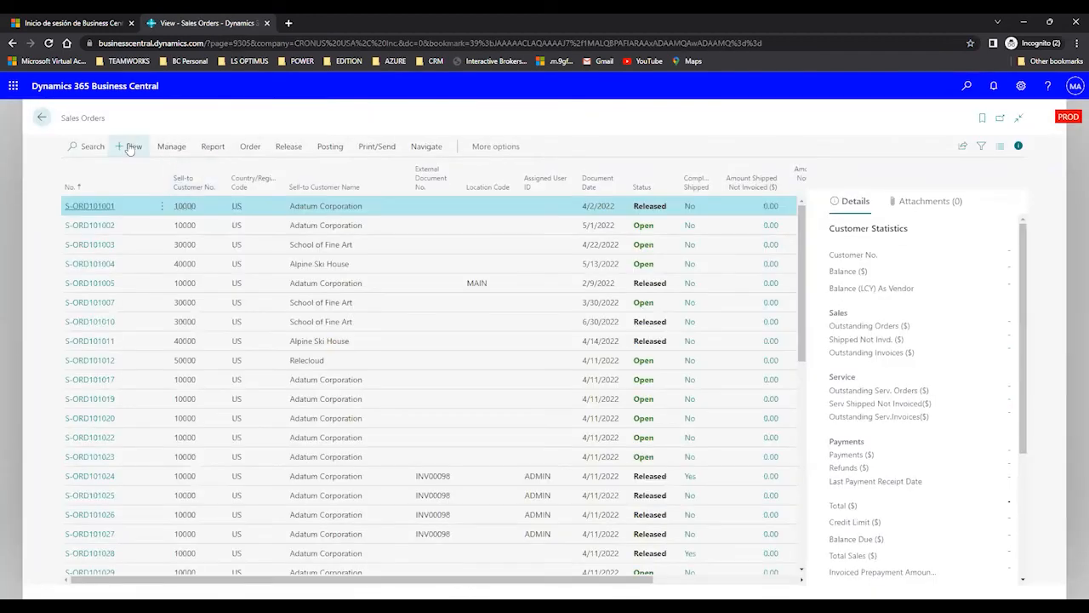
click(129, 146)
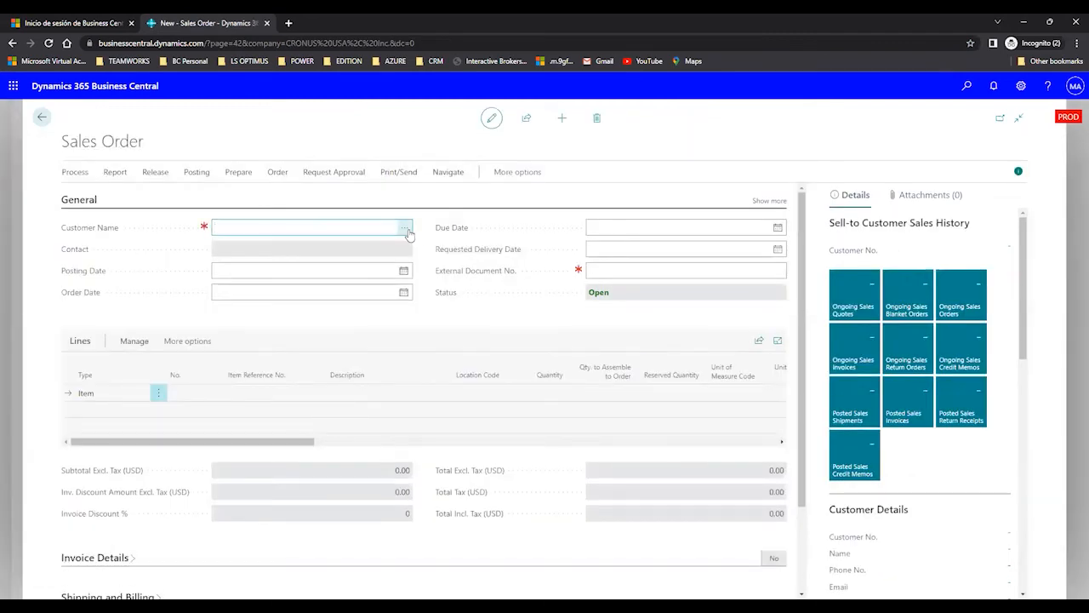
click(404, 228)
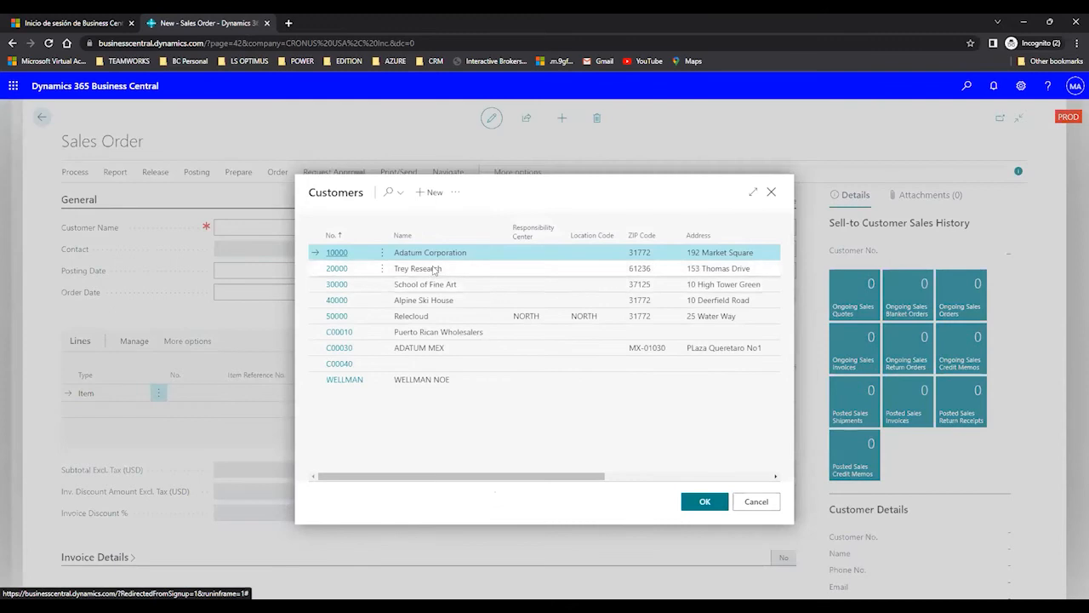
click(700, 502)
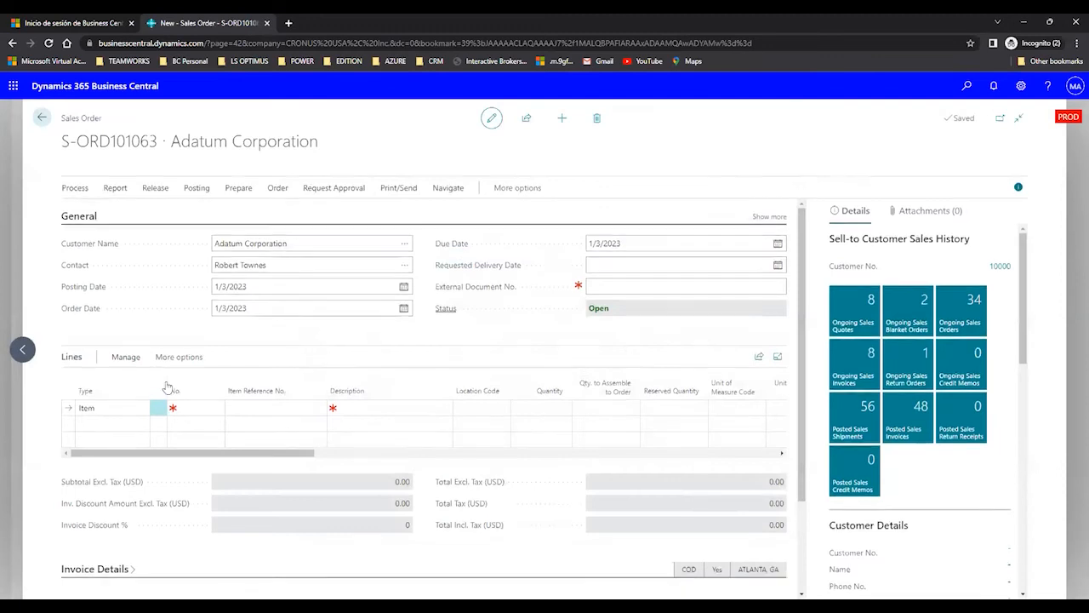
Add a Pineapple item line with a quantity of 10 to the sales order
click(194, 417)
text(pira)
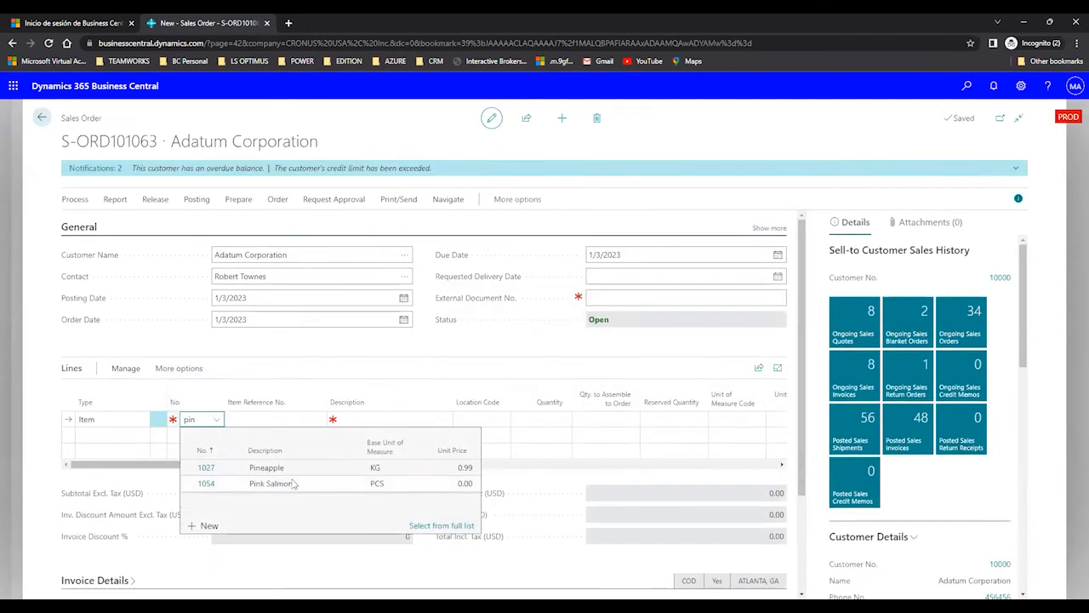
click(279, 468)
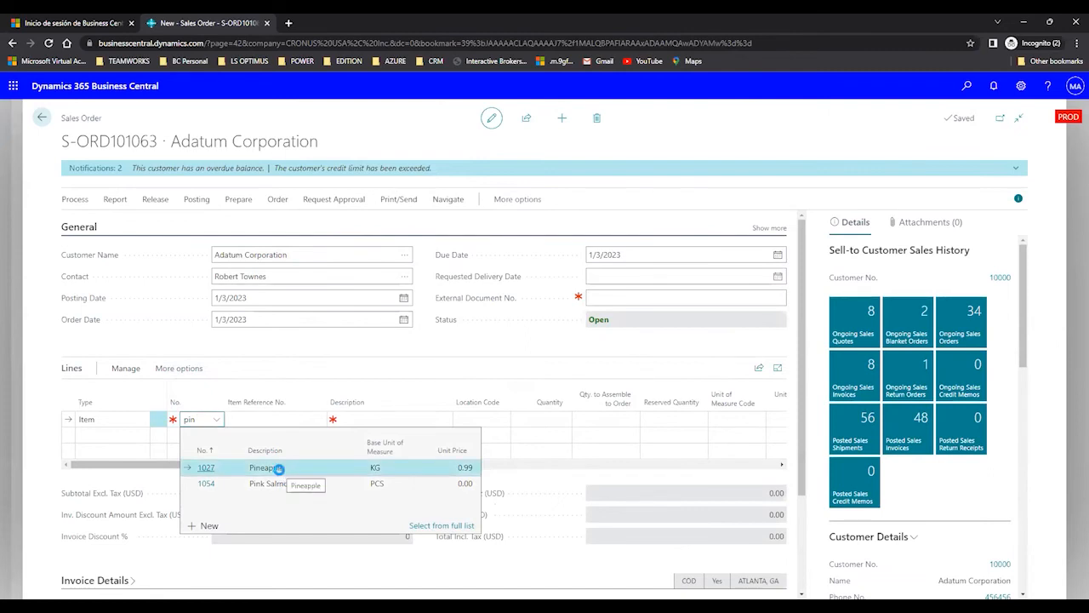
click(546, 417)
text(10)
key(Tab)
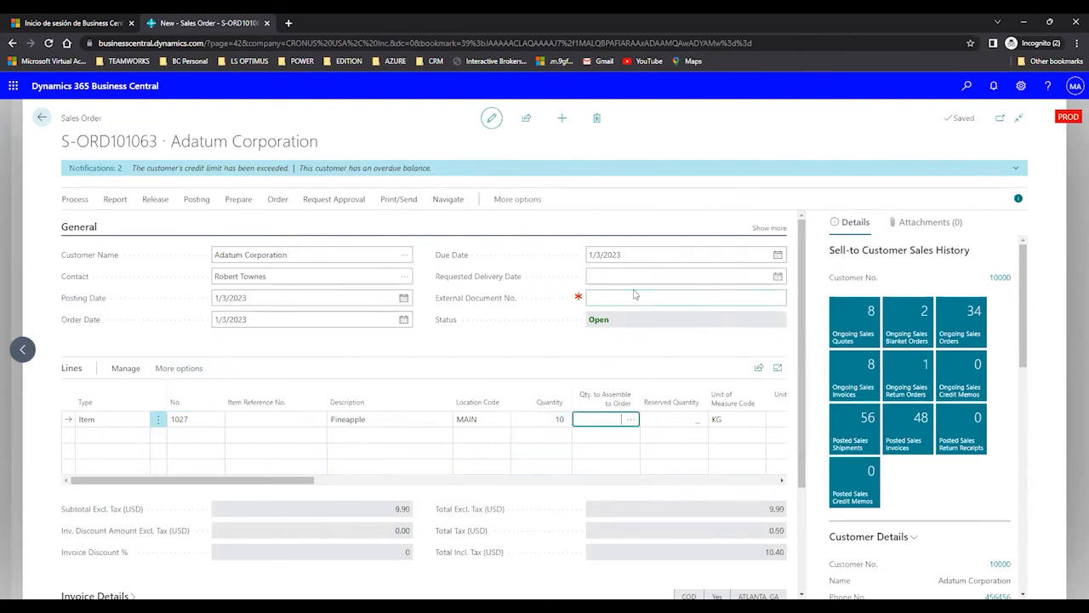
Set the sales order's External Document No. to INV000002
click(630, 295)
text(INv000002)
key(Tab)
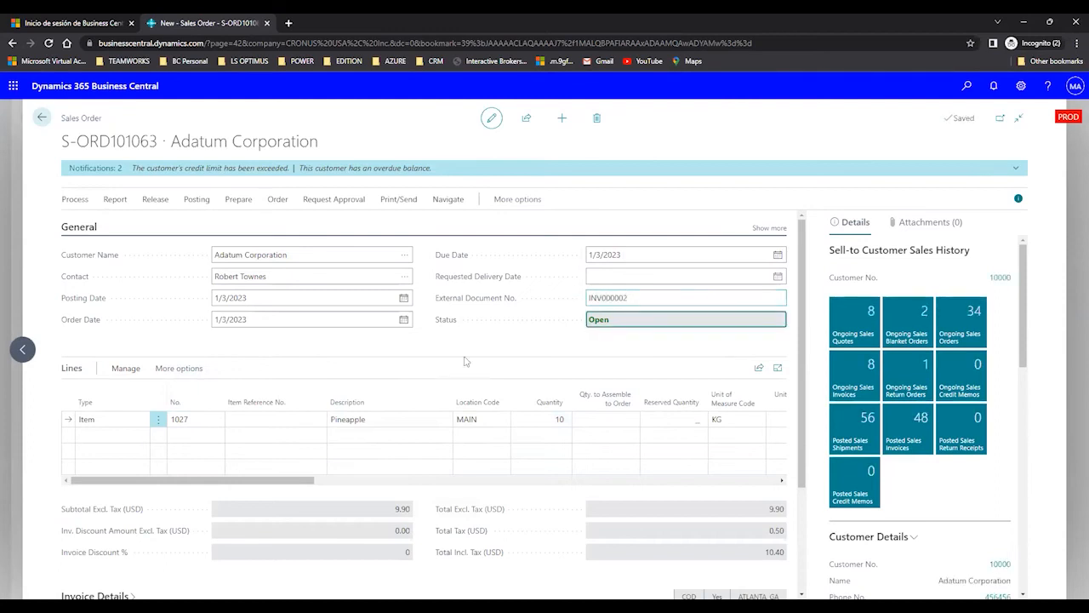
Check the unit price, location code and quantity on the Pineapple sales line
drag(310, 483, 410, 493)
click(452, 419)
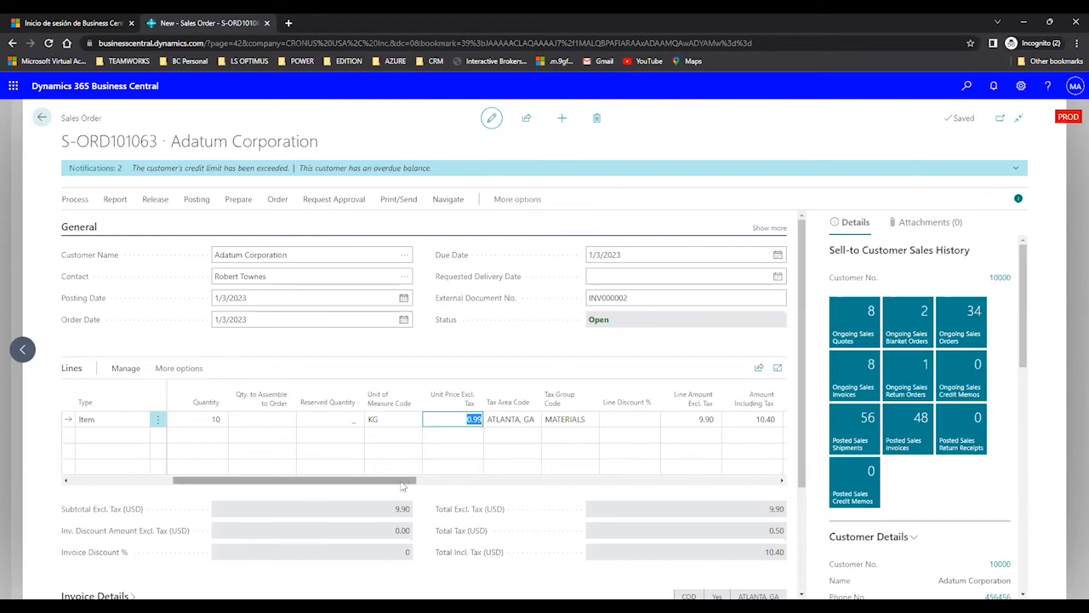
drag(404, 484, 257, 494)
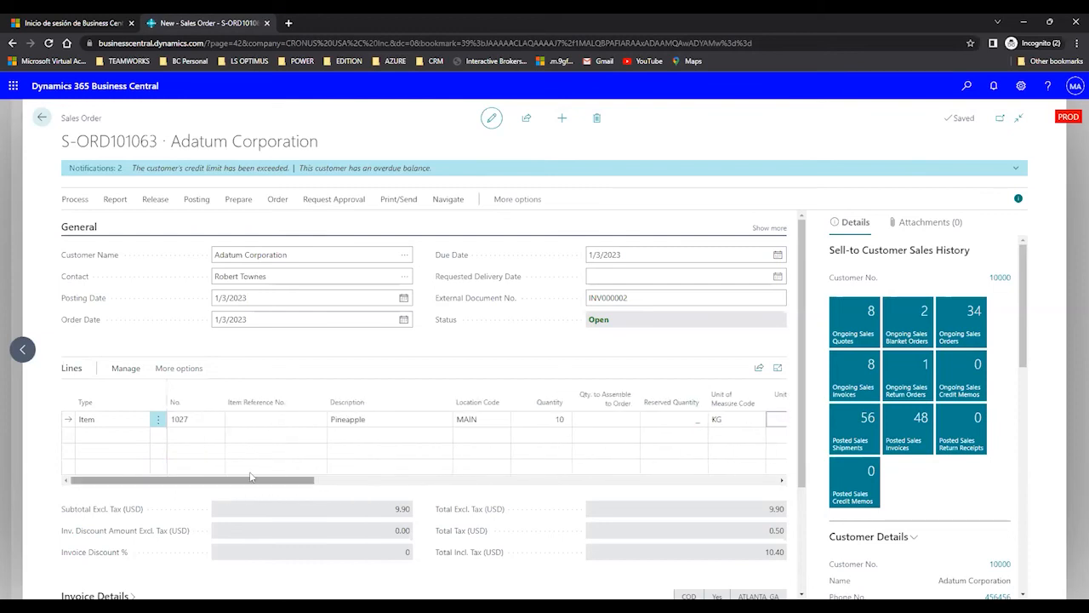
click(349, 457)
click(476, 419)
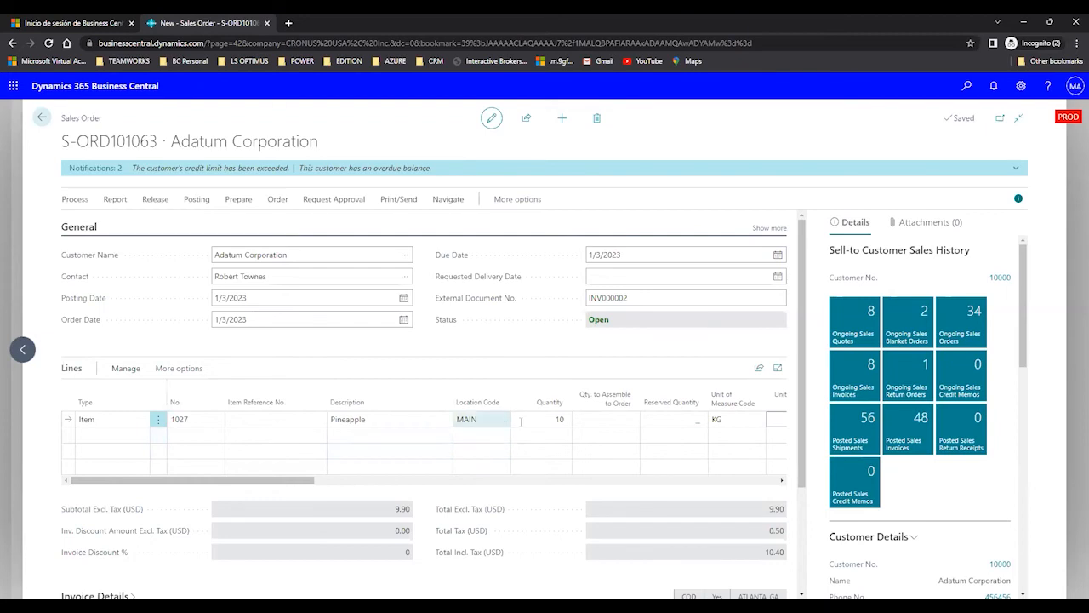
click(520, 419)
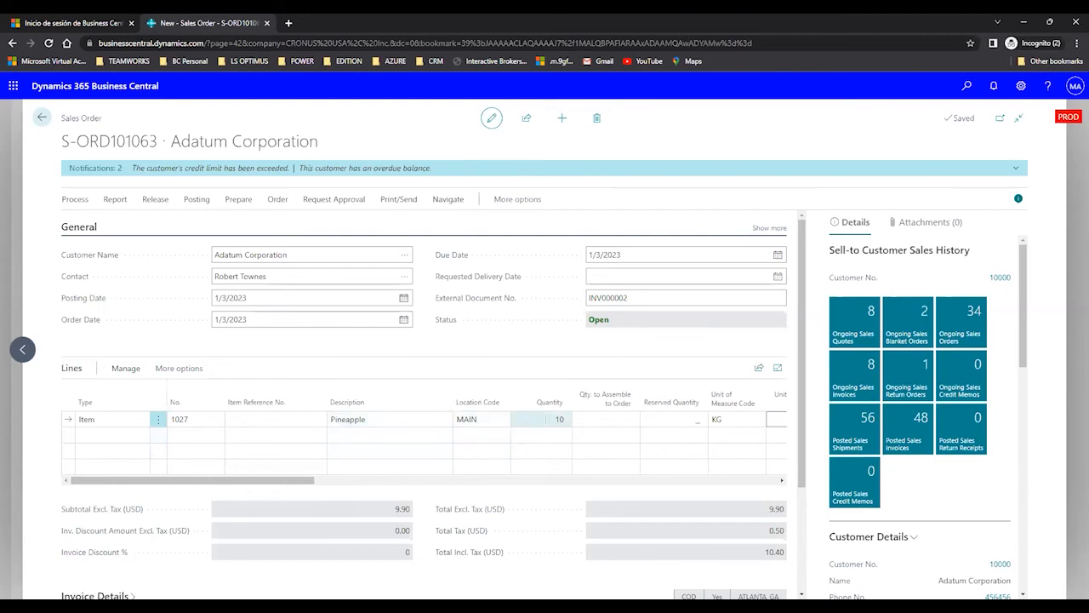
Look up Pineapple's unit cost in the full item list from the sales line, and close the list without choosing another item
click(204, 419)
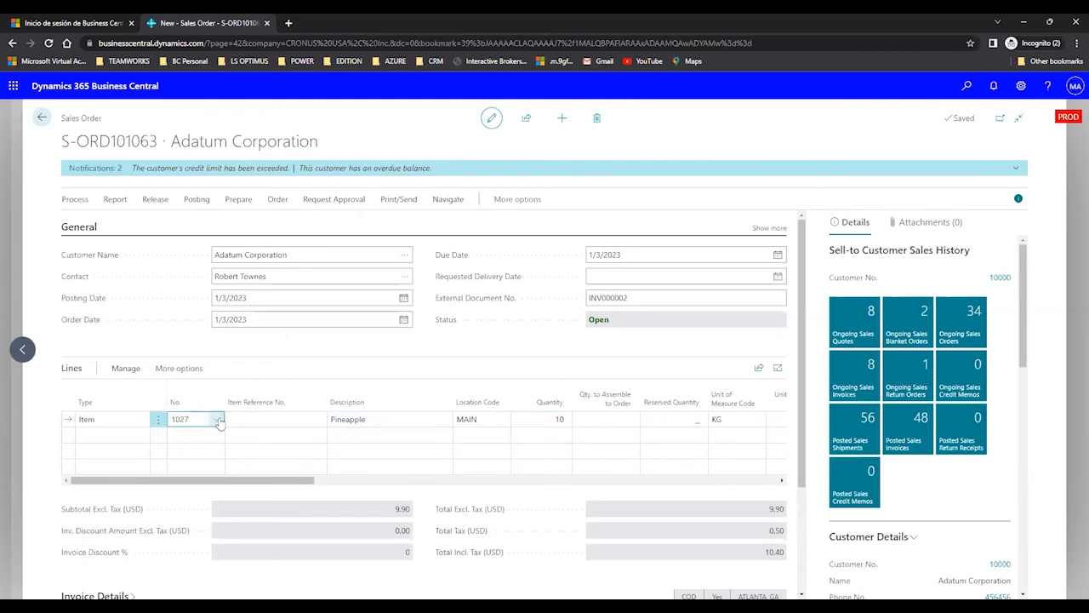
click(218, 420)
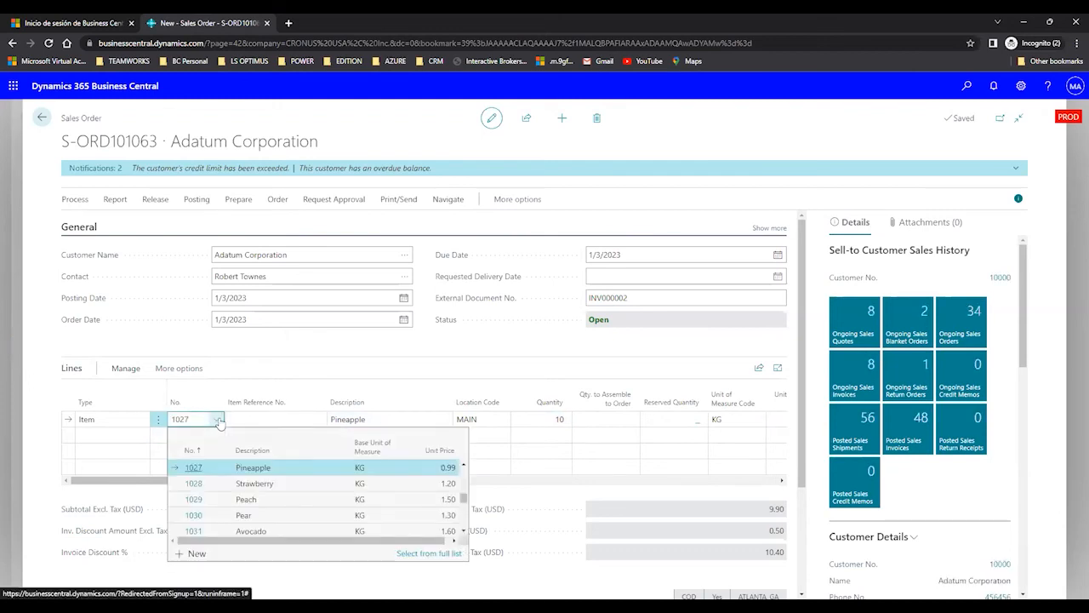
click(440, 553)
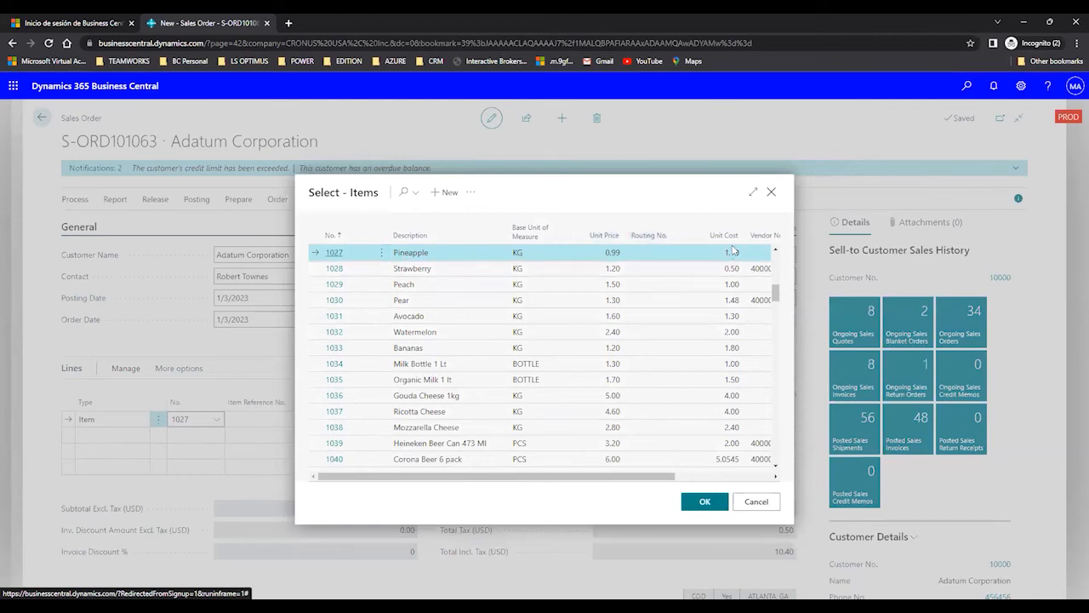
drag(723, 253, 741, 260)
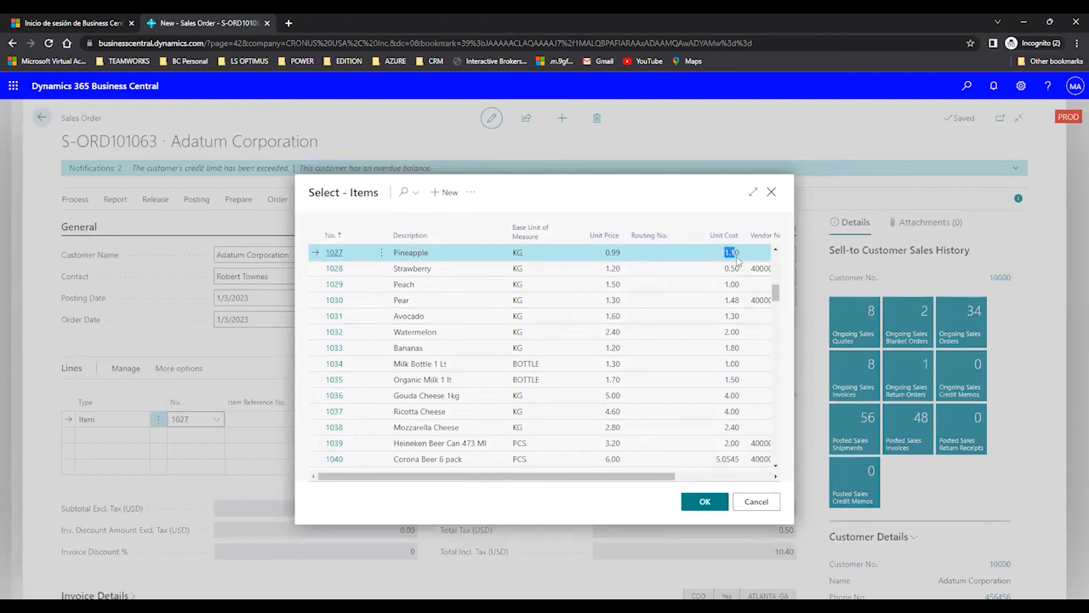
click(771, 194)
Set the Pineapple line's unit price excluding tax to 1.30
drag(363, 484, 432, 482)
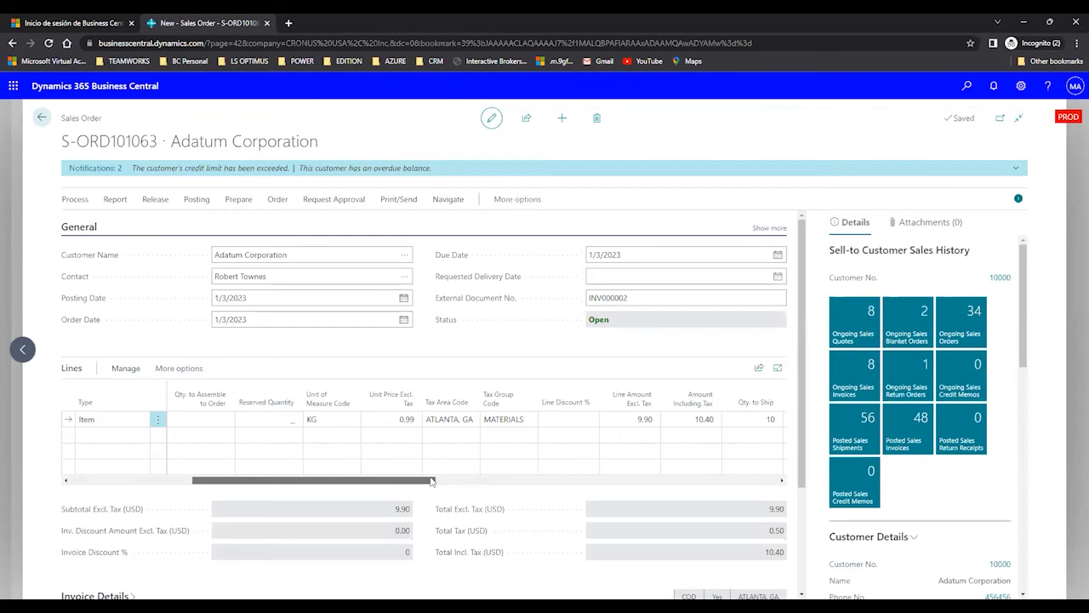
click(397, 420)
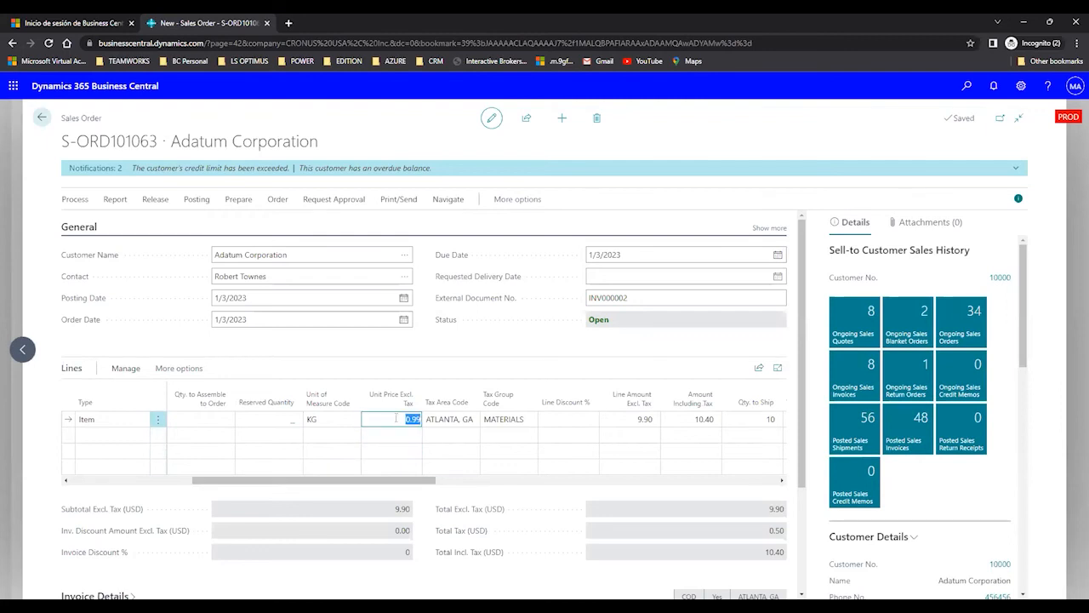
text(1.3)
key(Tab)
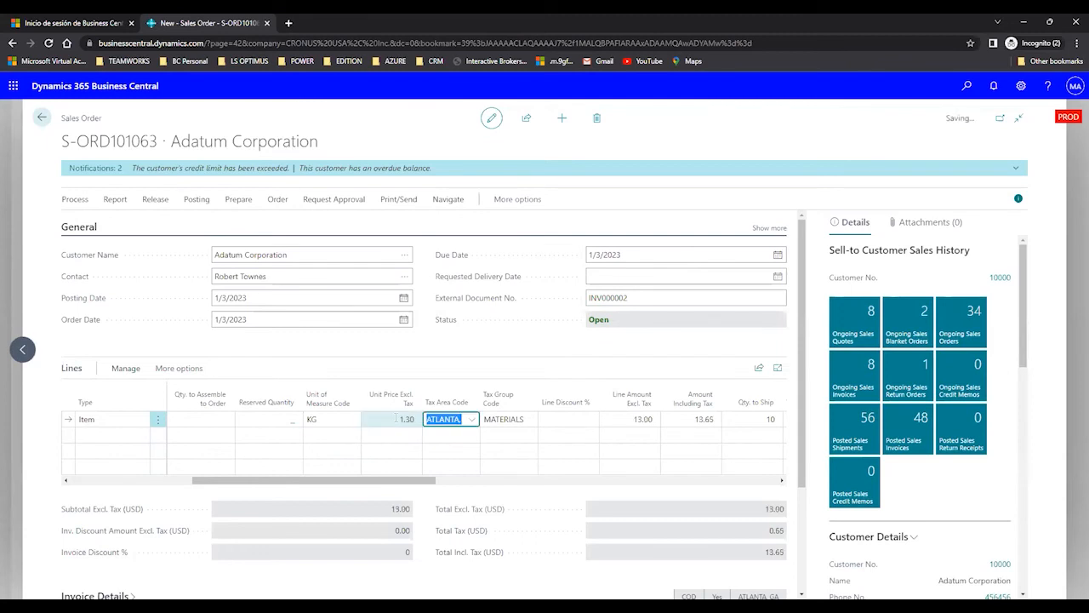
click(396, 418)
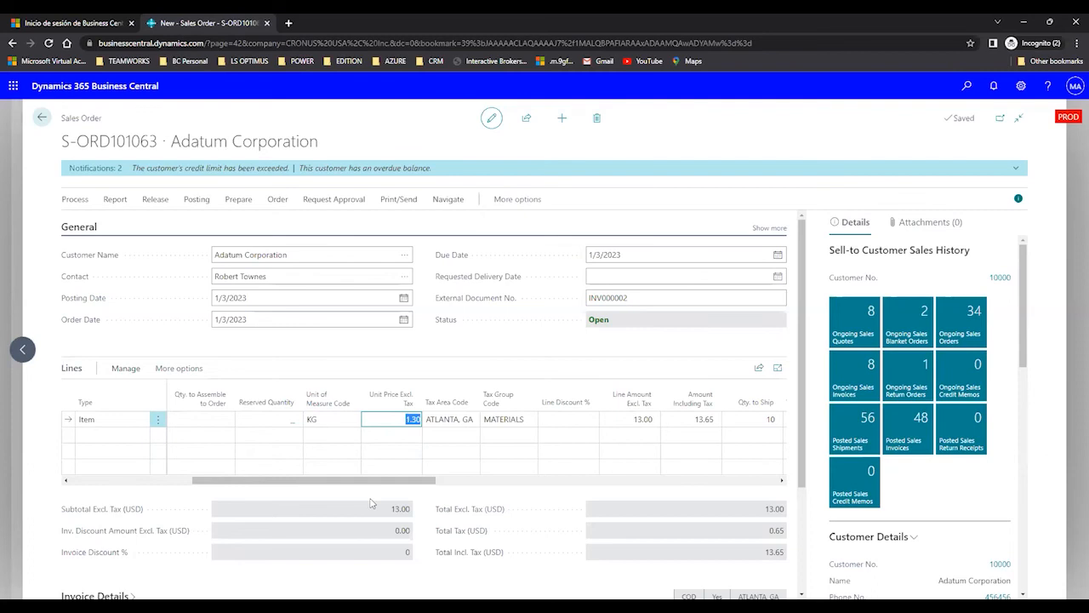
Compare Pineapple's unit cost in the full item list with the unit price on the sales line
click(348, 484)
drag(347, 485, 259, 494)
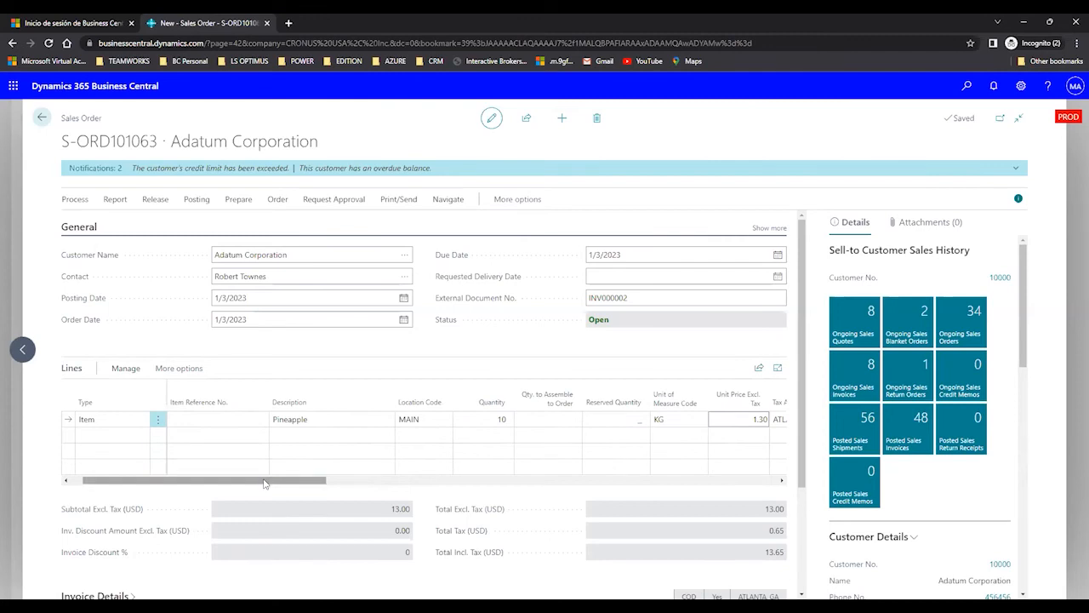
drag(264, 483, 251, 483)
click(212, 419)
click(219, 420)
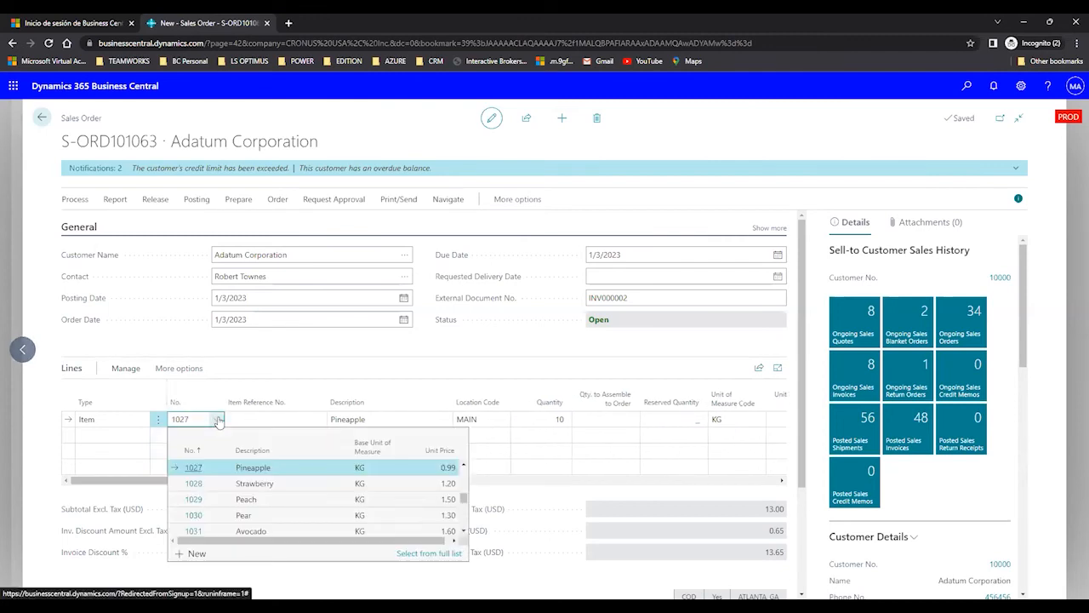
click(450, 553)
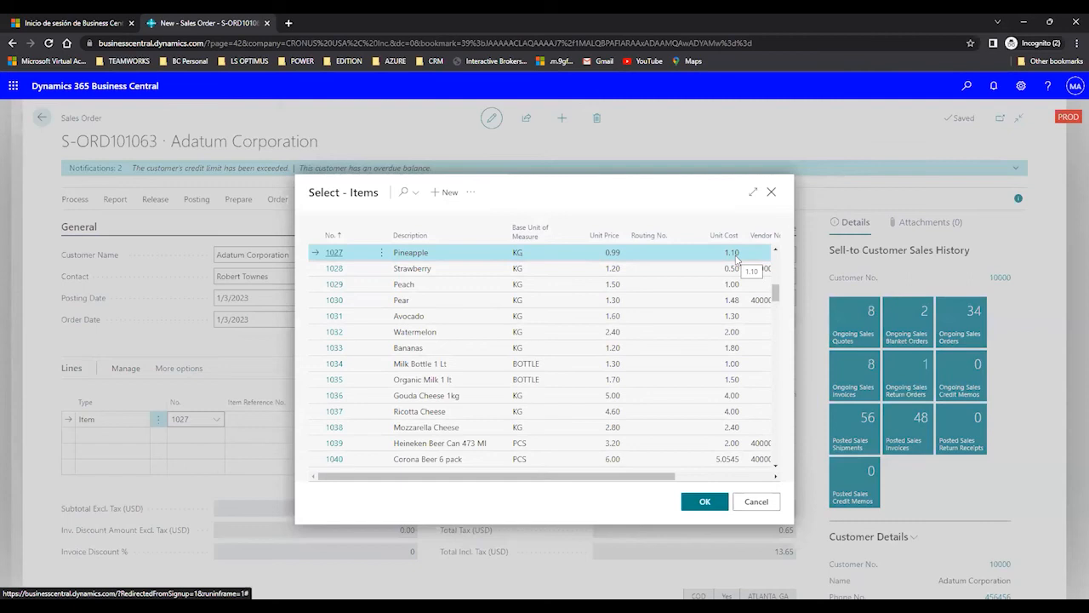
click(771, 192)
drag(306, 482, 448, 481)
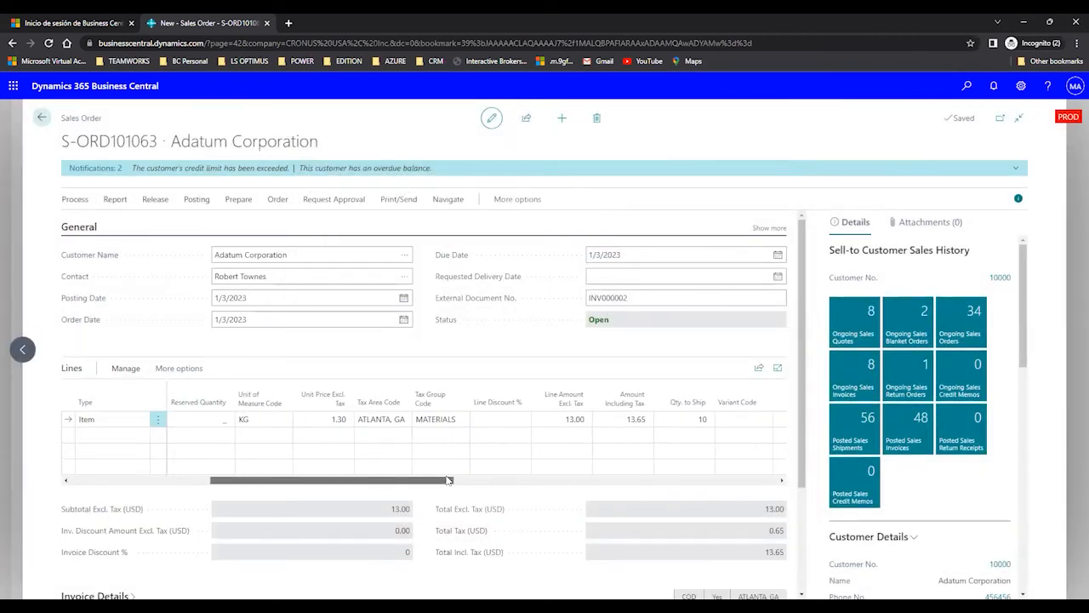
click(323, 419)
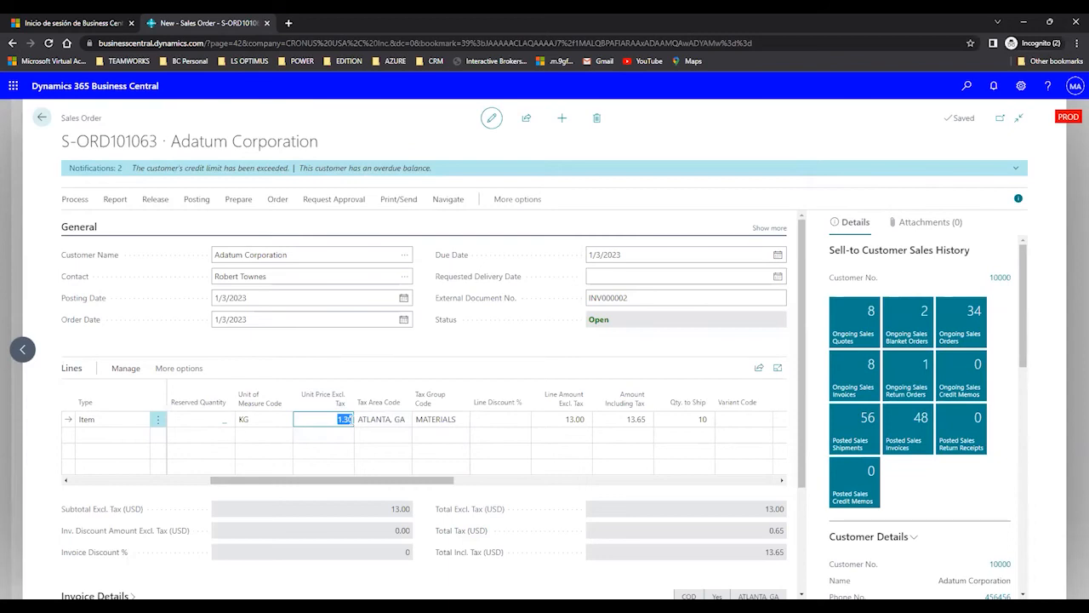
Open the sales order's statistics and expand the General section to show its cost and profit fields
click(75, 204)
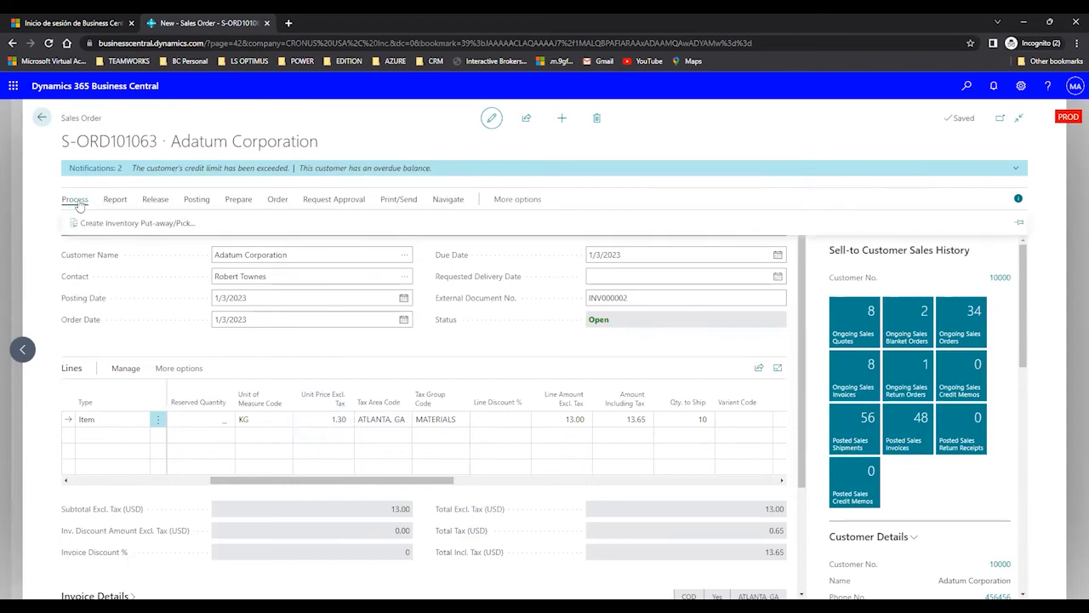
click(164, 204)
click(201, 208)
click(237, 209)
click(275, 206)
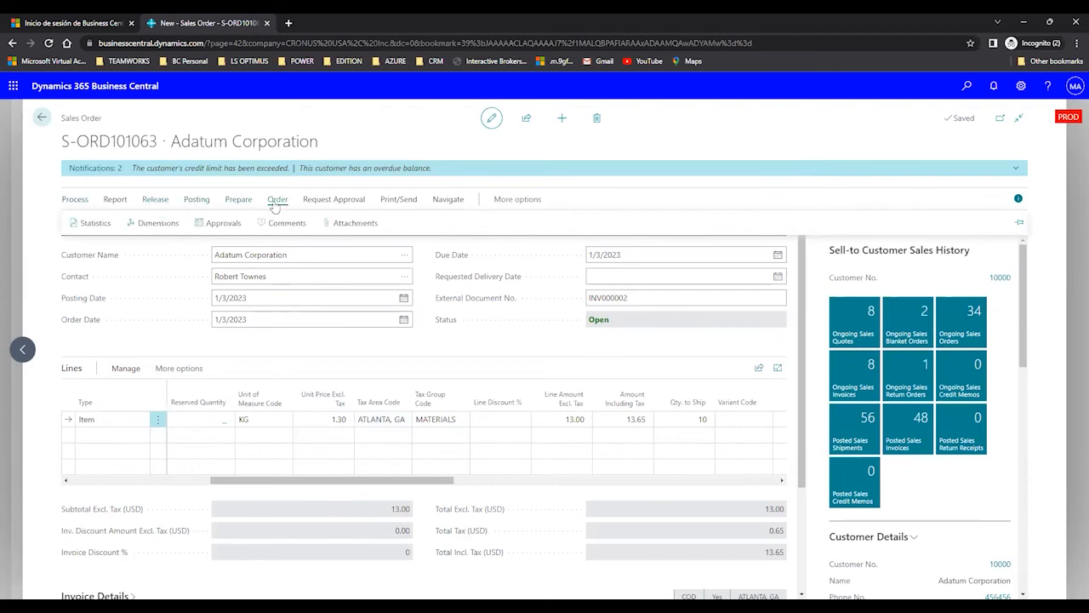
click(95, 225)
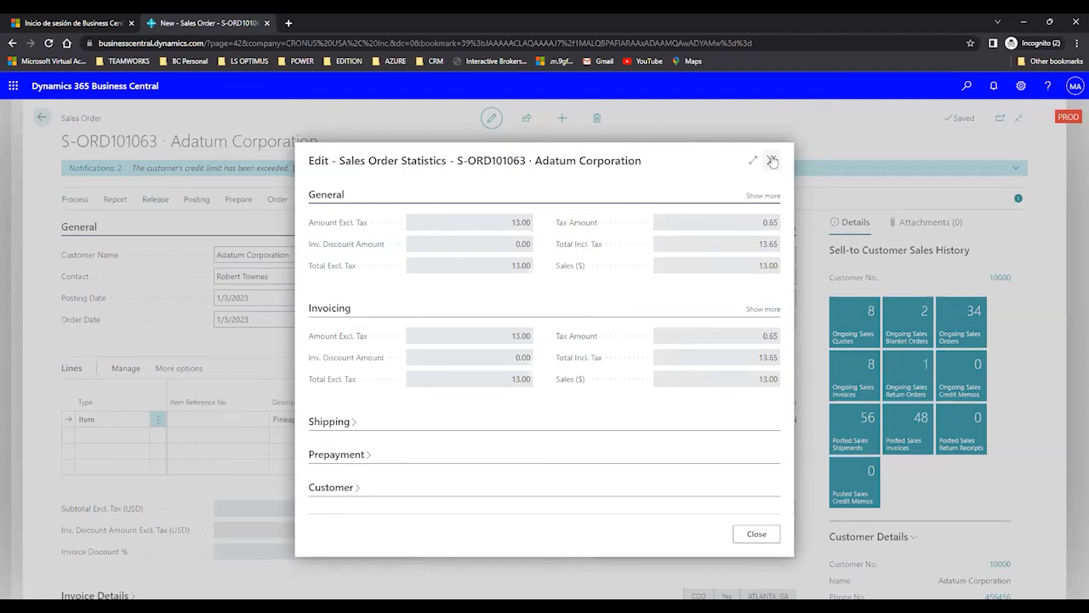
click(762, 196)
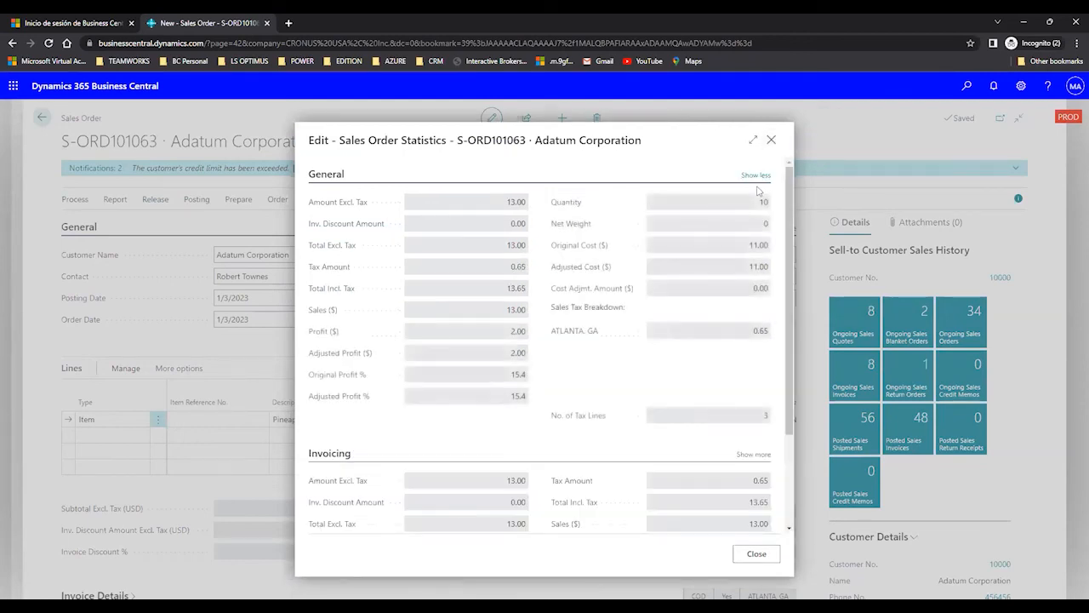
Examine the order's profit percentages, original cost, sales and profit amounts in the statistics, and leave the sales order
drag(512, 398, 534, 403)
drag(510, 376, 525, 384)
drag(751, 246, 776, 247)
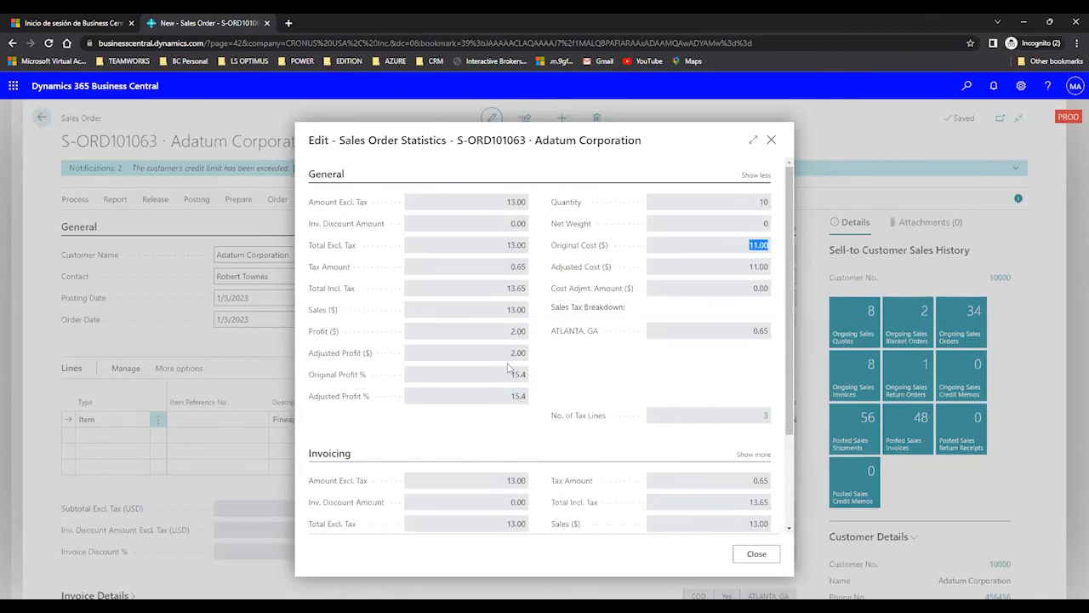
click(527, 311)
click(525, 332)
click(755, 139)
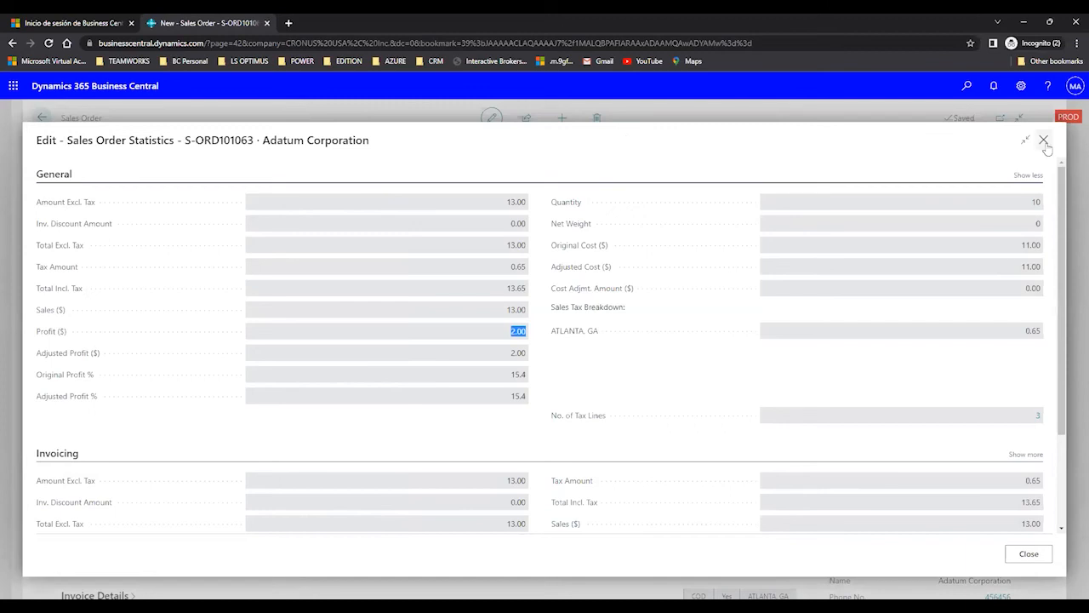
key(Escape)
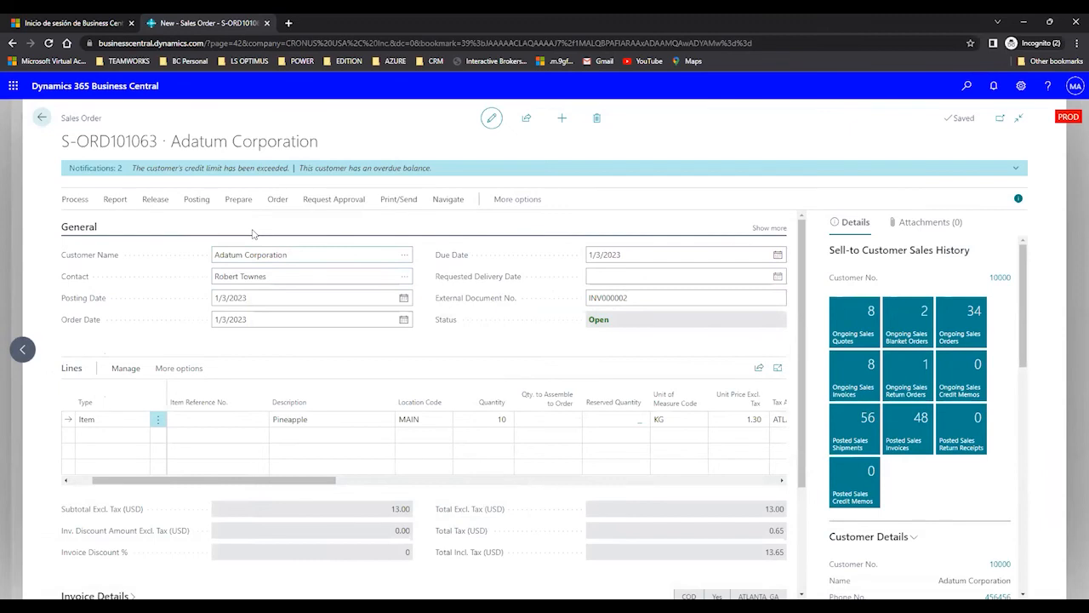
click(43, 118)
click(43, 119)
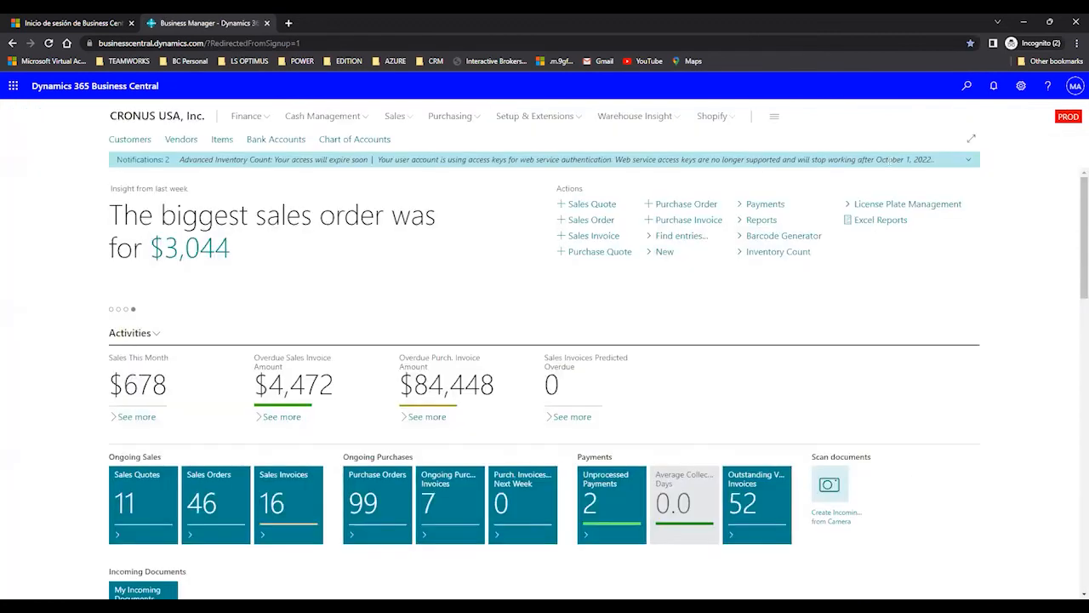
Search for "inventory set up" and open the Inventory Setup page
click(968, 86)
text(inventory se)
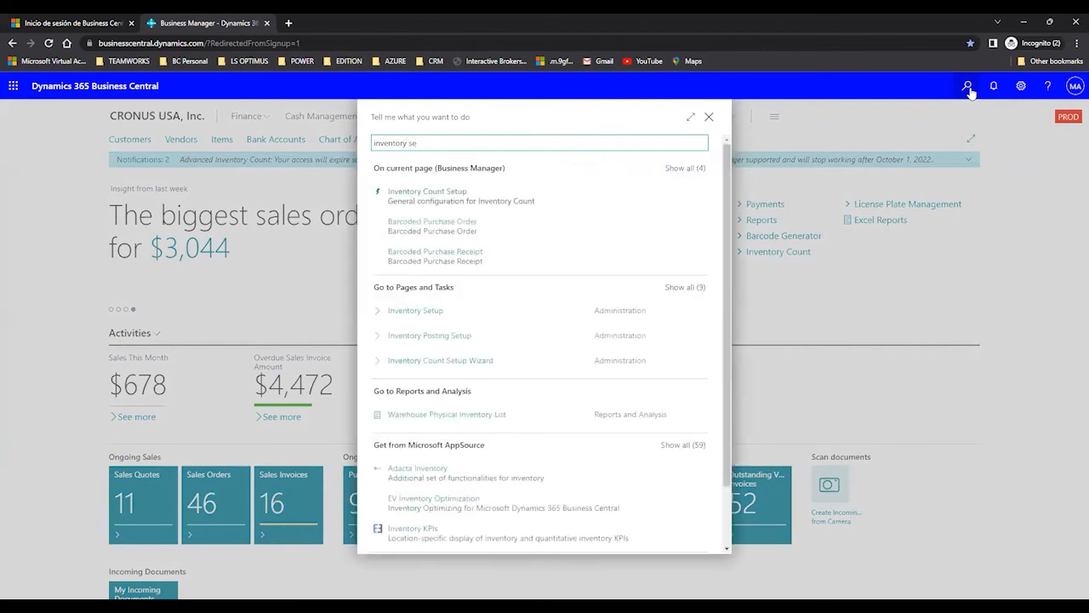
text(t up)
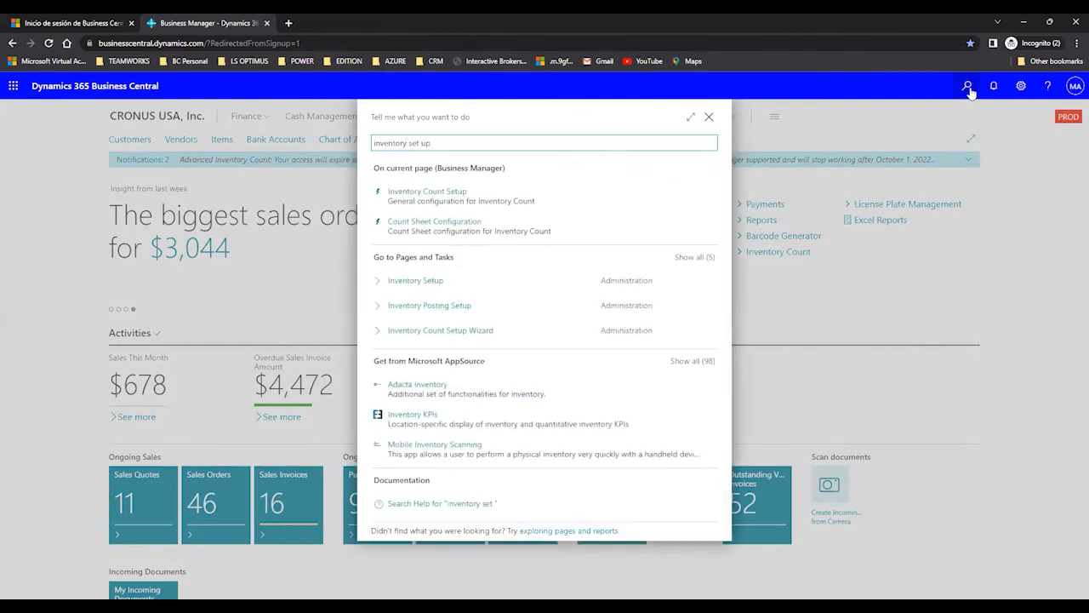
click(411, 280)
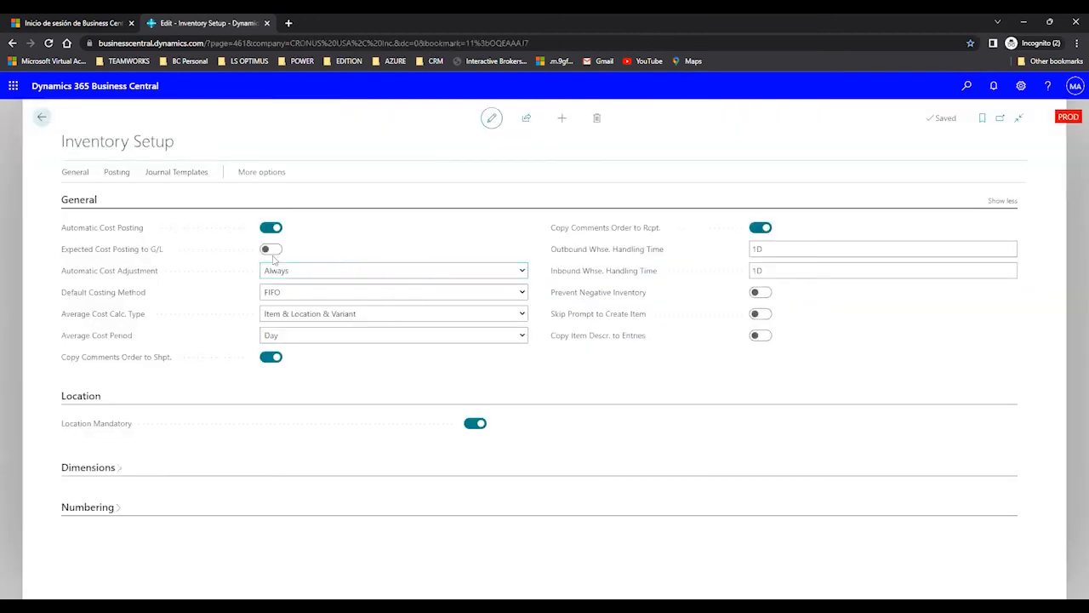
Enable Expected Cost Posting to G/L, accept the confirmation, and leave the inventory setup
mouse_move(151, 257)
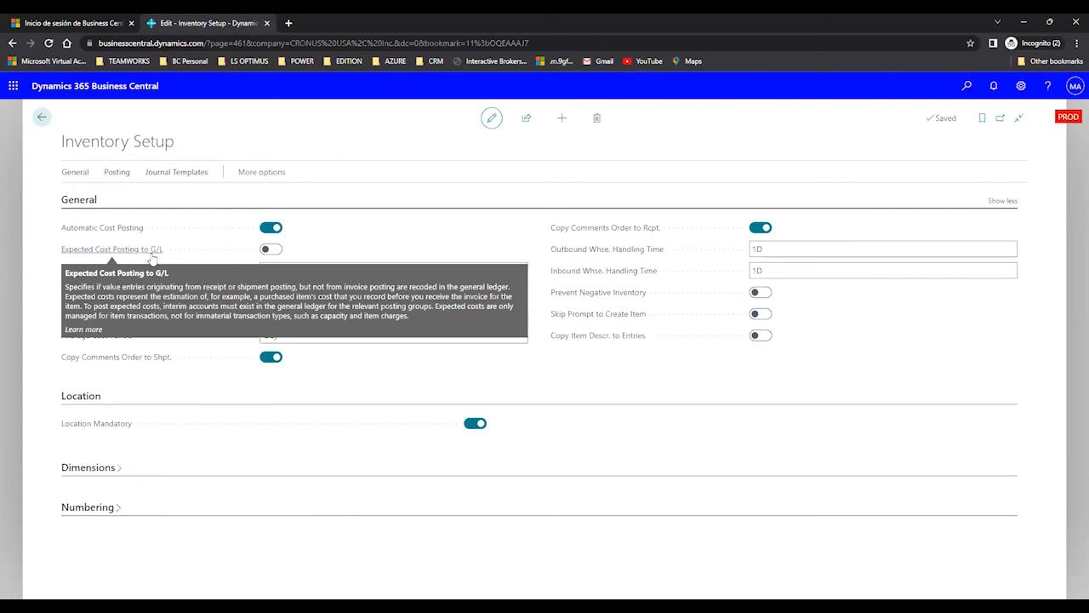
click(269, 249)
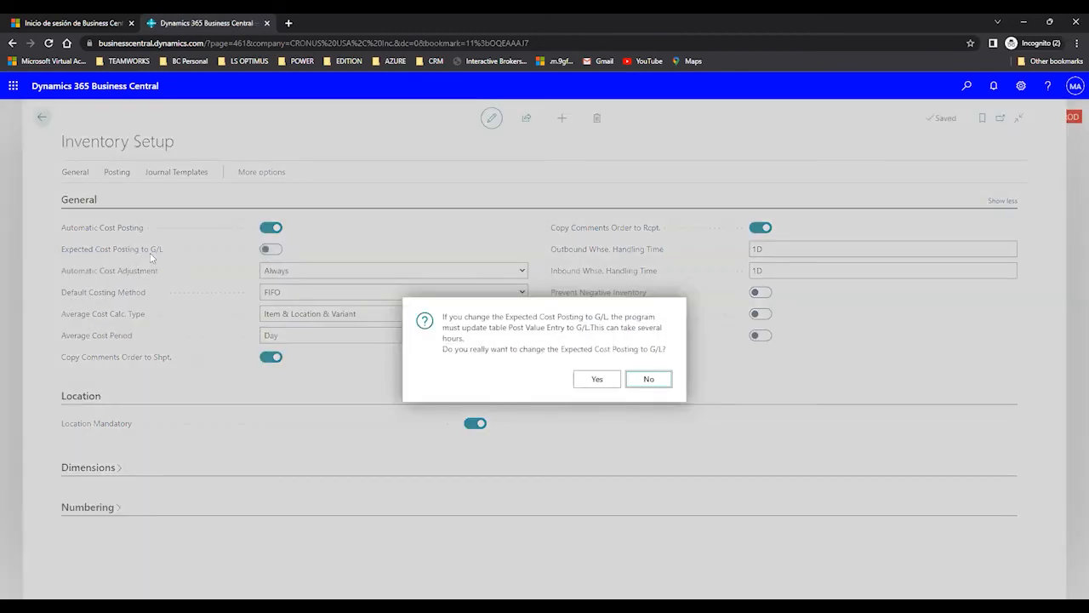
click(594, 380)
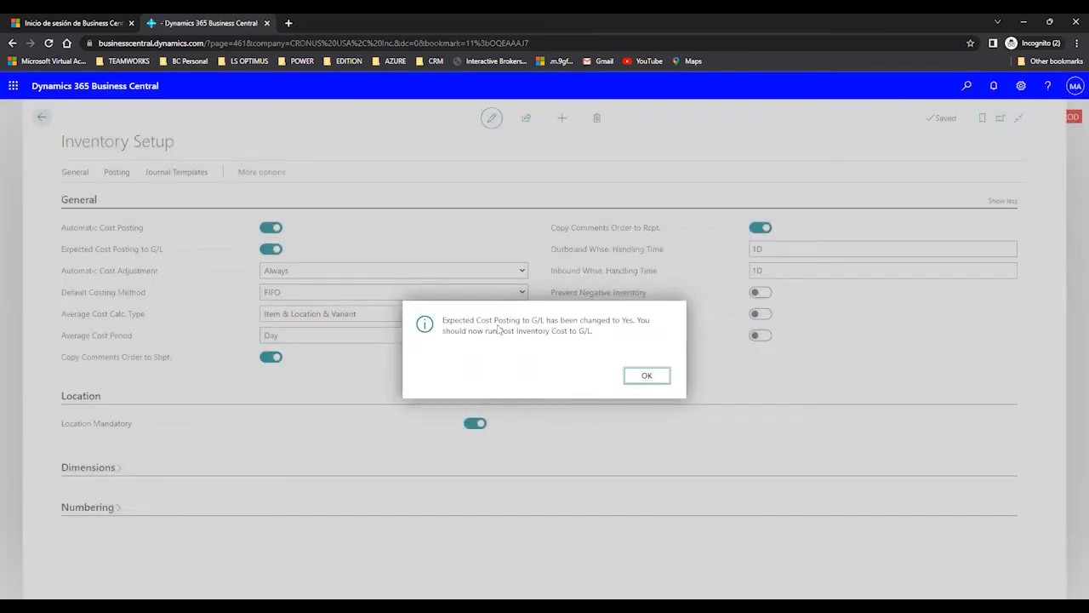
click(647, 376)
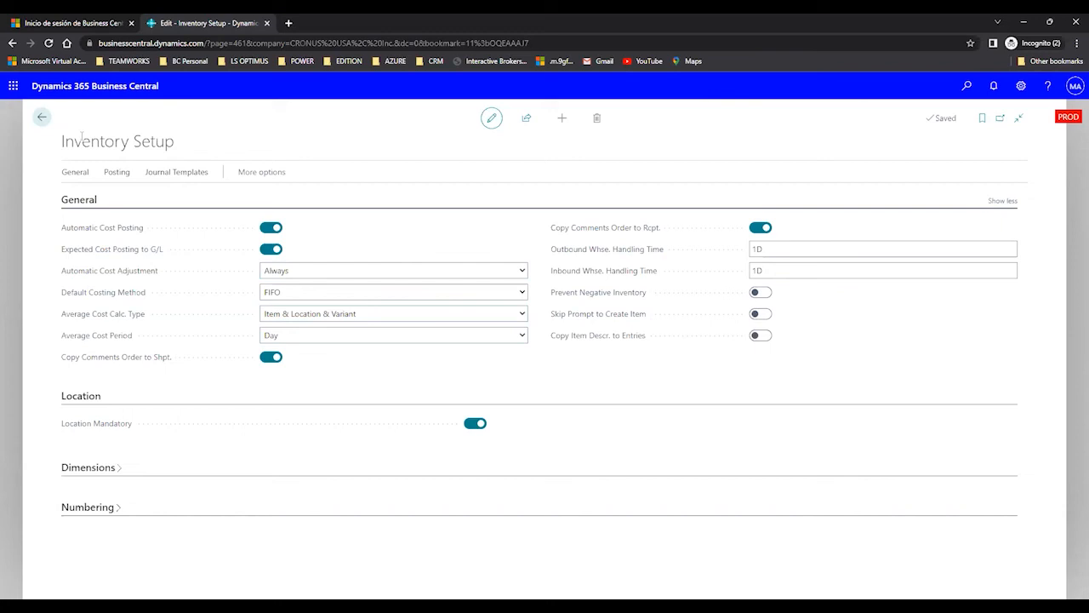
click(41, 117)
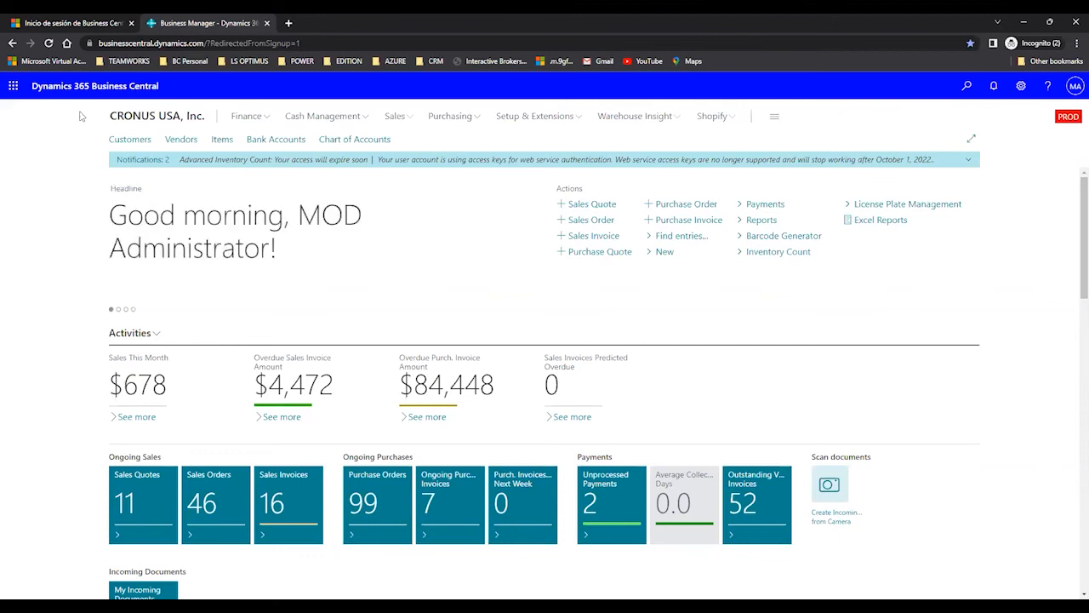
Search for "inventory valuation" and open the Inventory Valuation report
click(966, 86)
text(inven)
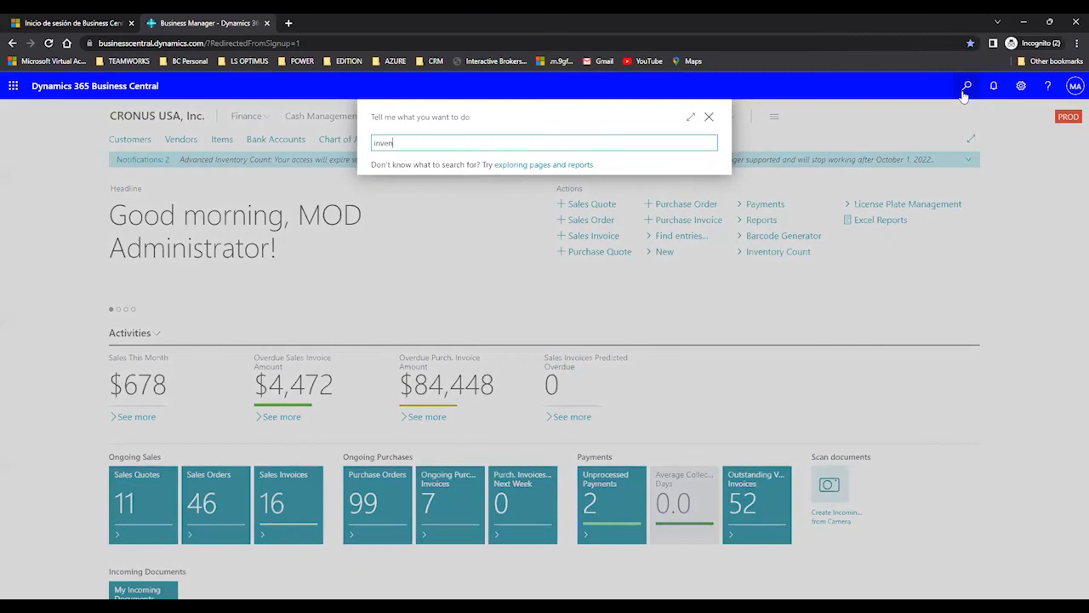
text(tory valuation)
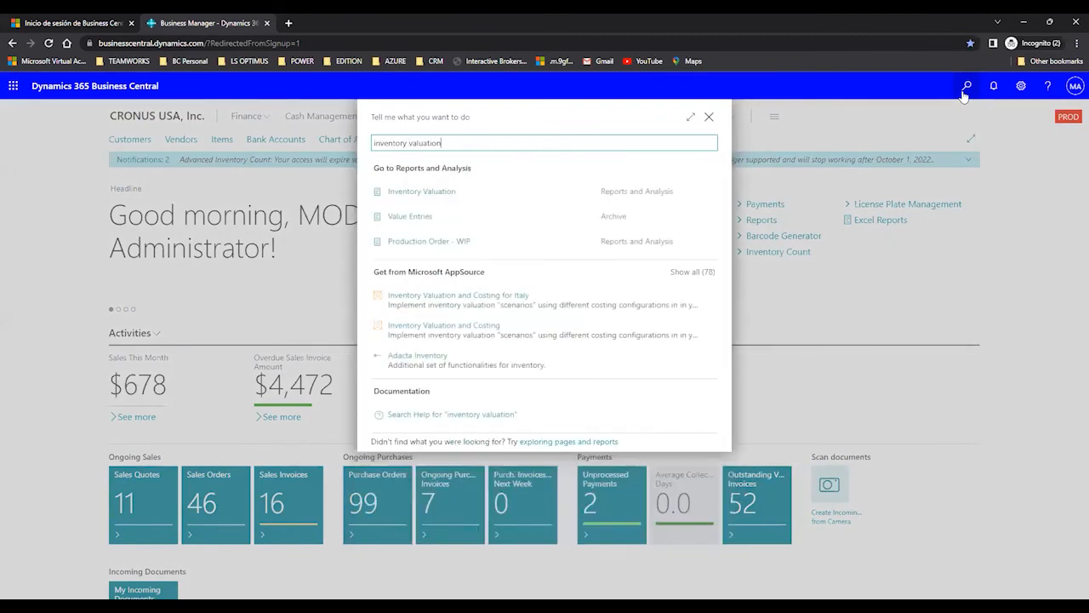
click(439, 193)
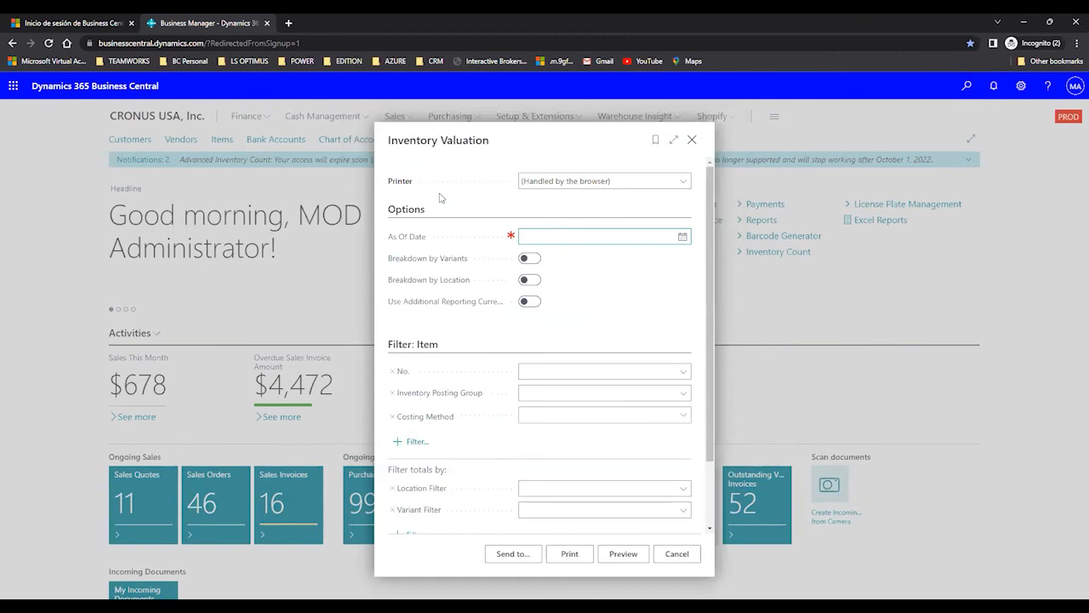
Set the report's As Of Date to 1/3/2023 and preview the inventory valuation
click(681, 235)
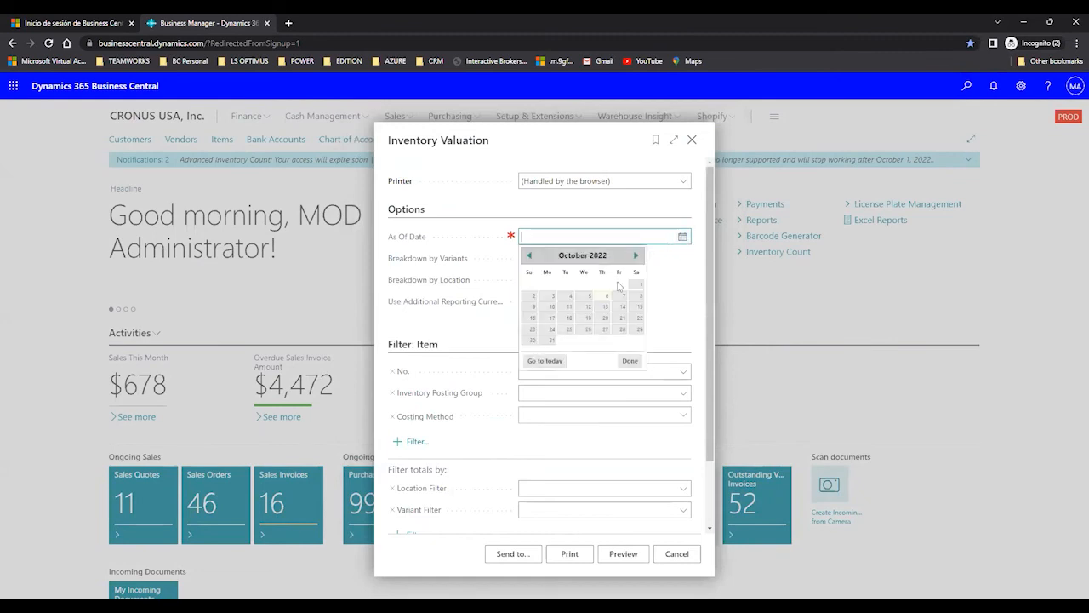
text(1/3/2023)
key(Tab)
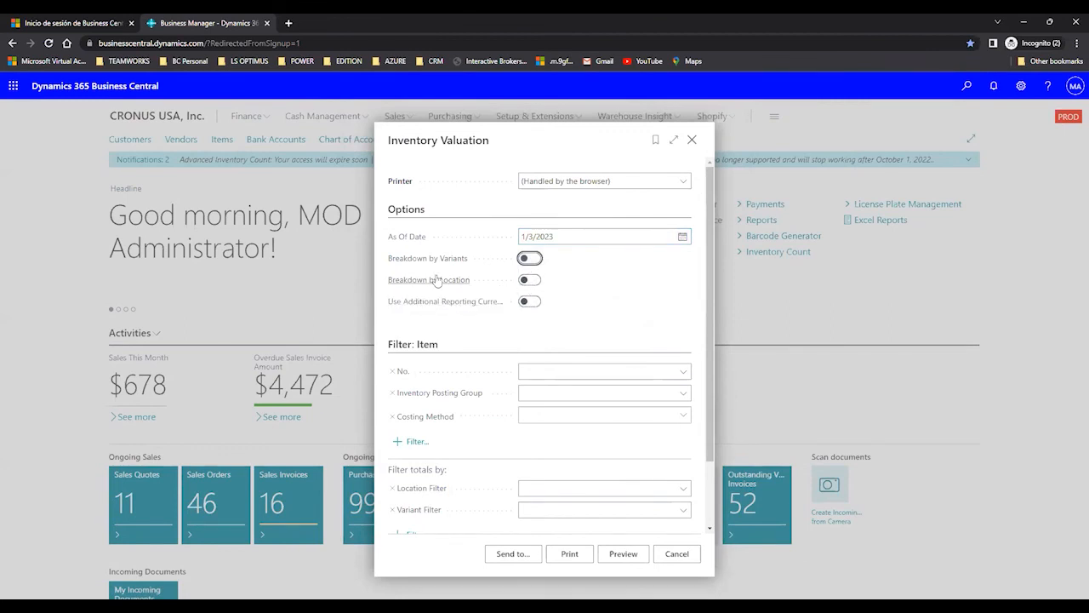
mouse_move(470, 311)
click(622, 554)
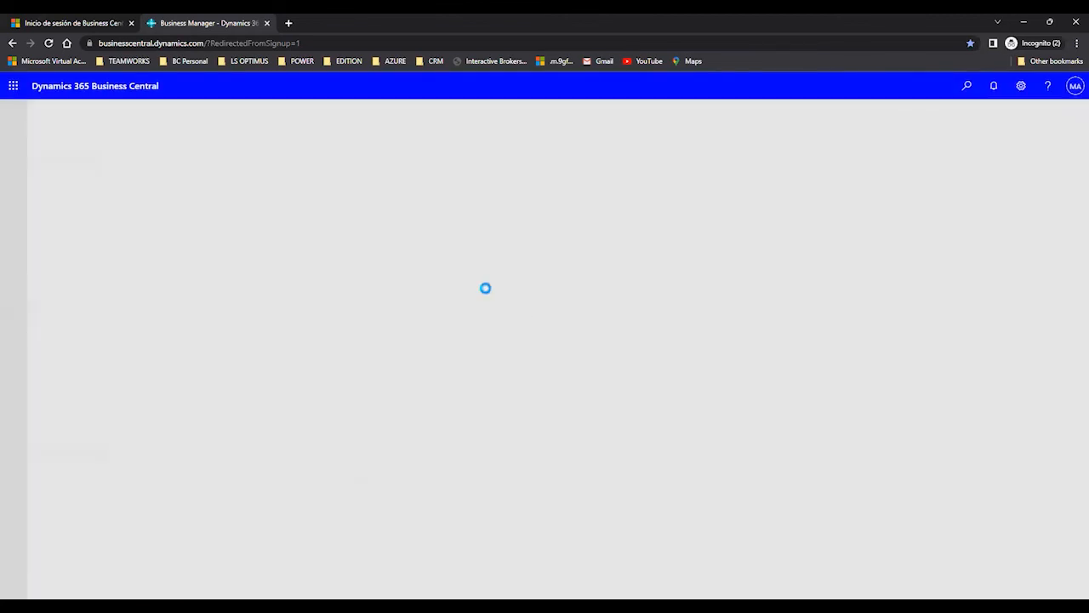
Examine Pineapple's remaining quantity and inventory value in the enlarged report preview, and leave the report and its options
click(528, 555)
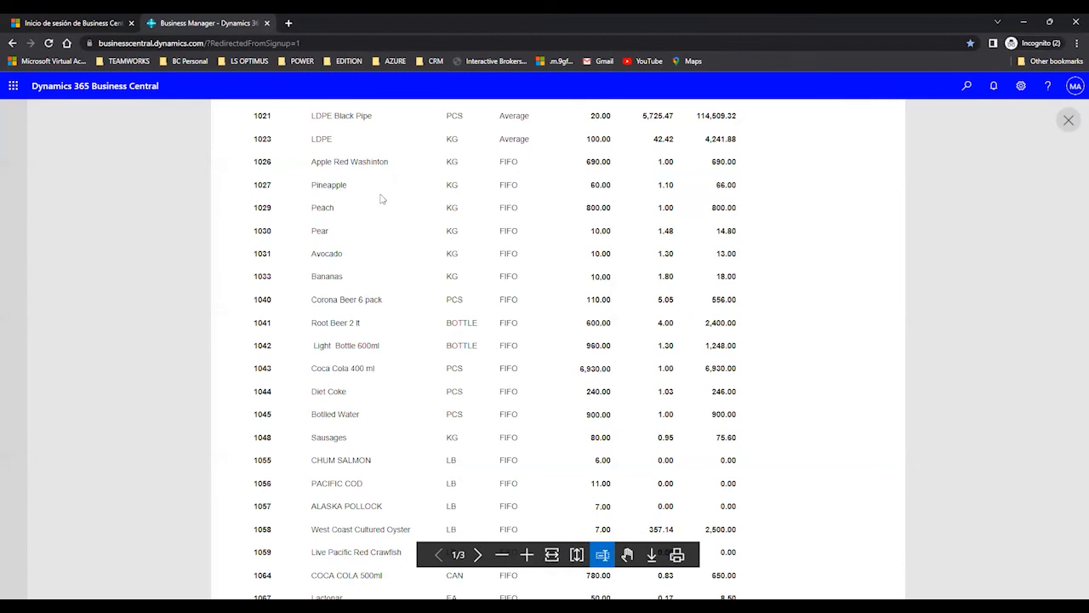
scroll(379, 201, up, 3)
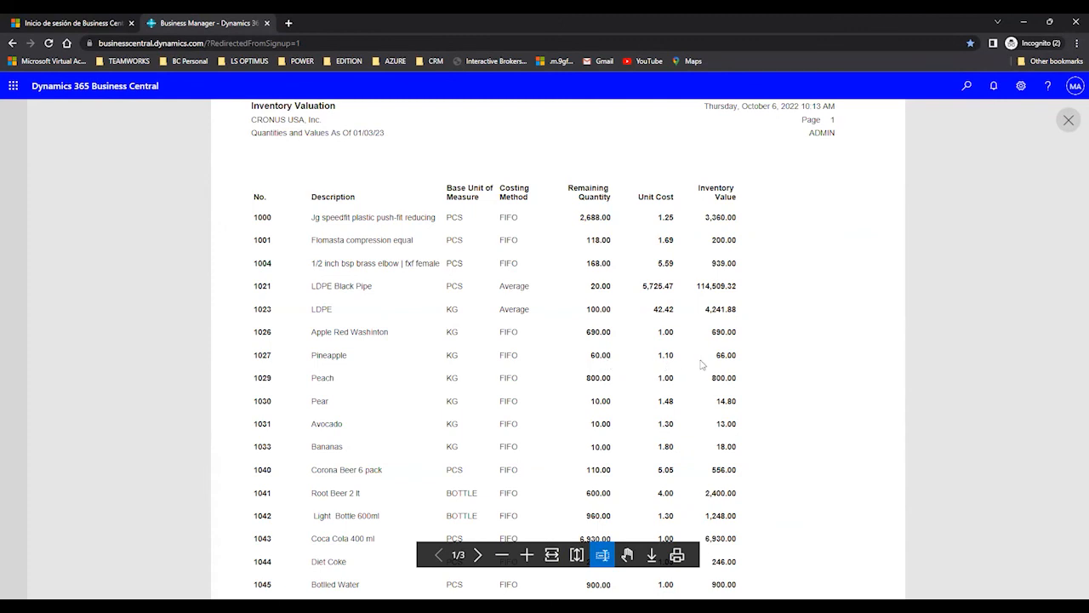
drag(718, 355, 732, 355)
click(593, 355)
drag(718, 355, 736, 355)
scroll(719, 208, down, 5)
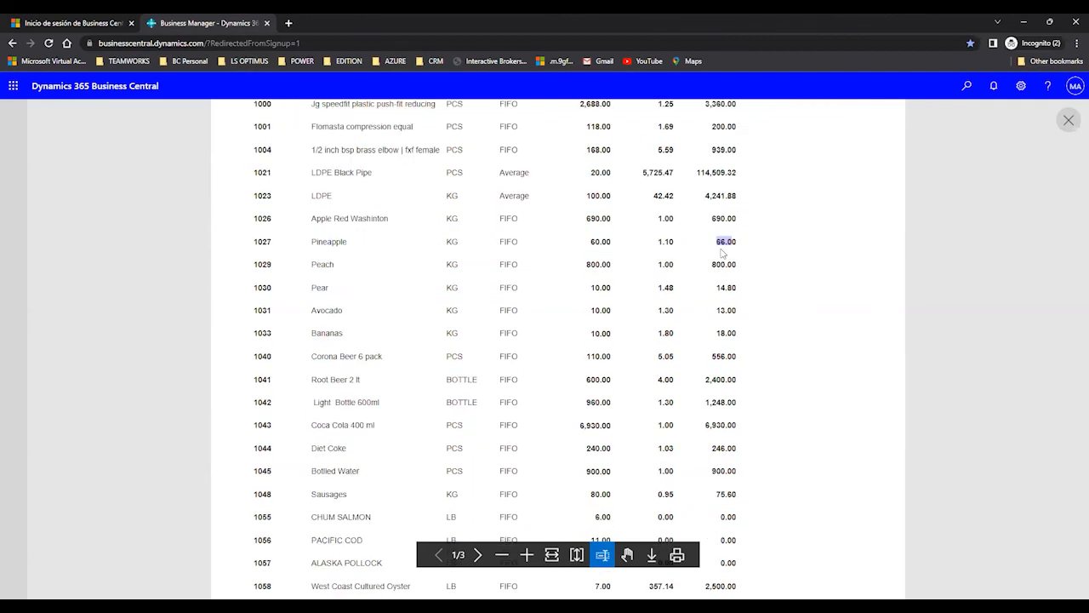
scroll(719, 315, down, 4)
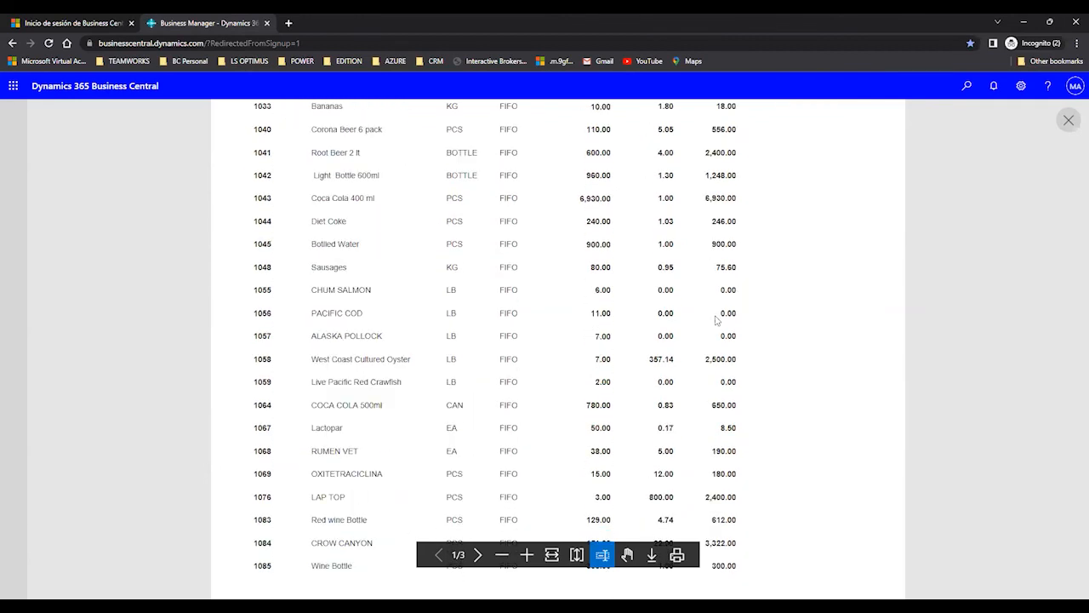
scroll(717, 319, up, 10)
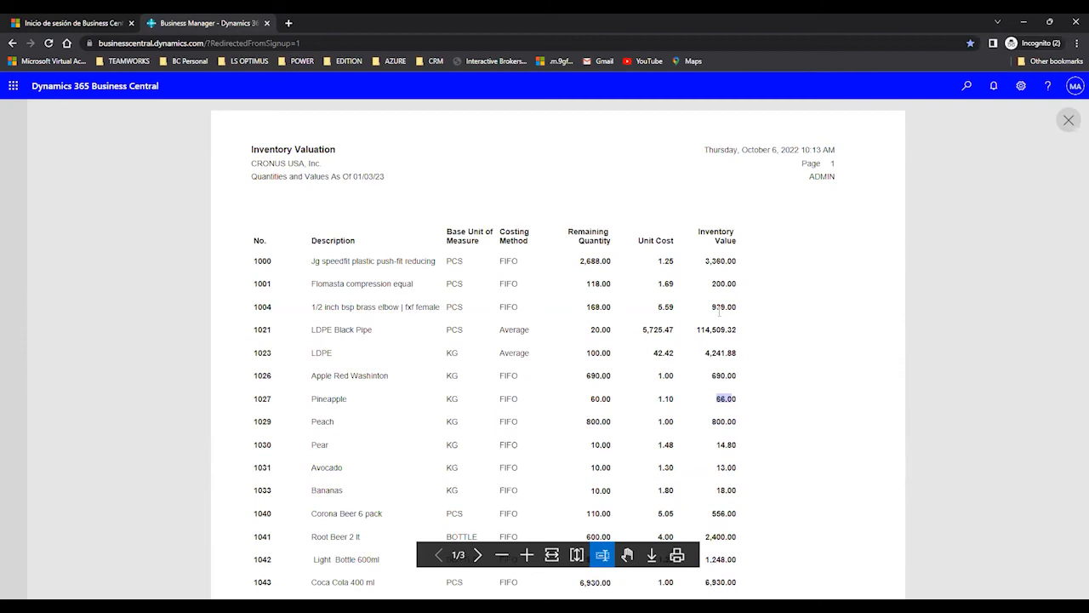
click(1069, 122)
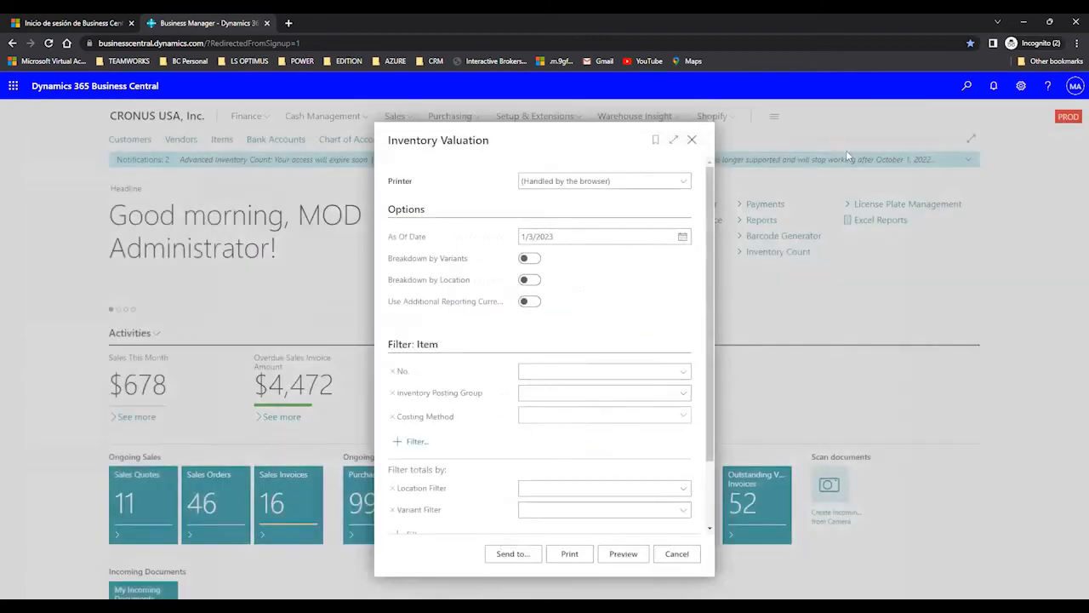
click(691, 141)
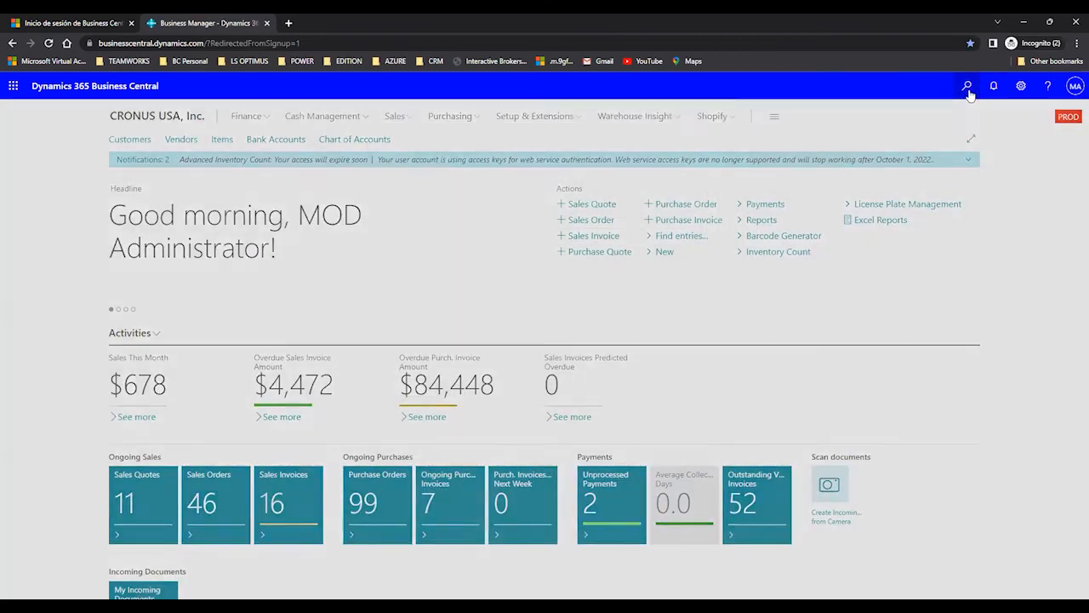
Search for "account perio" and open the Accounting Periods page in the wide layout
click(968, 88)
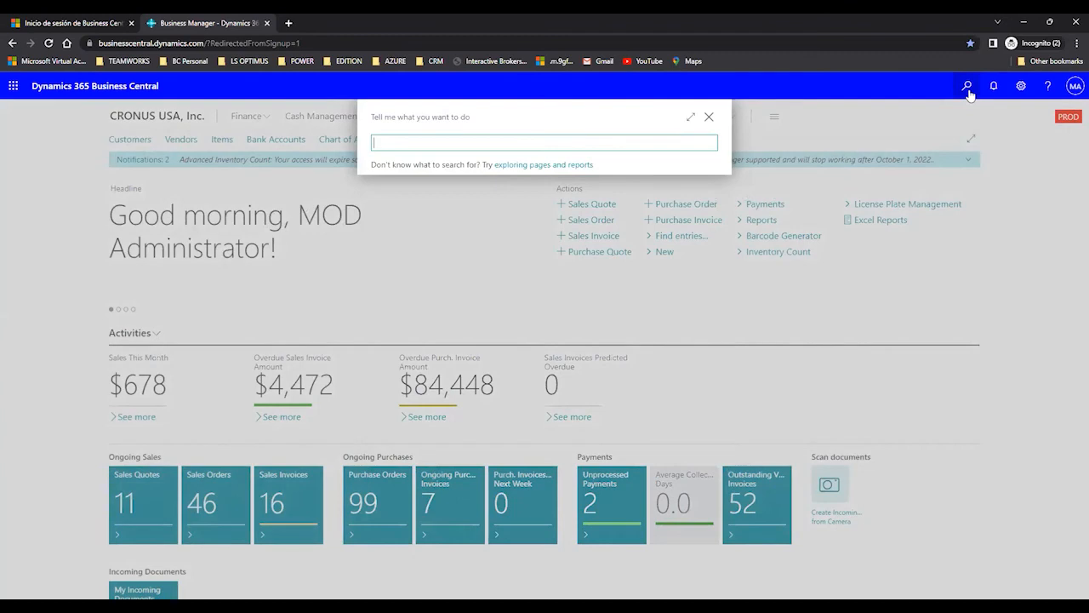
text(loac)
key(BackSpace)
key(BackSpace)
key(BackSpace)
key(BackSpace)
text(account)
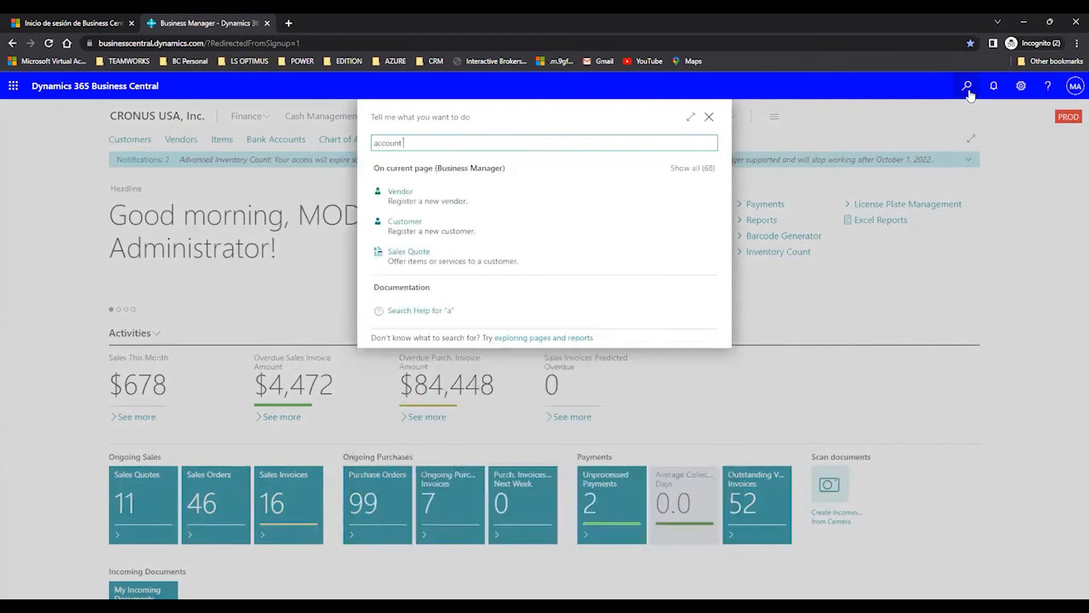
text( peno)
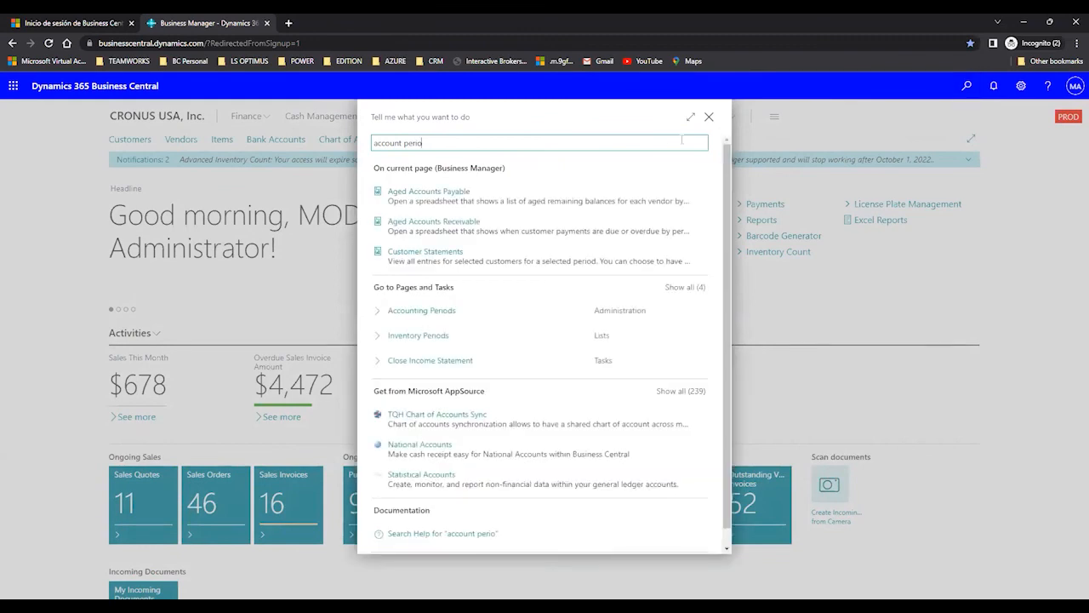
click(458, 314)
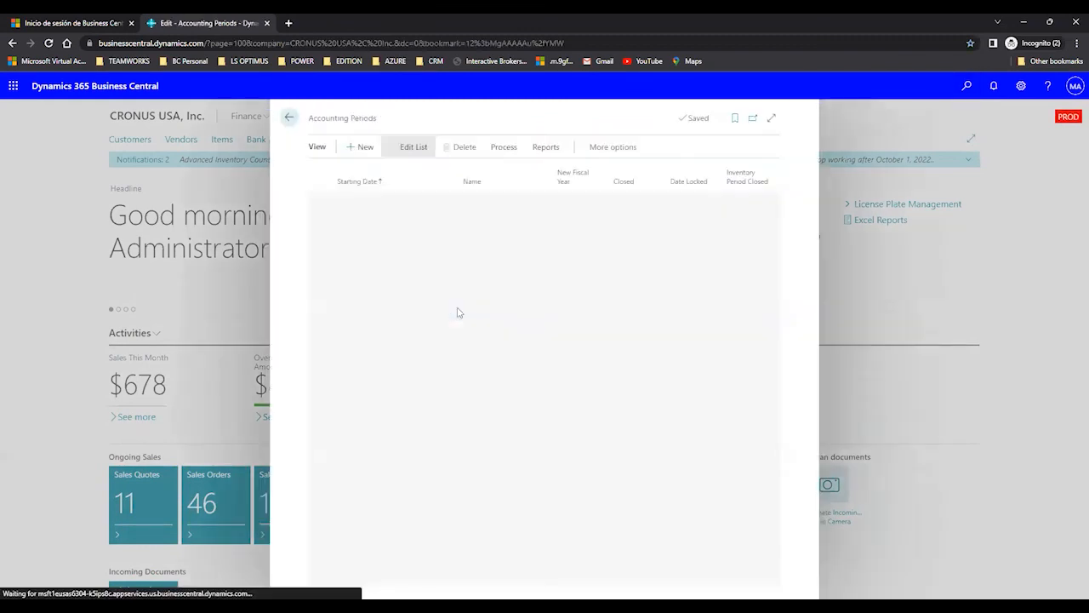
click(770, 117)
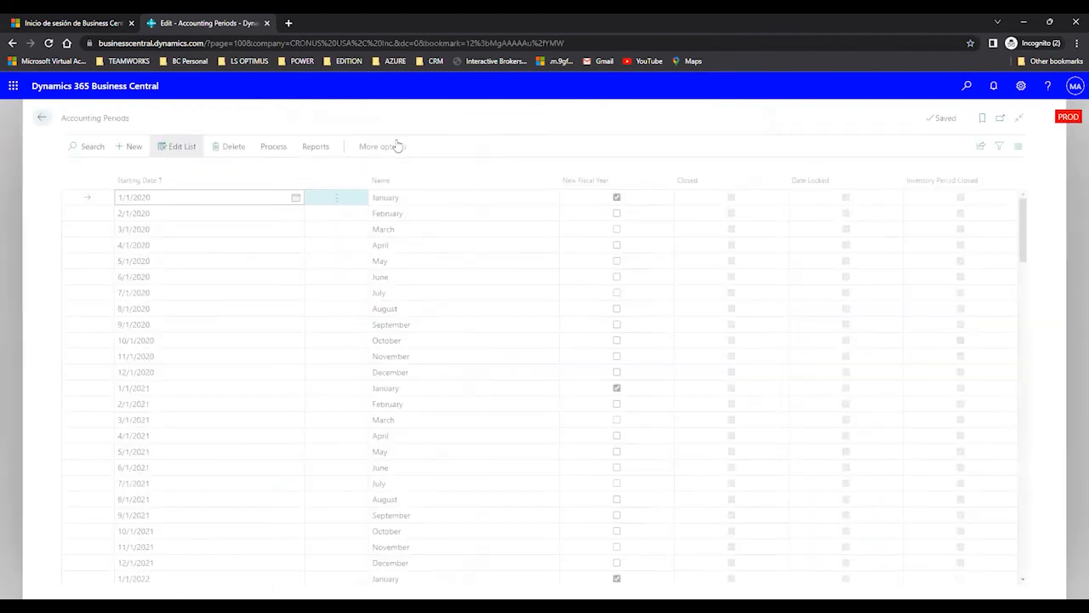
Open the inventory periods from the accounting periods, widen the page, and select the February 2022 period
click(308, 146)
click(279, 151)
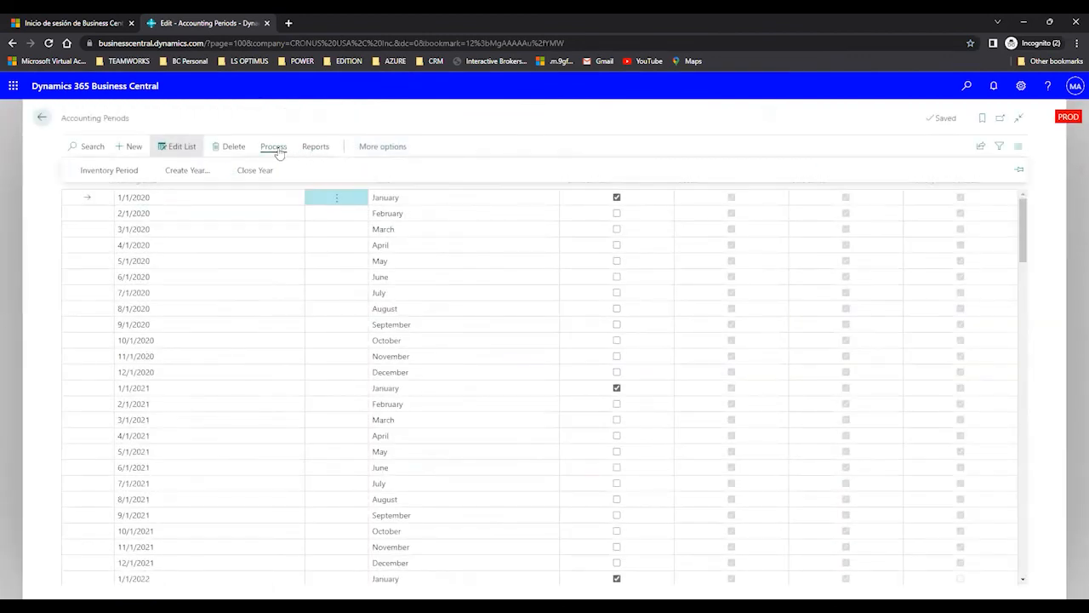
click(109, 170)
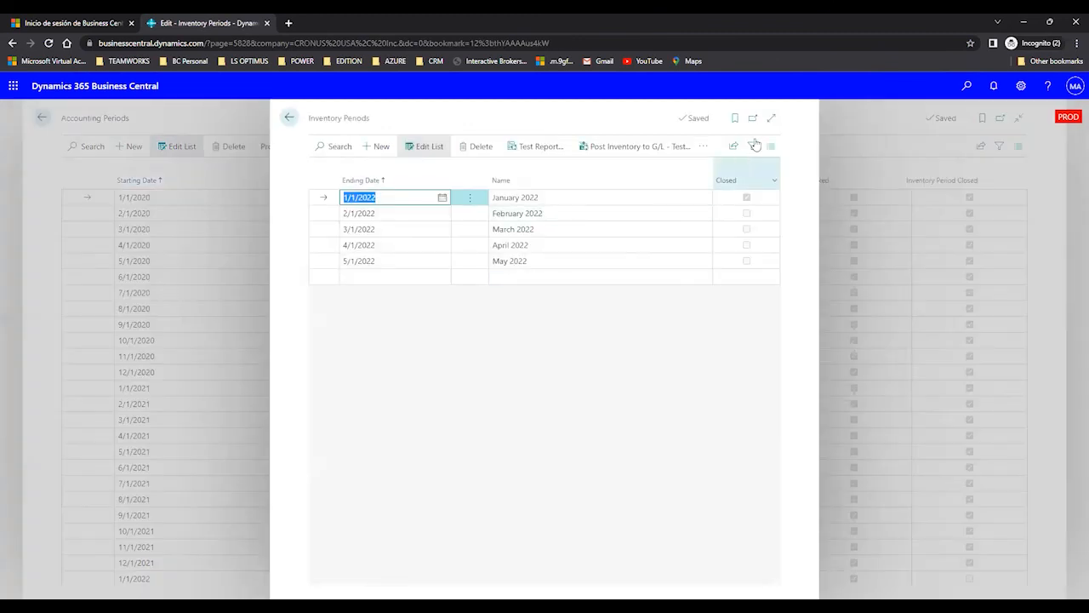
click(770, 118)
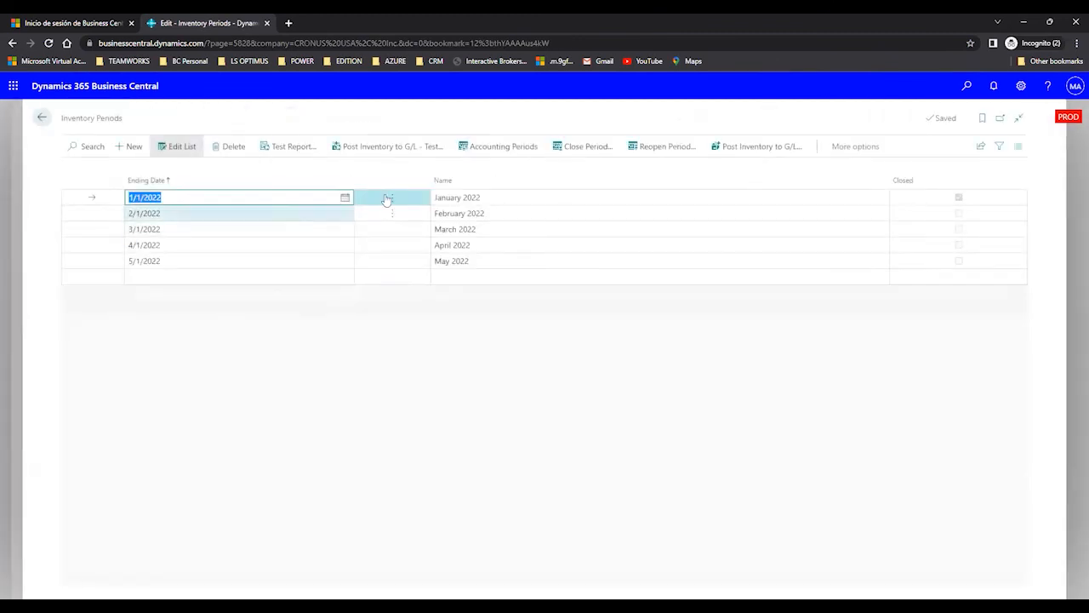
drag(121, 118, 59, 126)
click(59, 124)
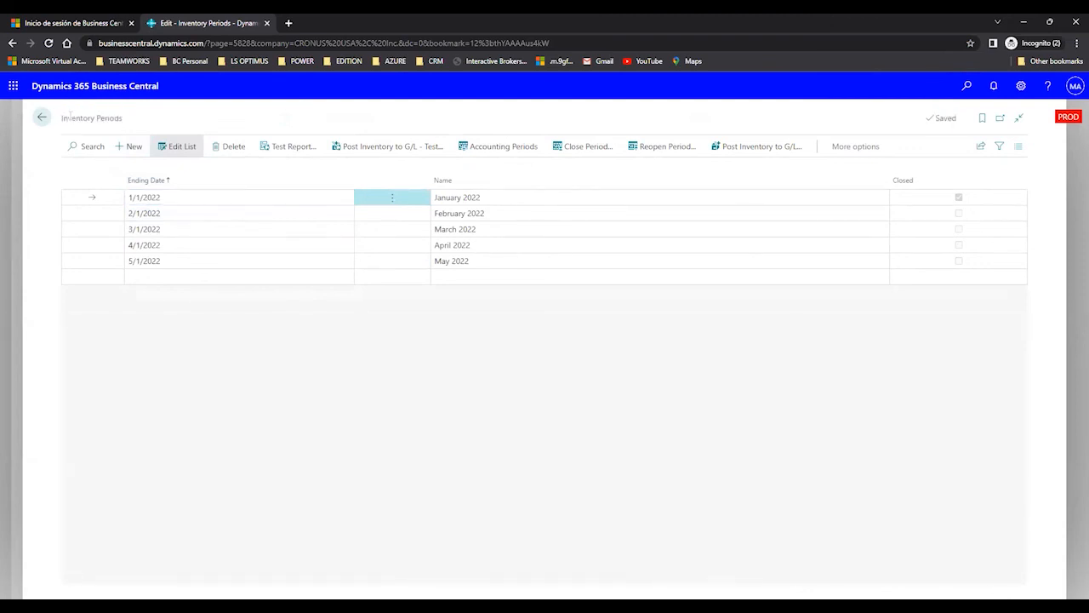
drag(62, 116, 130, 123)
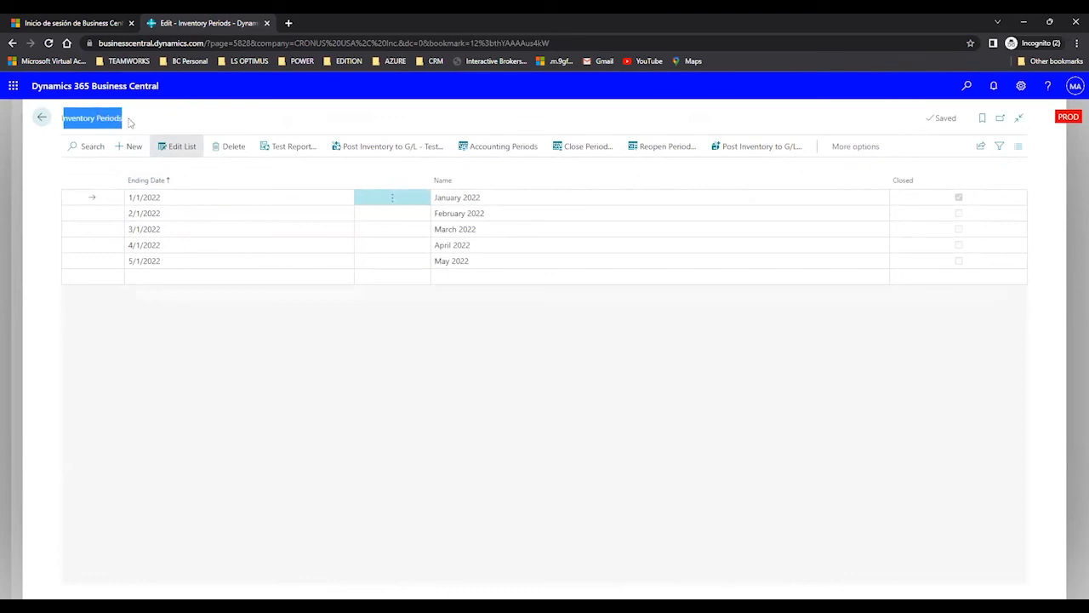
click(470, 213)
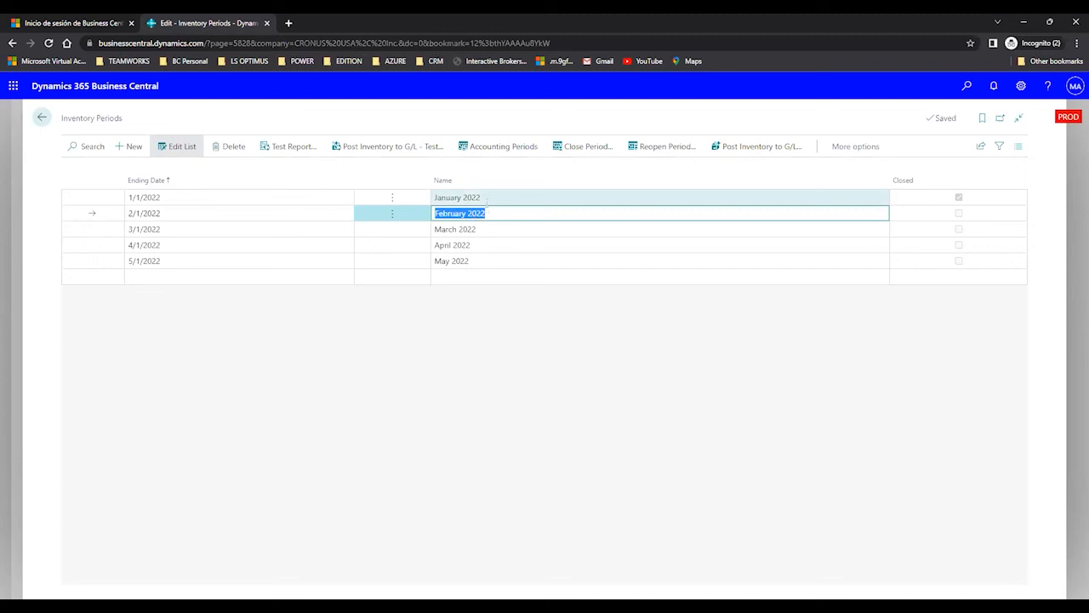
drag(67, 117, 137, 116)
click(225, 128)
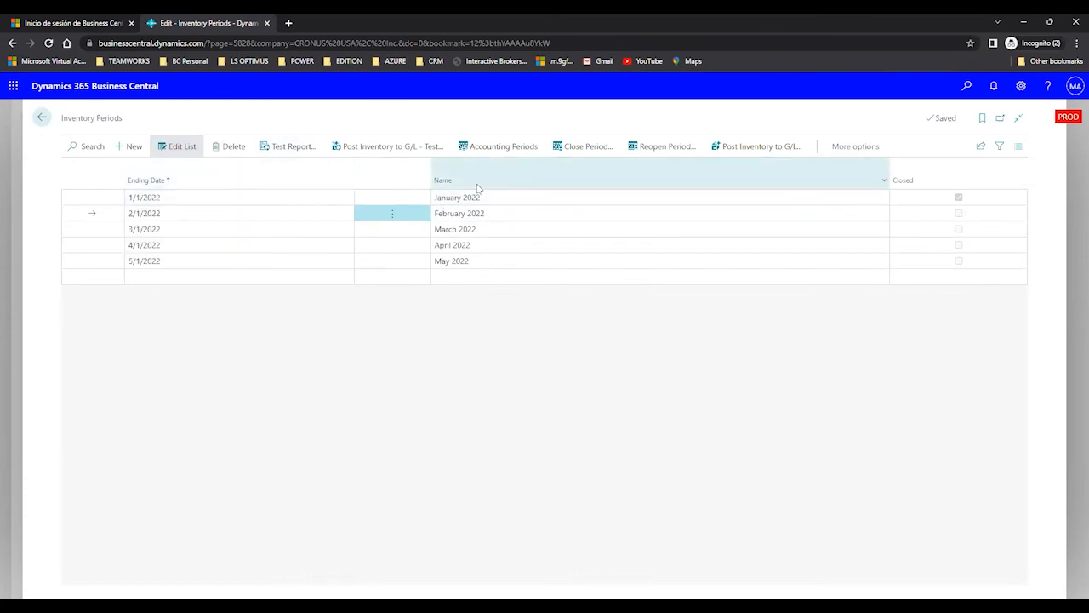
Try to close the February 2022 inventory period, accepting the confirmation and dismissing the response
click(580, 149)
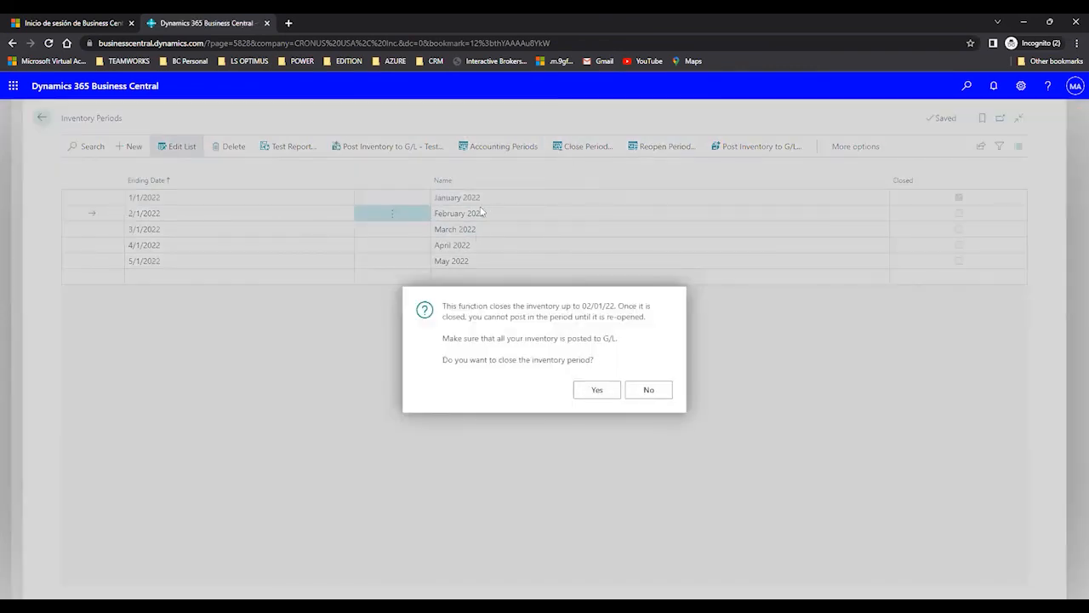
click(596, 393)
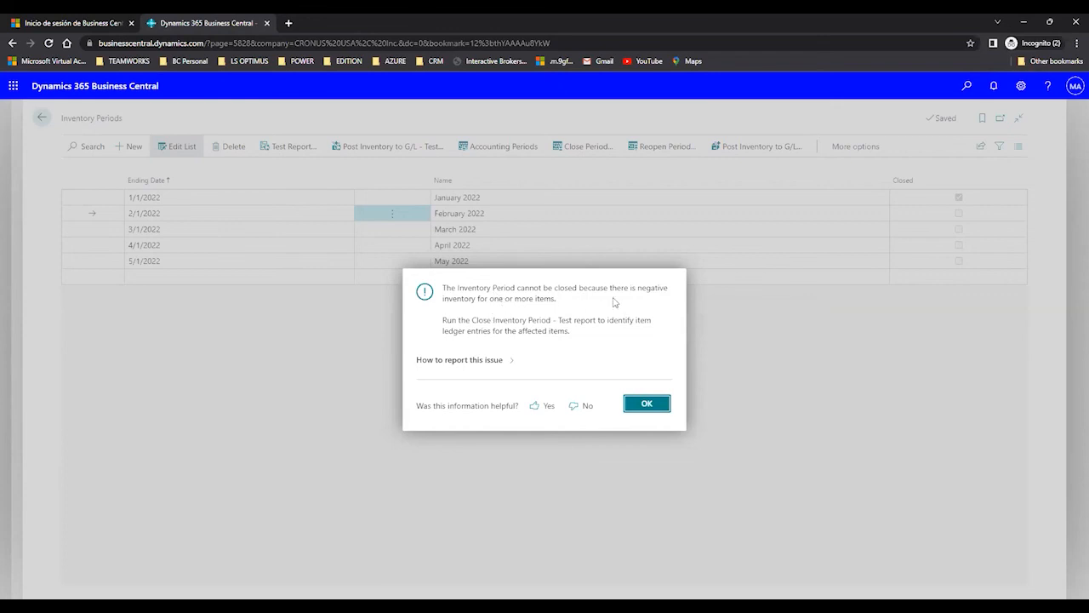
double_click(643, 291)
drag(670, 293, 661, 304)
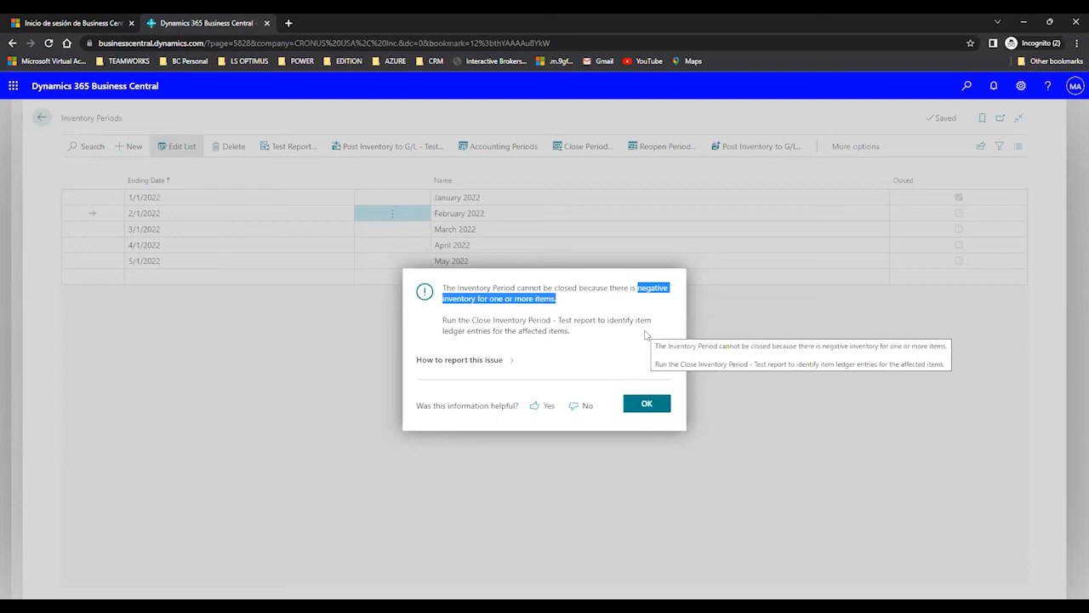
click(645, 403)
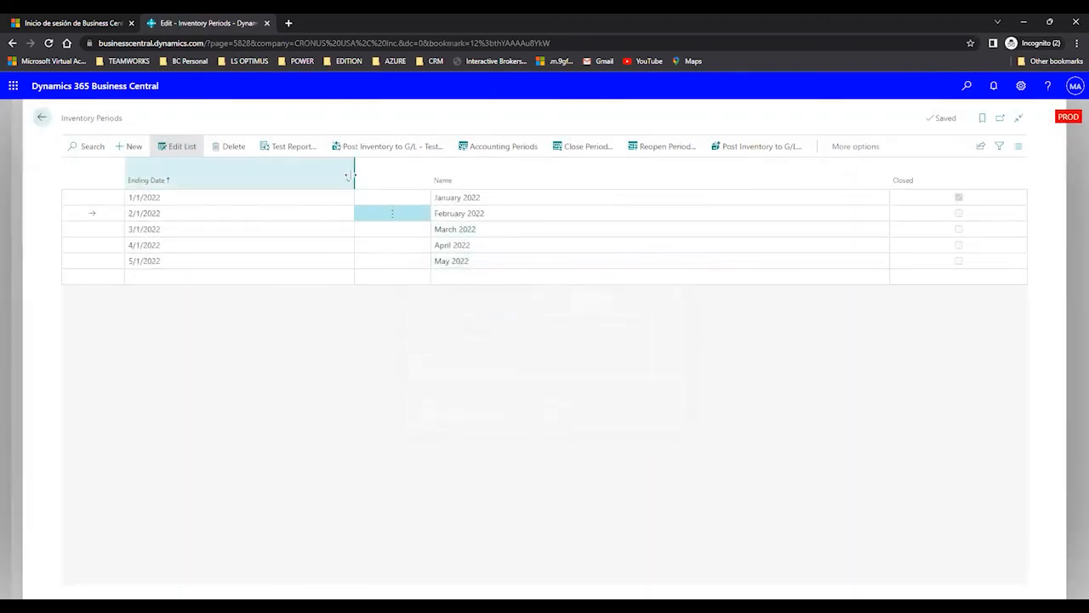
Preview the Close Inventory Period - Test report for ending date 02/01/22 and examine the listed items and their ledger entries
click(291, 150)
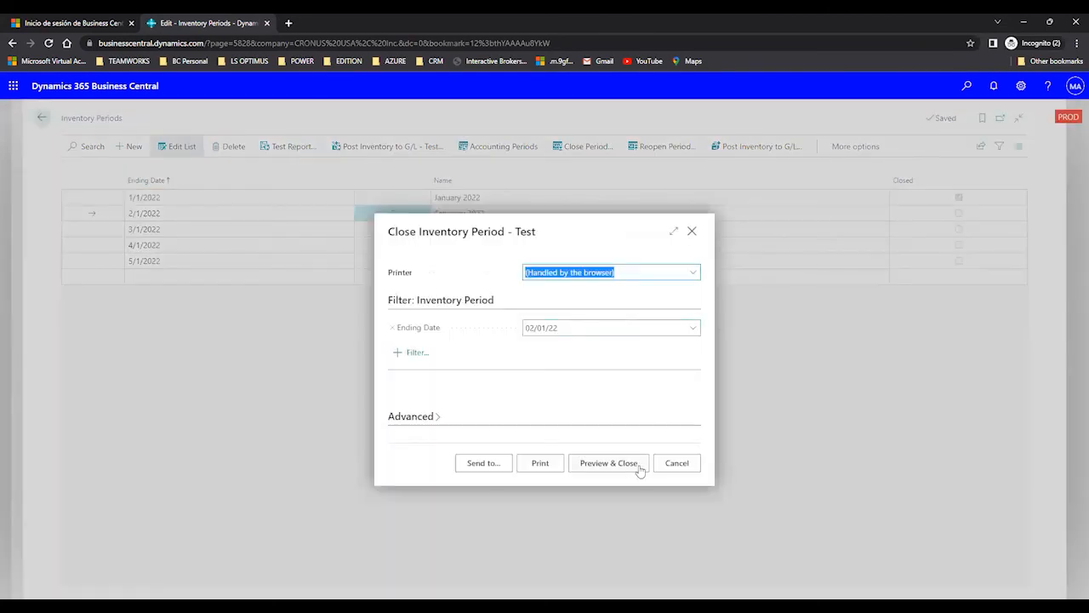
click(609, 463)
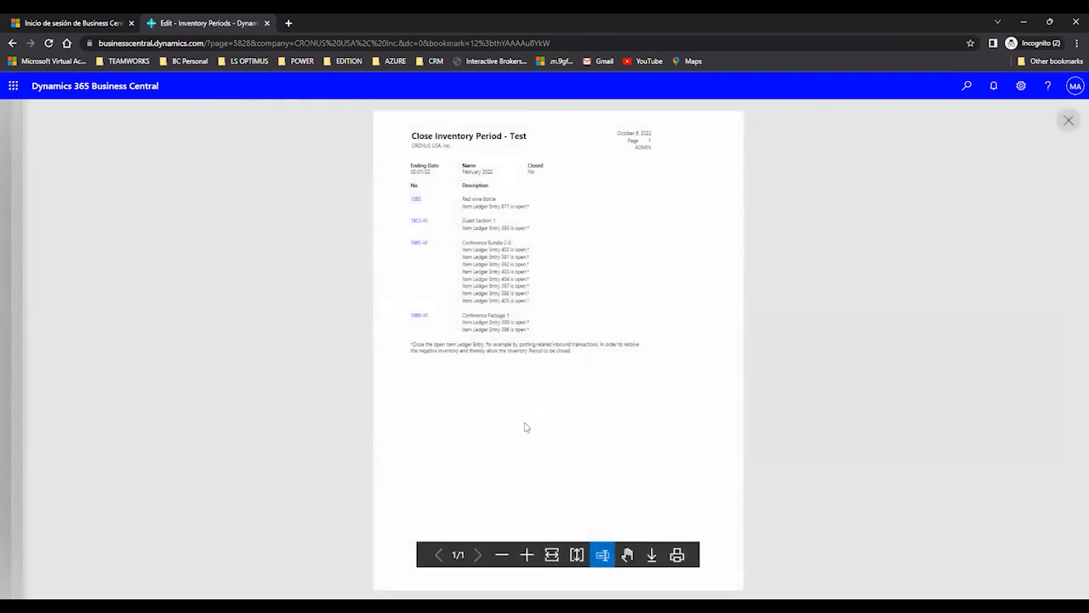
click(527, 554)
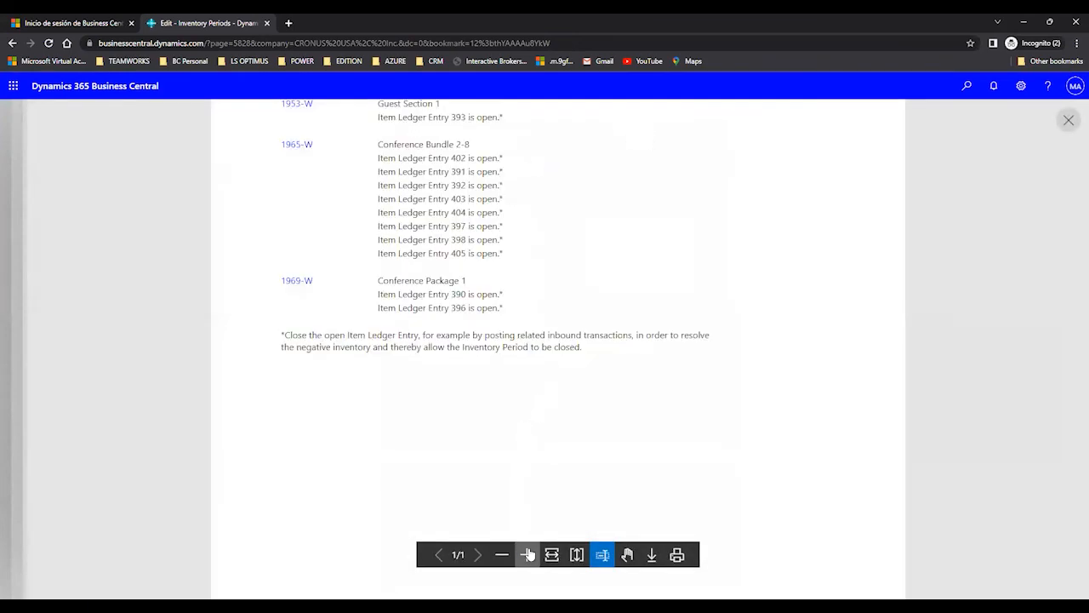
scroll(478, 393, up, 3)
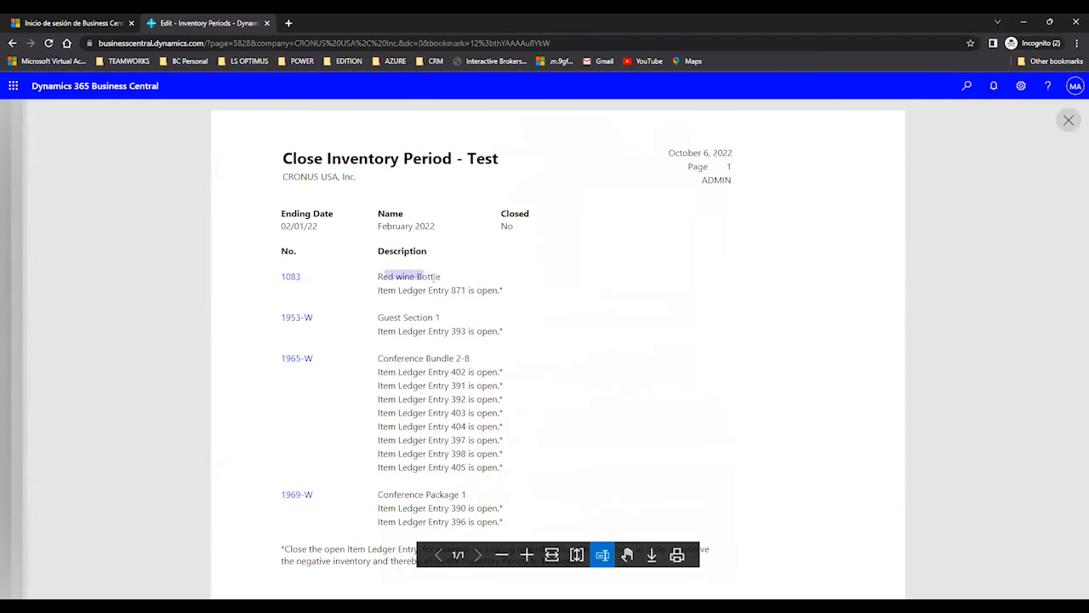
drag(380, 276, 444, 282)
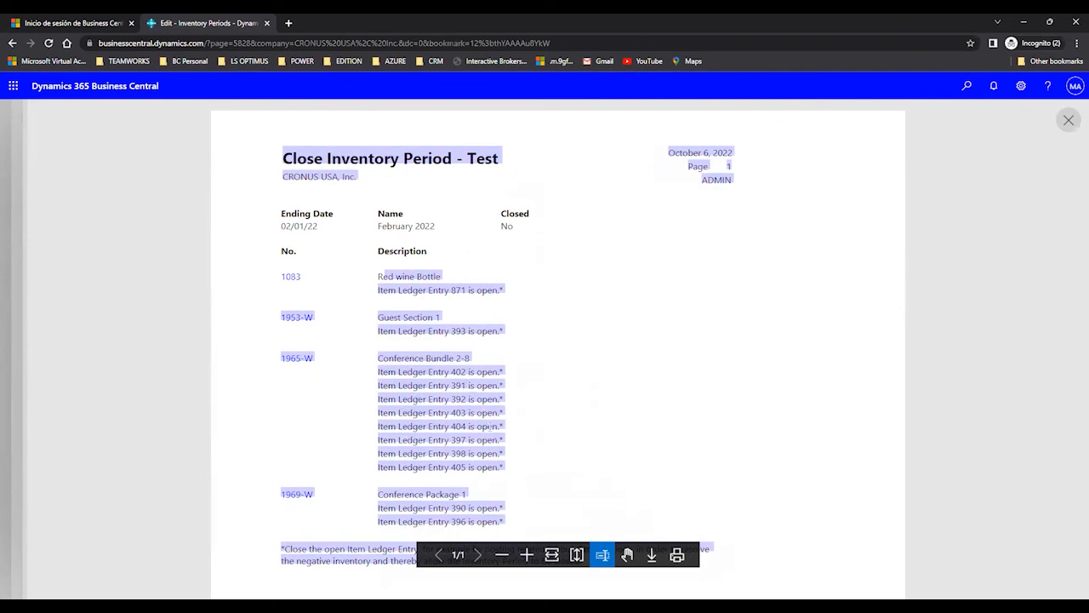
scroll(490, 430, down, 1)
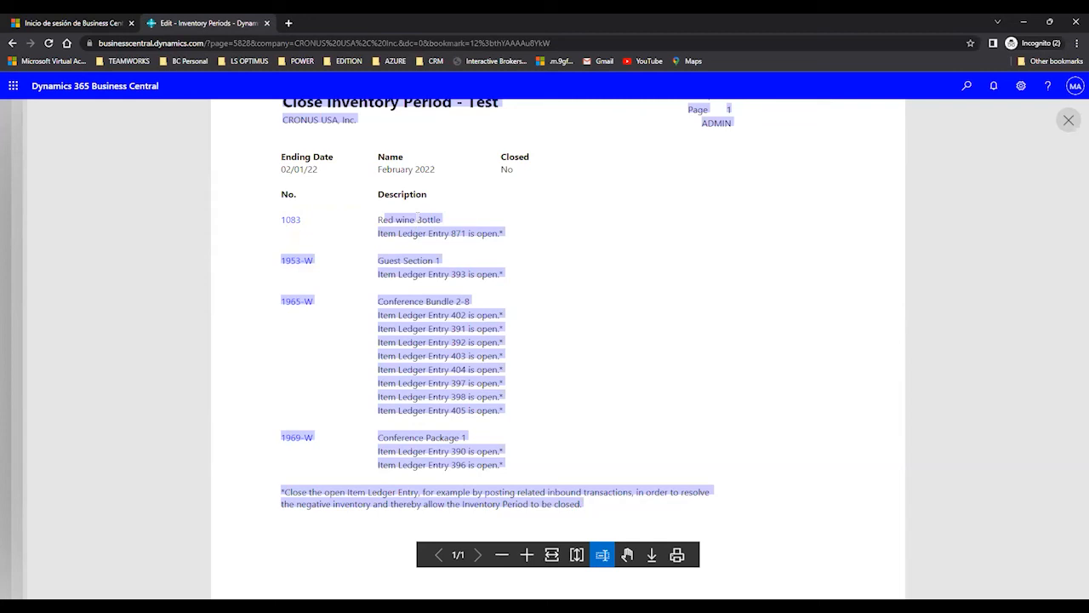
Review the Conference Bundle line and heading of the test report, open item 1083 from it, and close the preview
click(379, 301)
drag(378, 301, 467, 302)
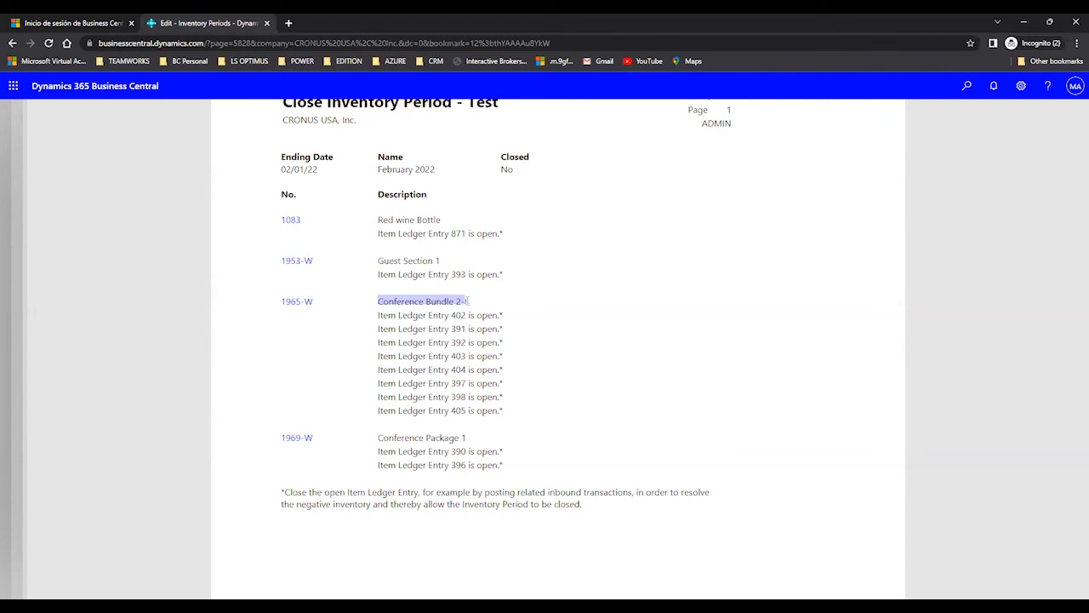
scroll(467, 300, up, 2)
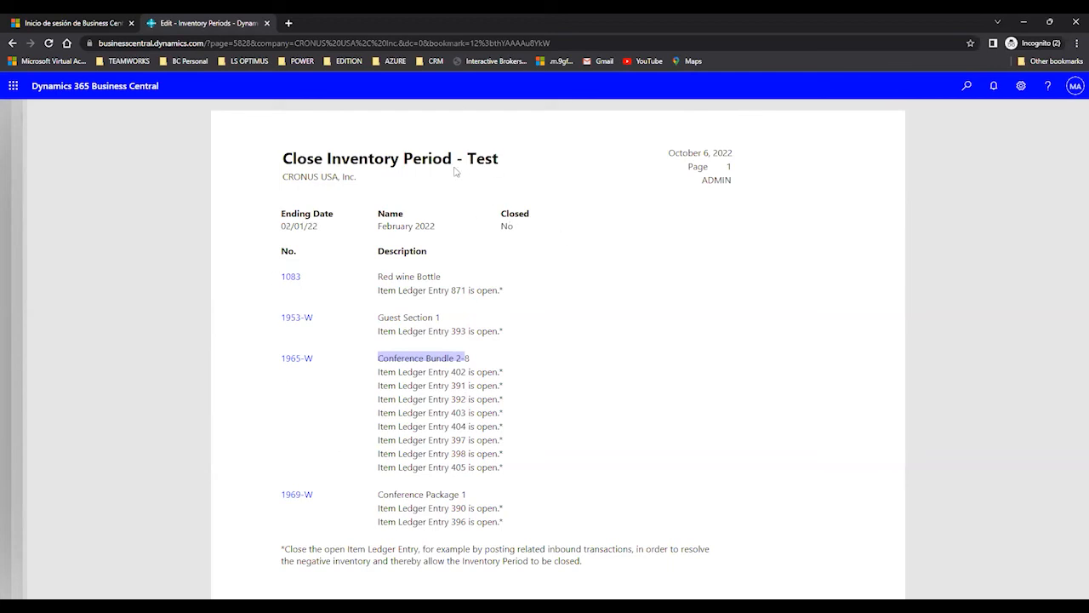
drag(286, 158, 494, 174)
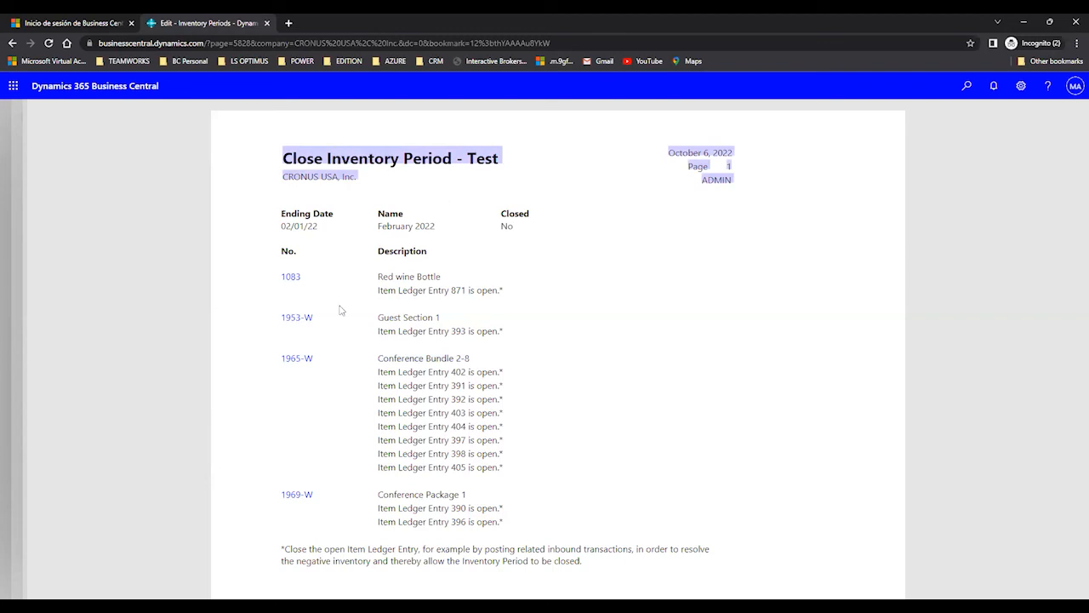
click(291, 277)
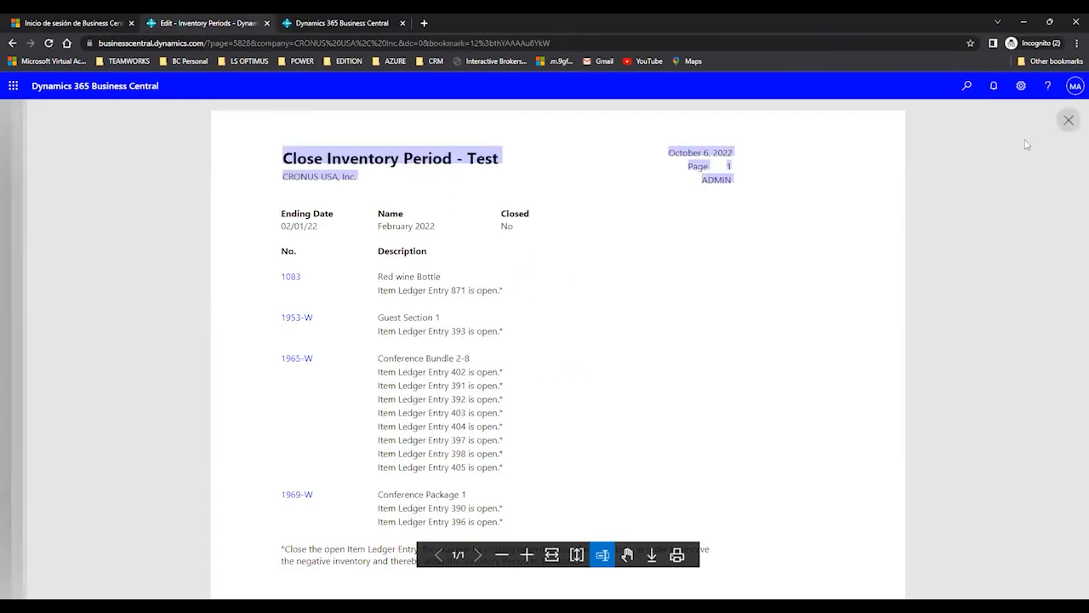
click(1067, 121)
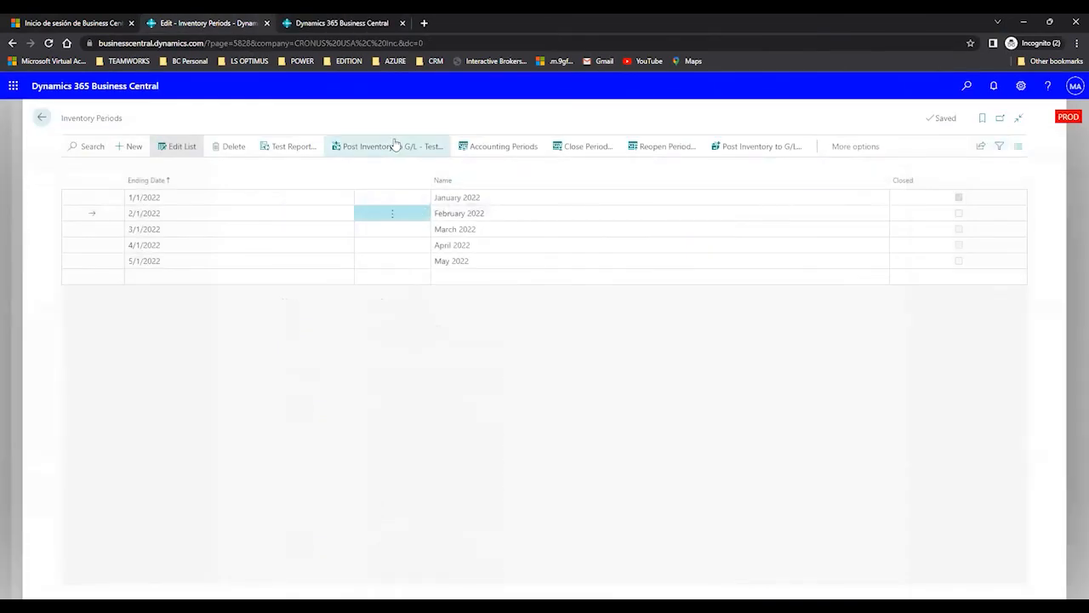
Export the February 2022 inventory period test report as a Microsoft Excel Document (data and layout) and open the downloaded file
click(298, 150)
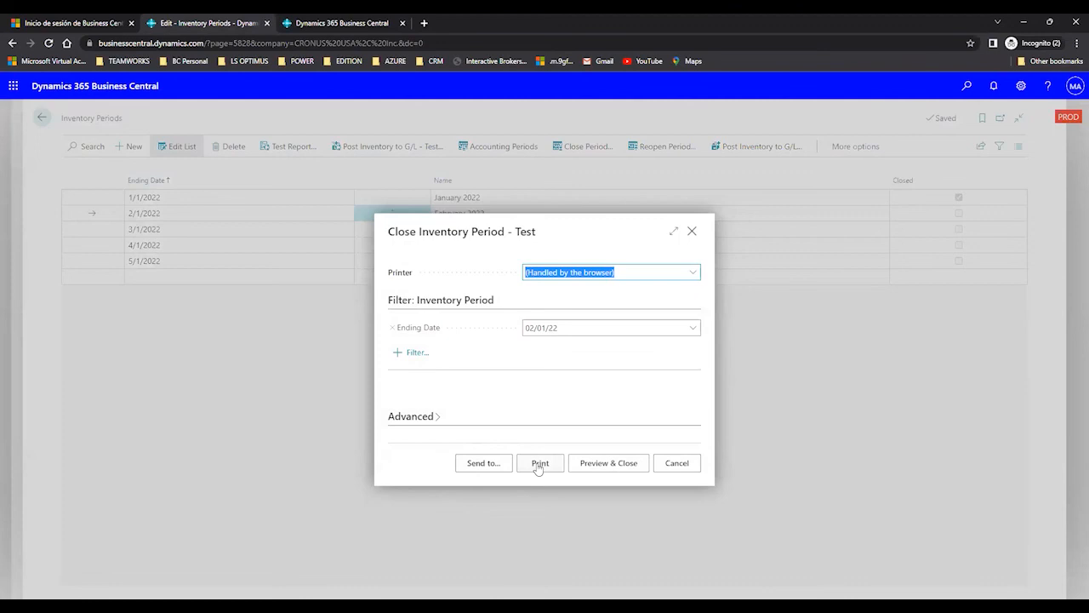
click(490, 465)
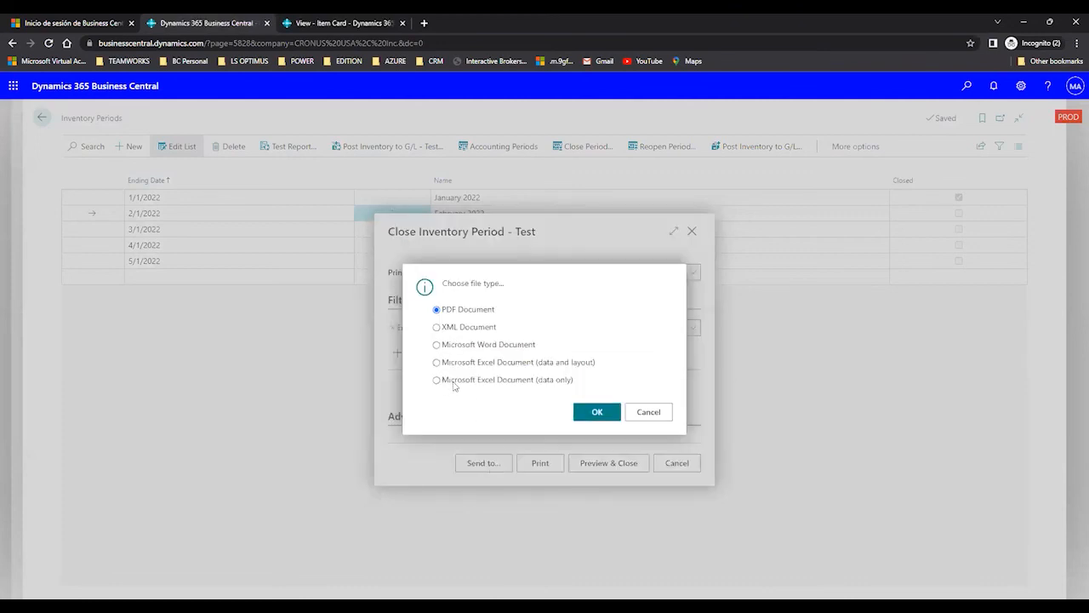
click(438, 365)
click(582, 413)
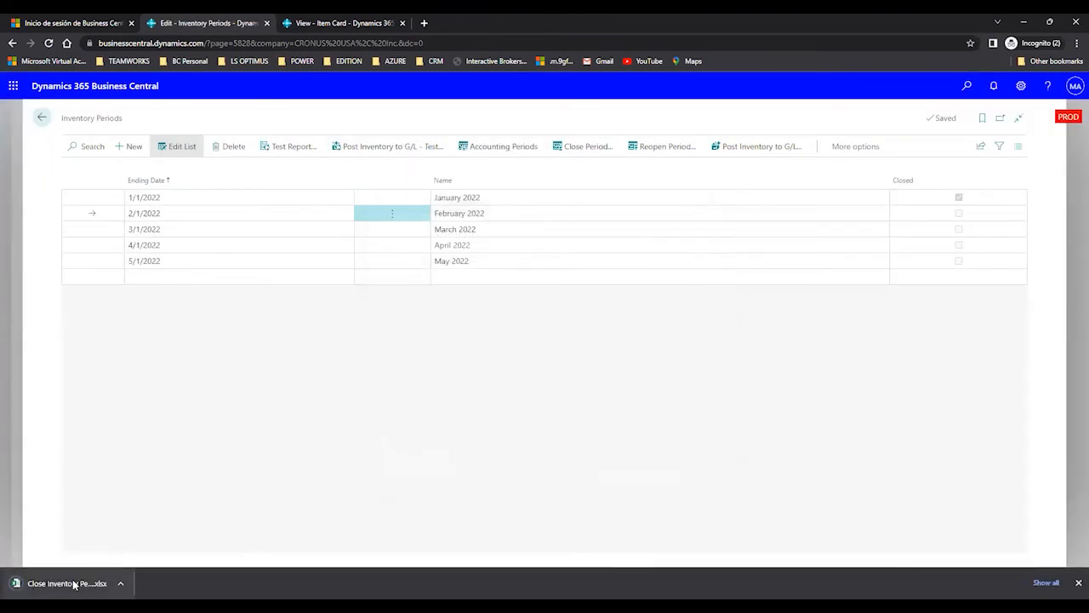
click(74, 584)
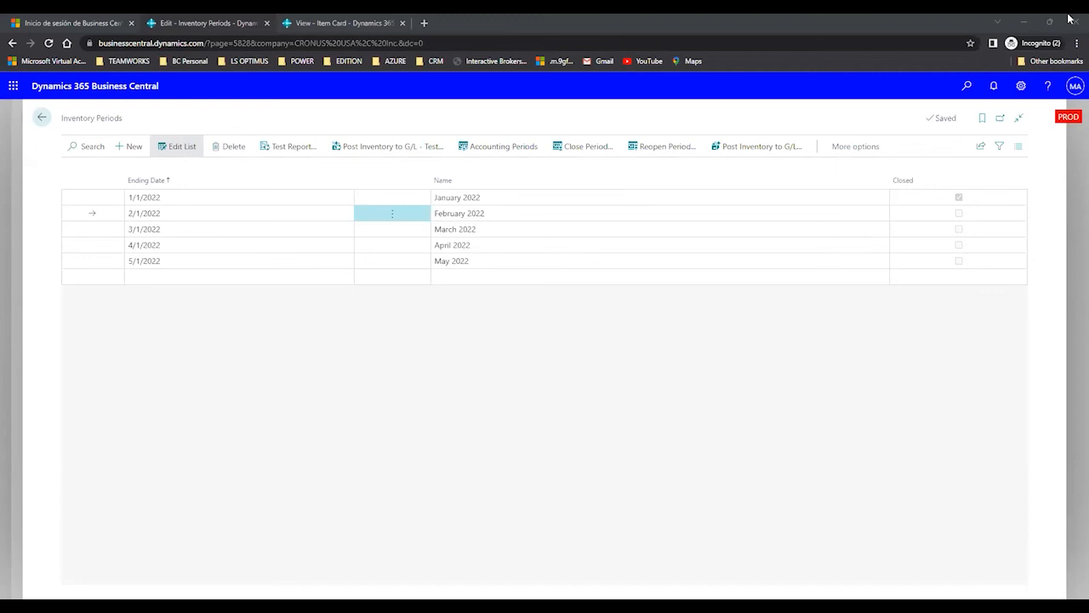
Select the January 2022 inventory period, call up its closing confirmation, and decline it
mouse_move(458, 184)
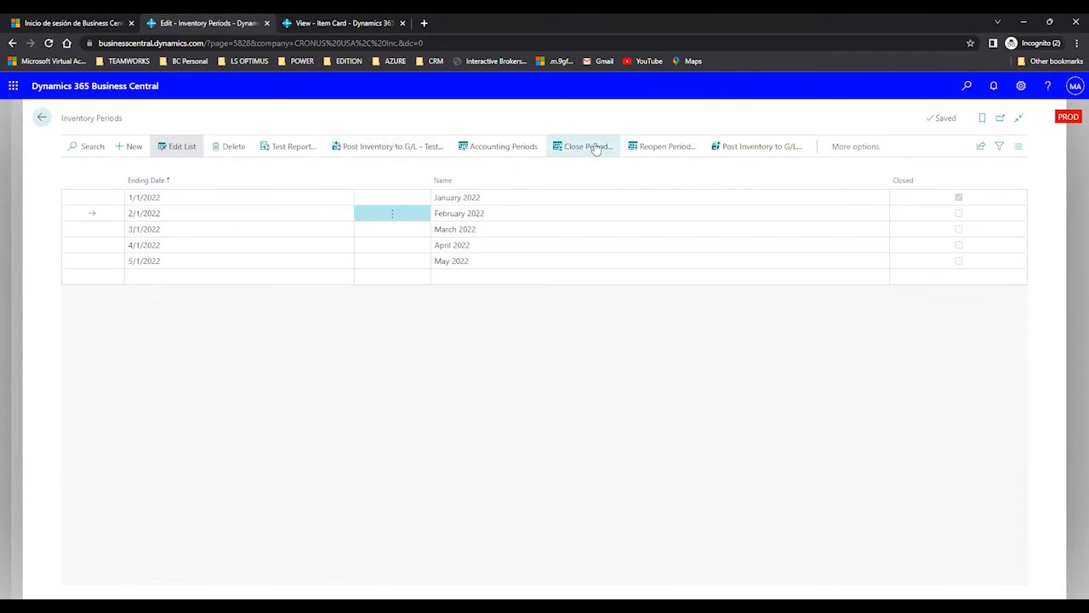
click(958, 202)
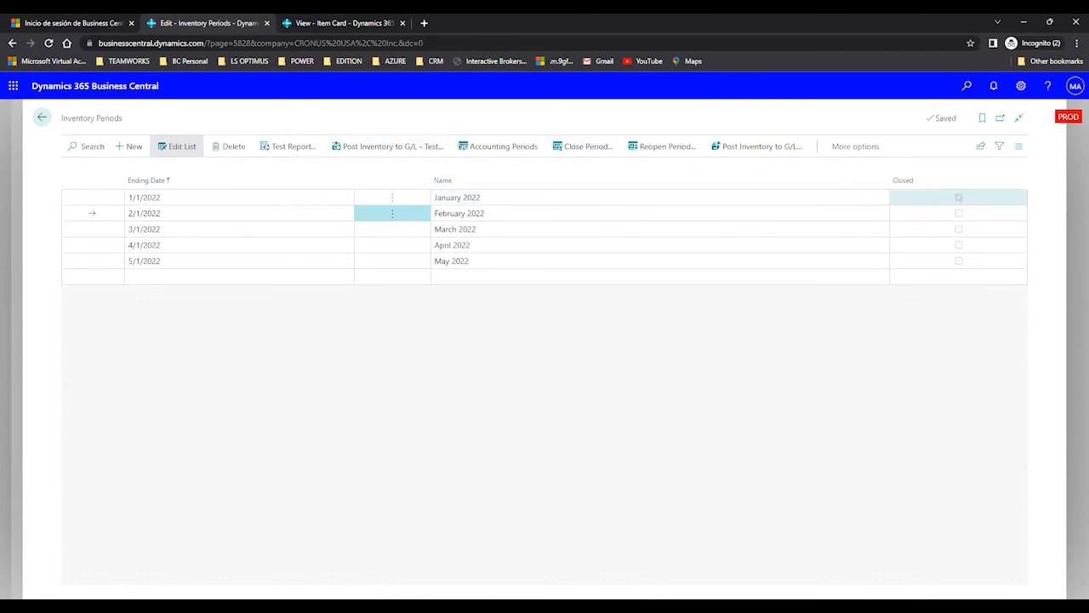
click(956, 199)
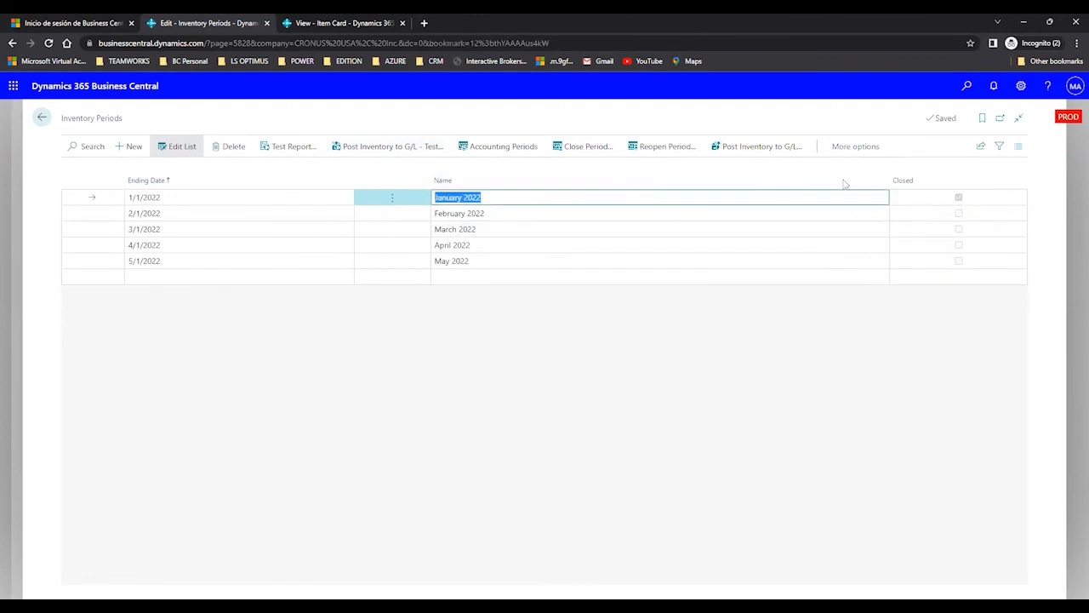
click(573, 152)
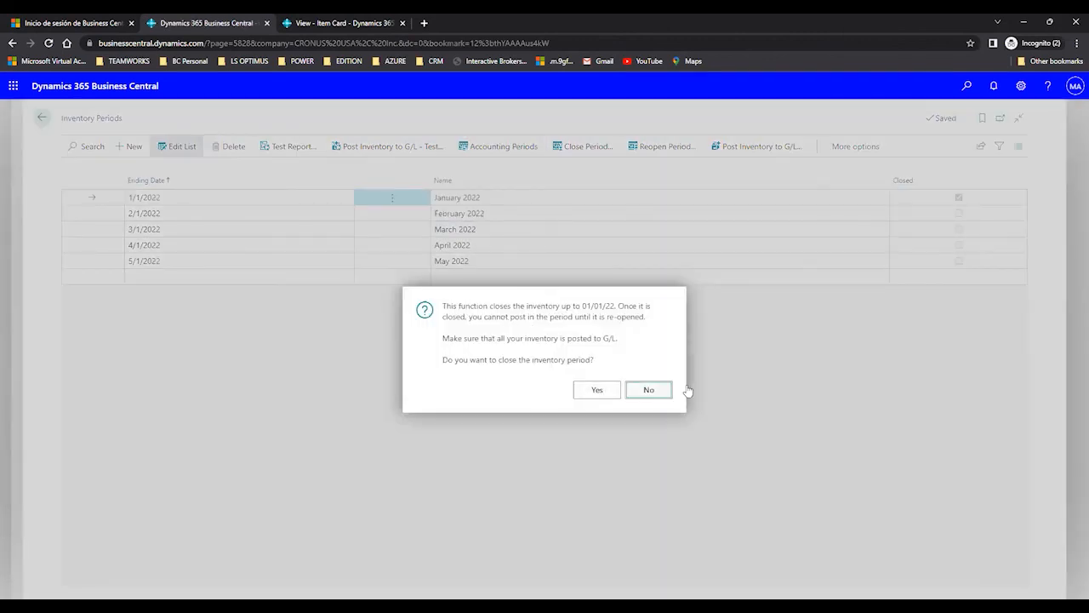
click(653, 390)
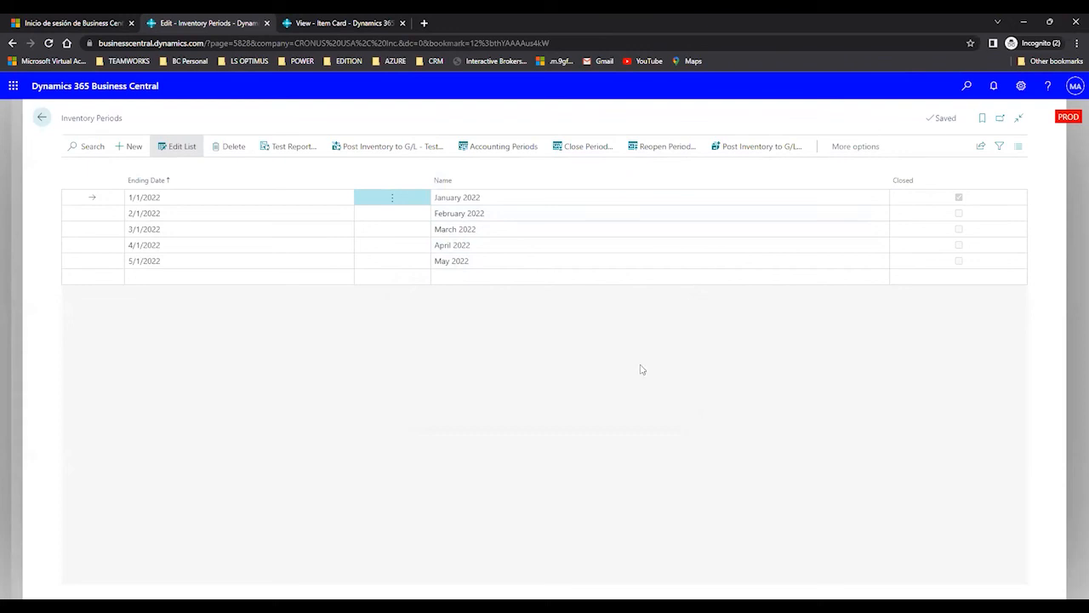
Check the Closed status of the January to May 2022 inventory periods and return to the home page
click(610, 214)
click(531, 197)
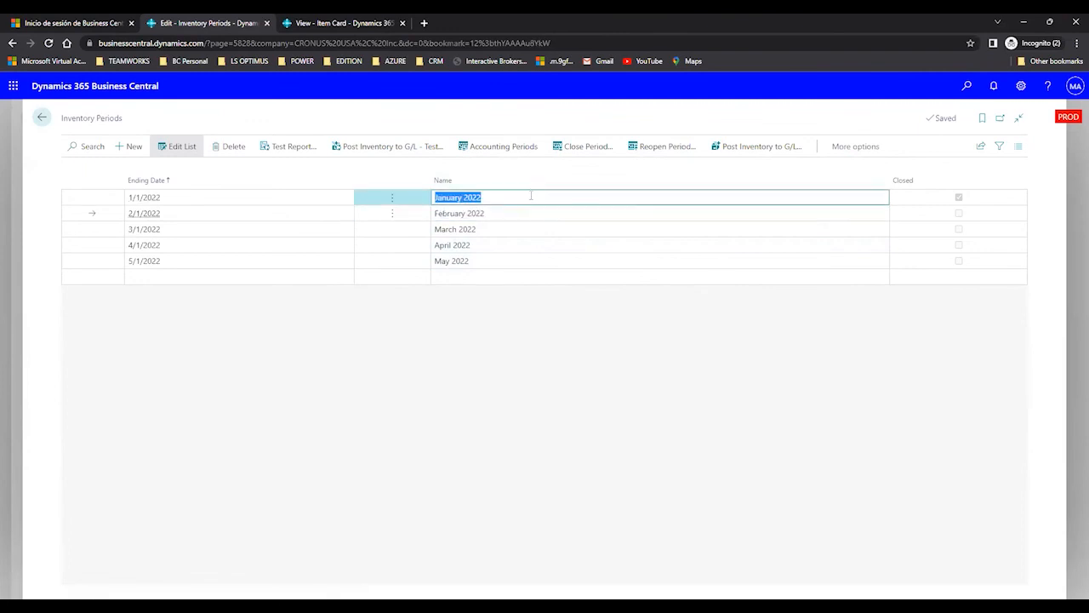
click(961, 201)
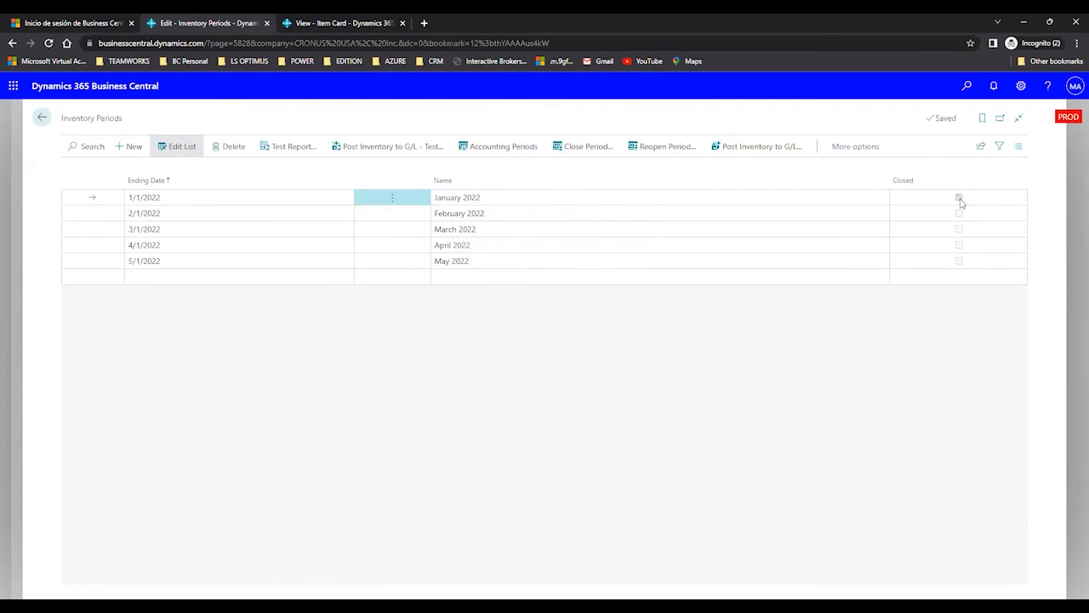
click(572, 194)
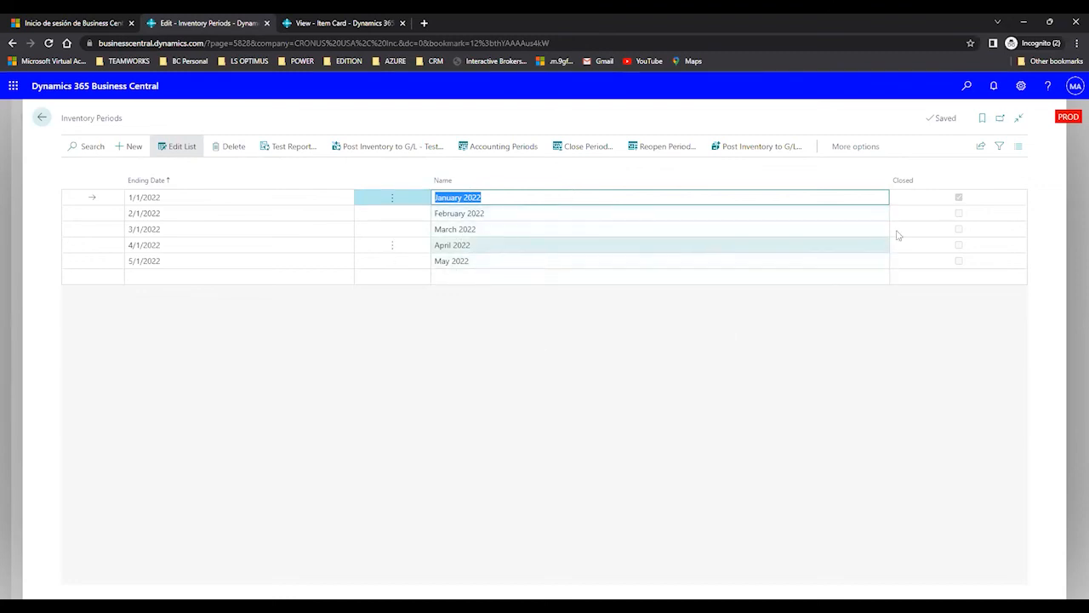
click(946, 228)
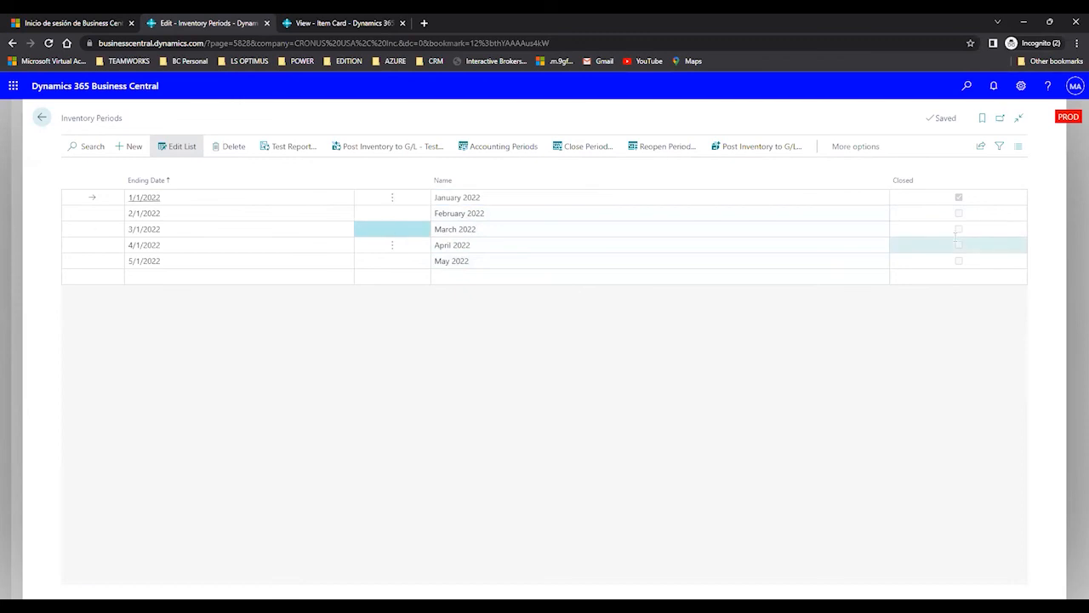
click(946, 245)
click(947, 261)
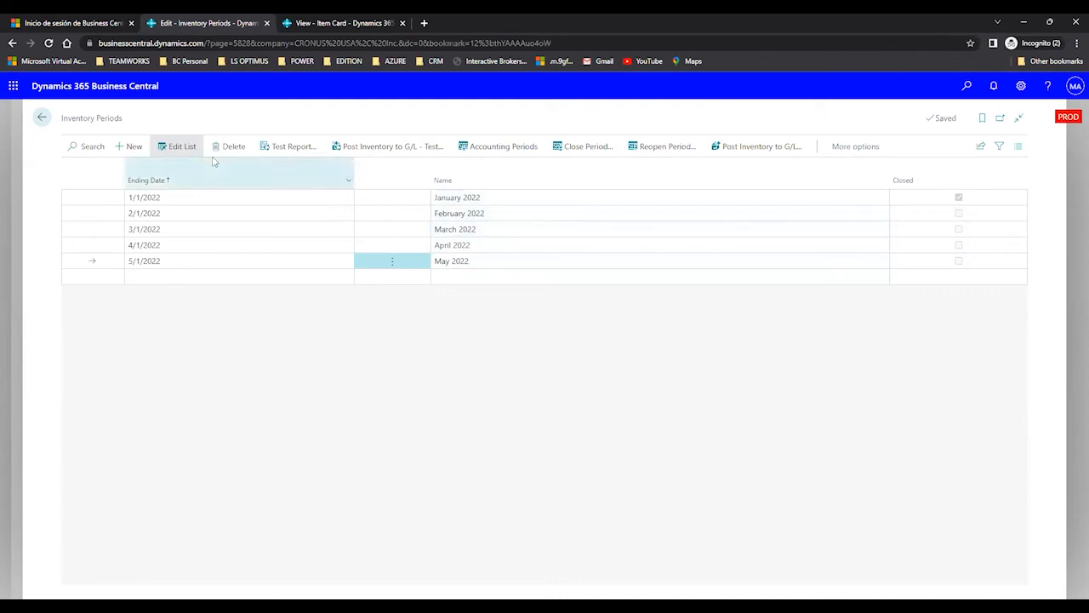
click(42, 119)
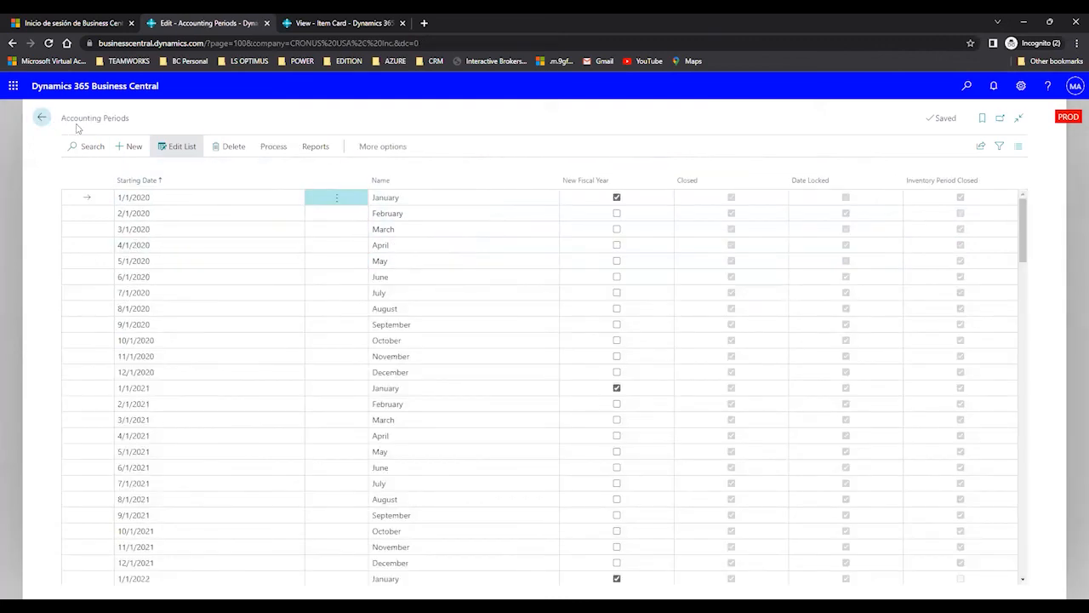
click(42, 118)
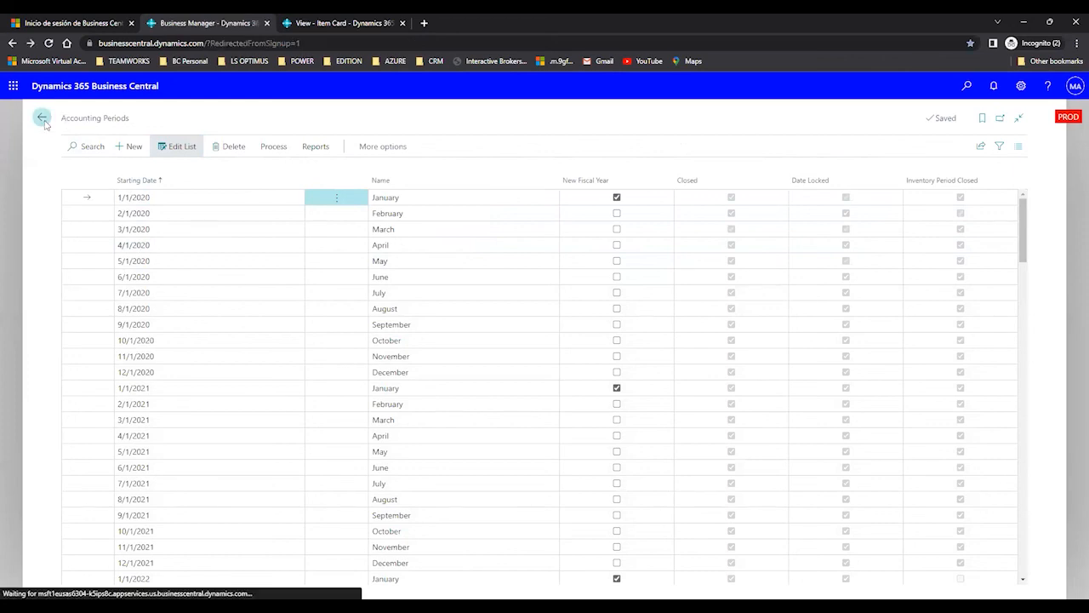